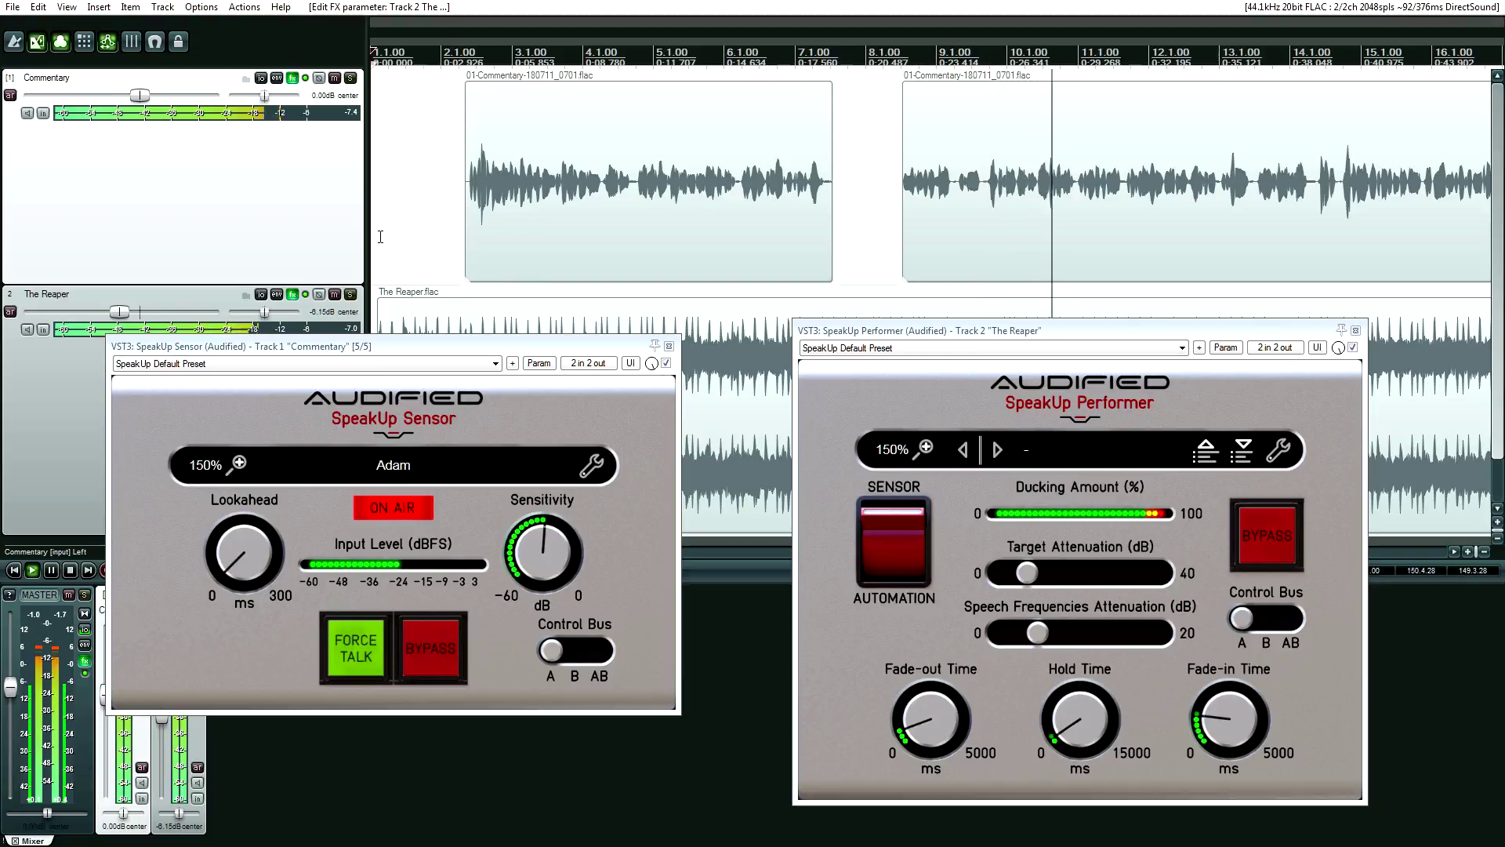
Step: Stop playback, inspect the effect chains on the Commentary and The Reaper tracks, and close them
key(space)
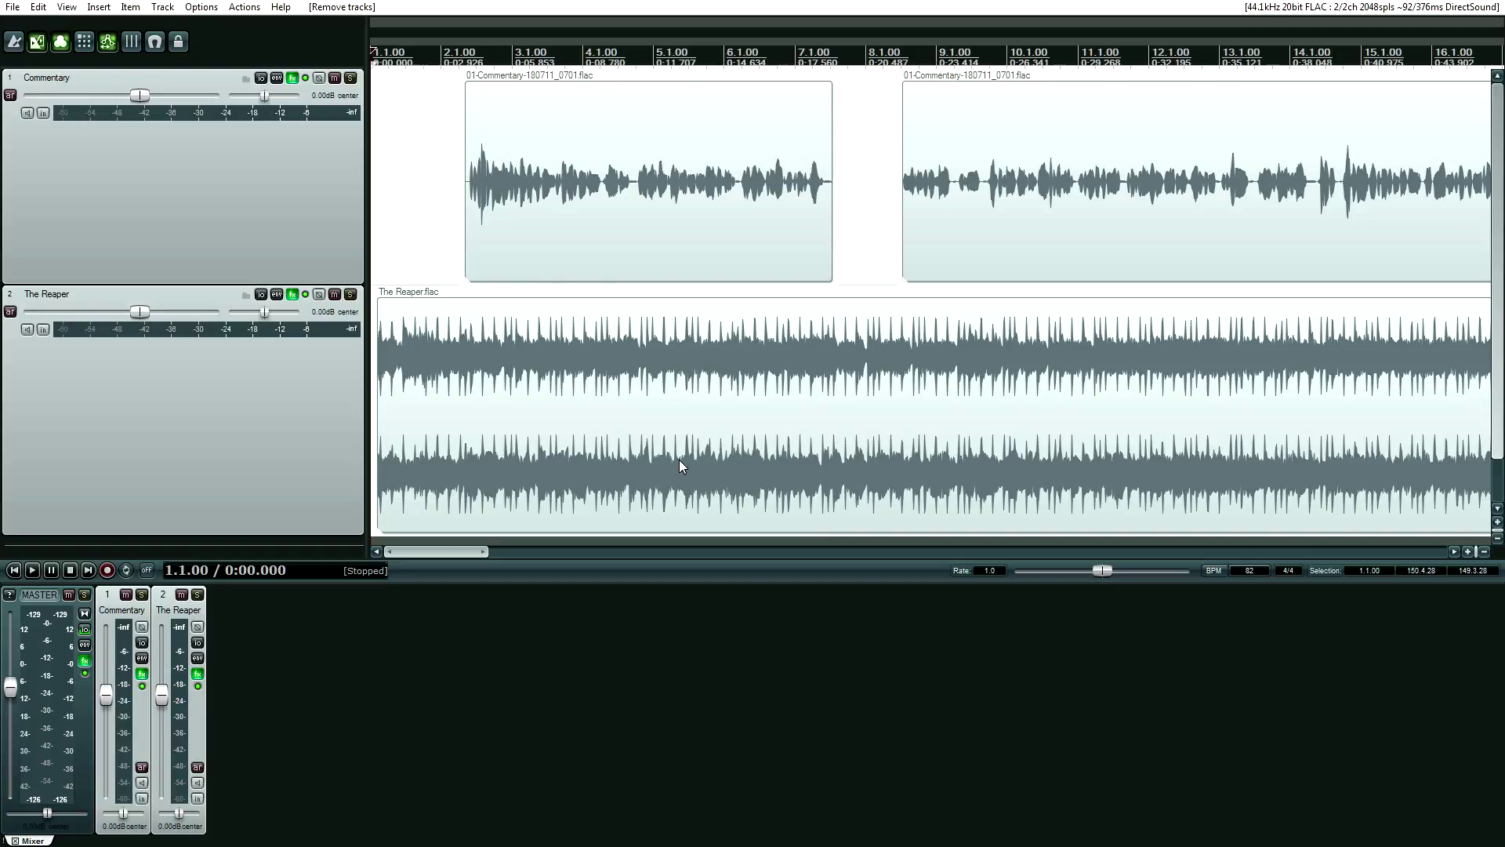
click(294, 77)
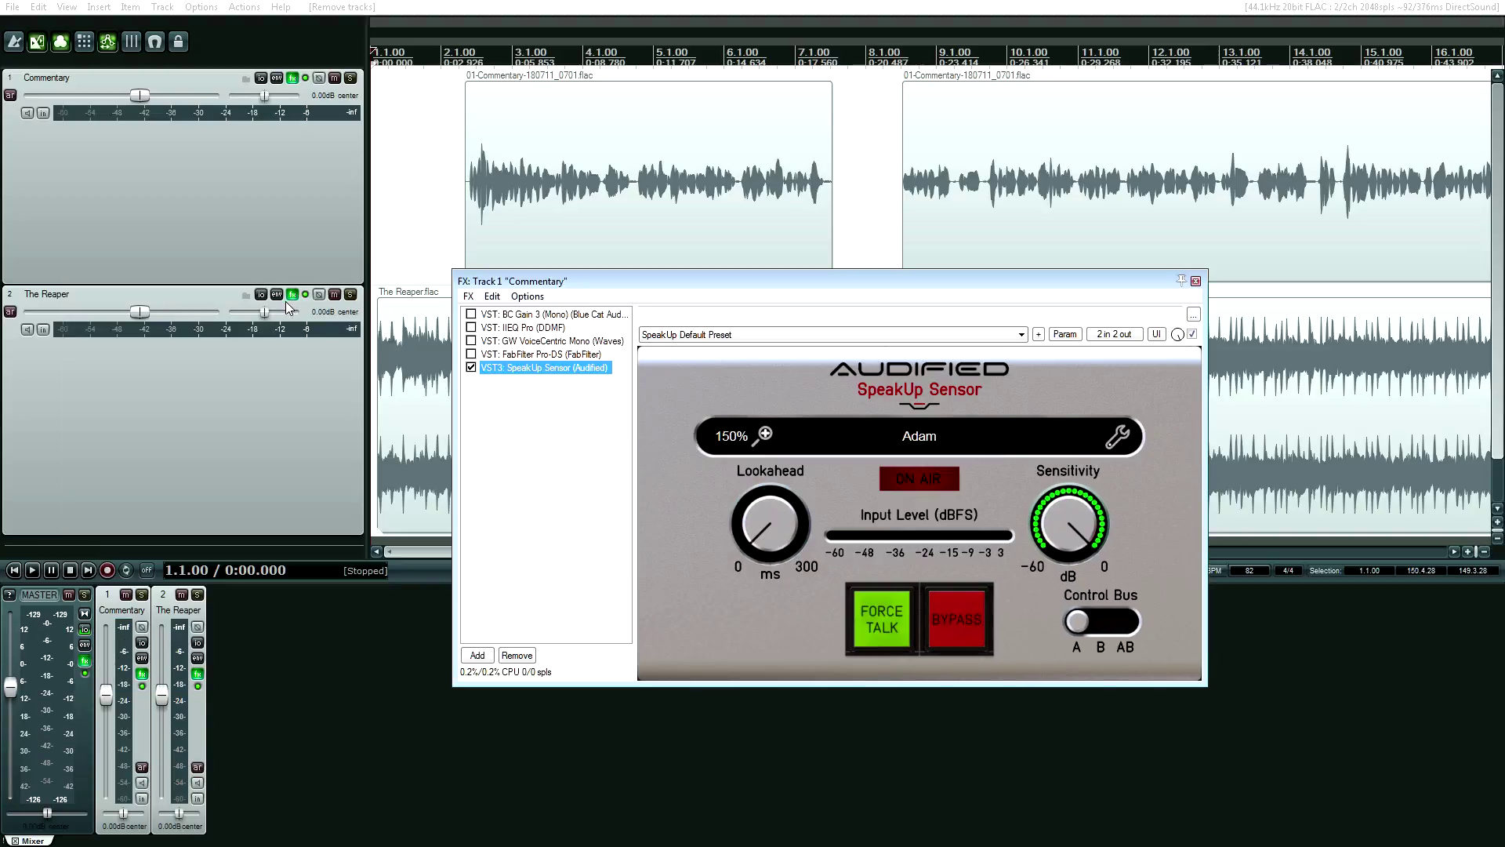
click(292, 295)
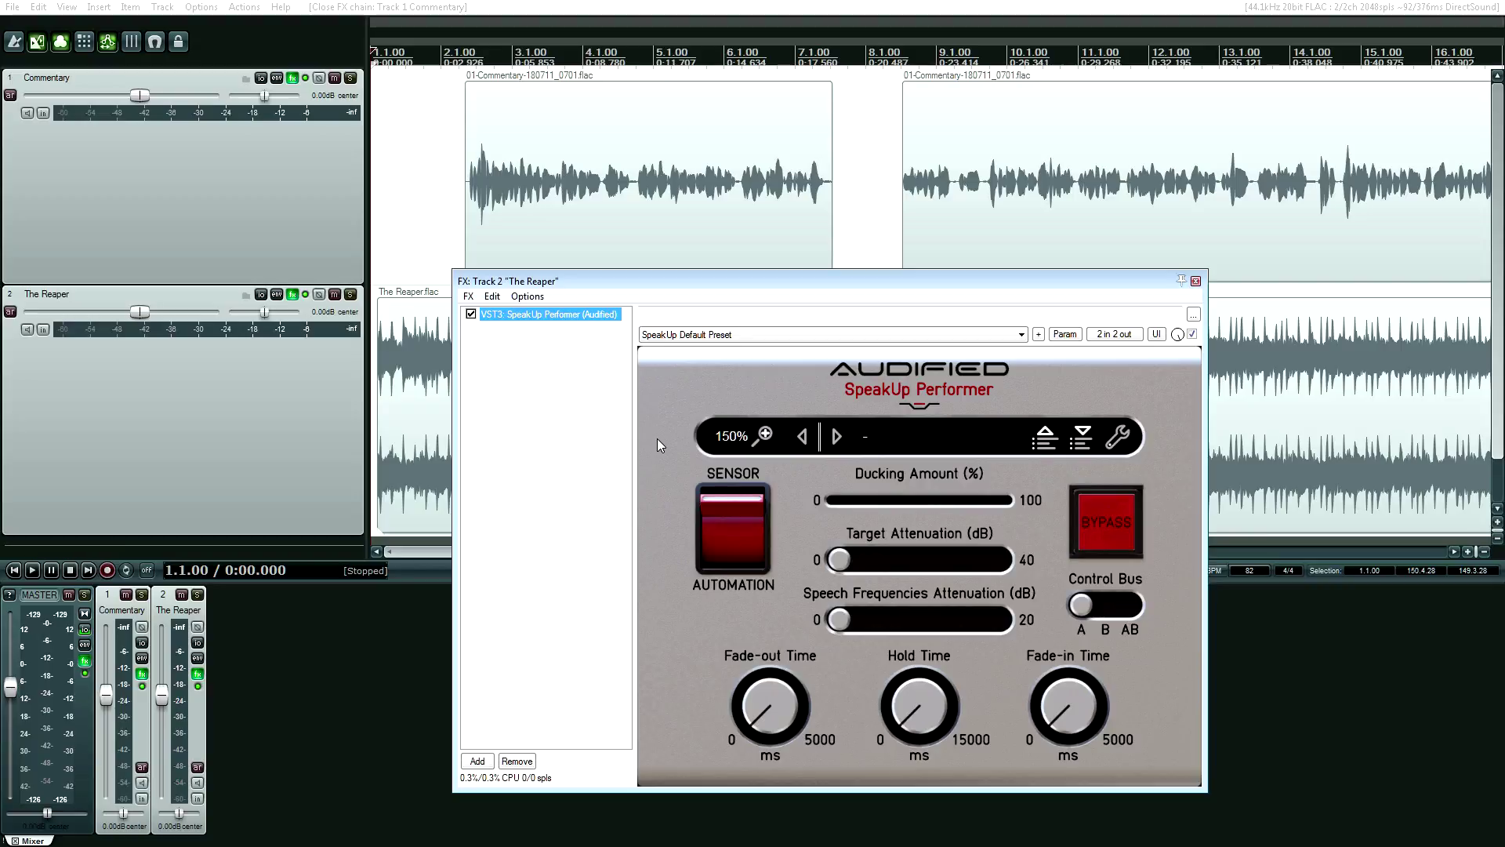
click(1196, 281)
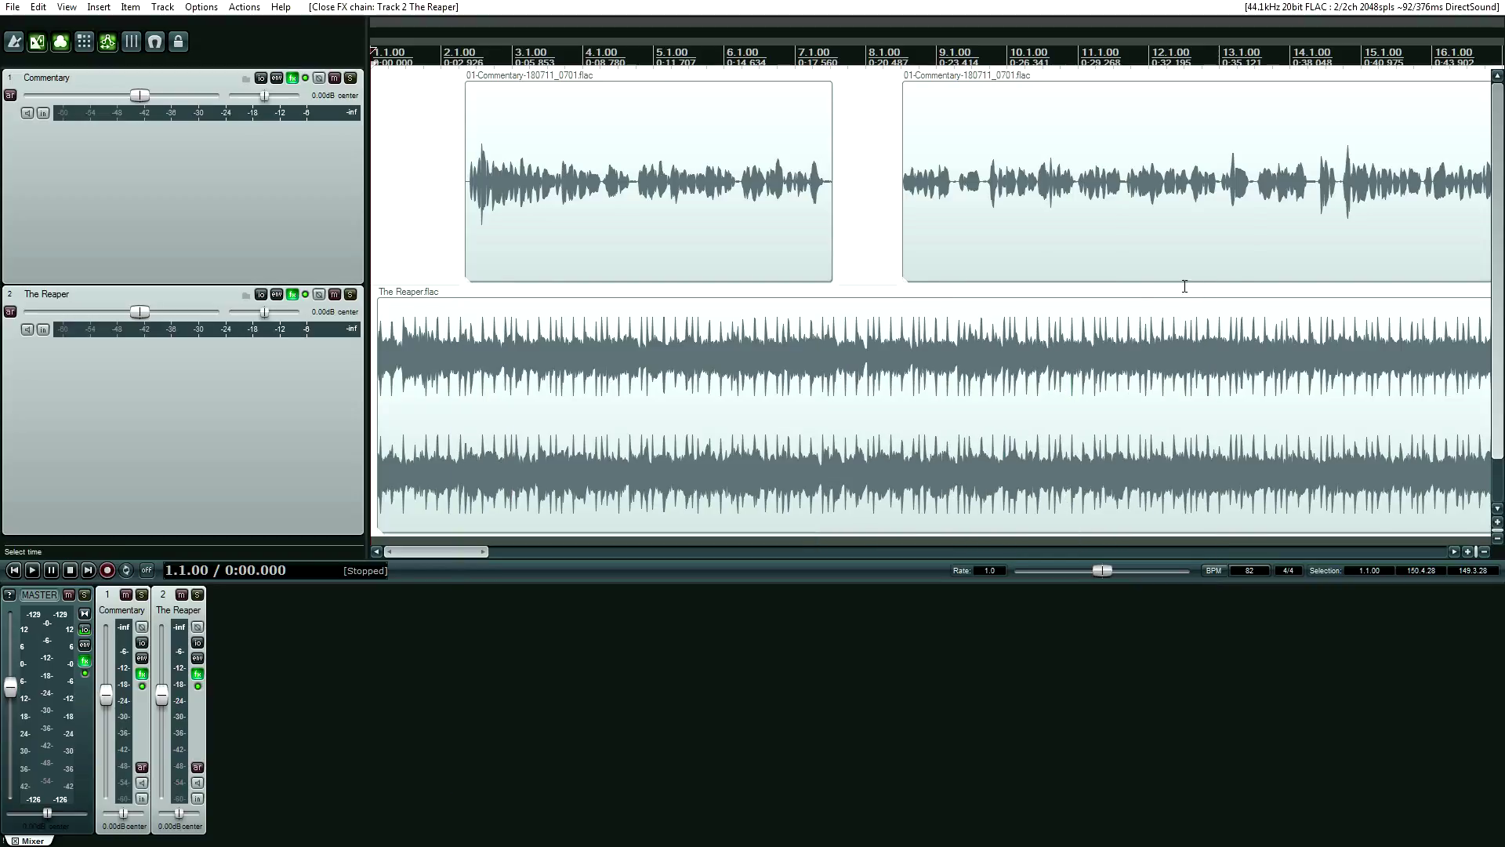
Step: Open SpeakUp Sensor on the Commentary track and examine its interface size choices, name field and help options
click(291, 79)
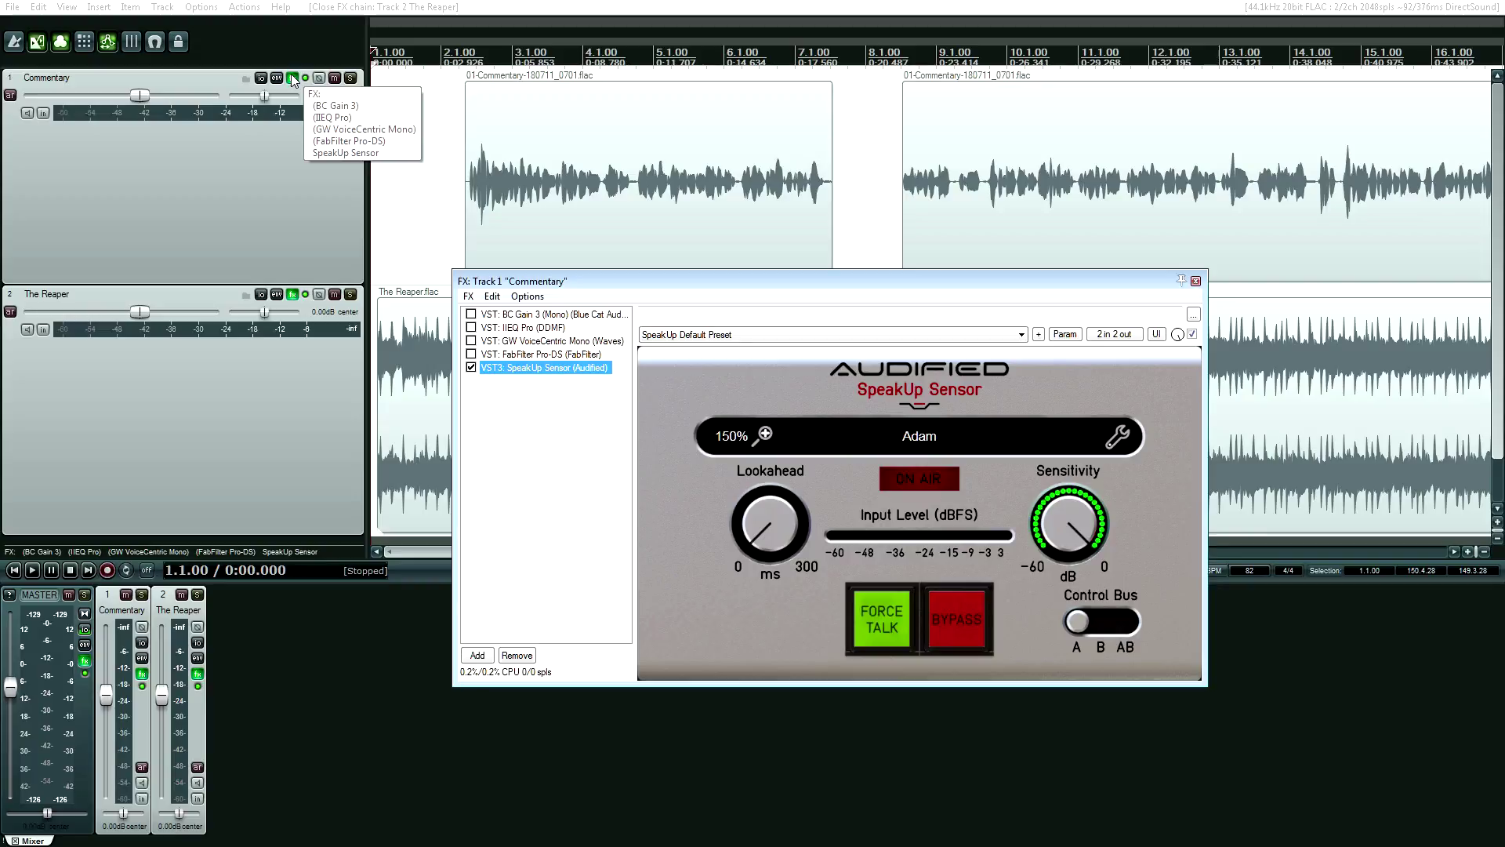
drag(694, 282, 416, 242)
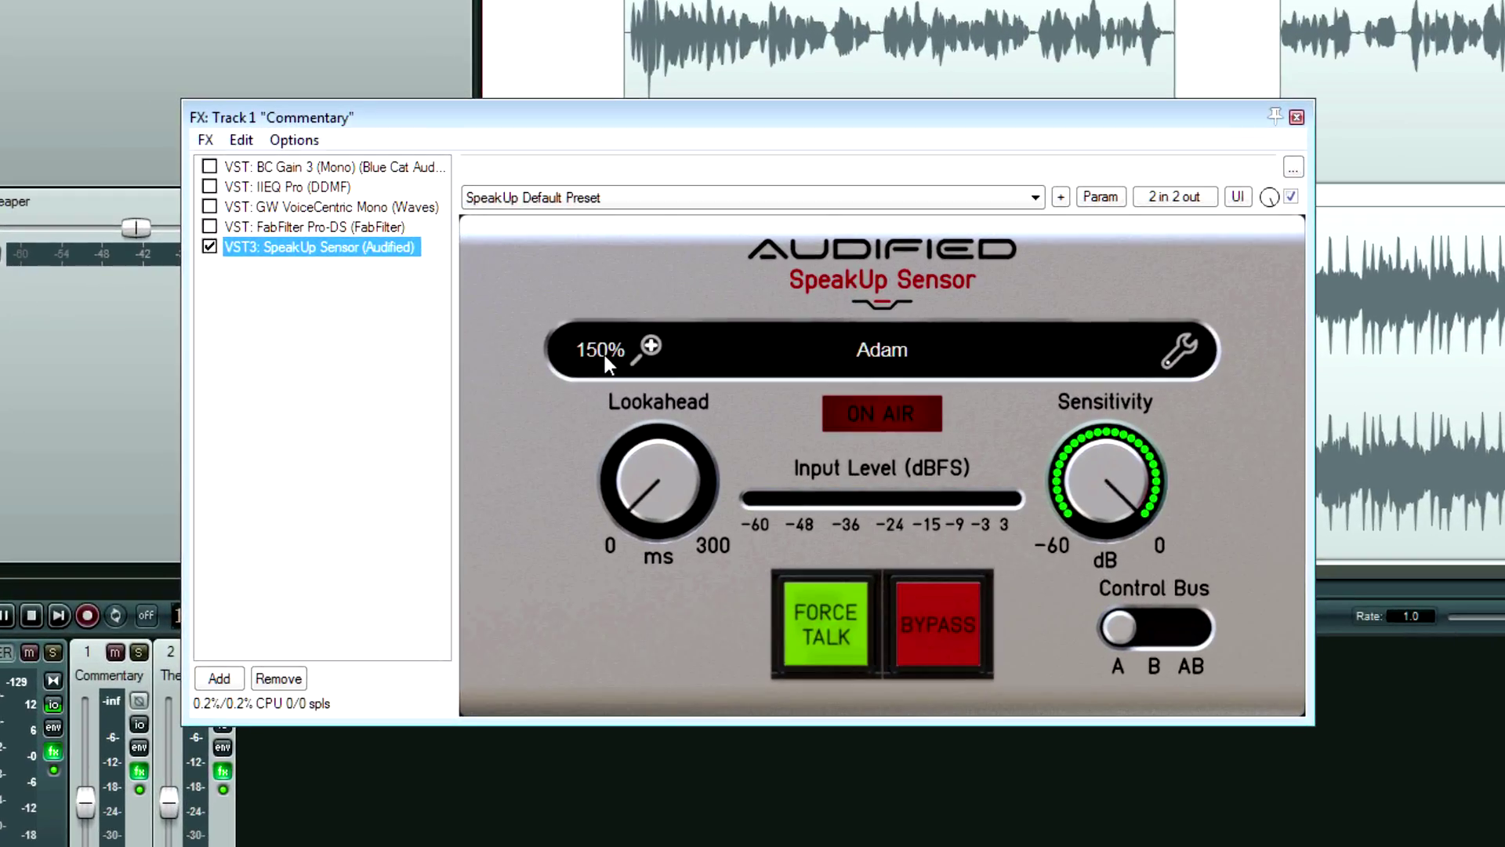
click(601, 351)
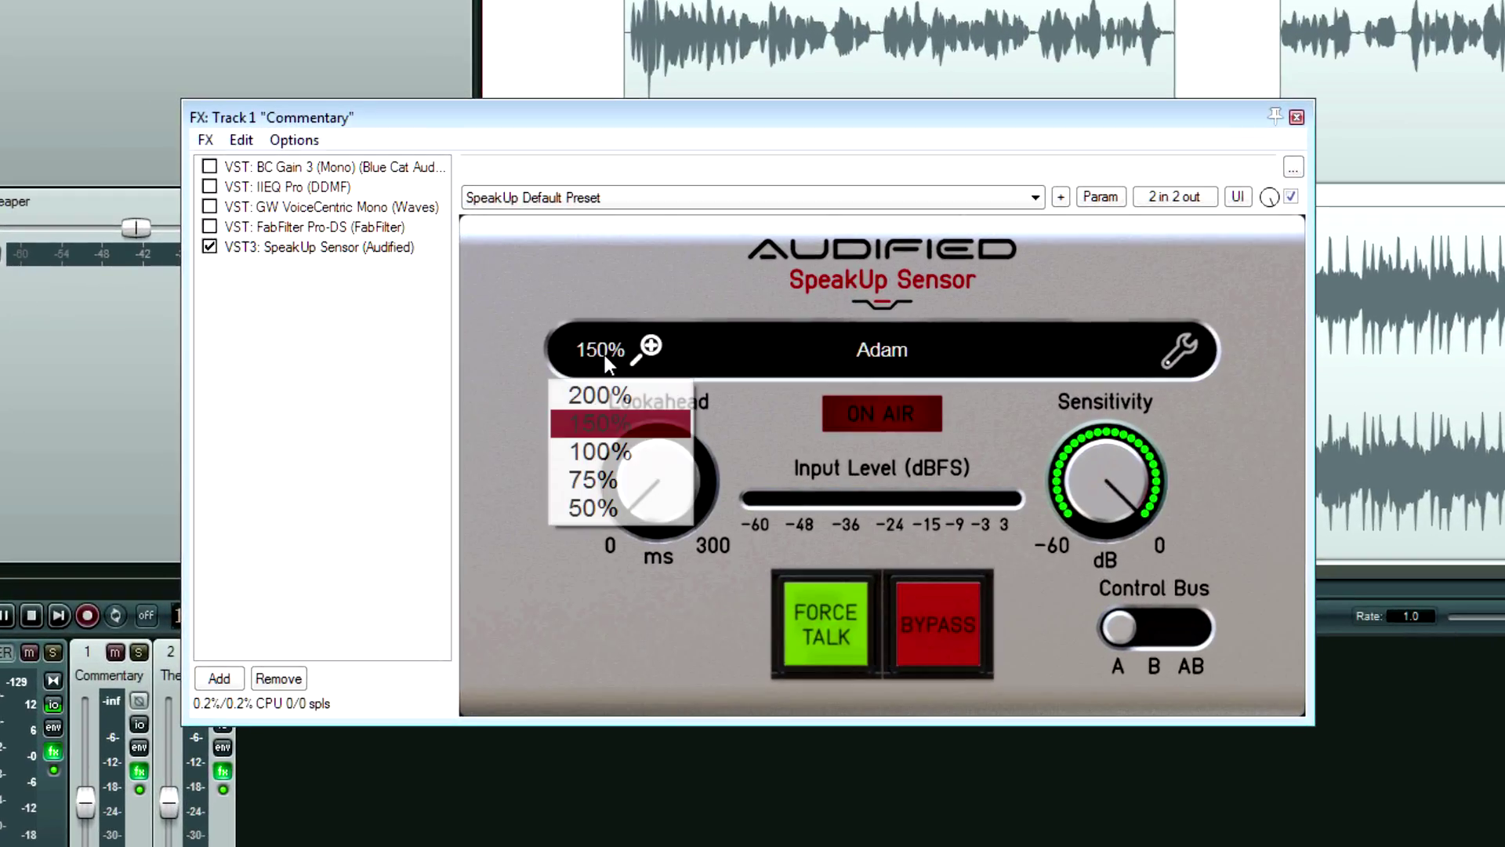
click(891, 355)
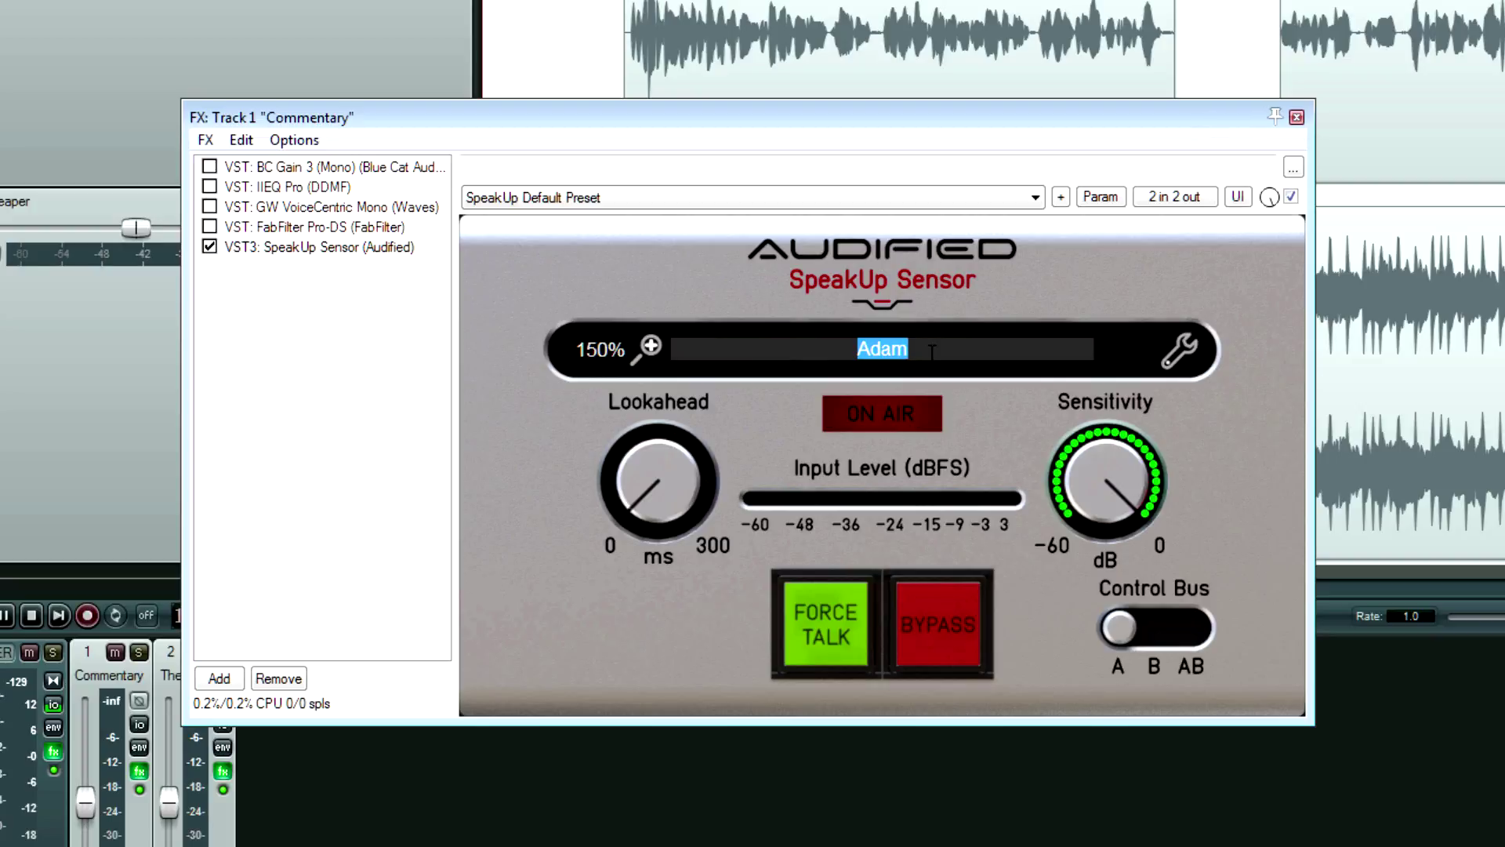
click(1179, 350)
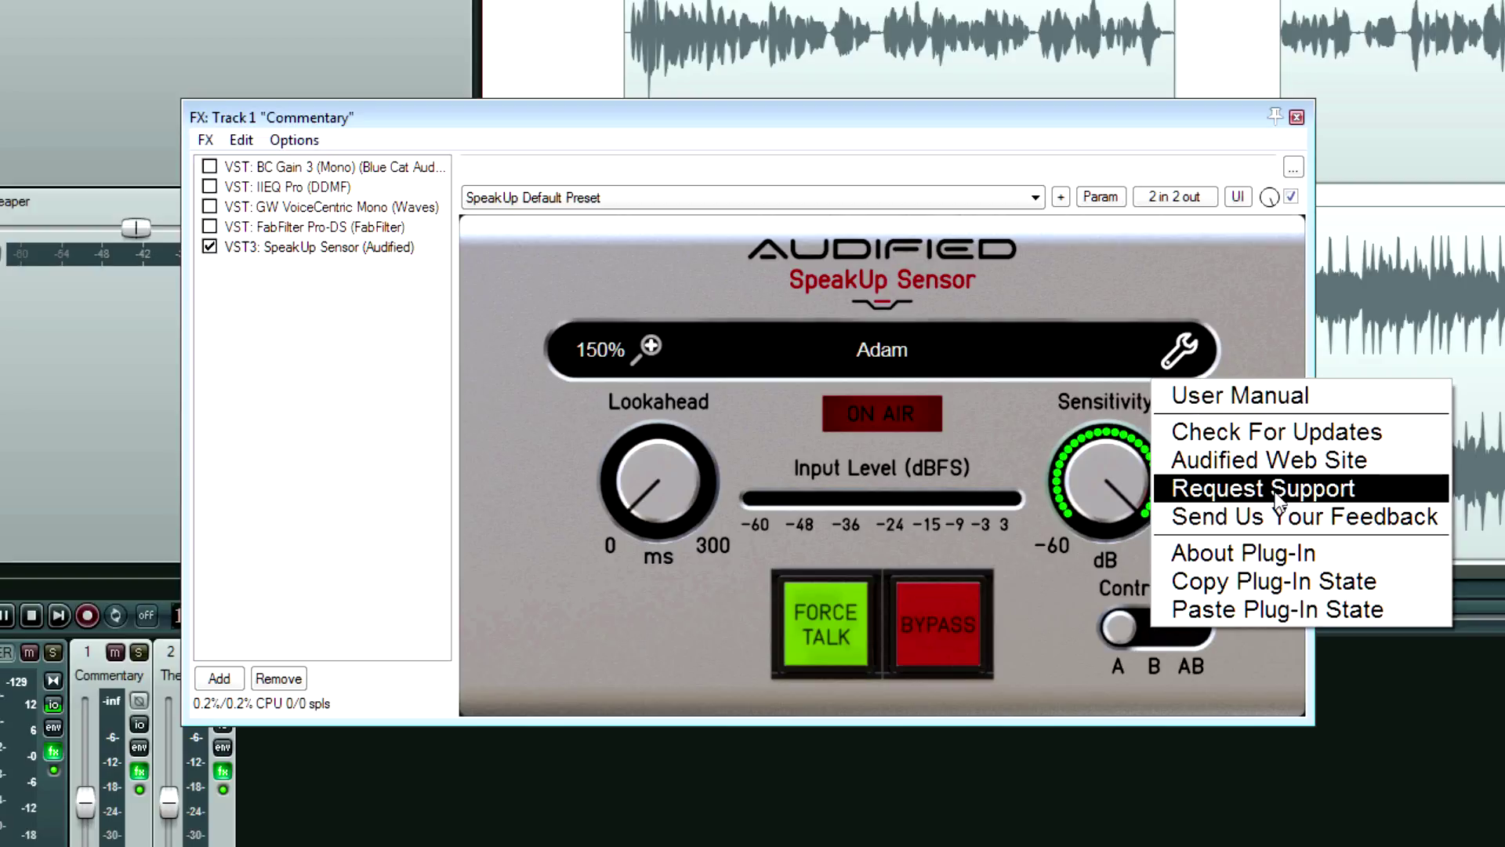
click(1213, 290)
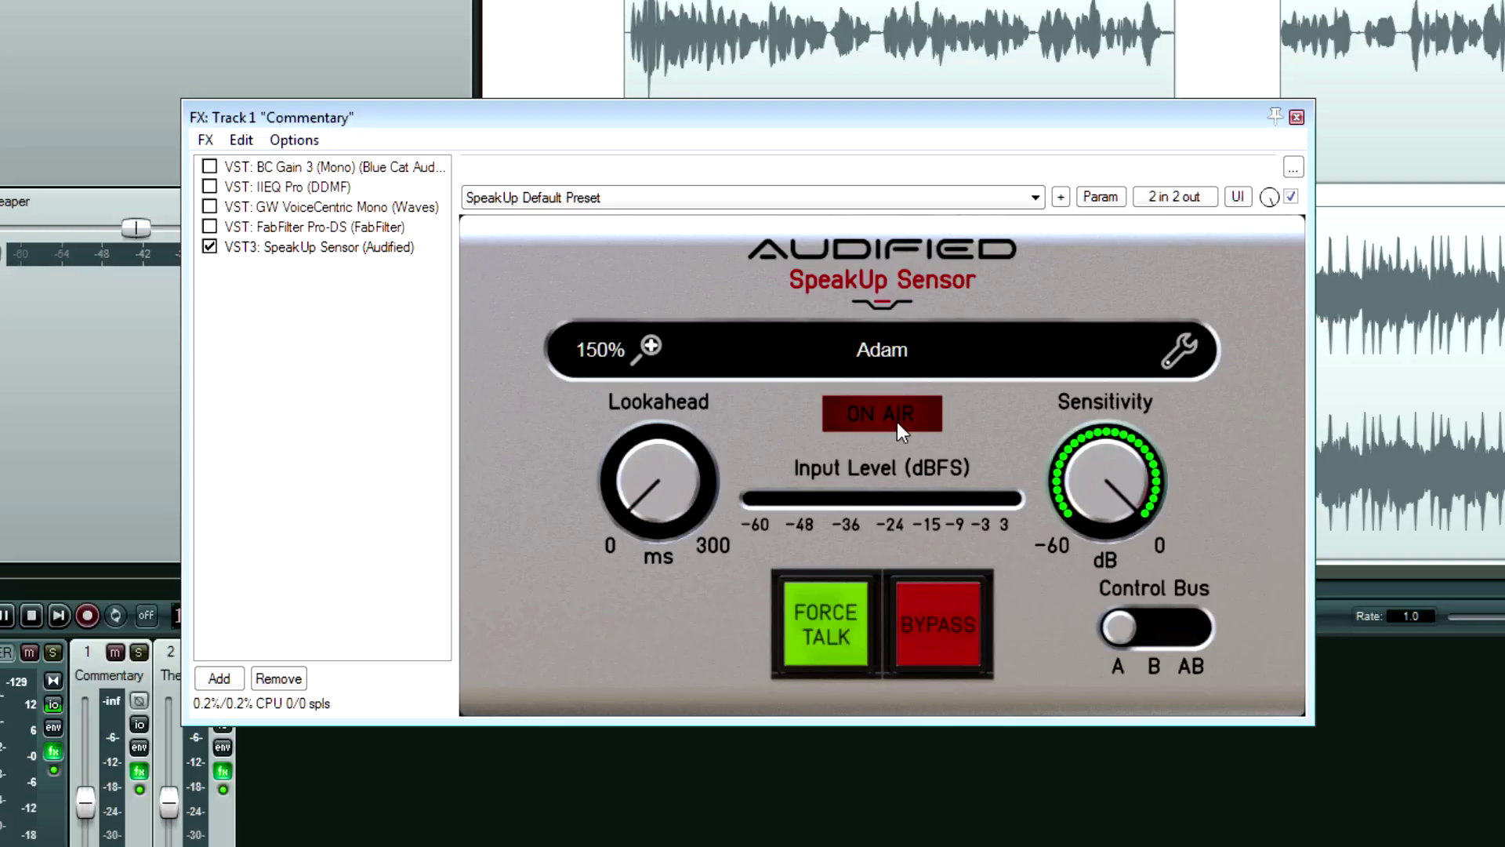
Step: Check SpeakUp Sensor's Sensitivity and Lookahead controls, and switch Force Talk on and off again
mouse_move(1107, 472)
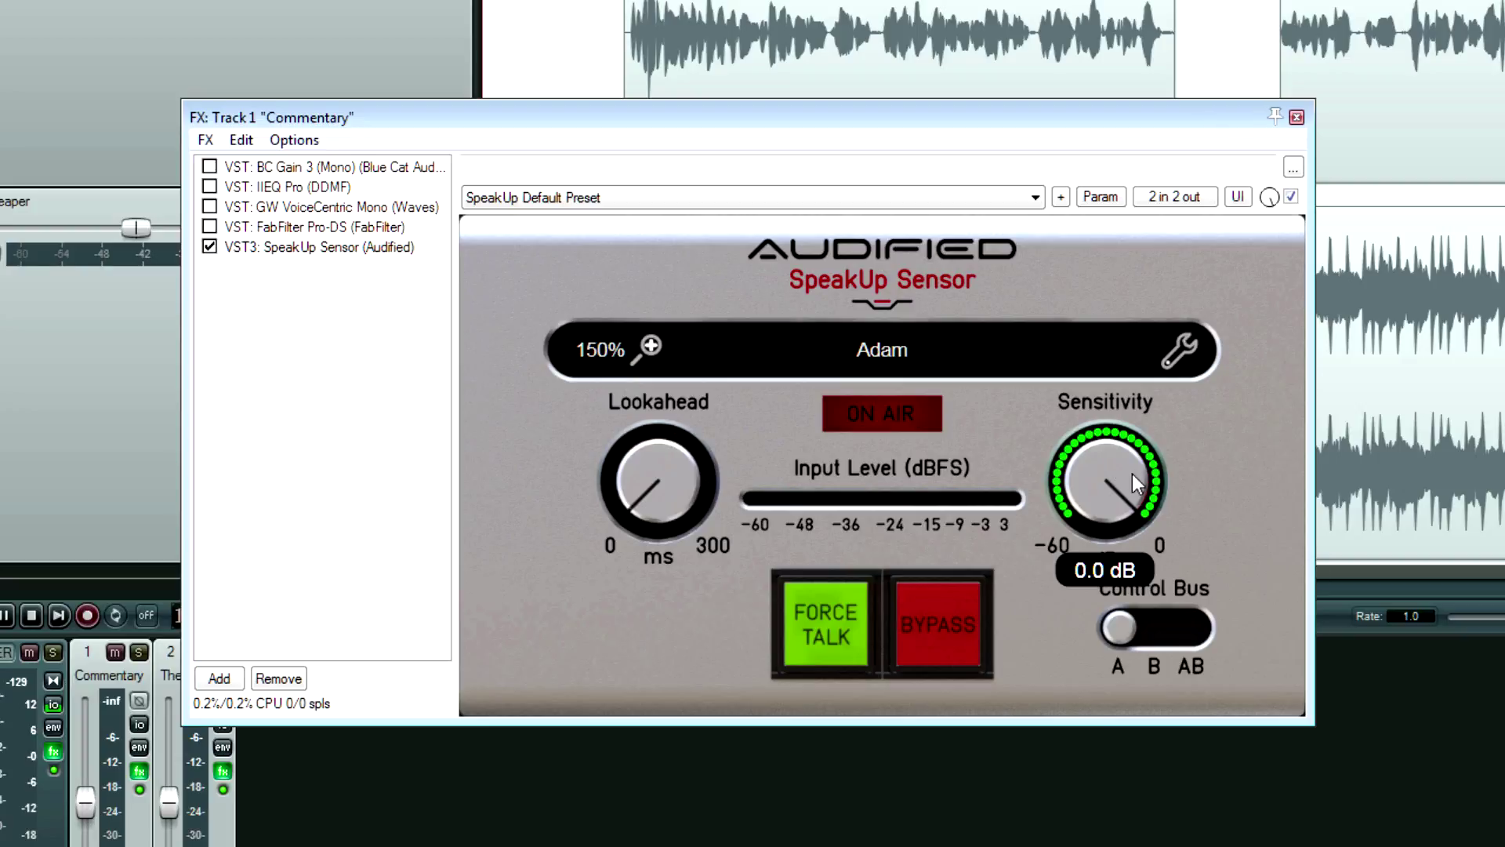
mouse_move(713, 439)
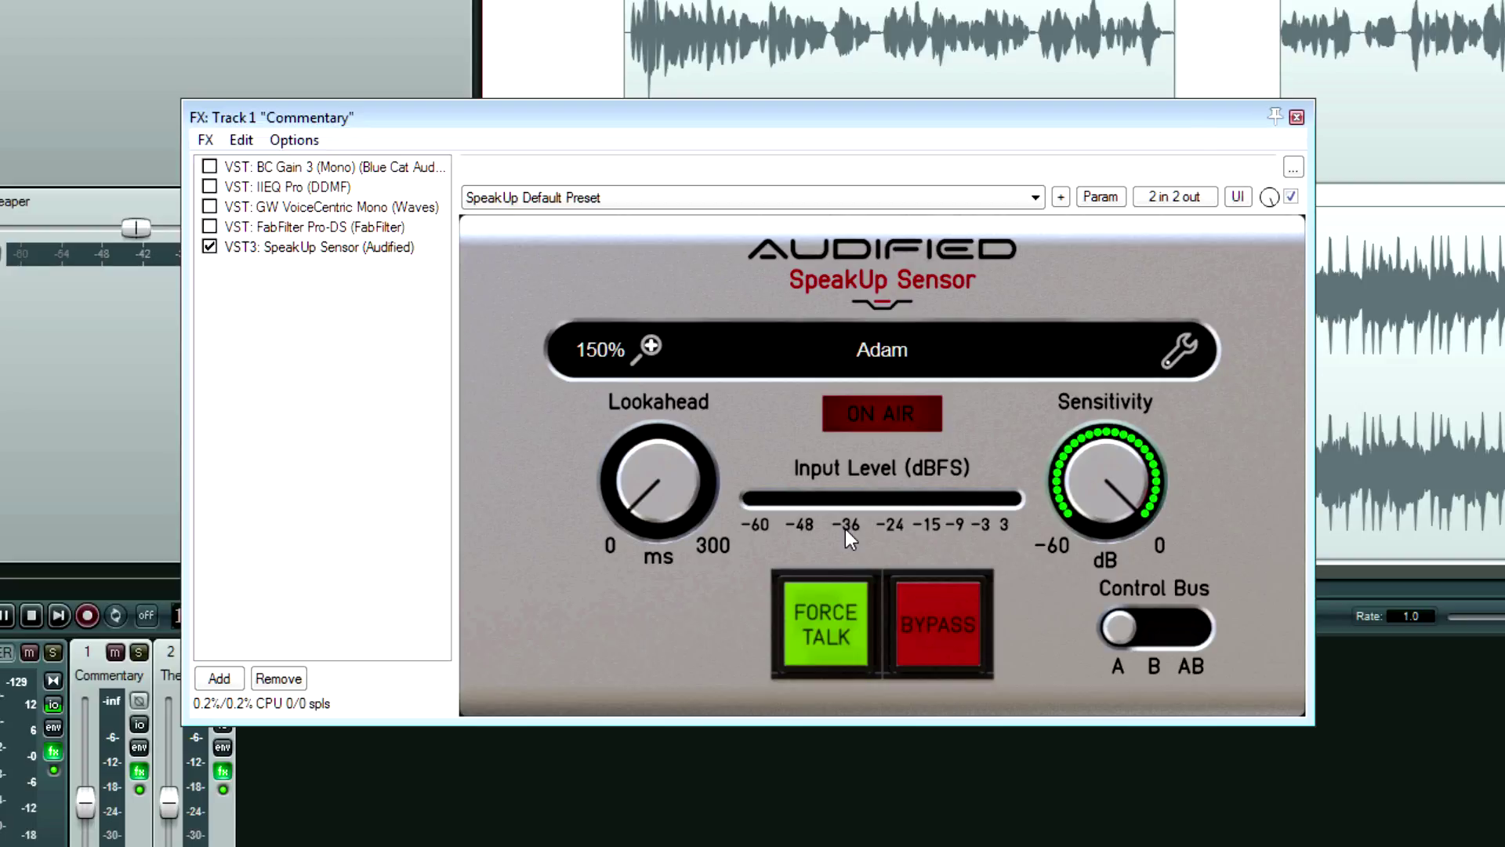
mouse_move(660, 493)
mouse_move(1099, 497)
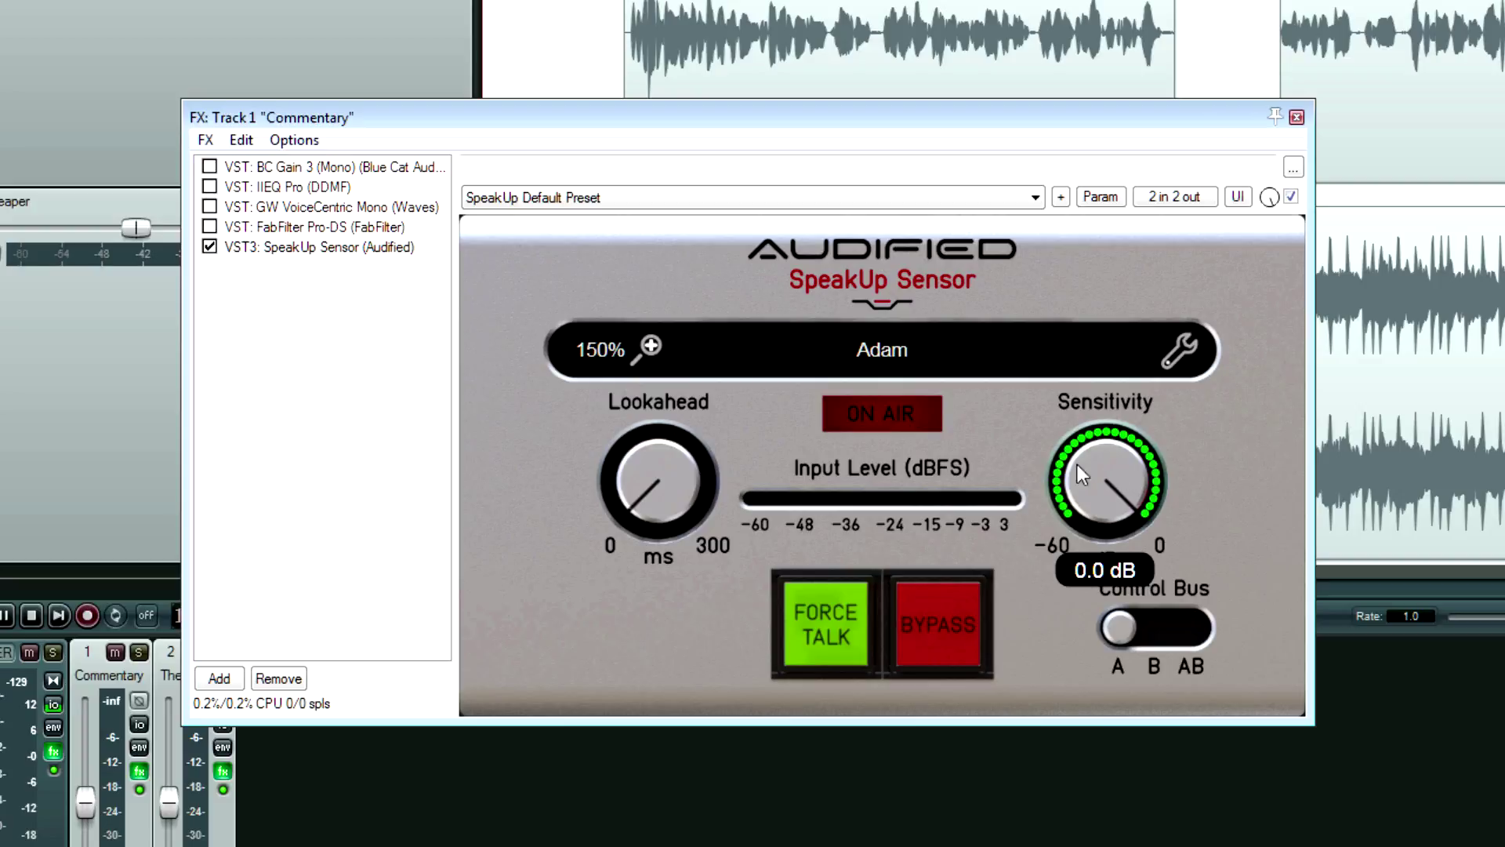
click(831, 632)
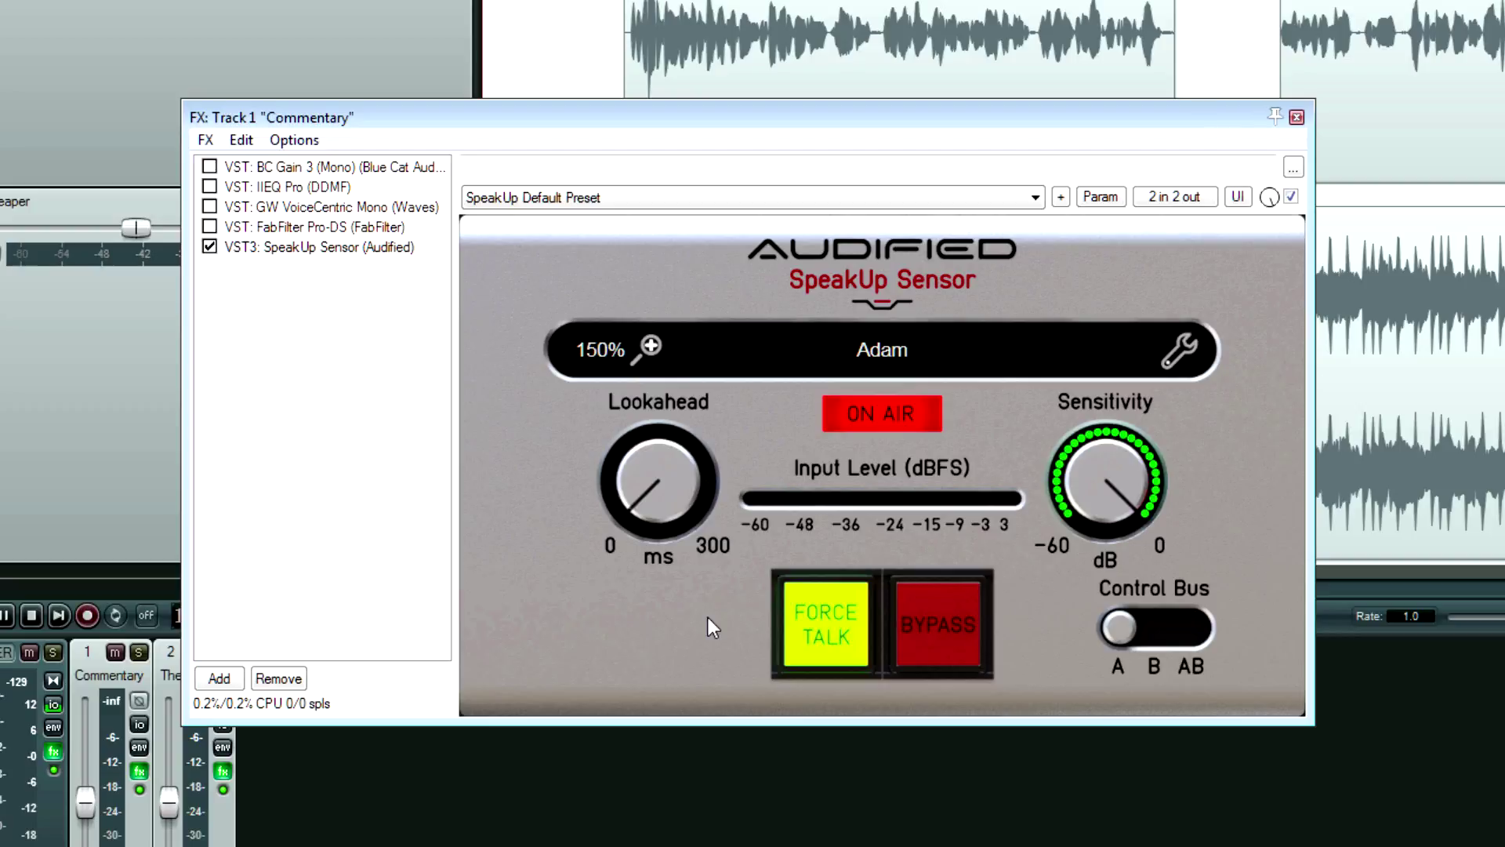
click(820, 627)
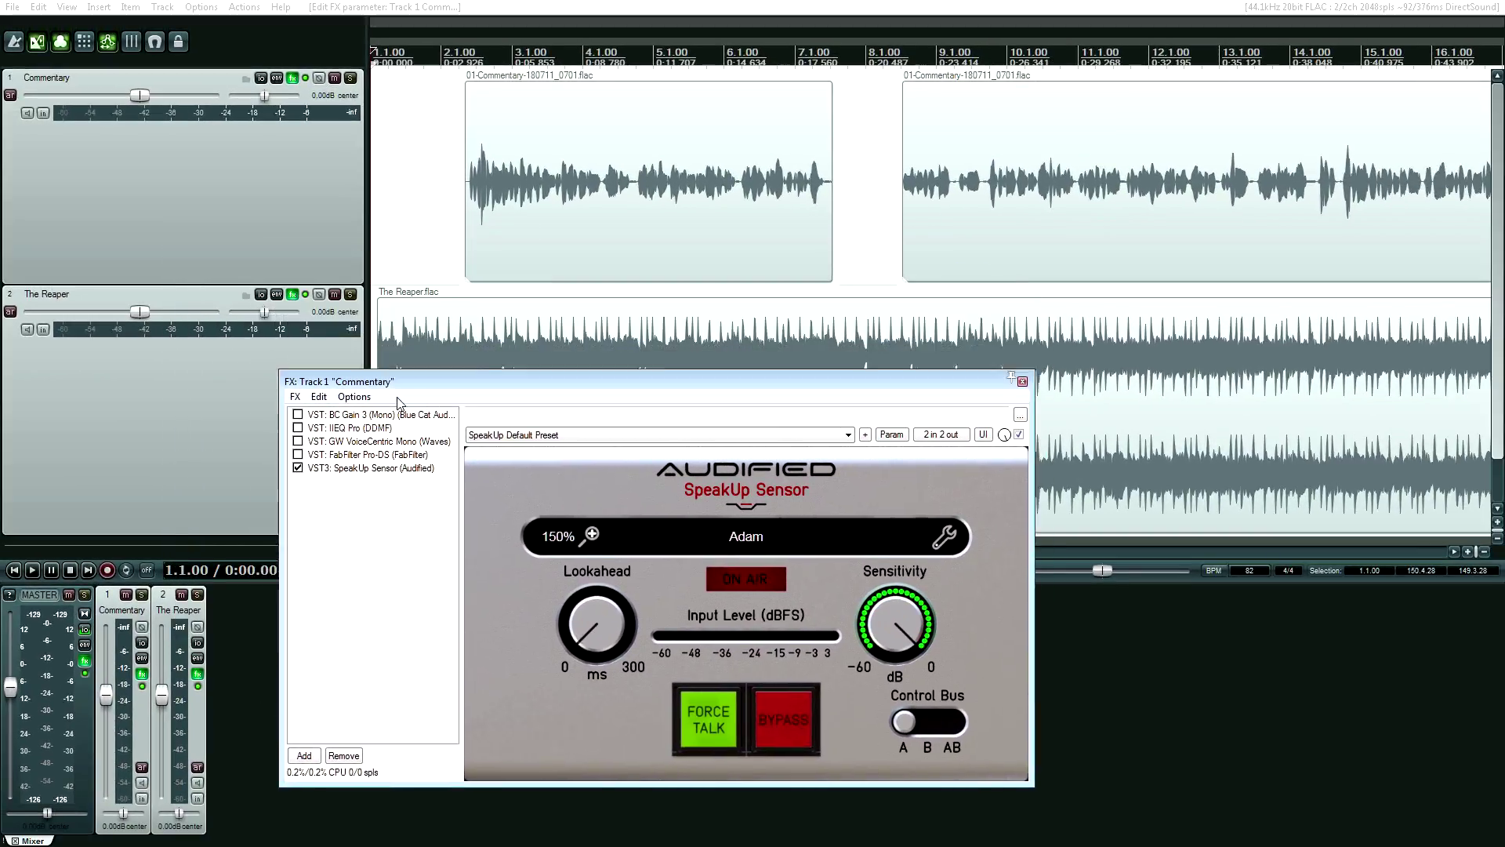
Step: Open SpeakUp Performer on The Reaper track and compare its Sensor and Automation modes, leaving it in Sensor mode
click(293, 294)
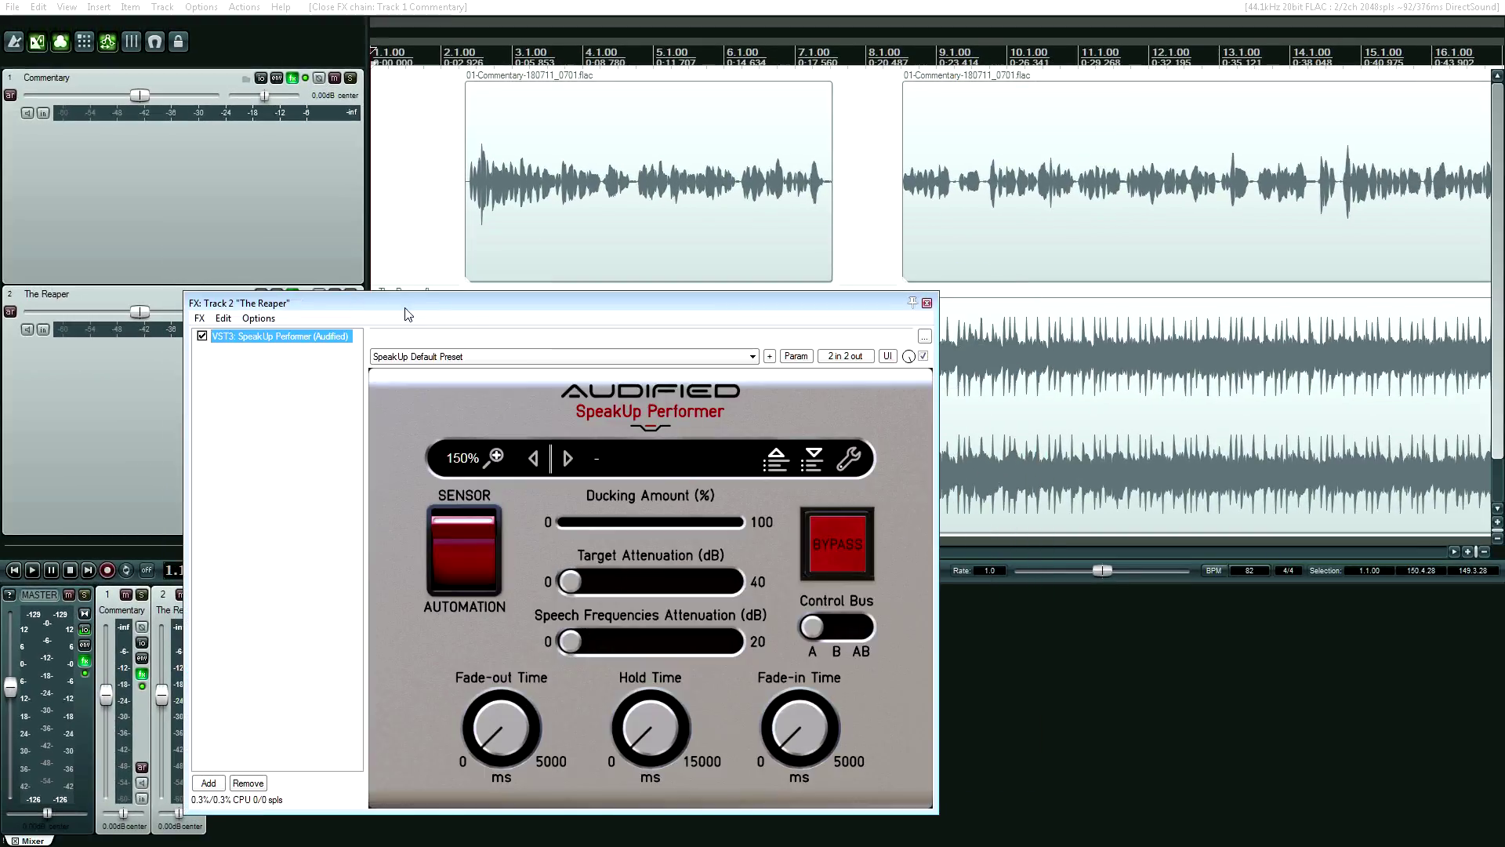
drag(486, 296, 632, 229)
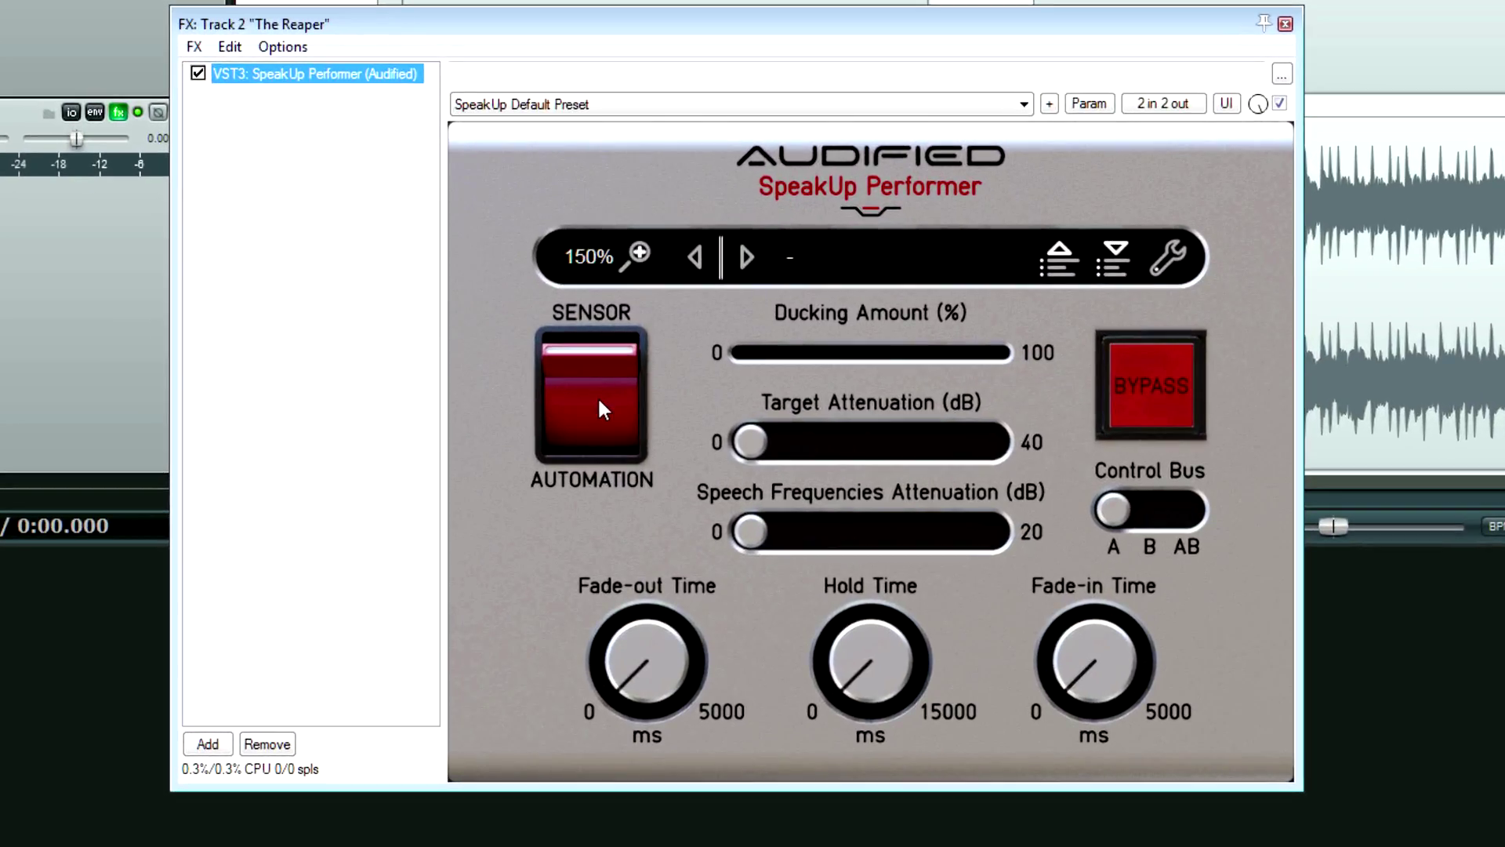
click(603, 409)
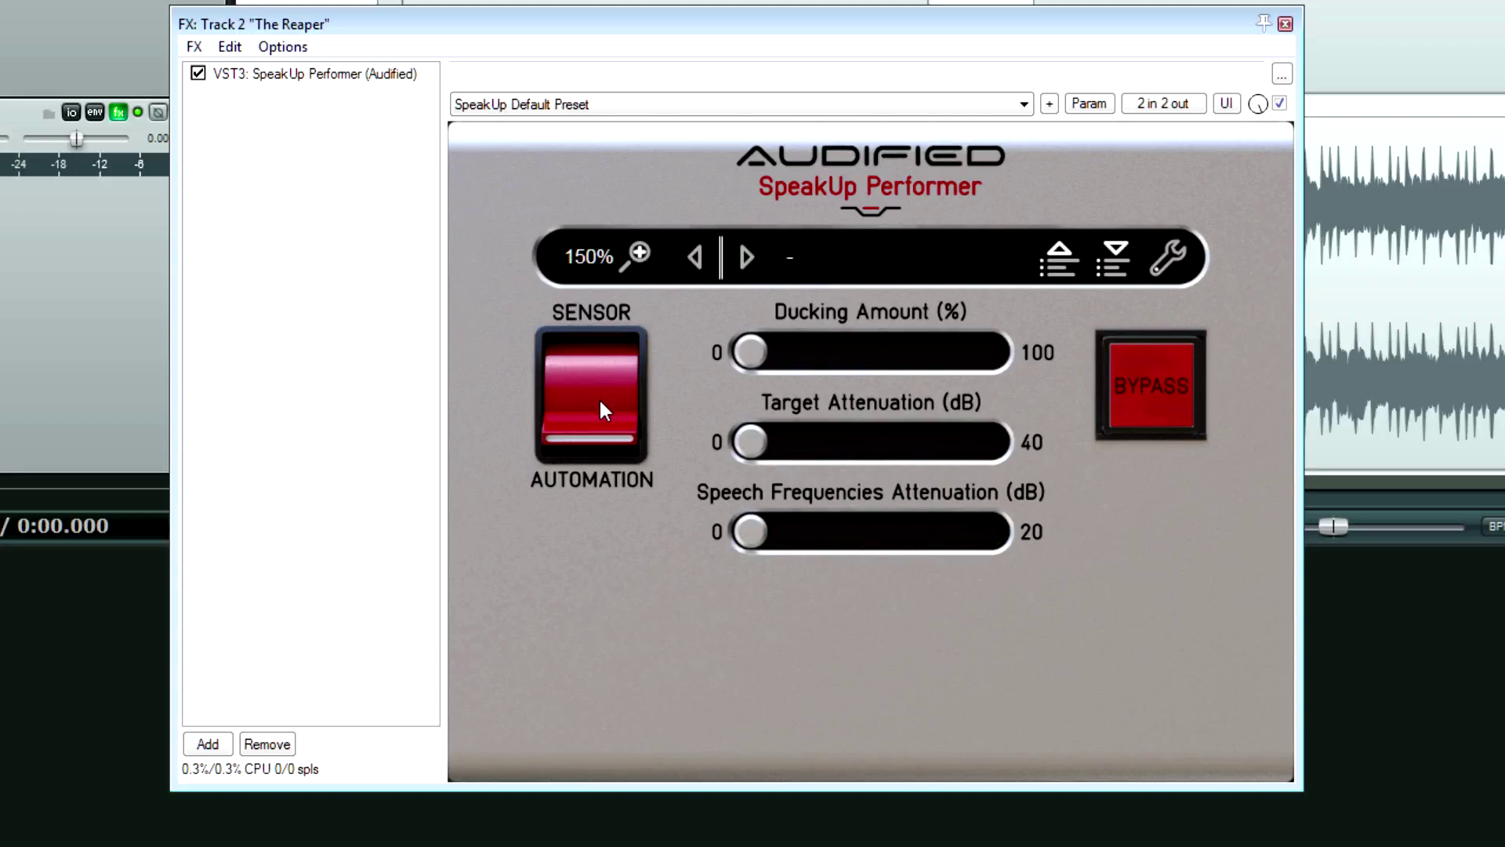
click(602, 409)
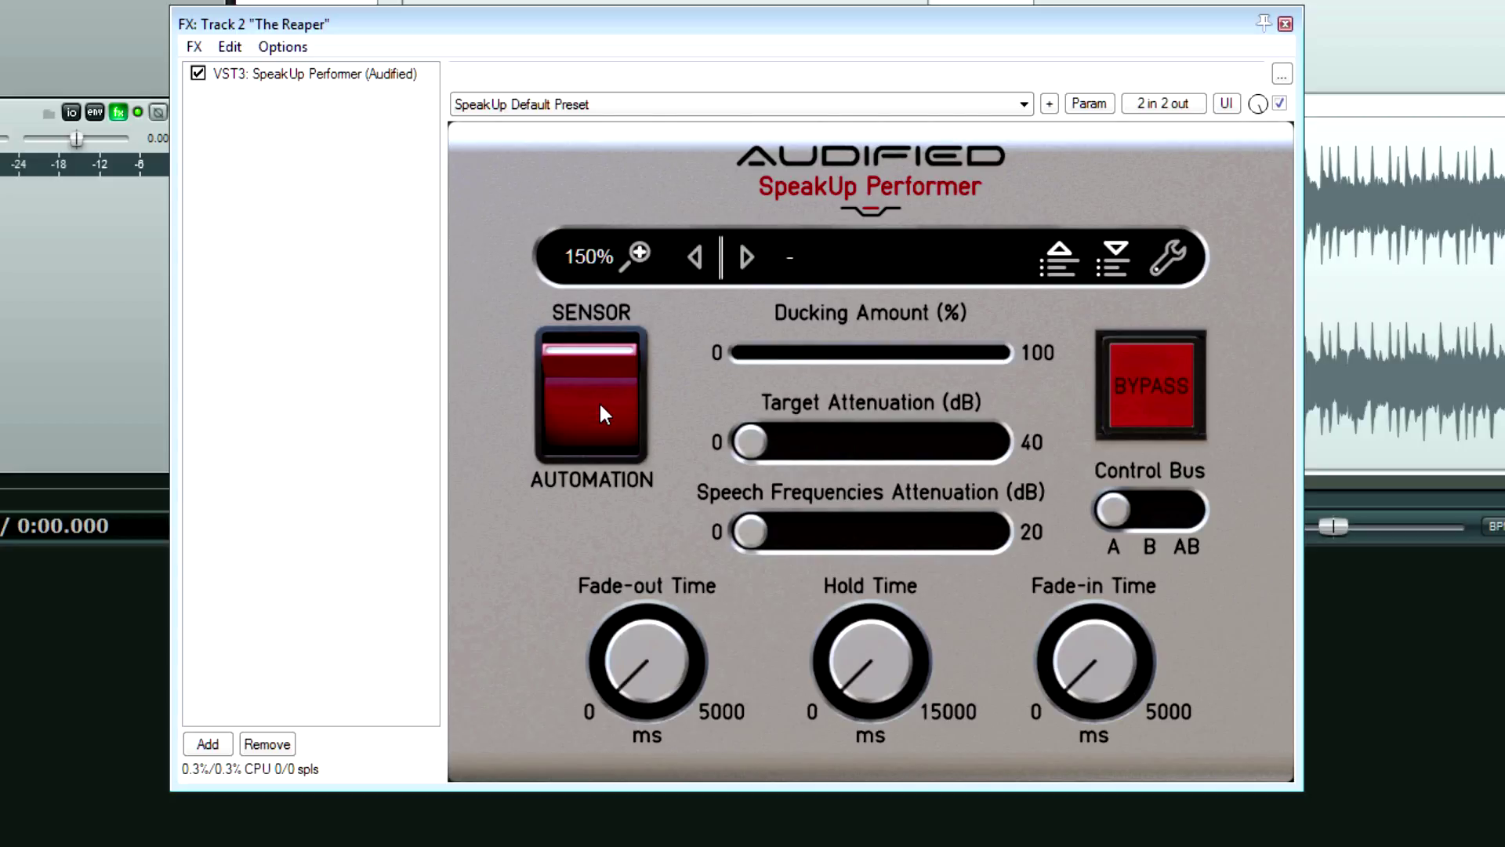
click(555, 410)
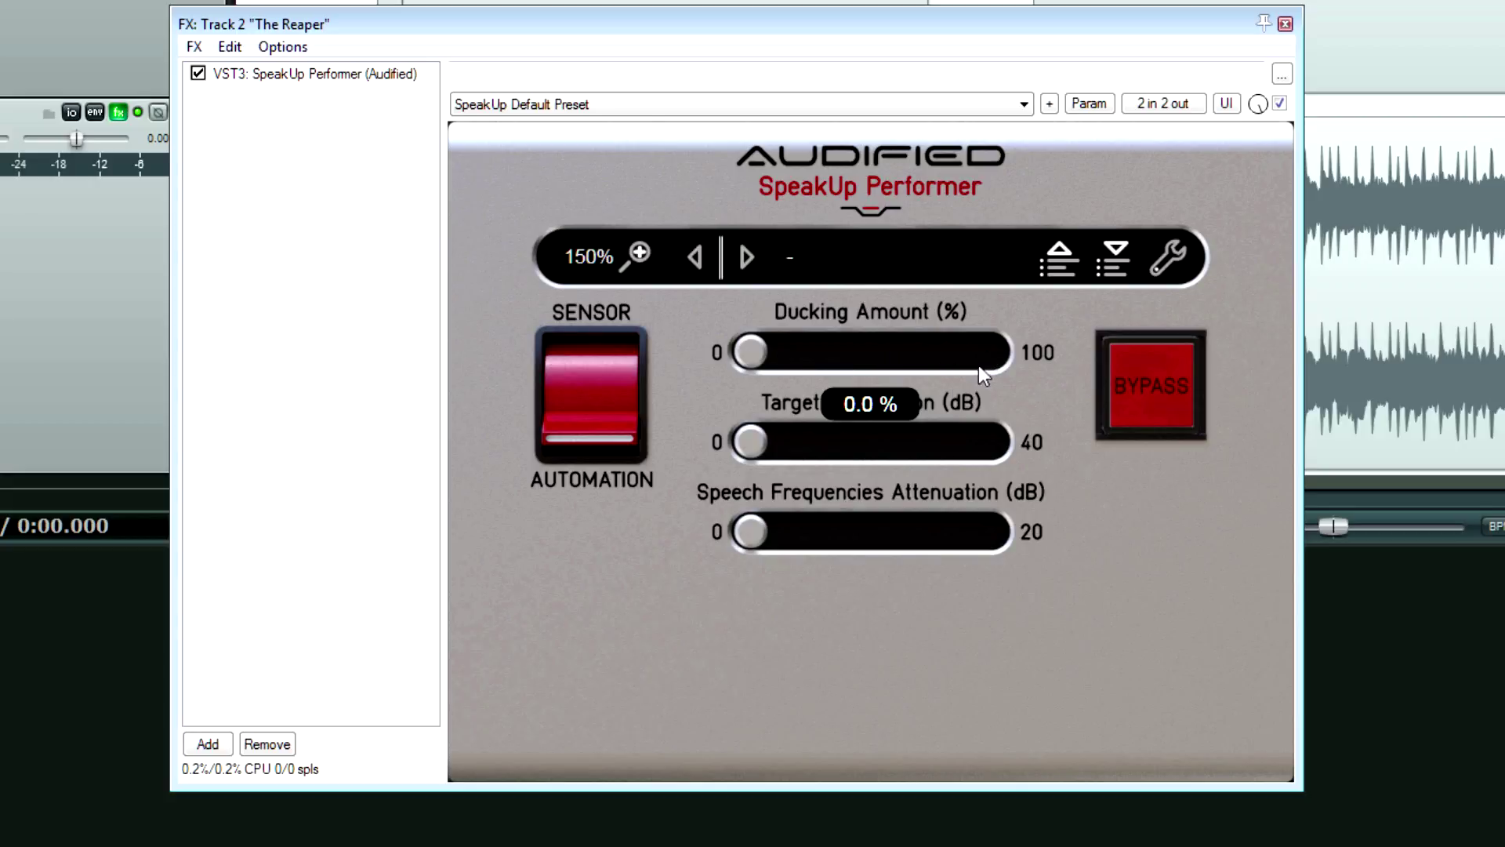
click(610, 432)
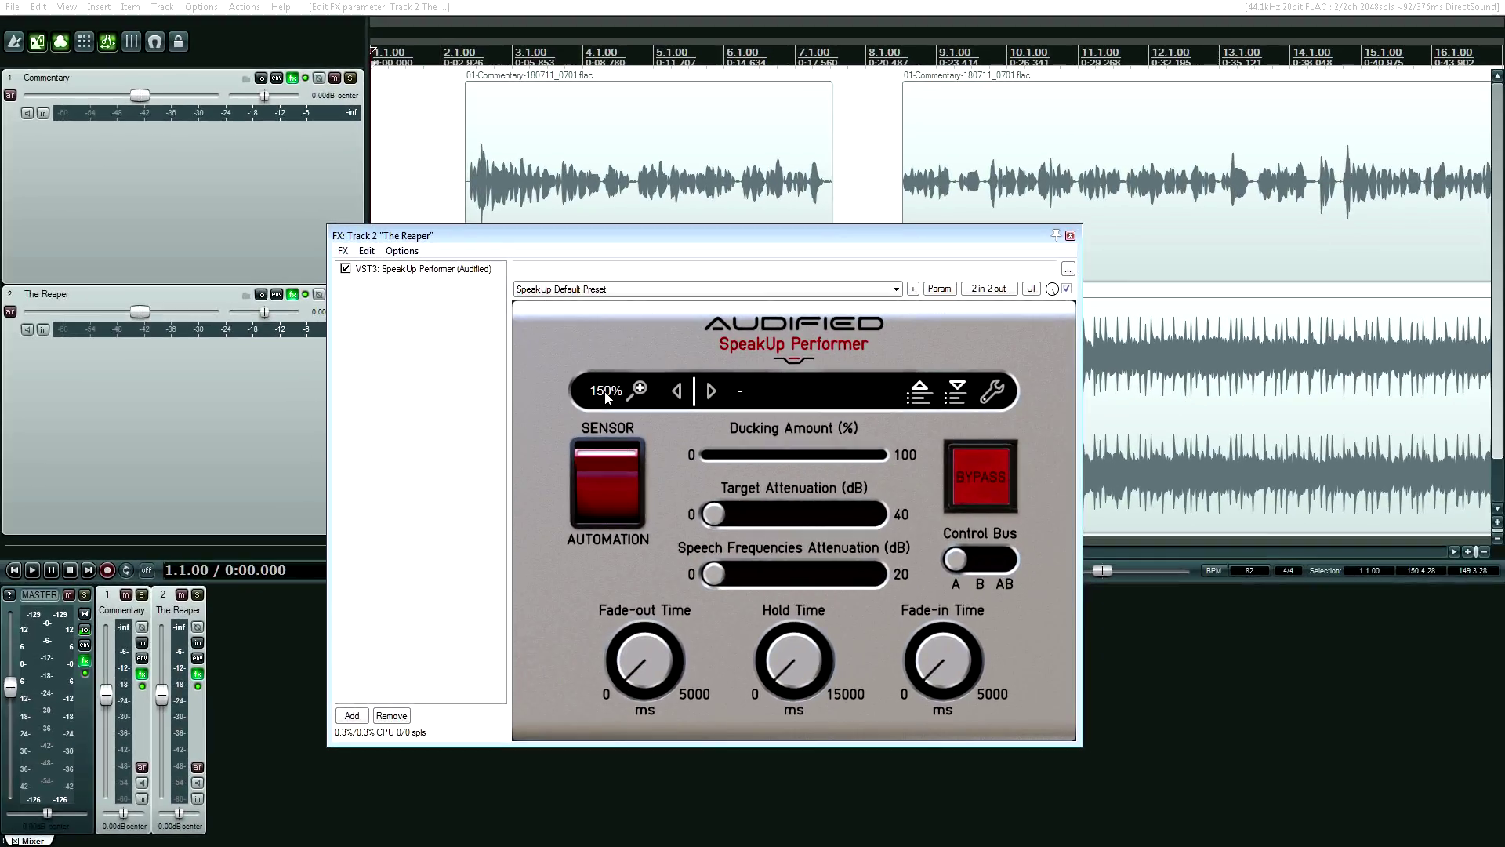
Step: Try SpeakUp Performer's interface at 100% and 200% size, and return it to 150%
click(606, 397)
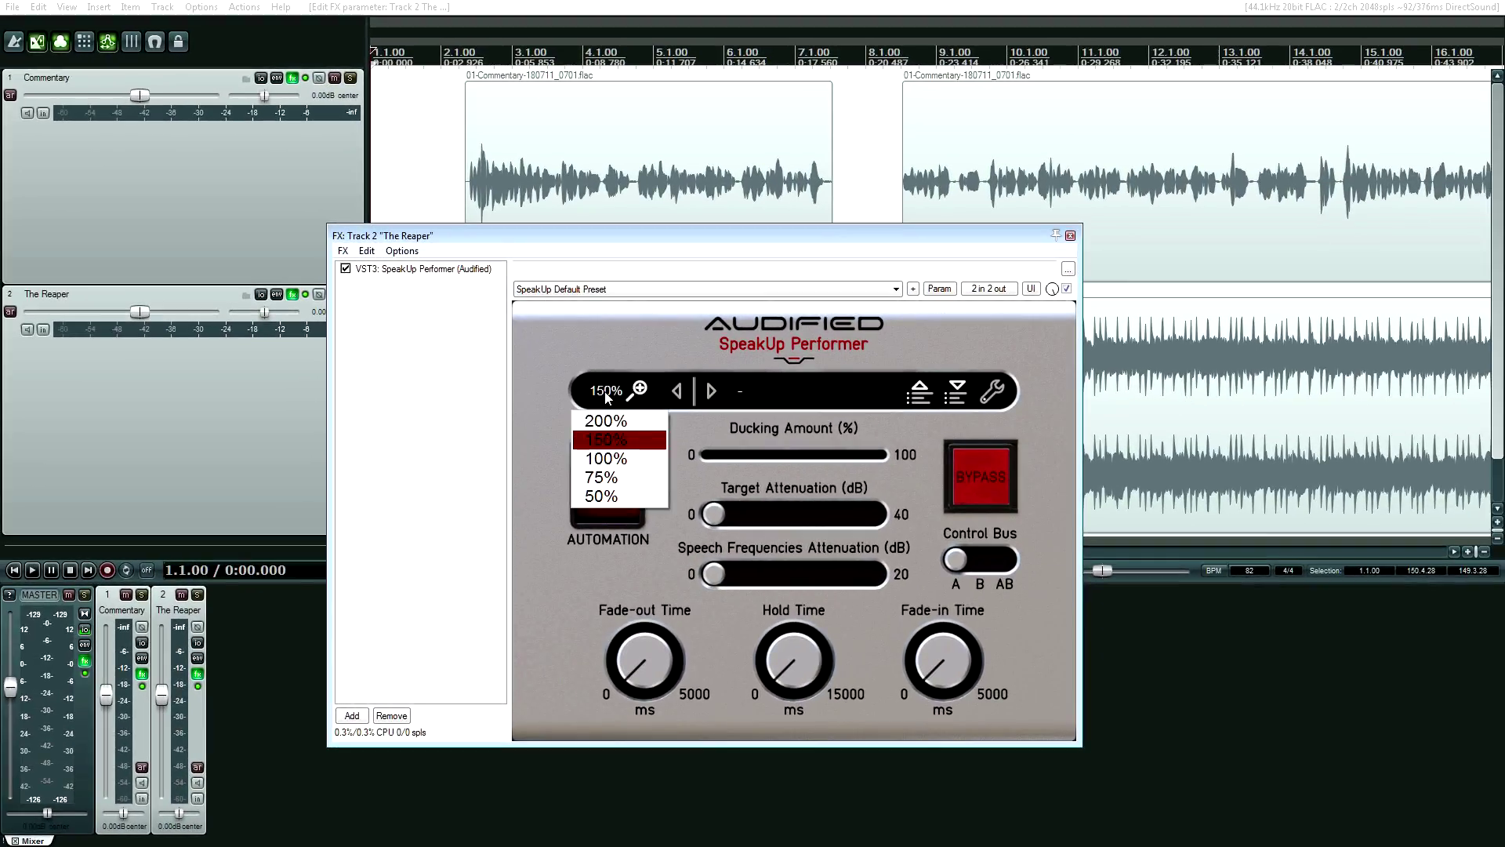
click(616, 469)
click(584, 362)
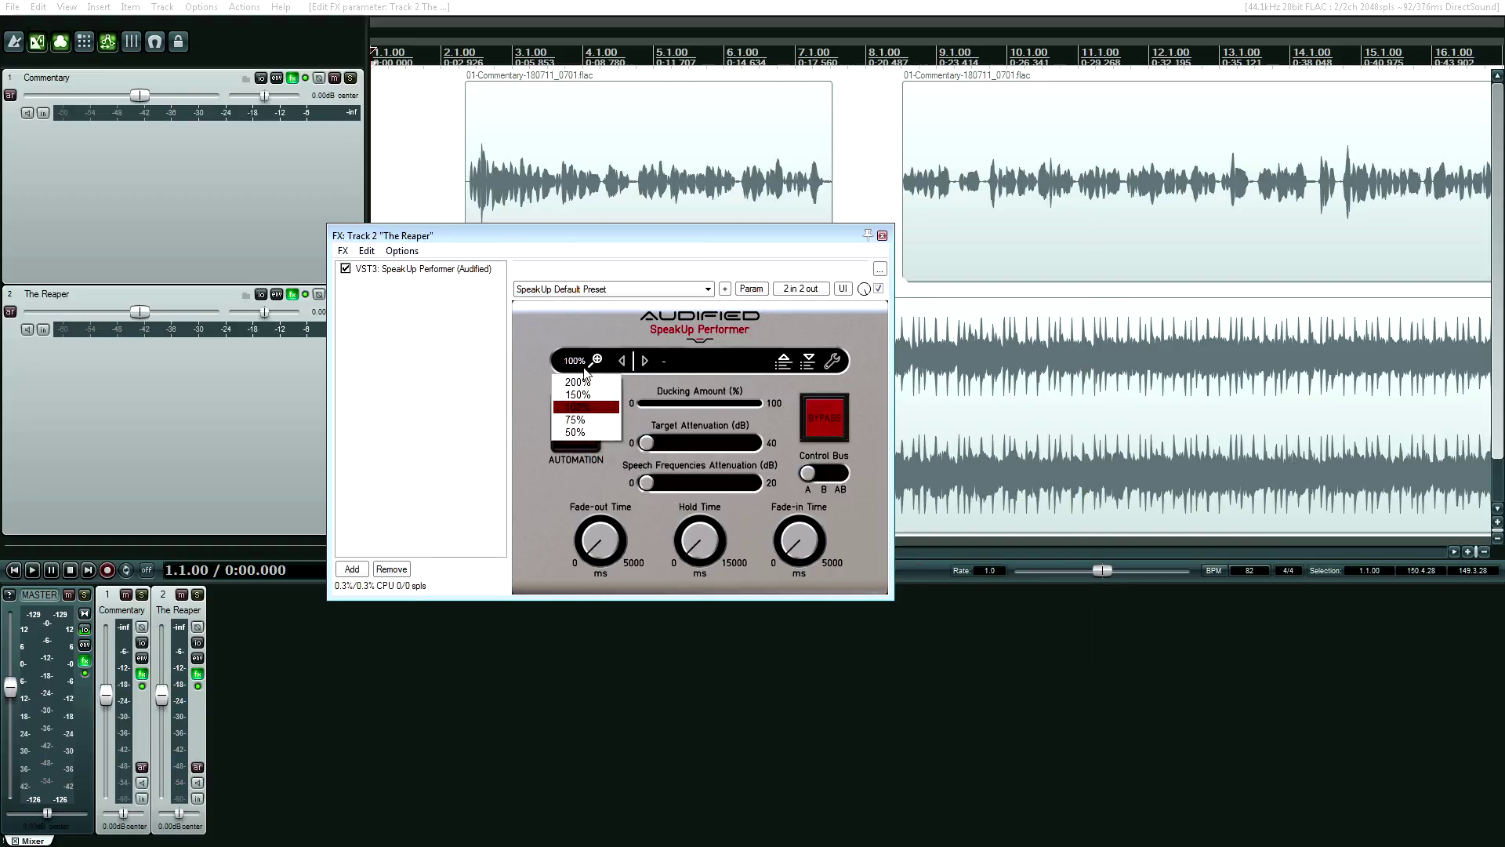
click(590, 381)
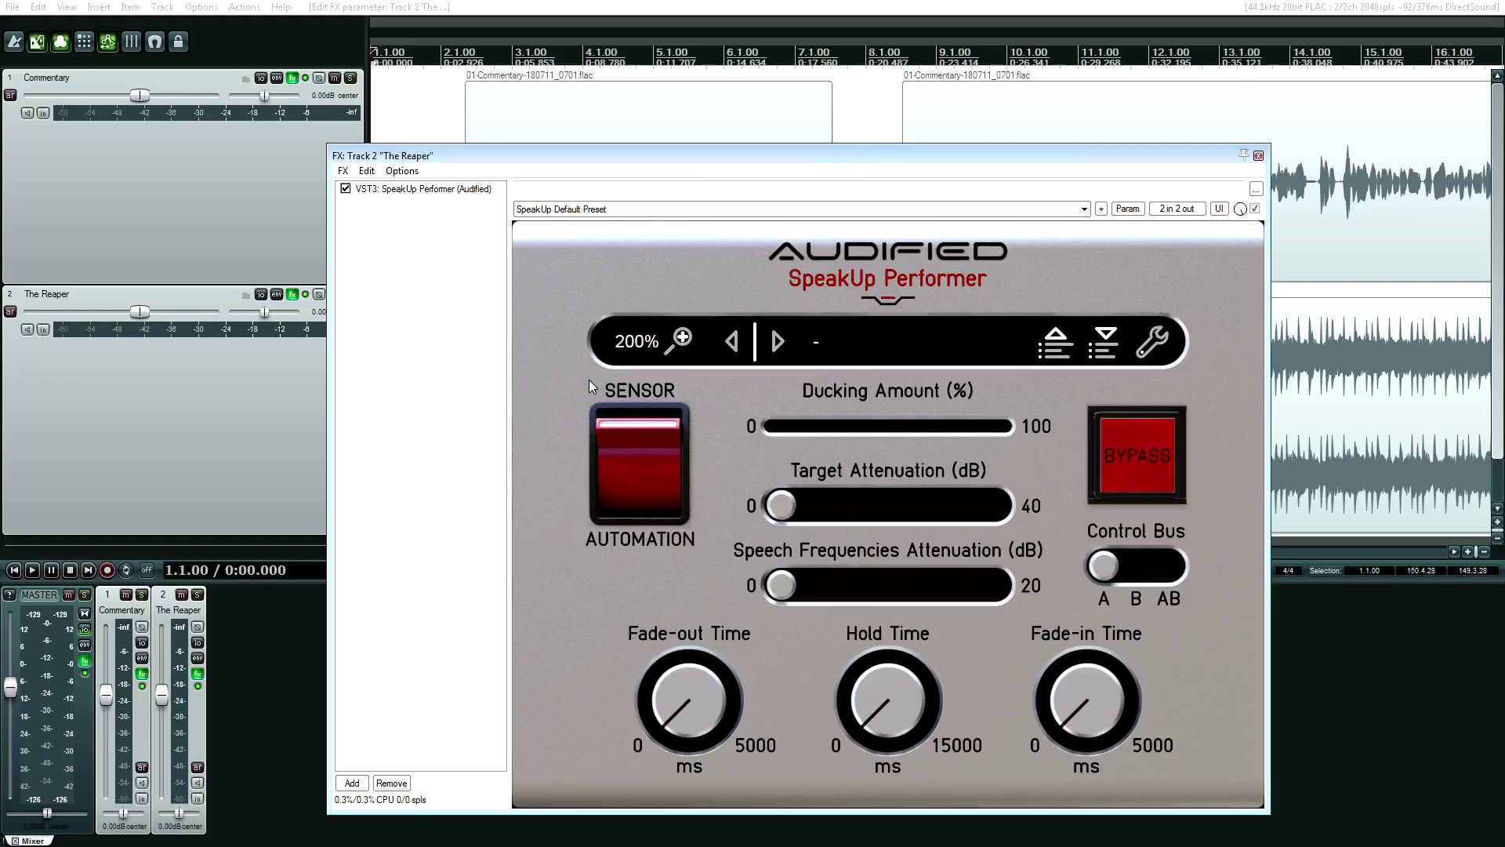
click(649, 346)
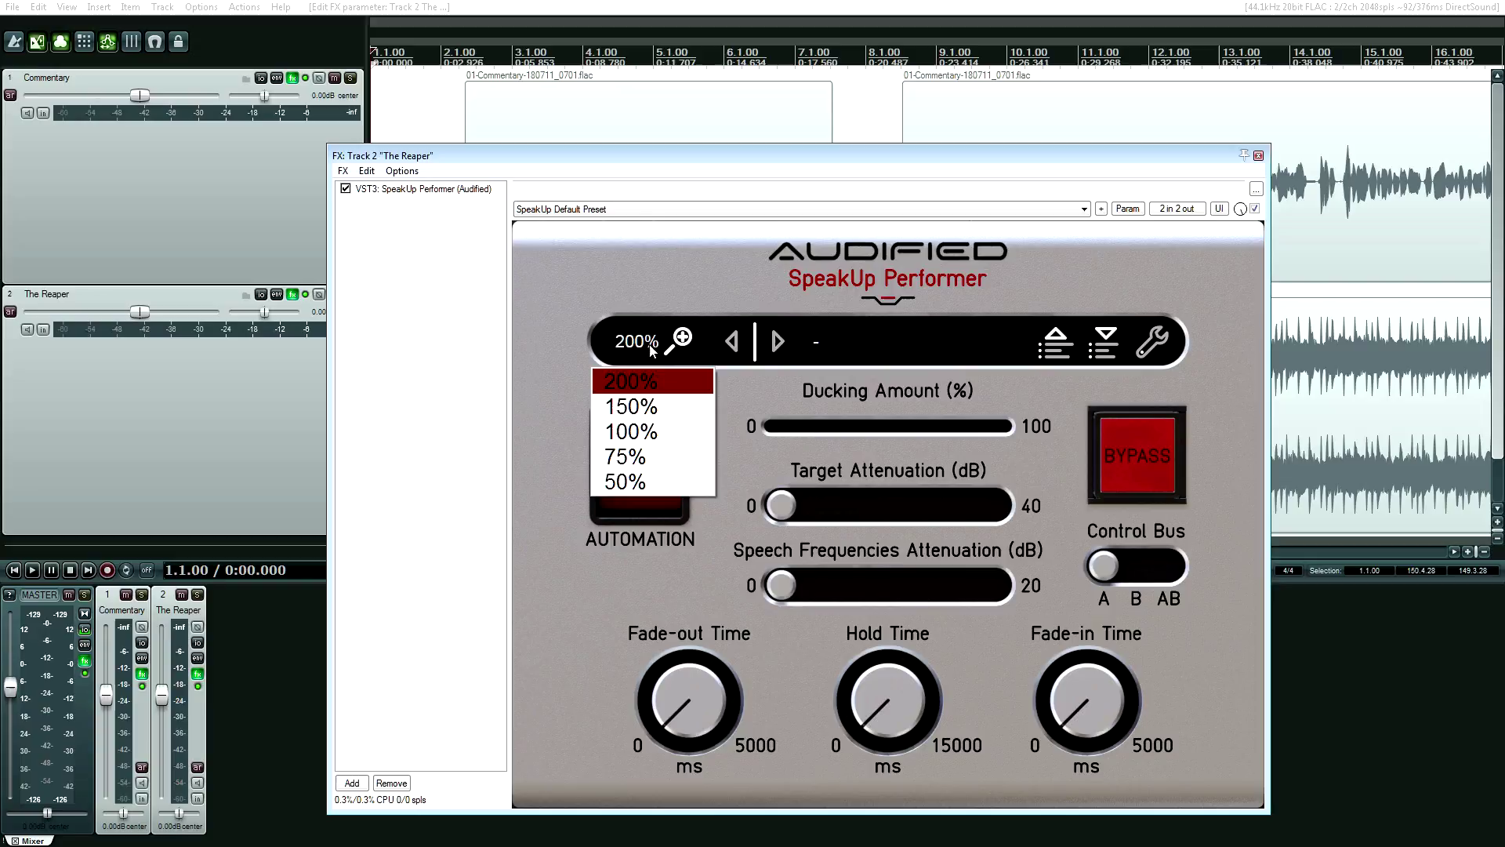
click(631, 406)
drag(702, 162, 477, 186)
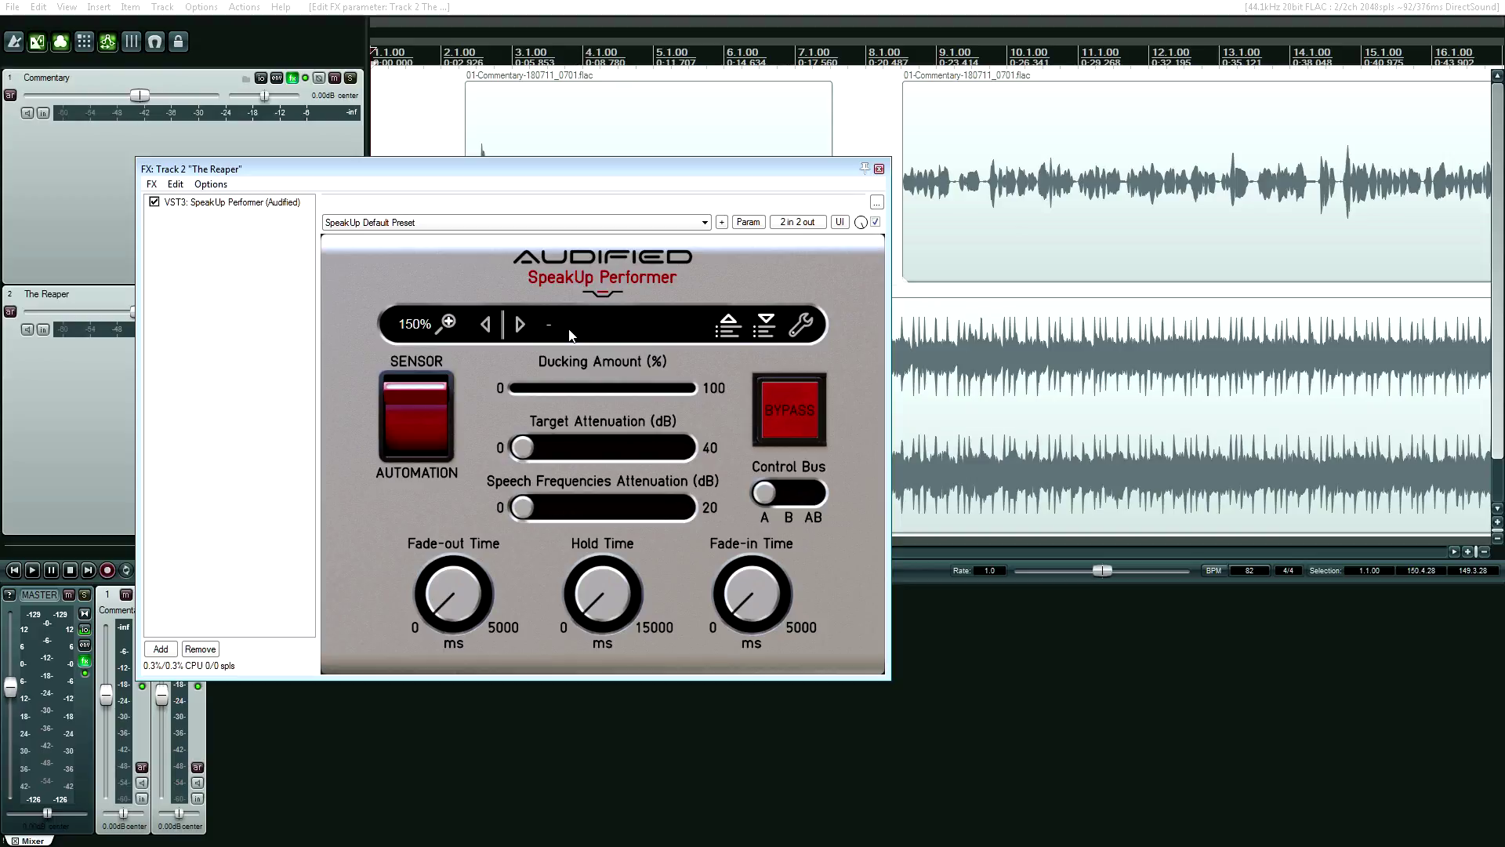
Step: Examine SpeakUp Performer's factory presets, its preset saving options and its help and support options
click(727, 329)
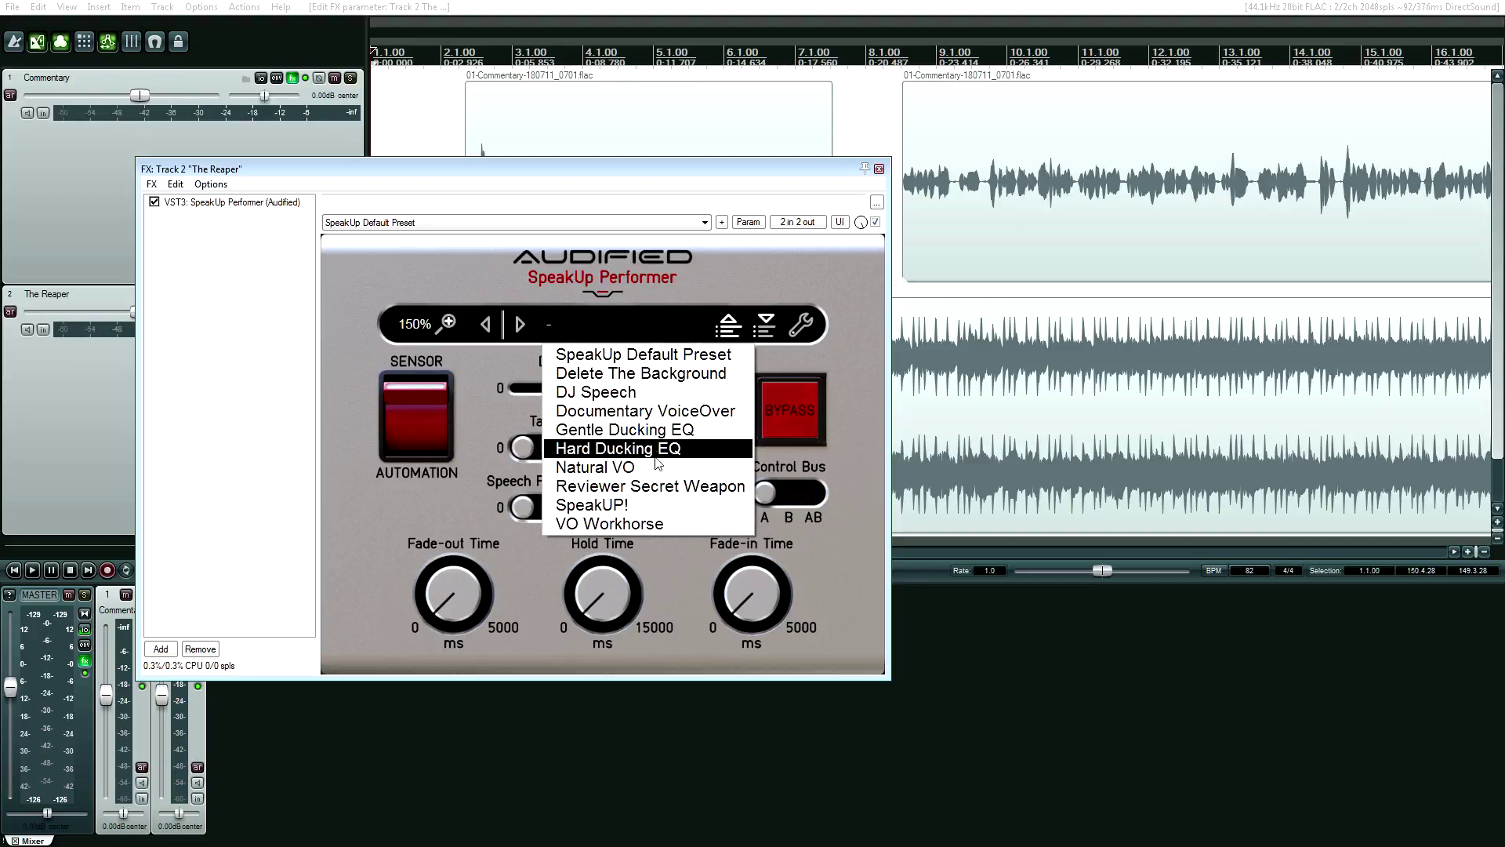
click(764, 326)
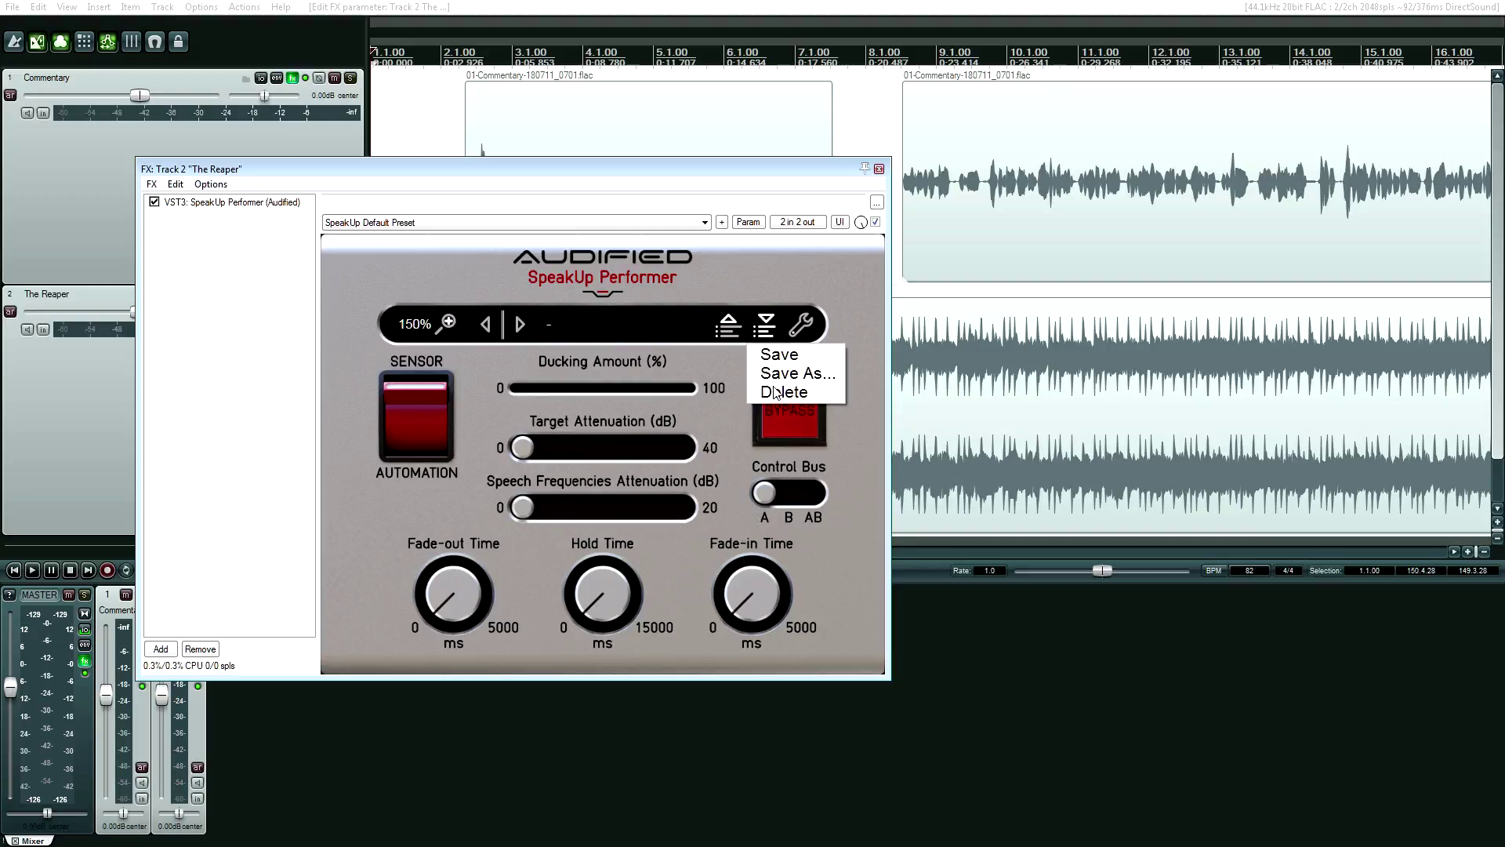
click(765, 289)
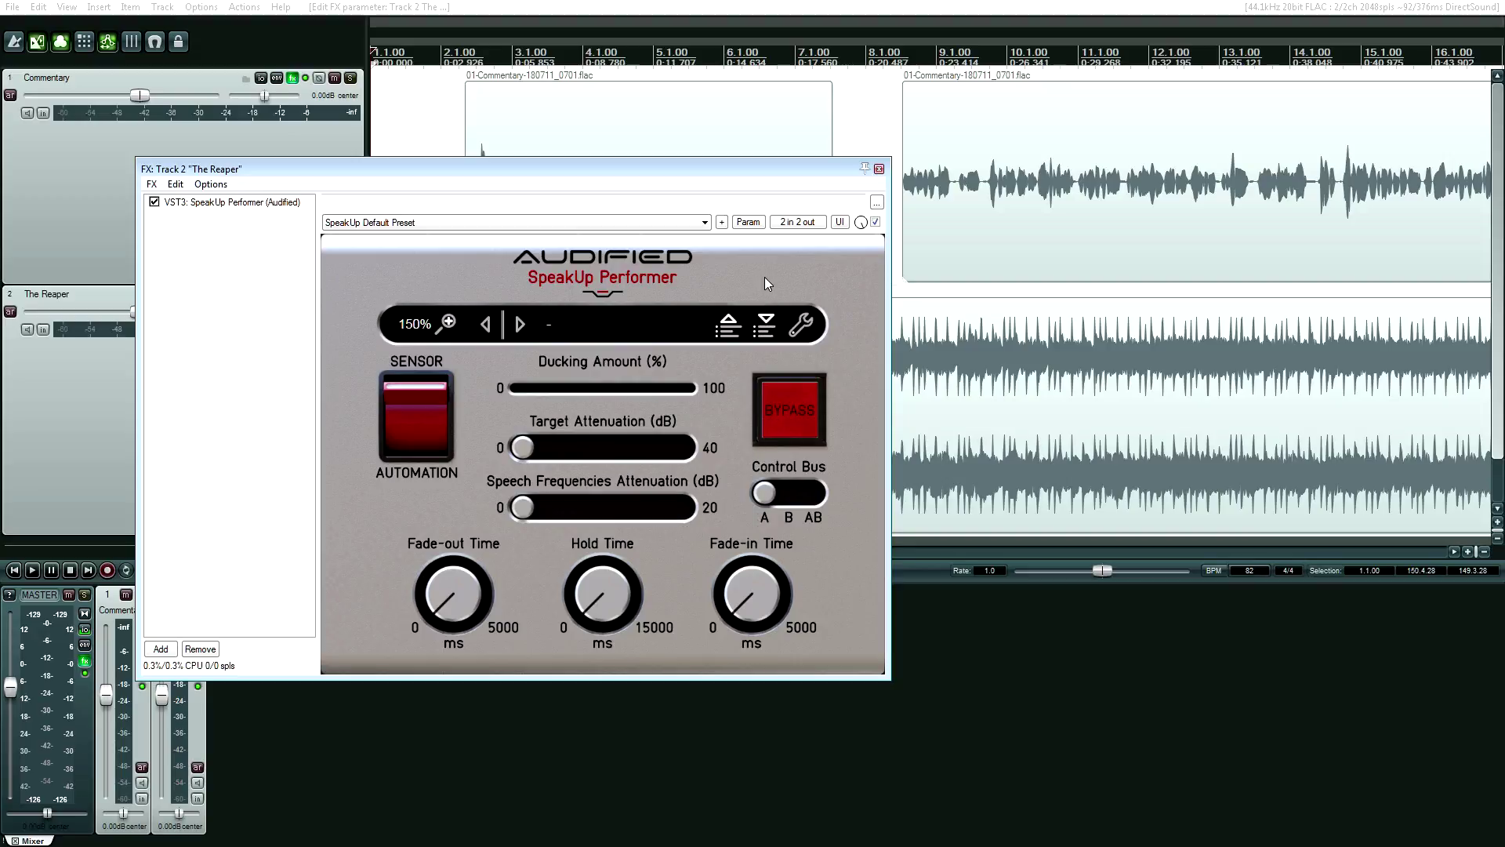
click(801, 324)
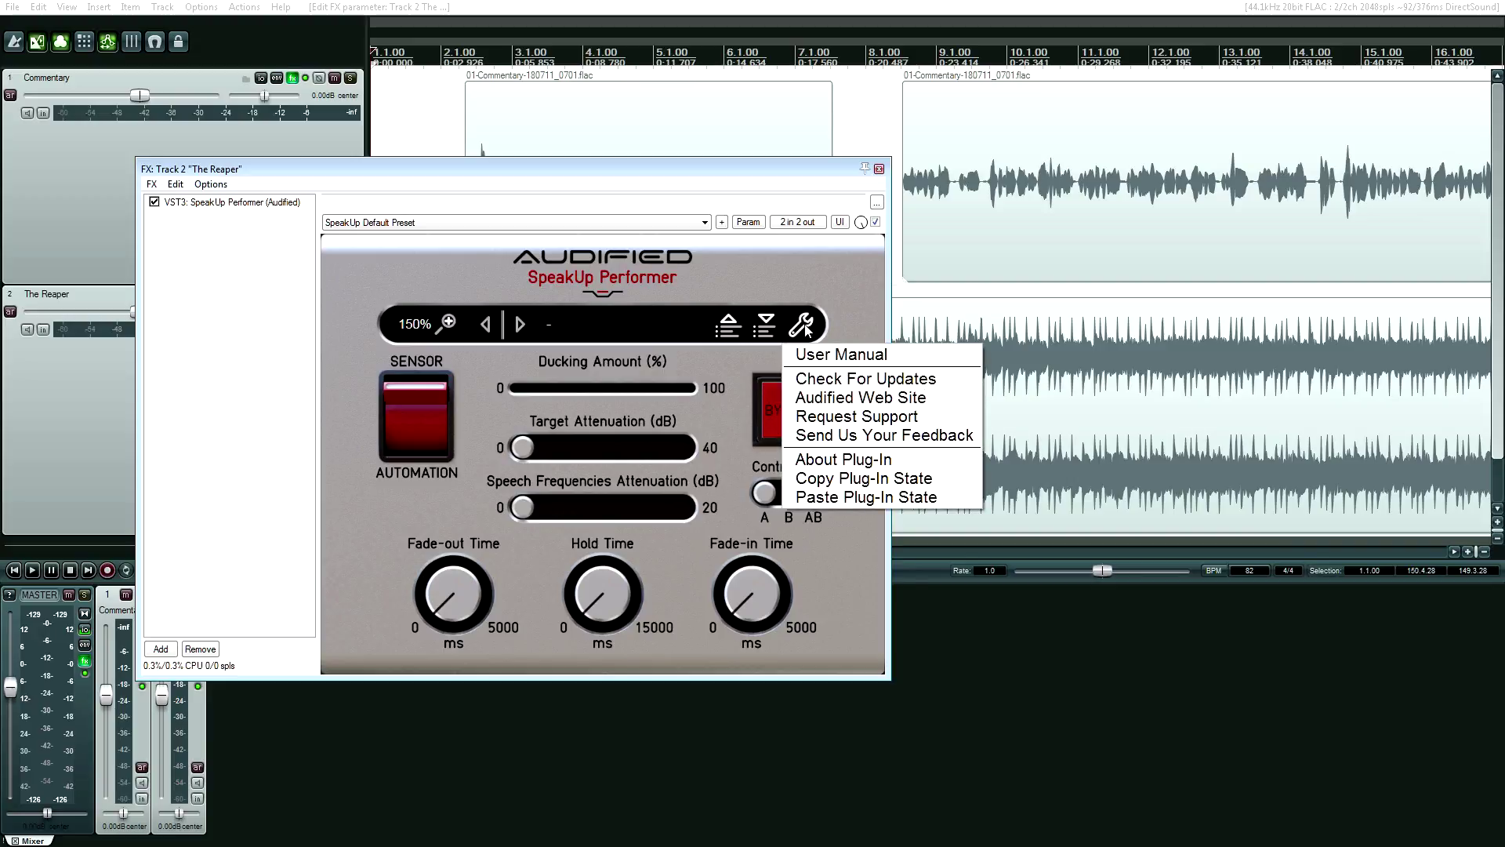
click(782, 287)
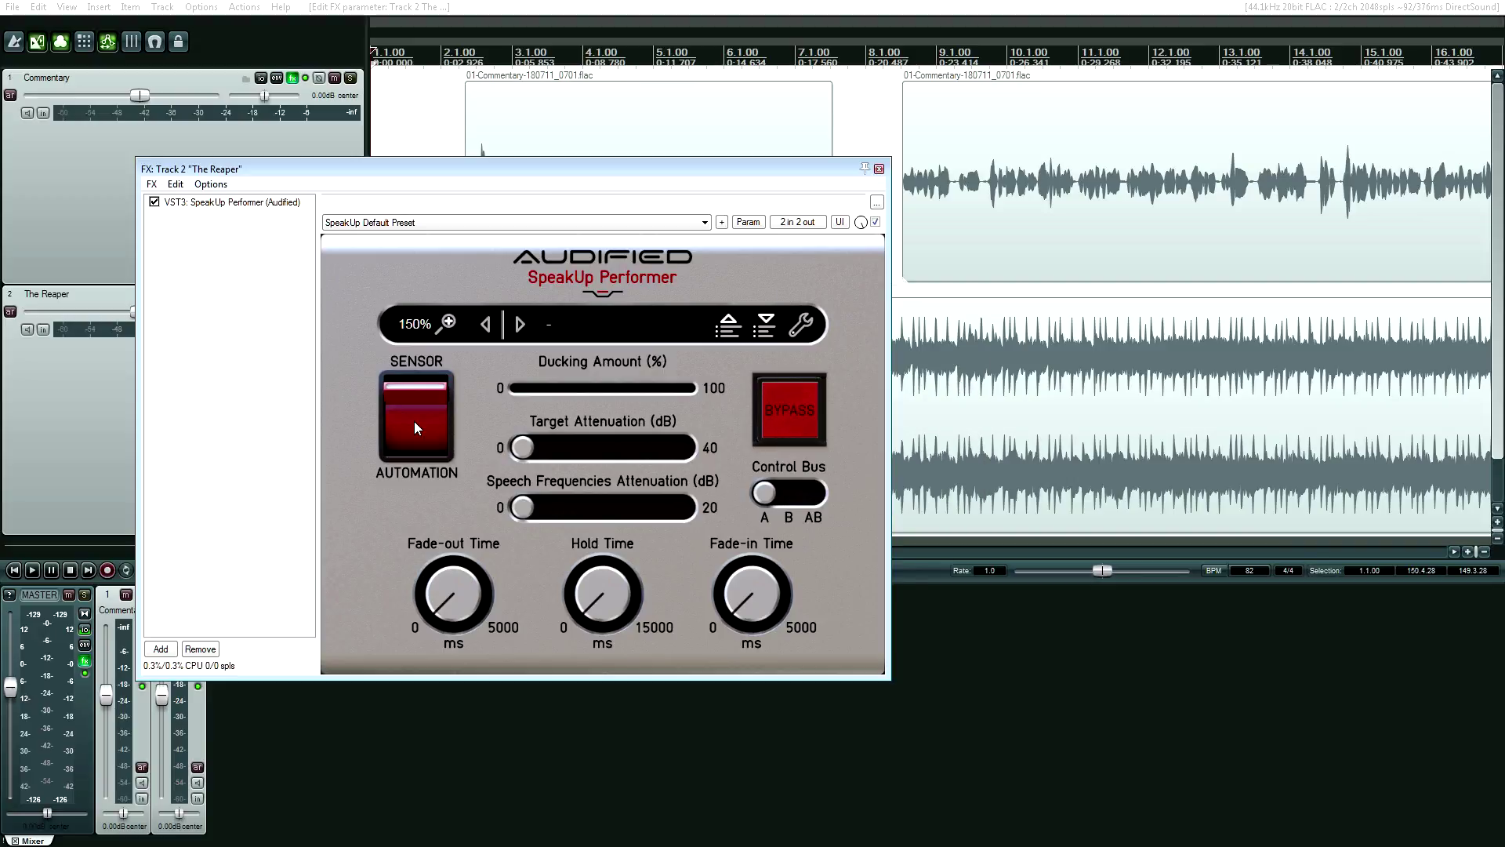
Step: Check SpeakUp Performer's Target Attenuation and Speech Frequencies Attenuation values
mouse_move(542, 496)
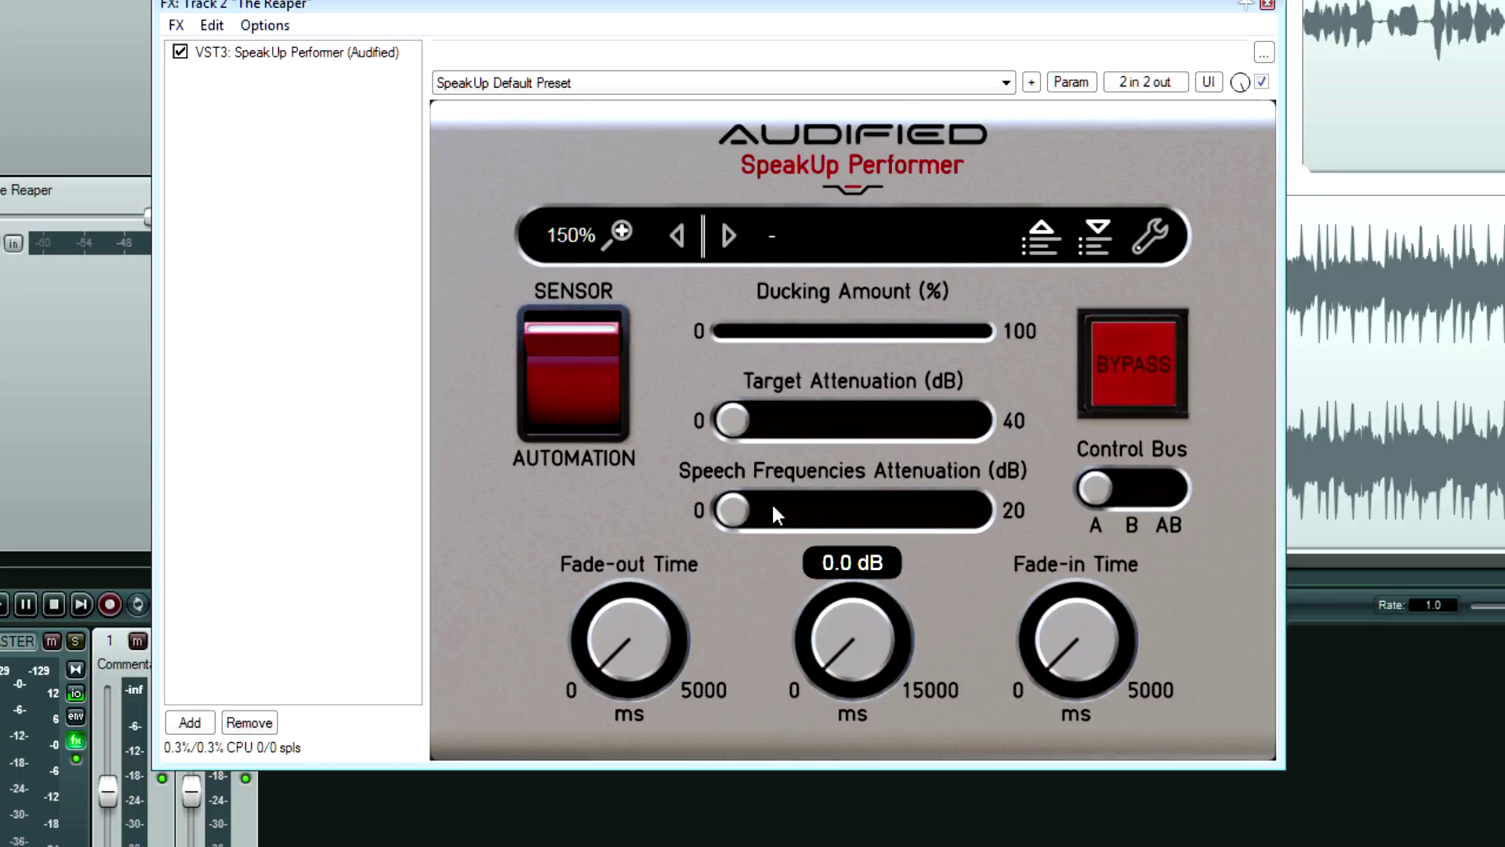
mouse_move(803, 429)
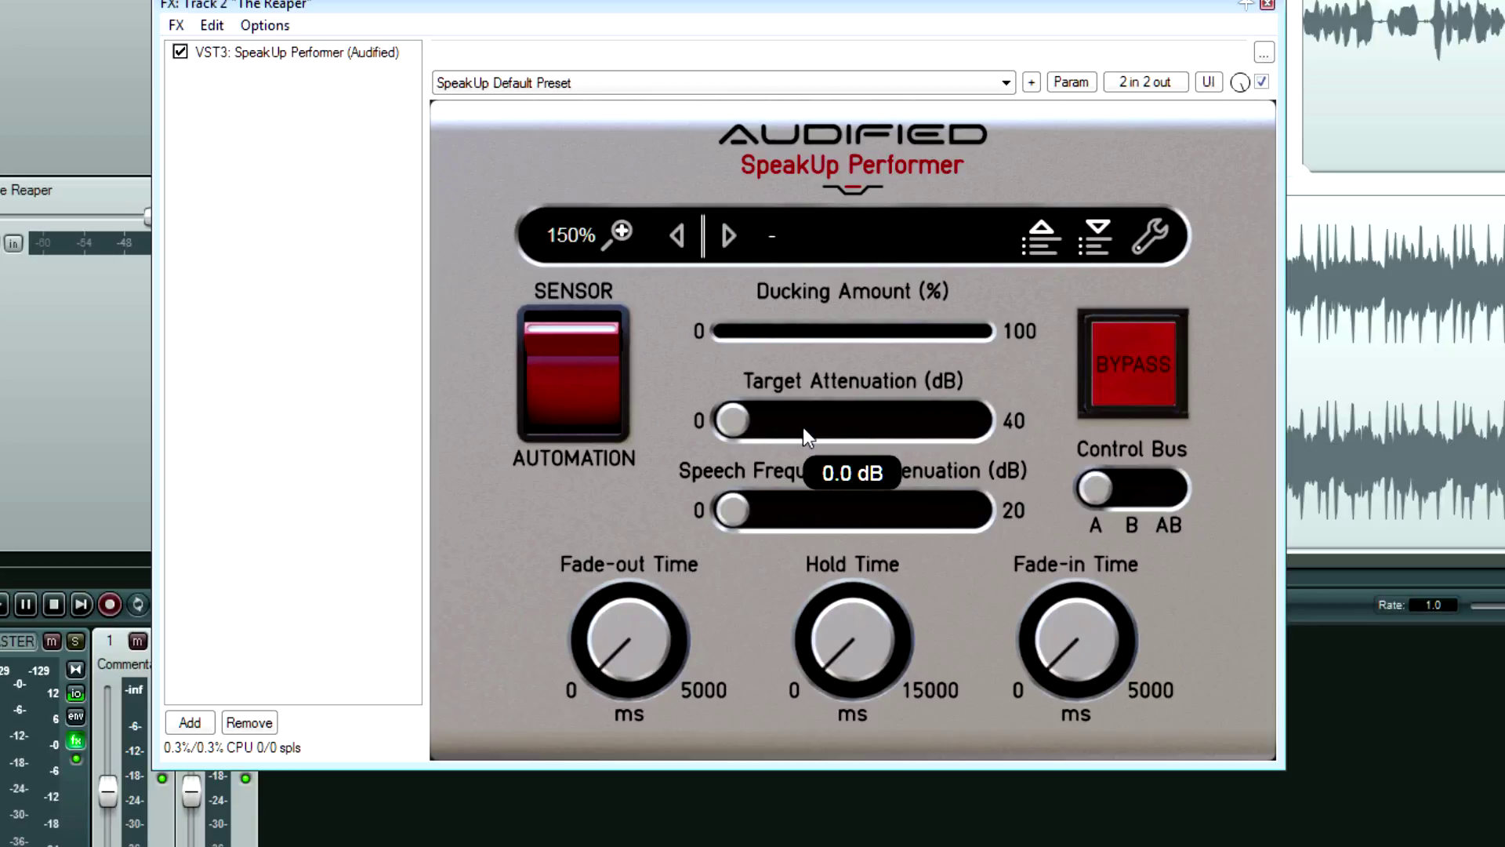
mouse_move(792, 516)
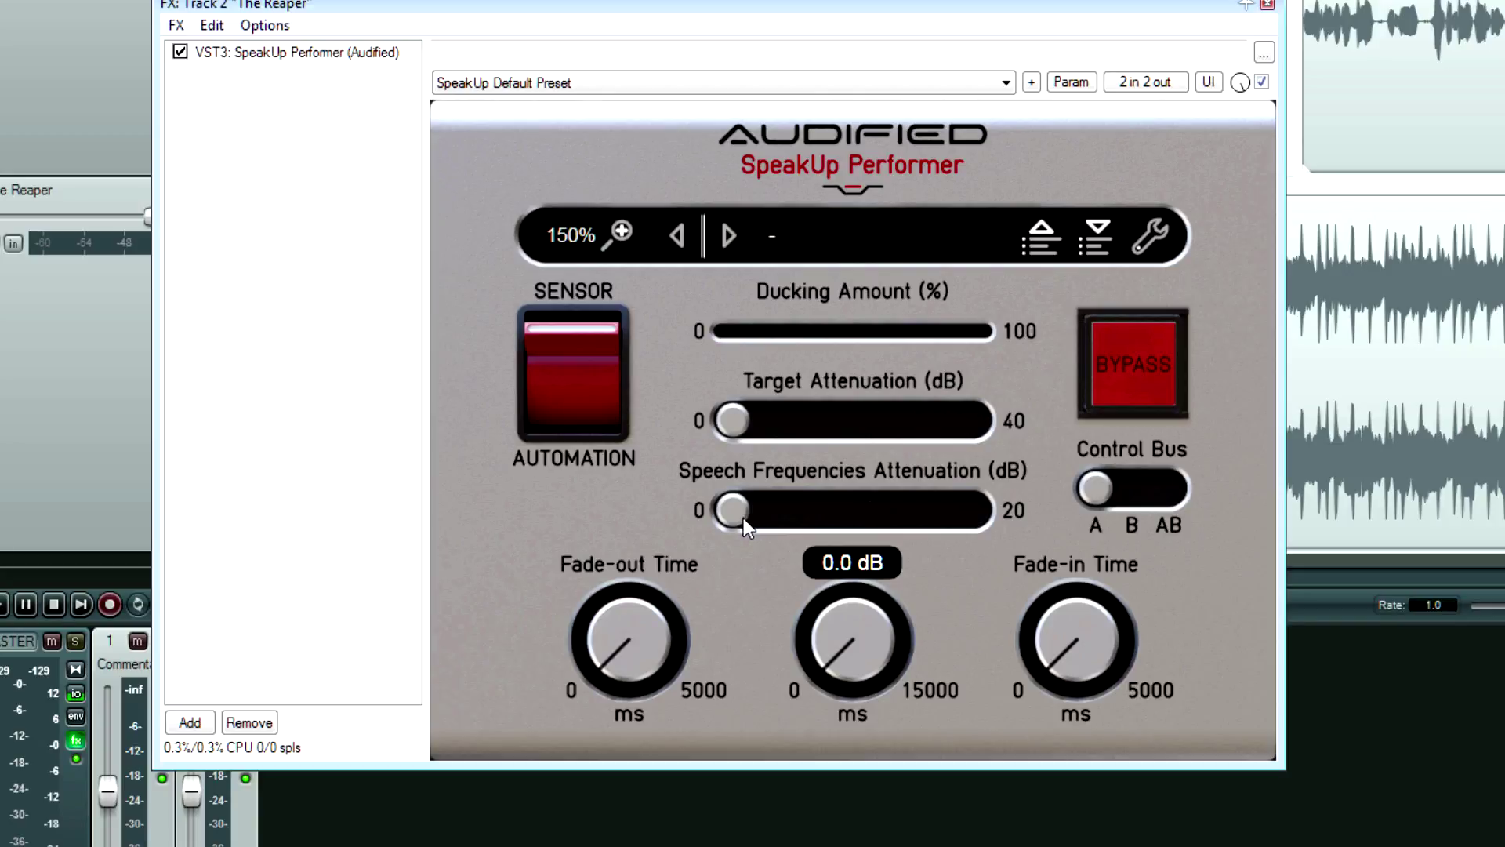
drag(744, 519, 700, 524)
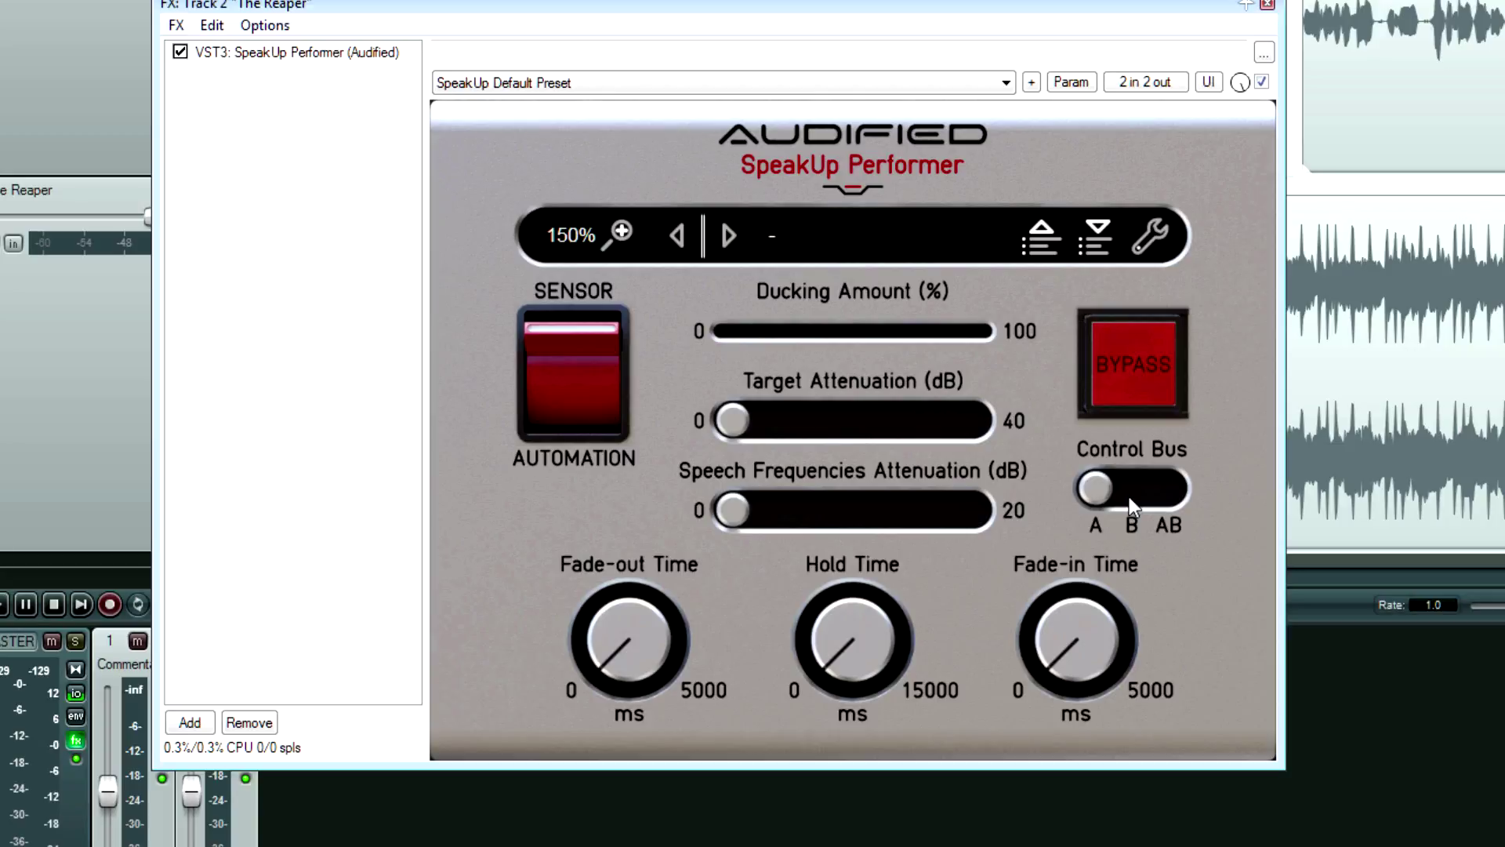
Step: Check the Fade-out Time and Hold Time values of SpeakUp Performer
mouse_move(610, 625)
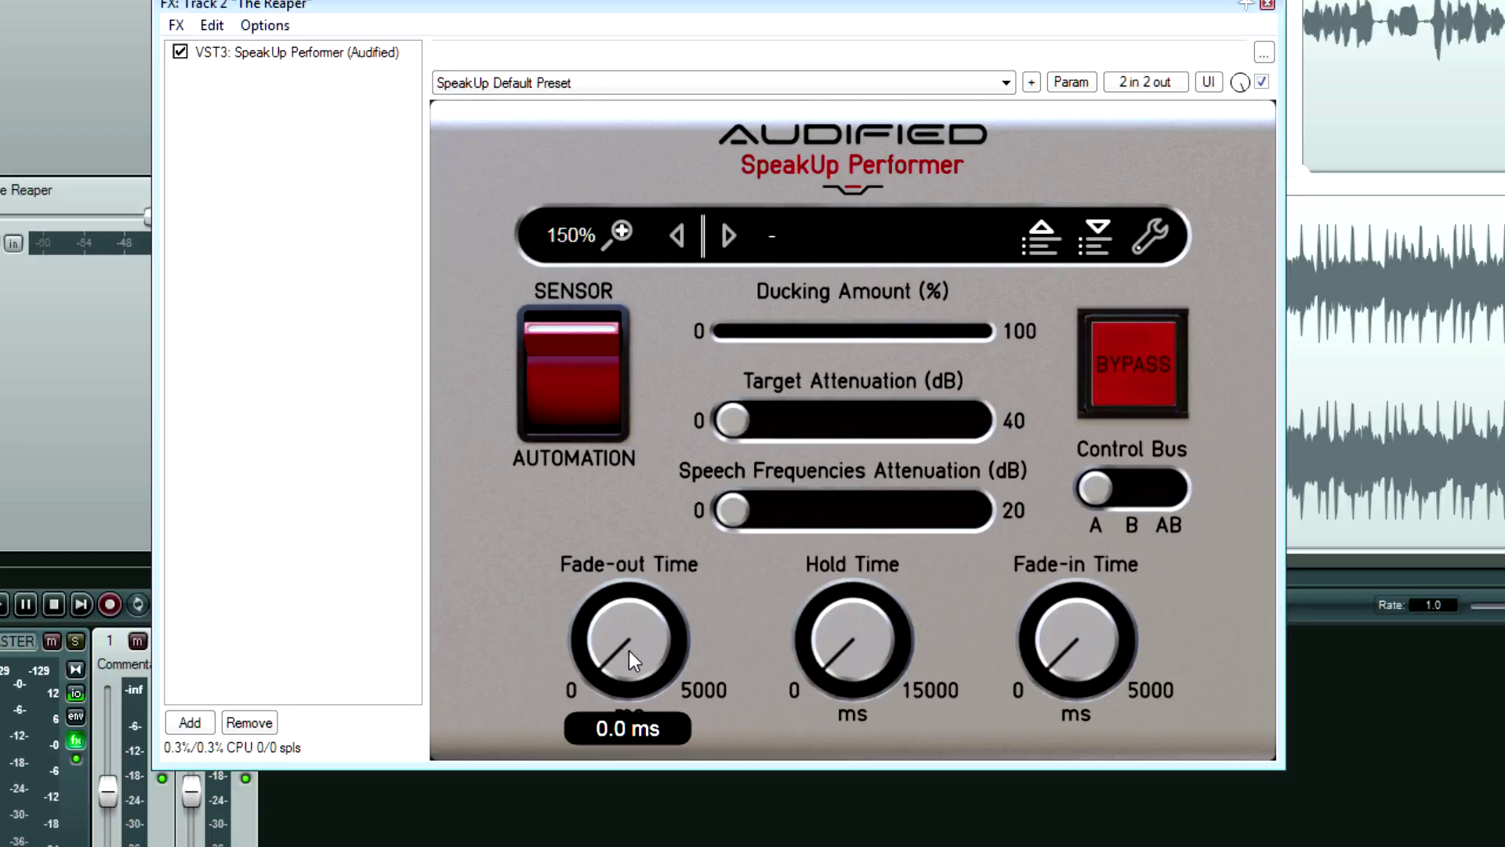
drag(632, 661, 627, 766)
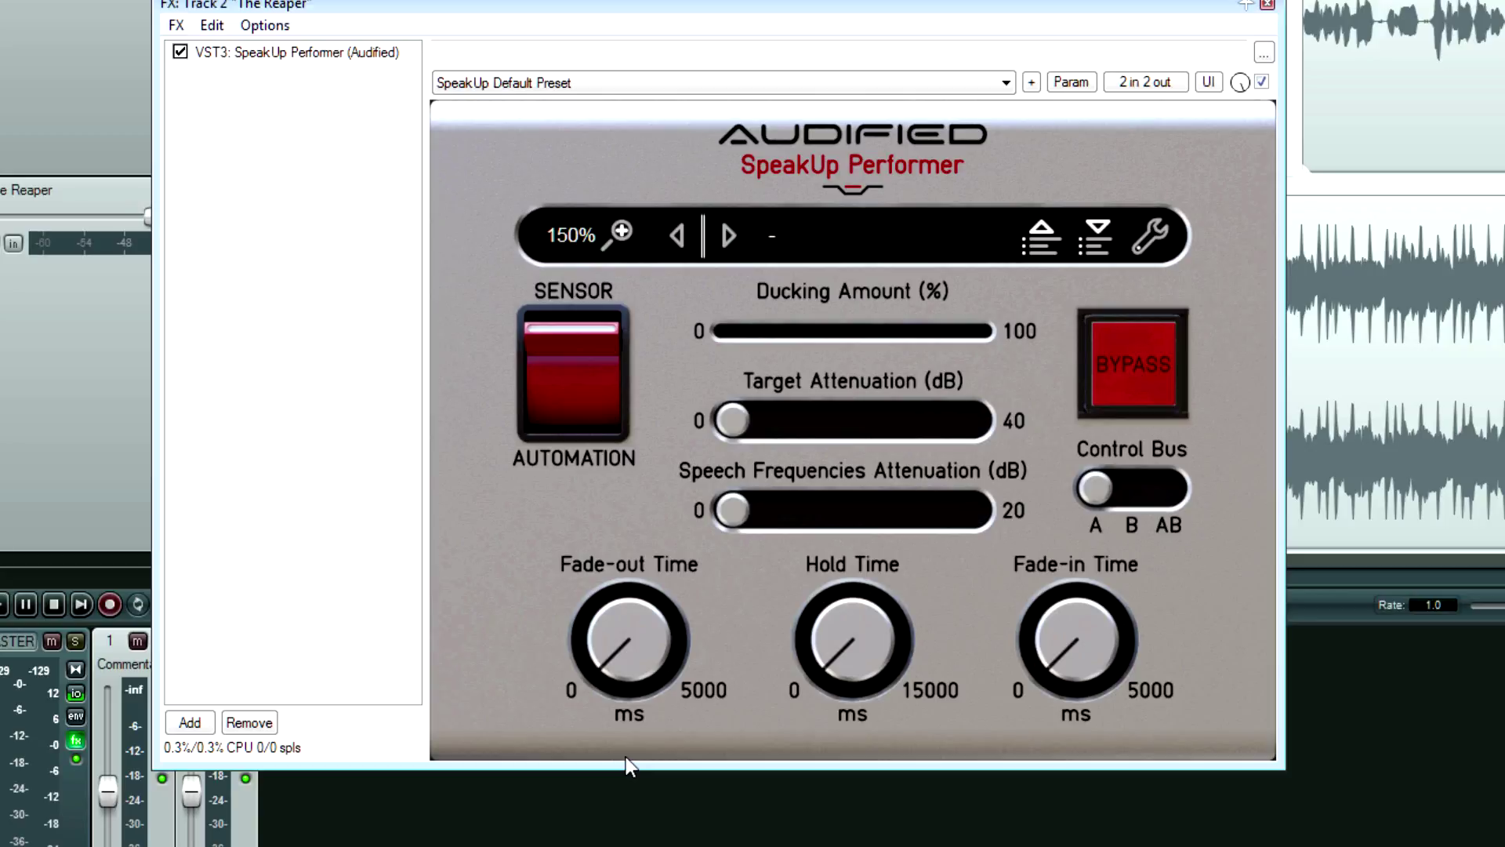
mouse_move(837, 641)
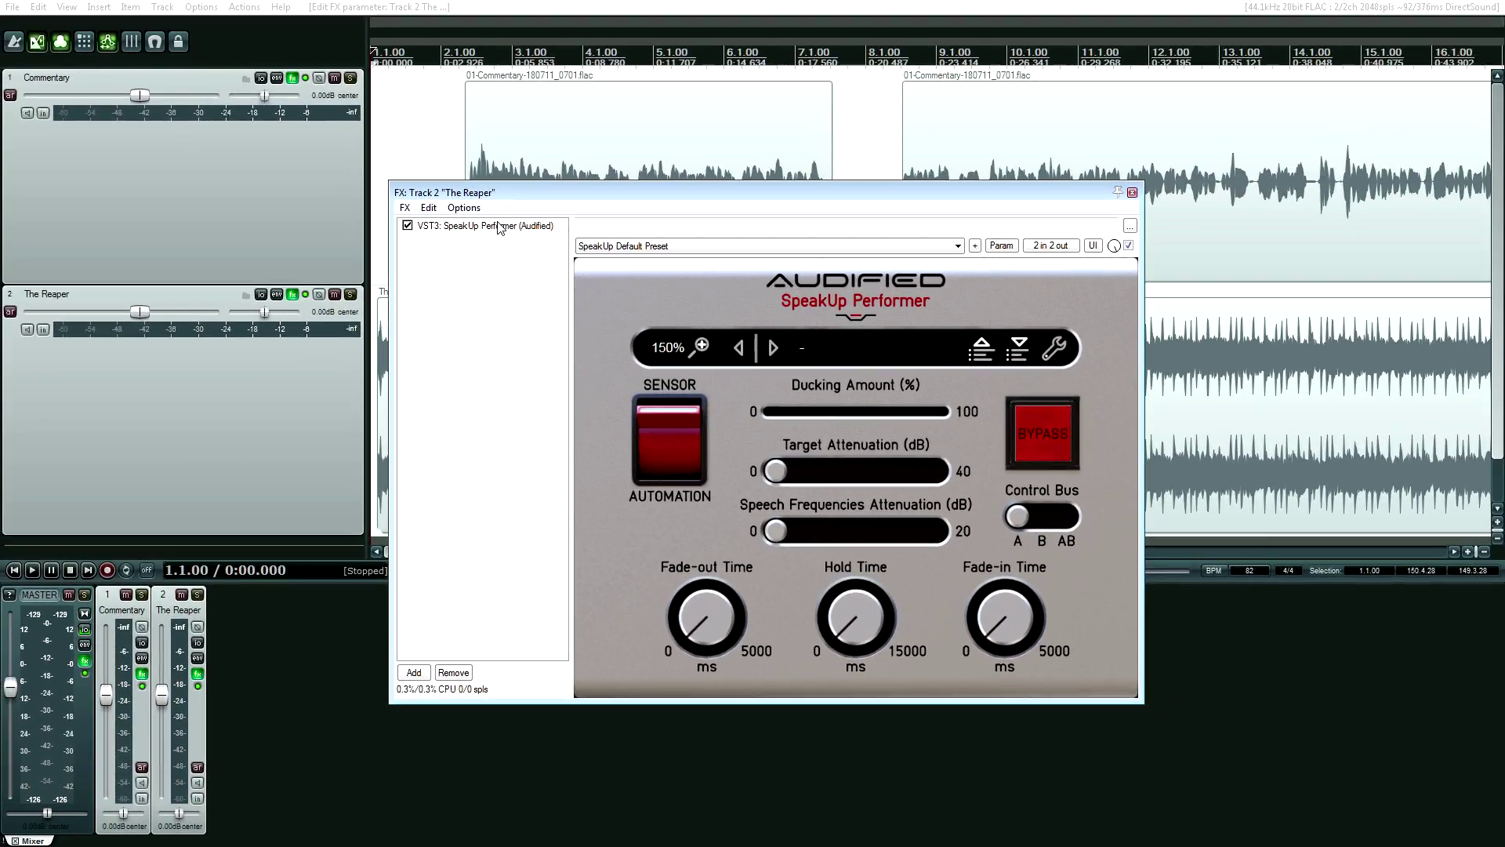
Step: Float the SpeakUp Performer and SpeakUp Sensor interfaces in separate windows side by side, with The Reaper's FX chain window closed
double_click(543, 183)
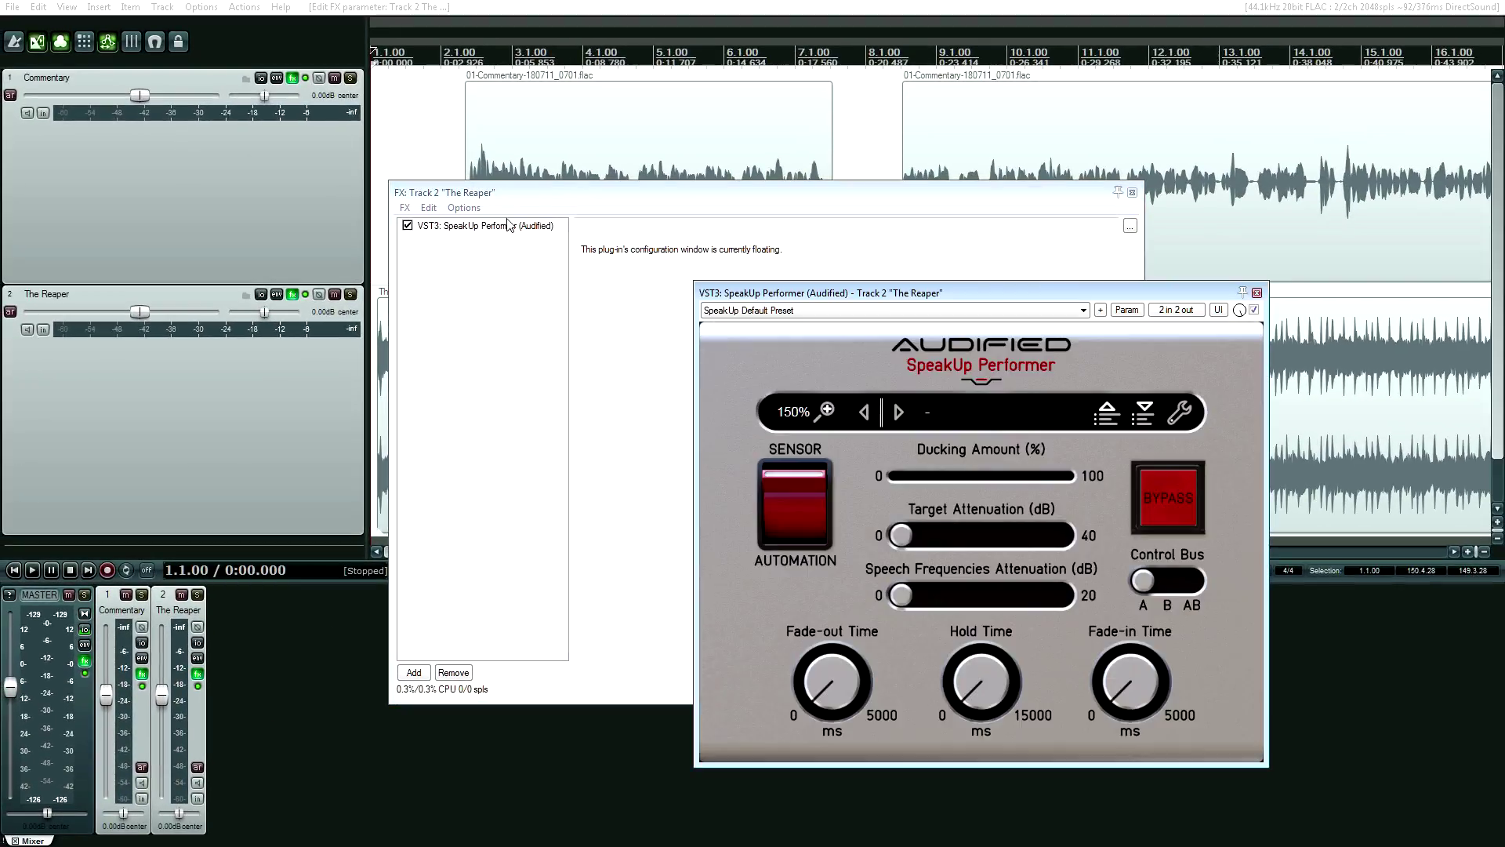
click(1132, 193)
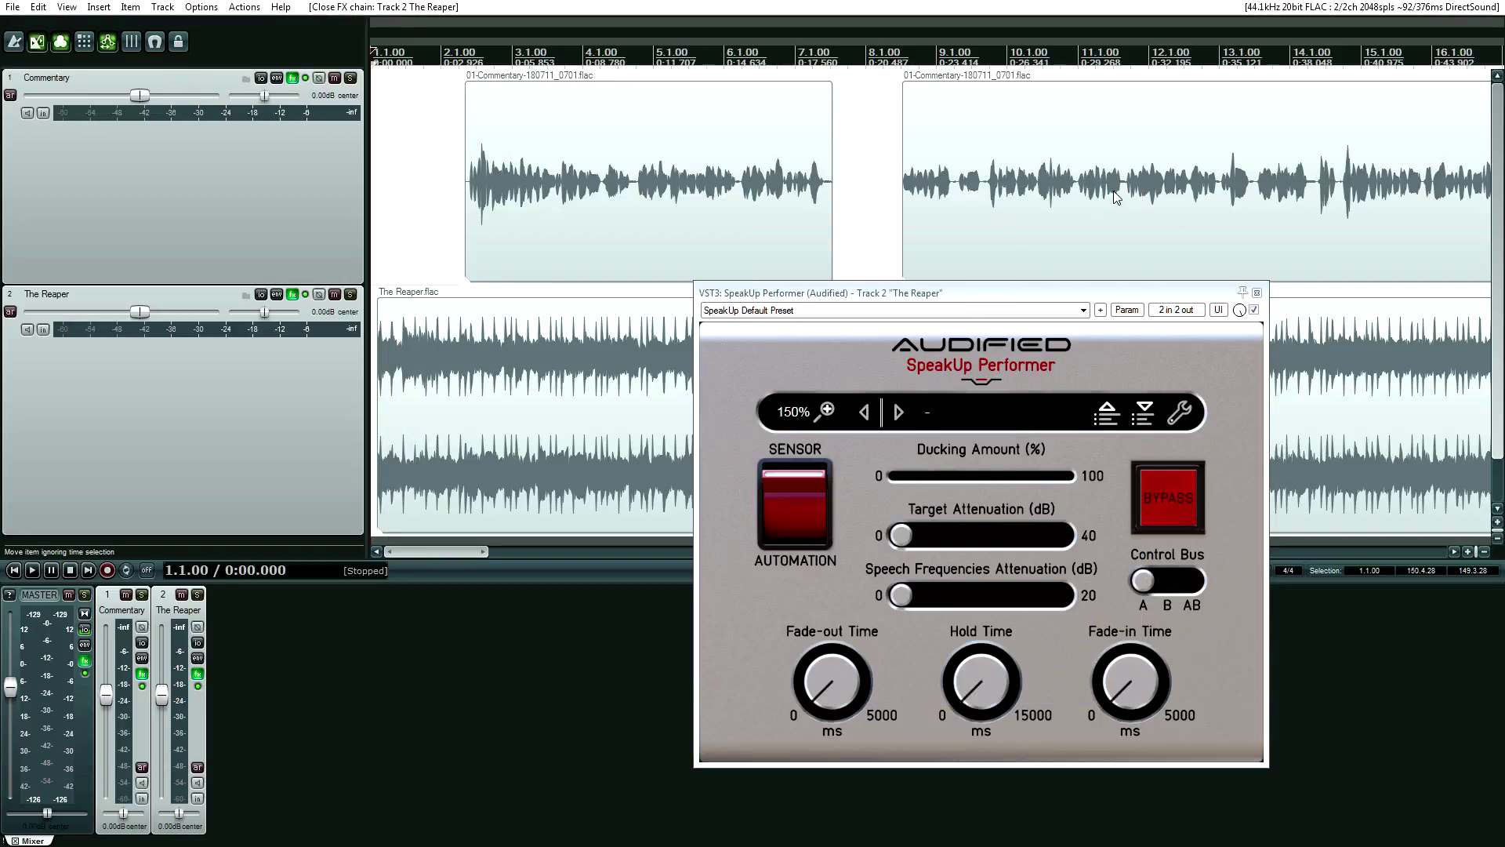
click(958, 310)
drag(886, 293, 1034, 323)
click(292, 78)
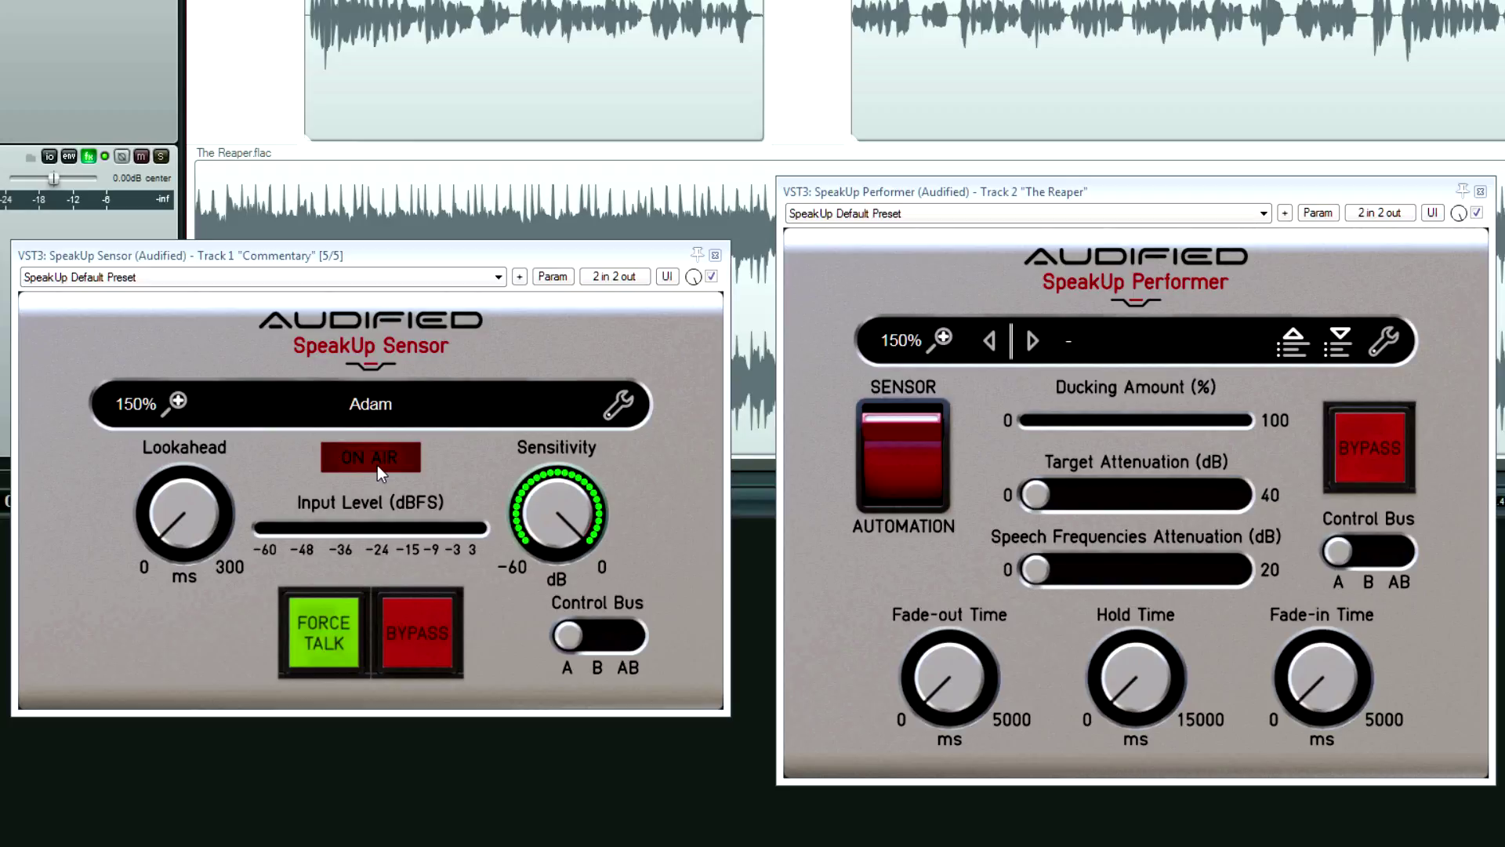
Step: Enlarge the timeline around the Commentary waveform and place the edit cursor in a short pause between two spoken phrases
scroll(473, 54, down, 5)
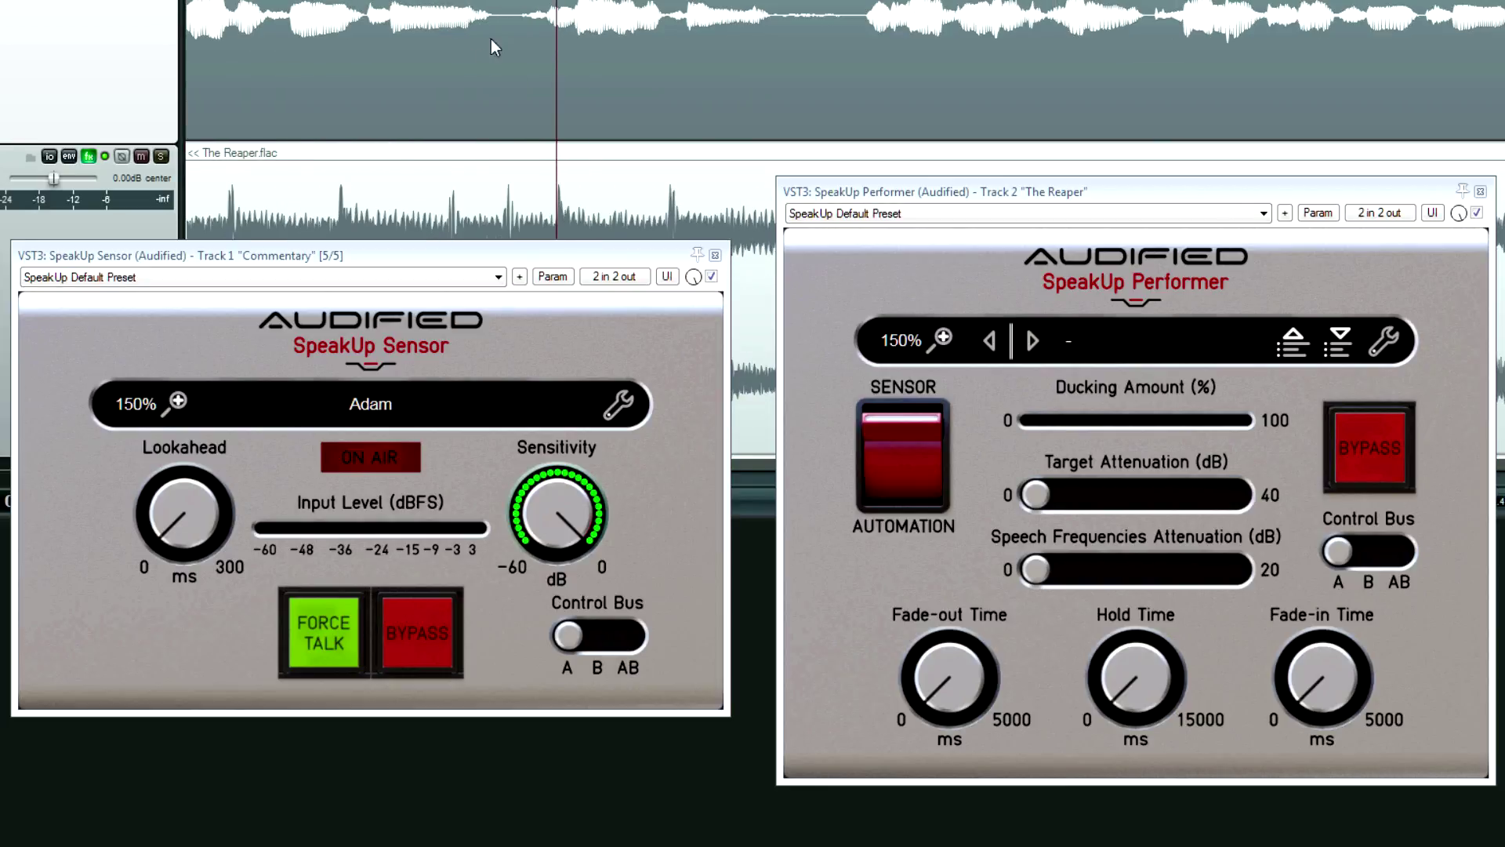
click(496, 31)
click(523, 36)
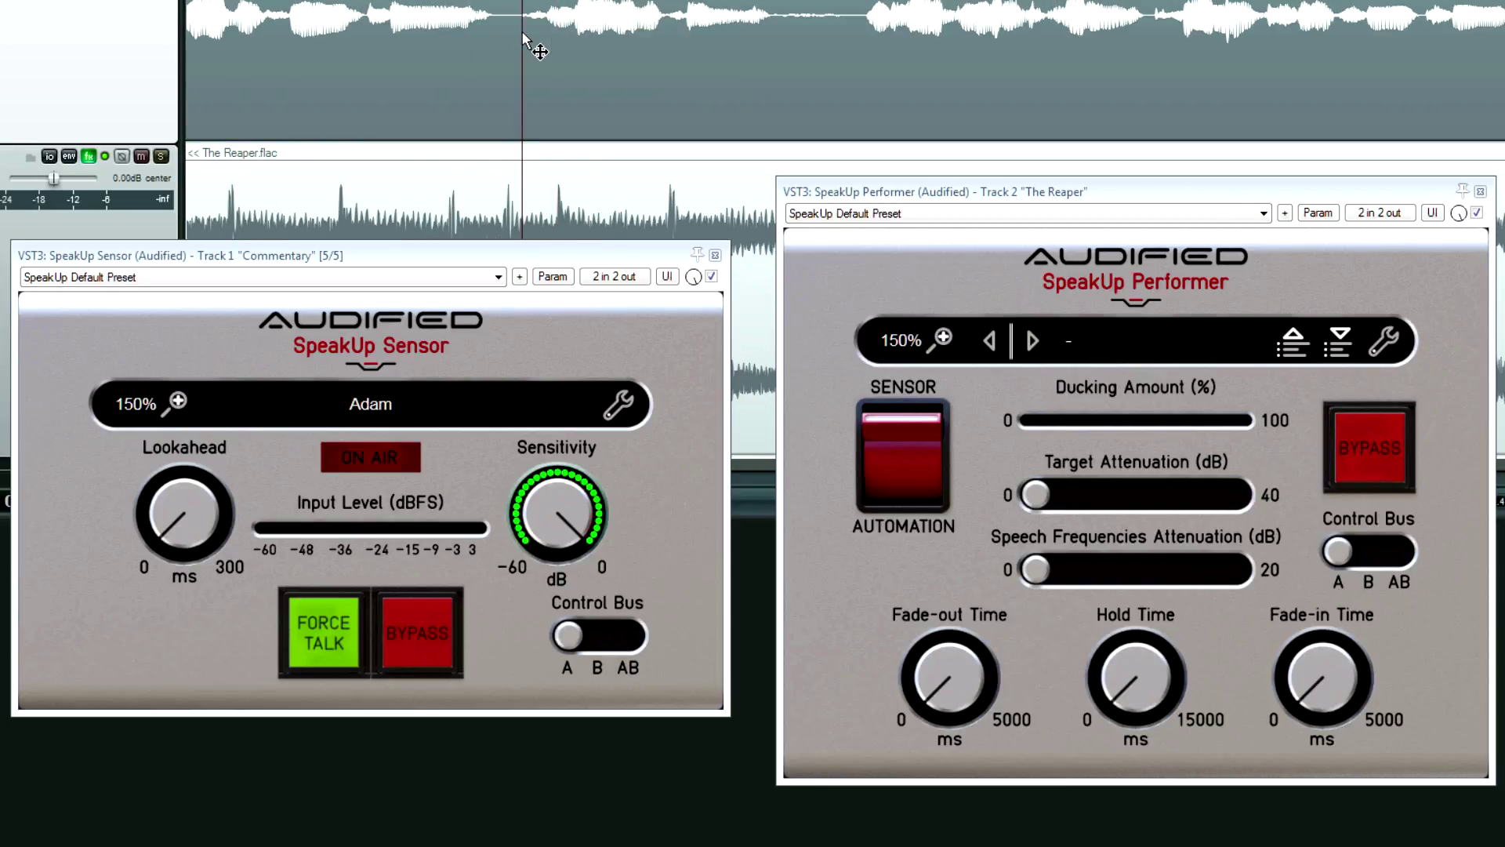
Step: Try SpeakUp Performer's Hold Time at 15000 ms, and return it to 0 ms
mouse_move(1131, 659)
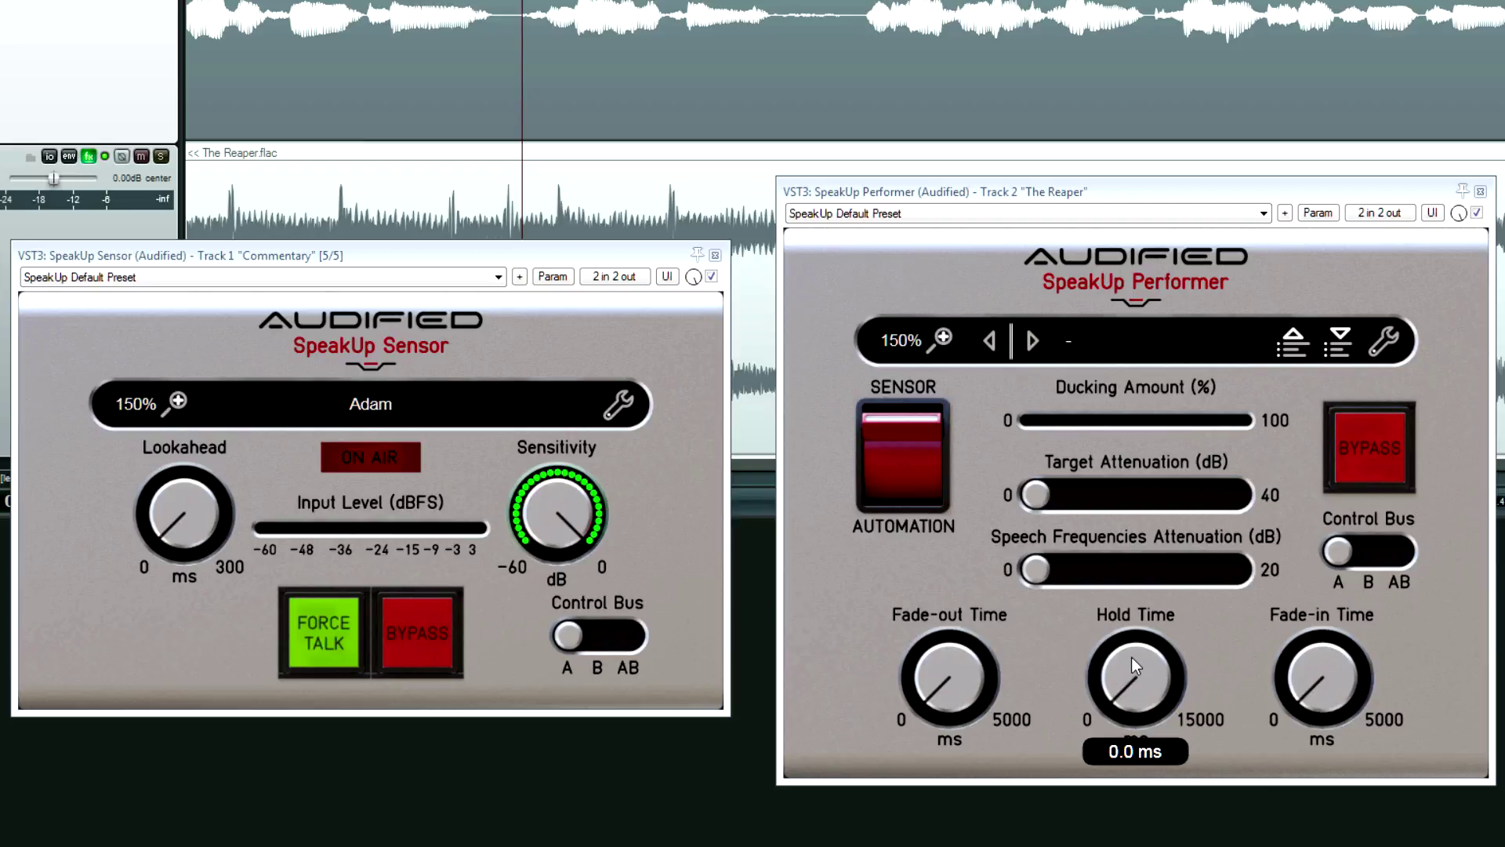
drag(1178, 700, 1184, 379)
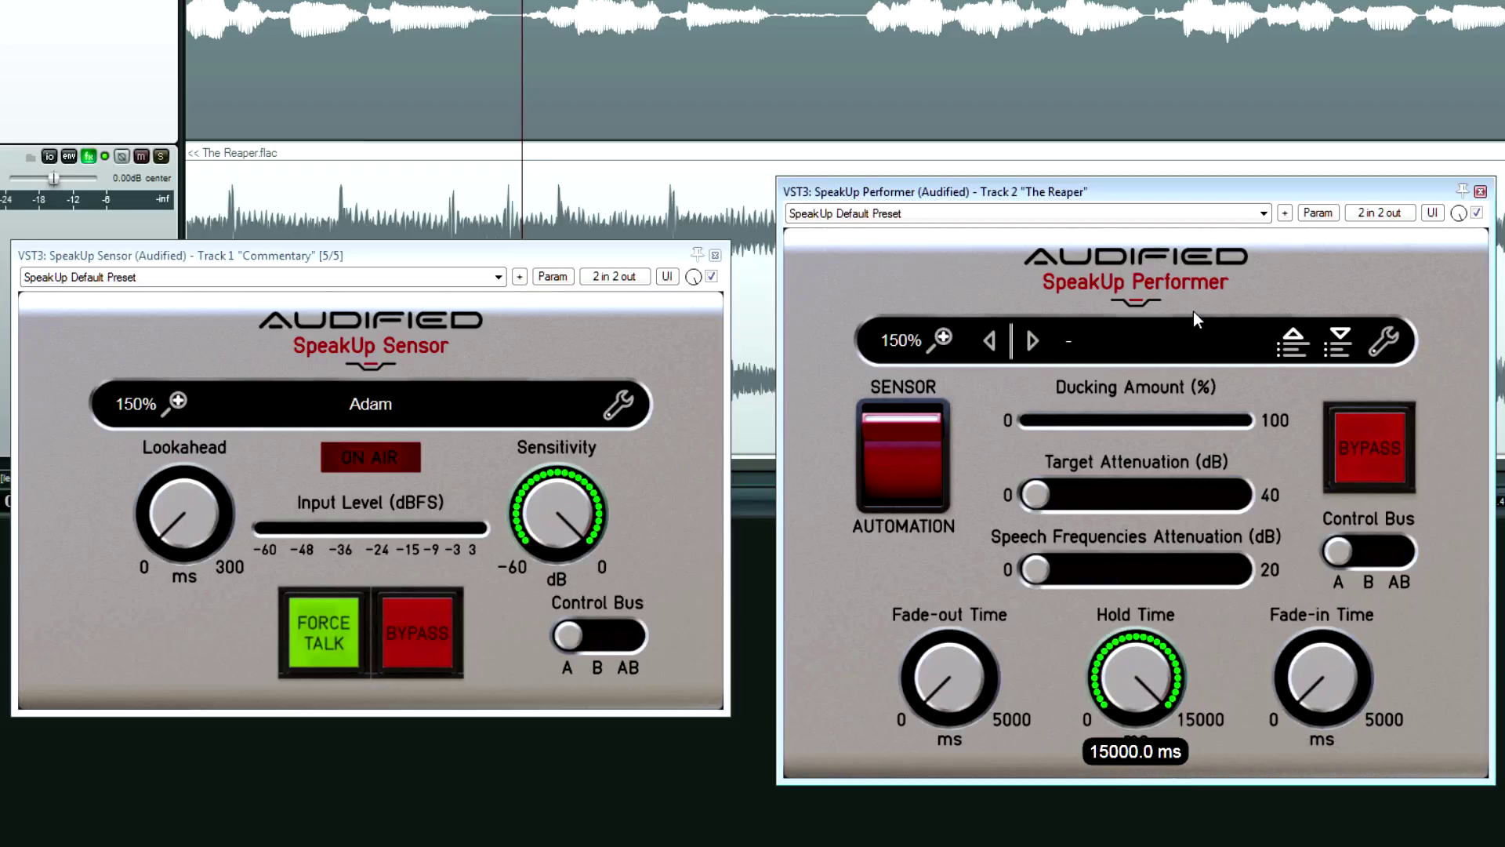
drag(1184, 336, 1154, 773)
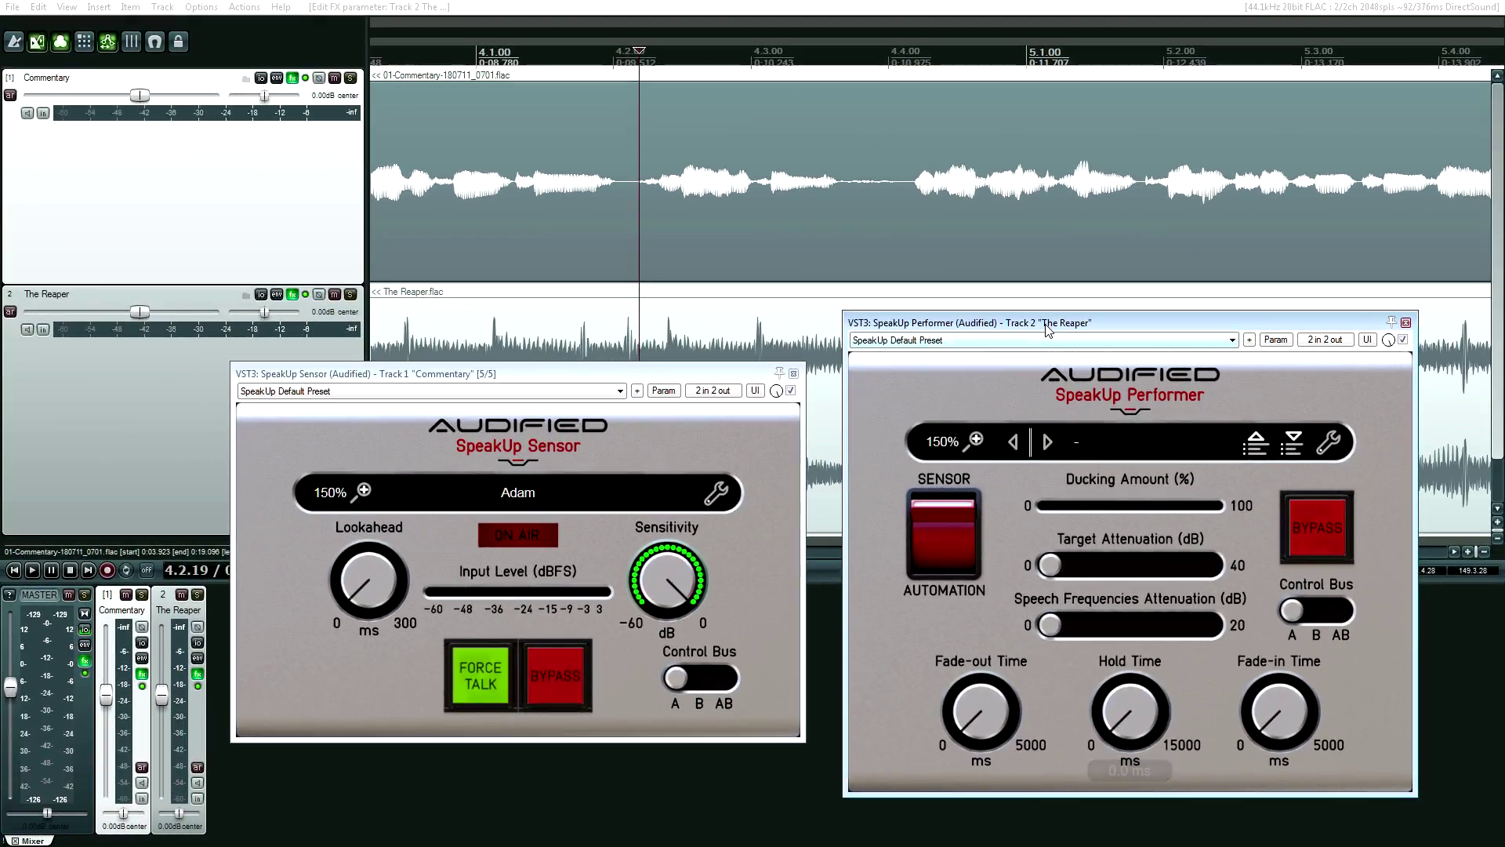
Step: Set SpeakUp Performer's Fade-in Time to 1016.7 ms, trying Target Attenuation at 5.4 dB and returning it to 0 dB
drag(1048, 330, 510, 192)
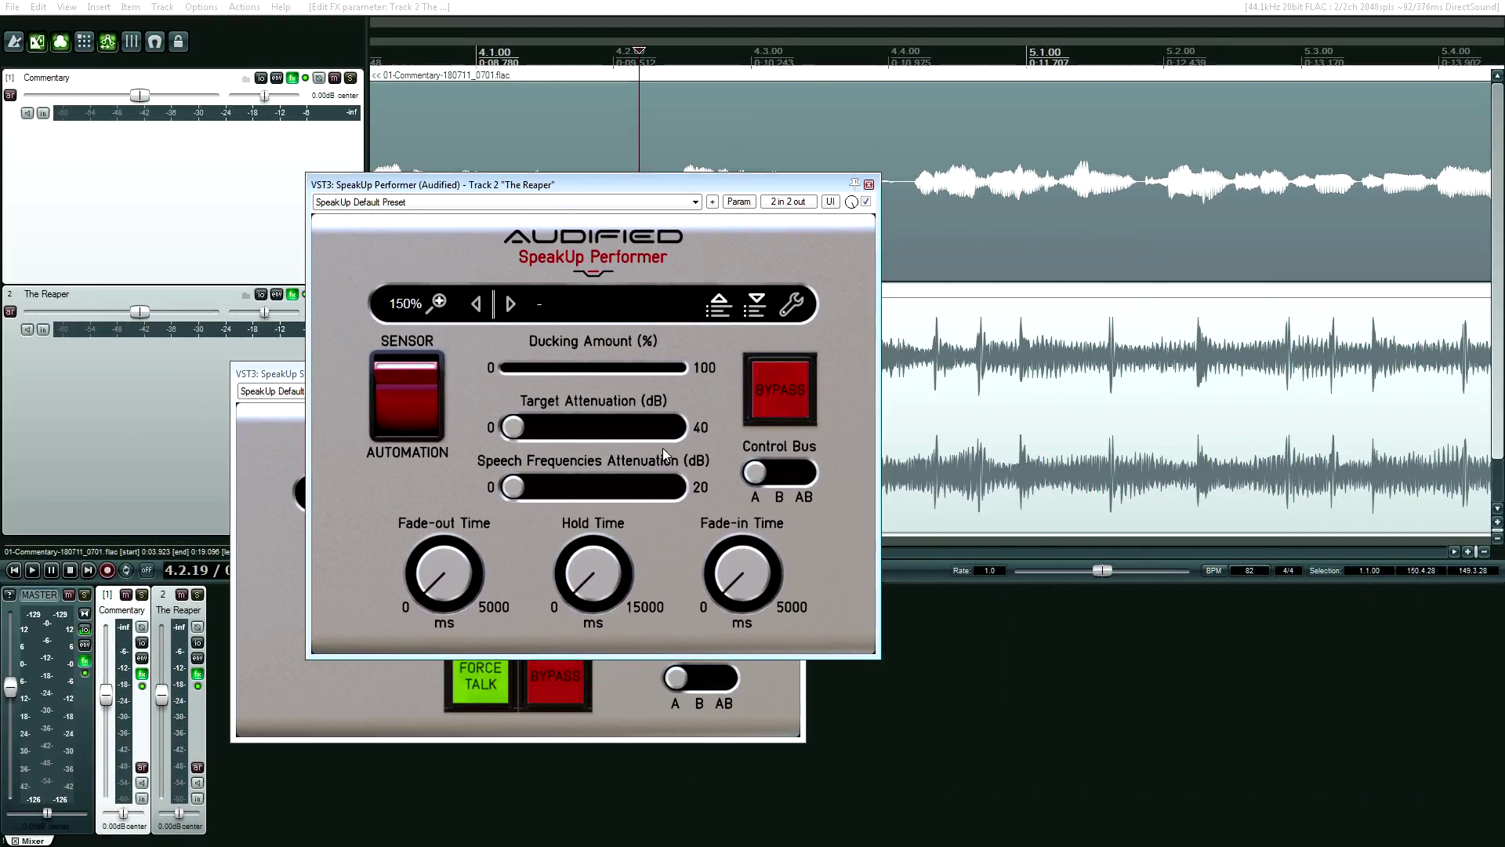
mouse_move(738, 552)
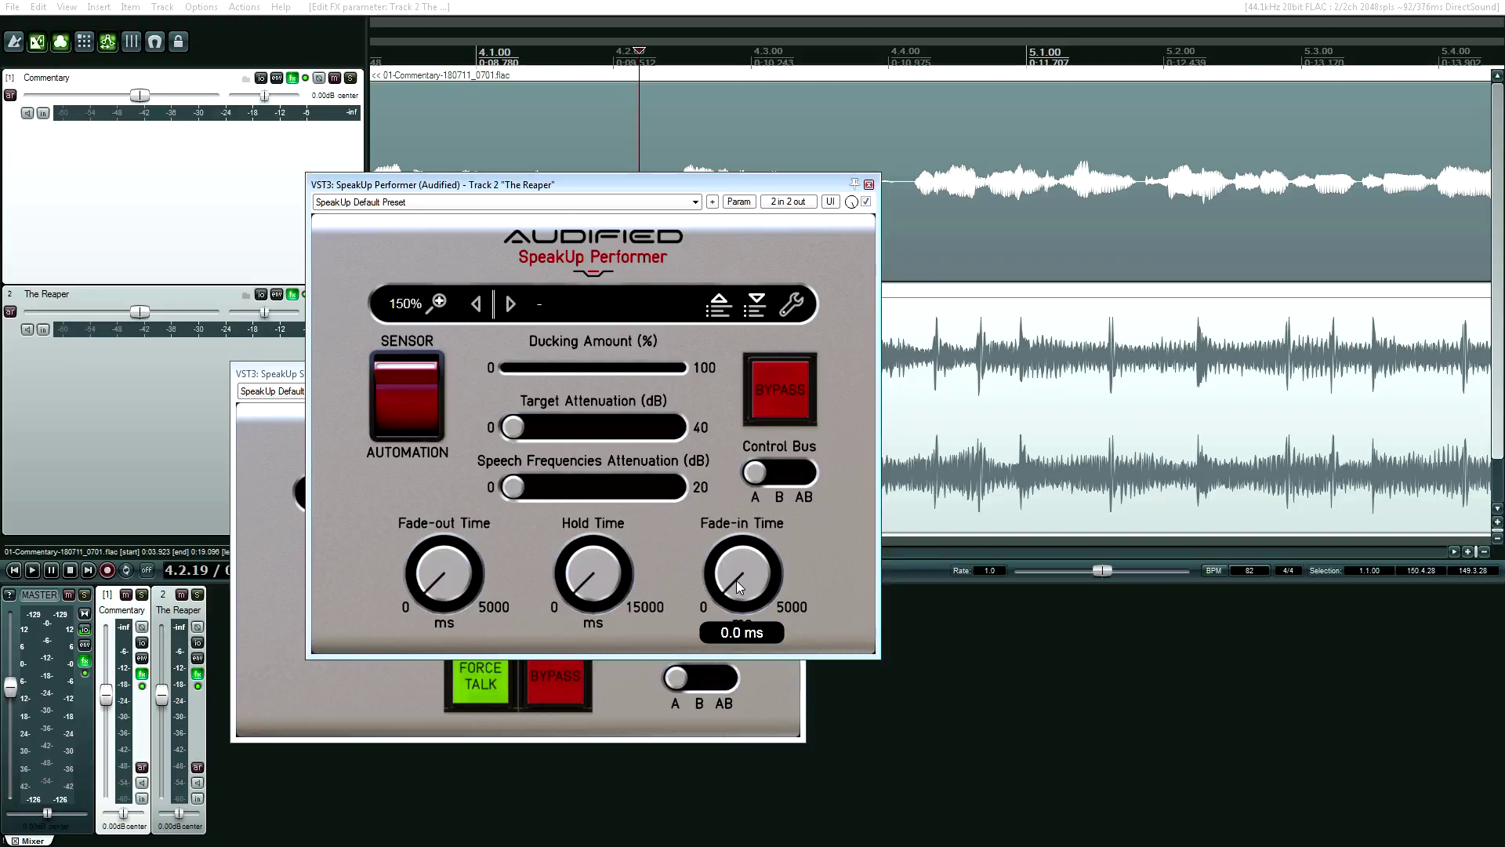
mouse_move(500, 426)
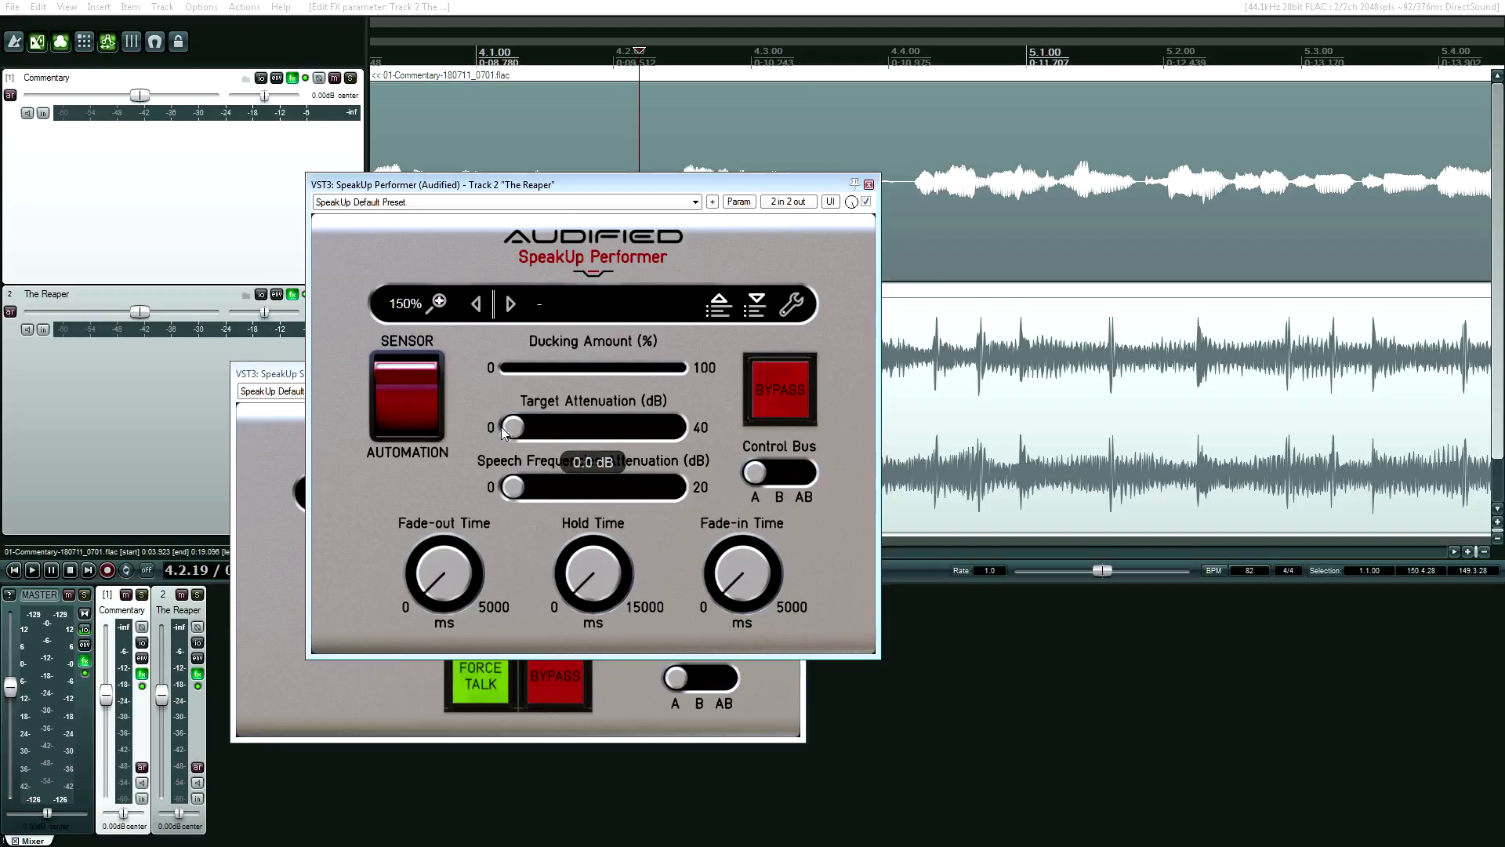
drag(501, 427, 536, 430)
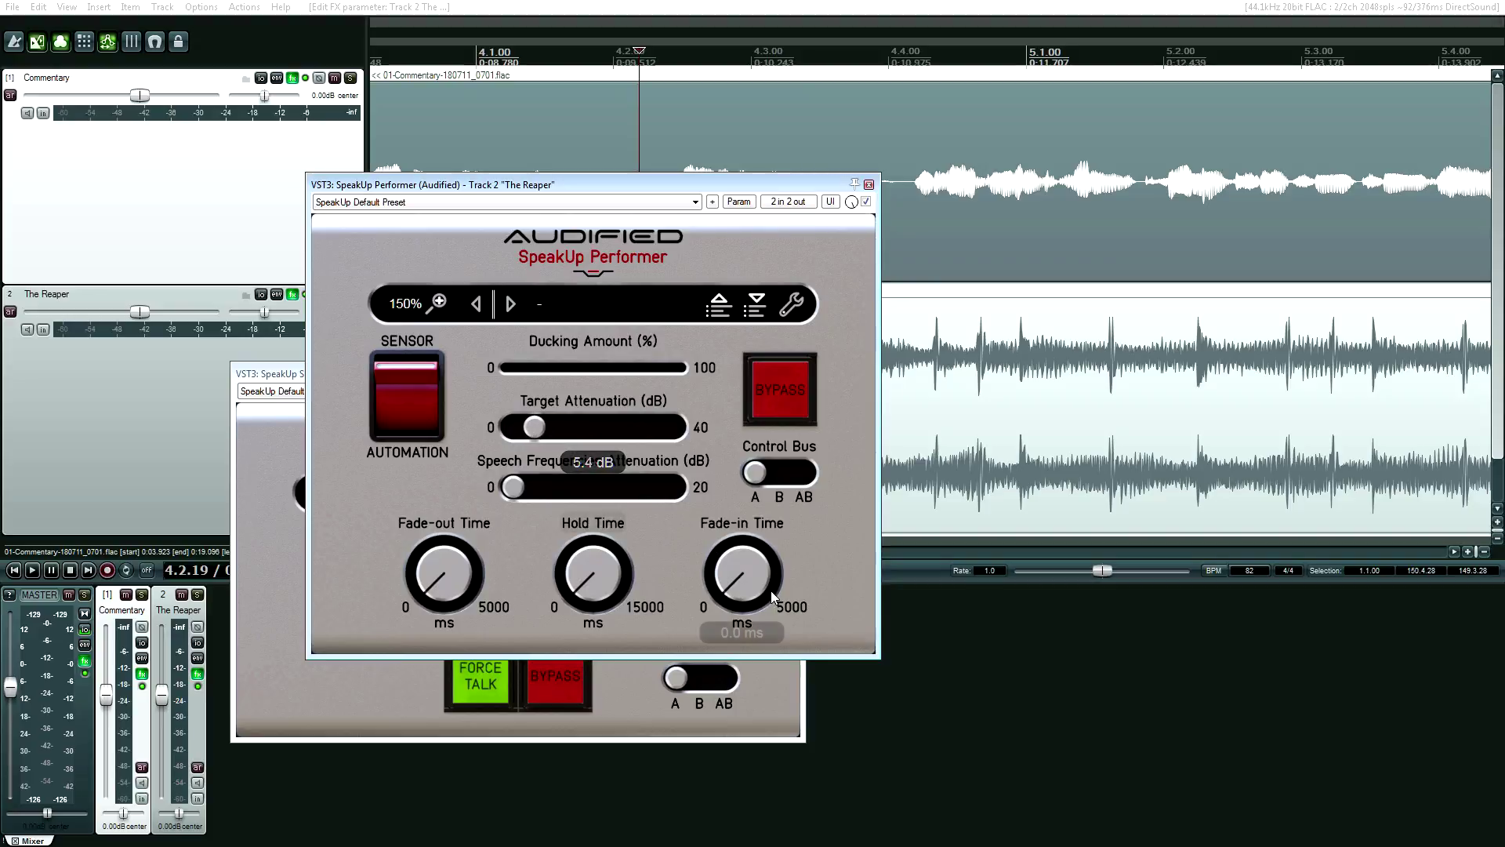
drag(764, 555, 756, 529)
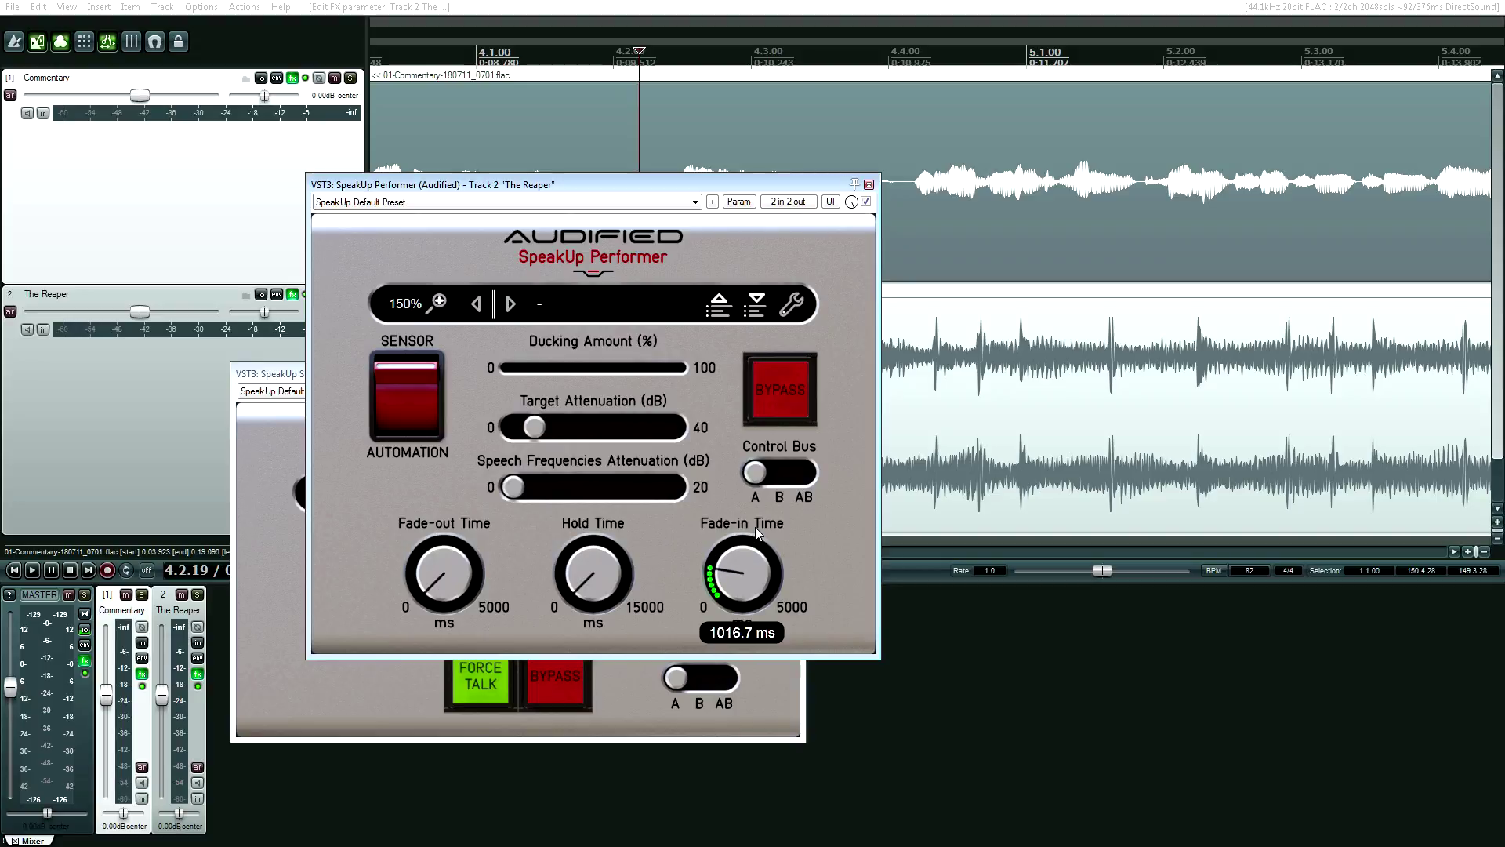
drag(535, 430, 506, 431)
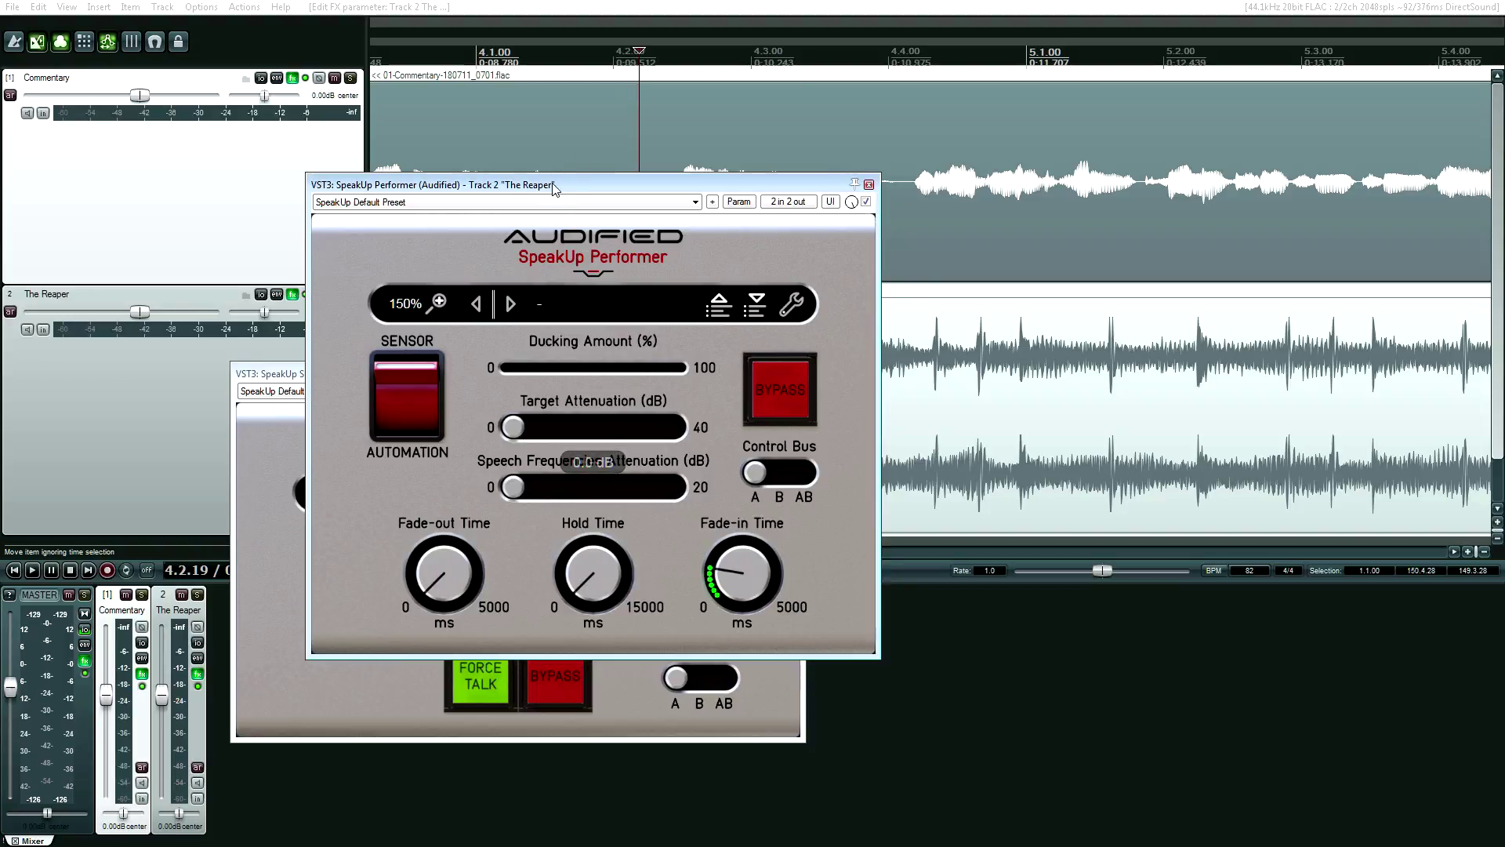
Step: Close the floating SpeakUp Performer and SpeakUp Sensor windows
click(694, 202)
key(Escape)
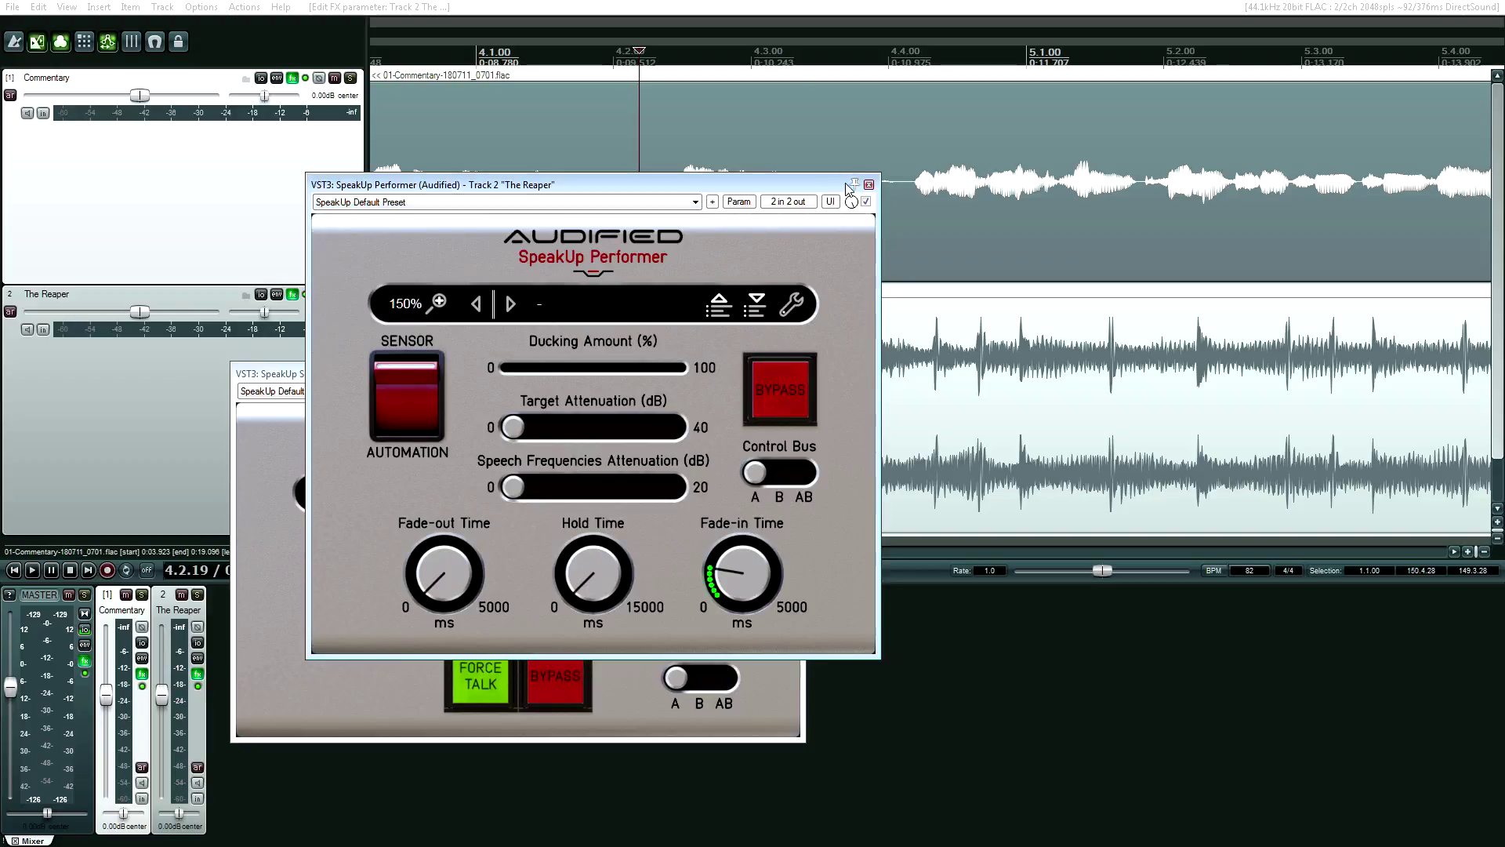
click(868, 184)
key(Escape)
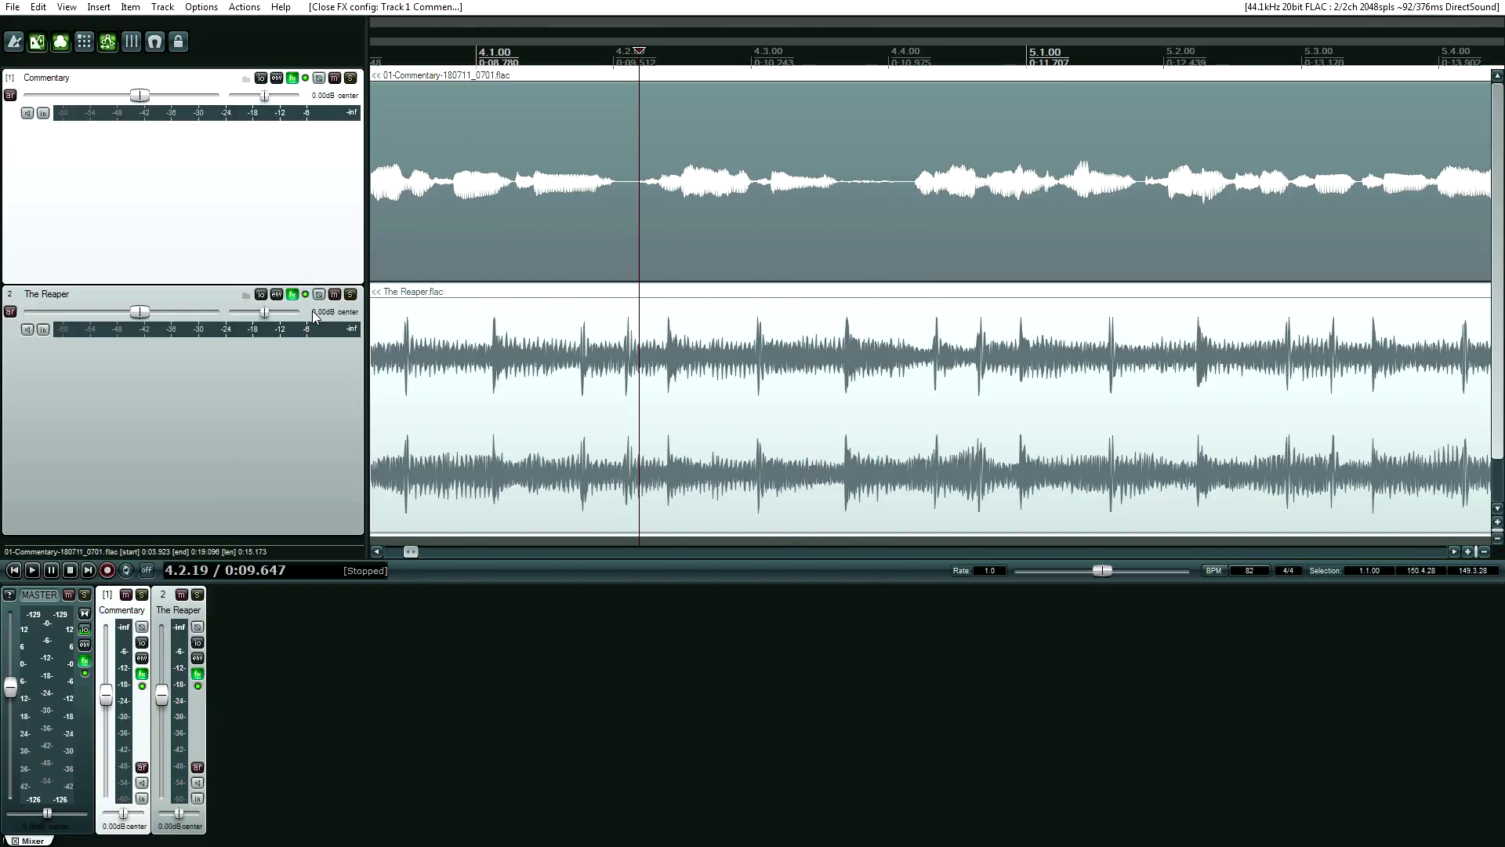
Step: Enable and show the Volume envelope for The Reaper track
click(277, 295)
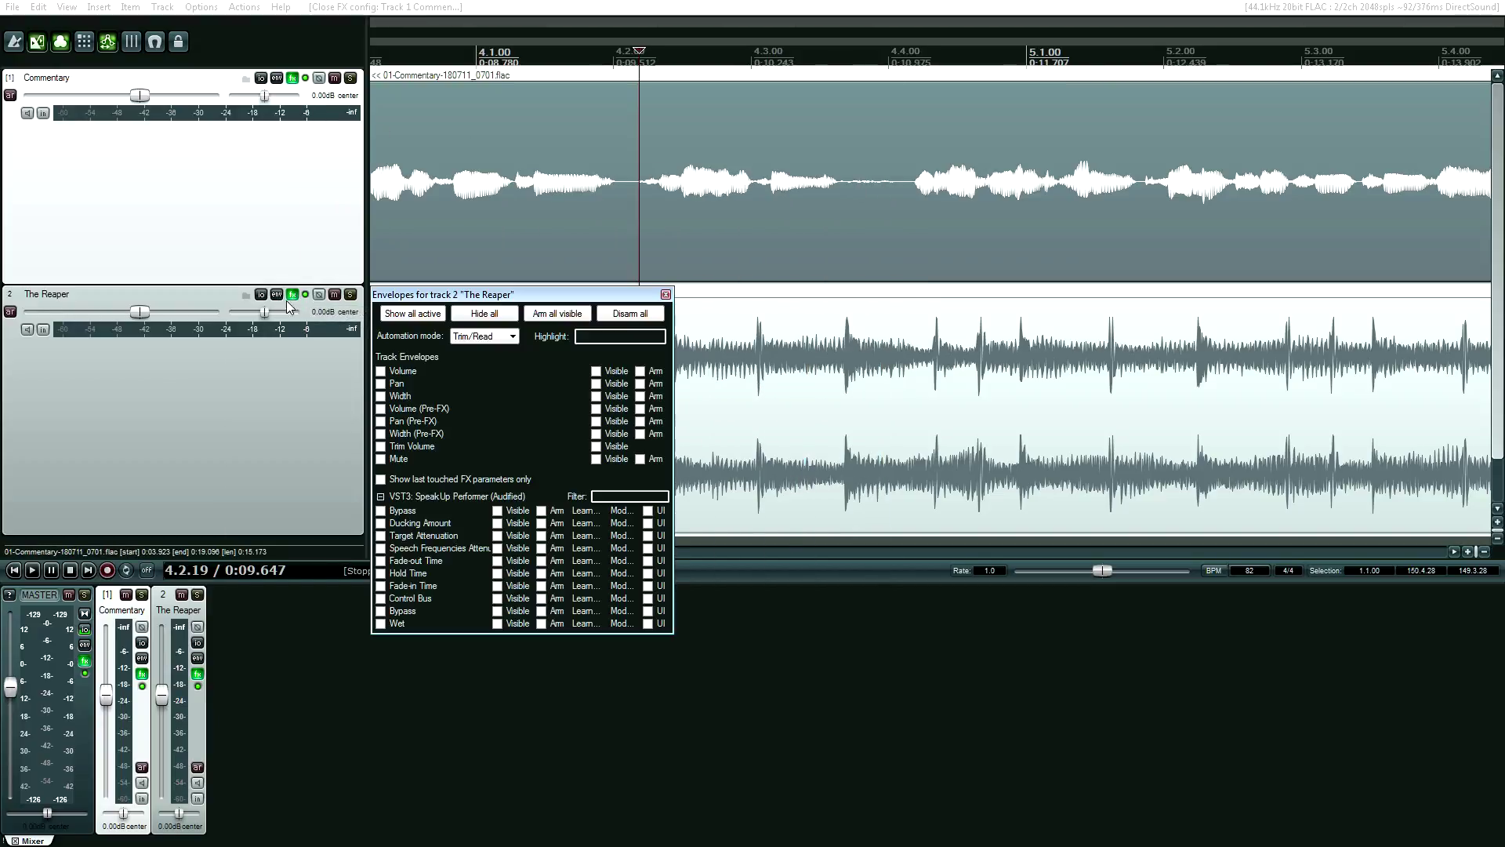
click(419, 370)
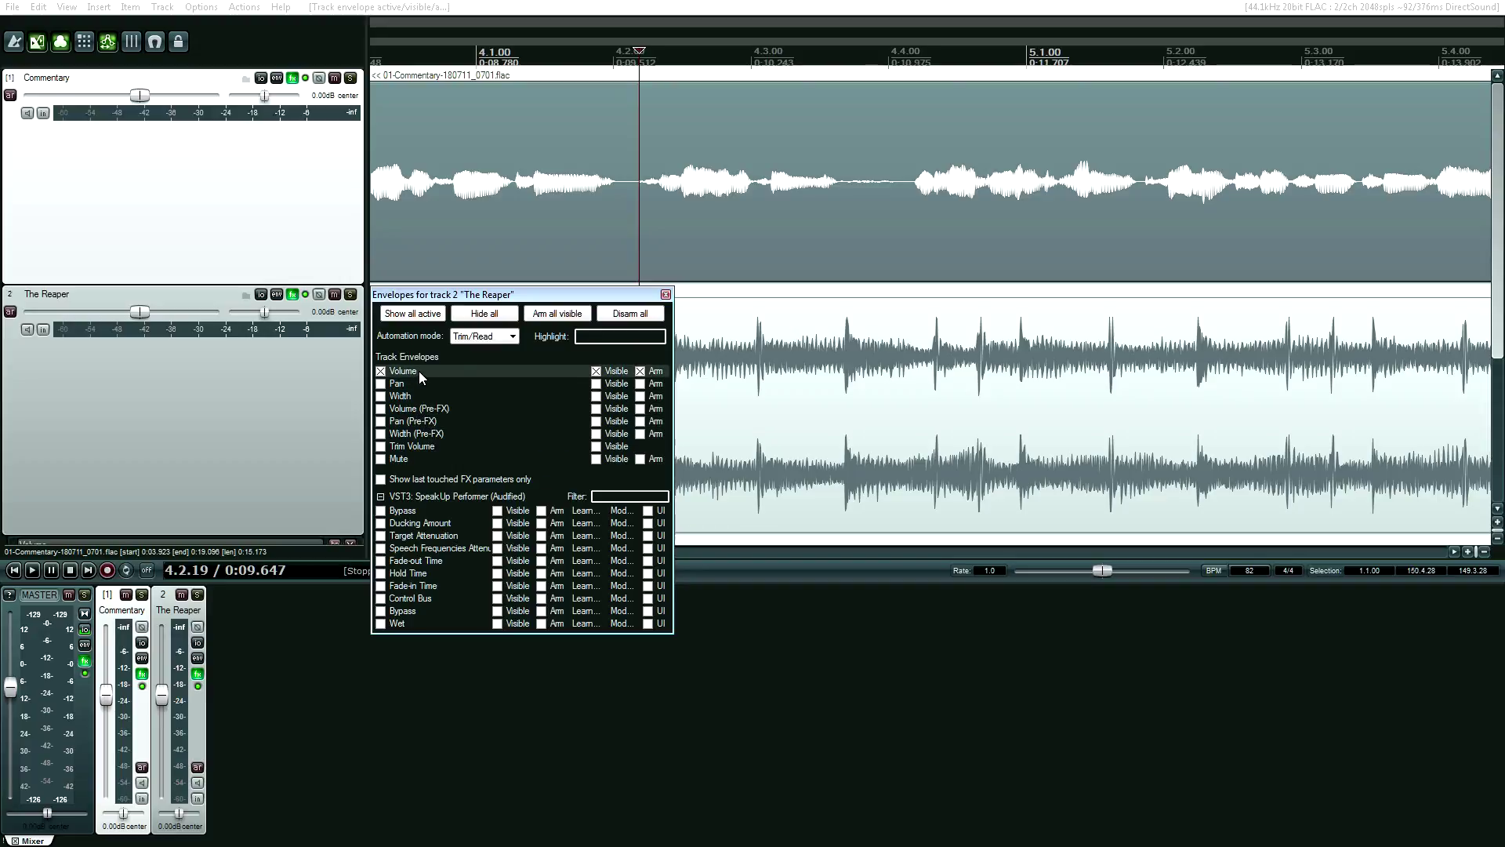
click(666, 295)
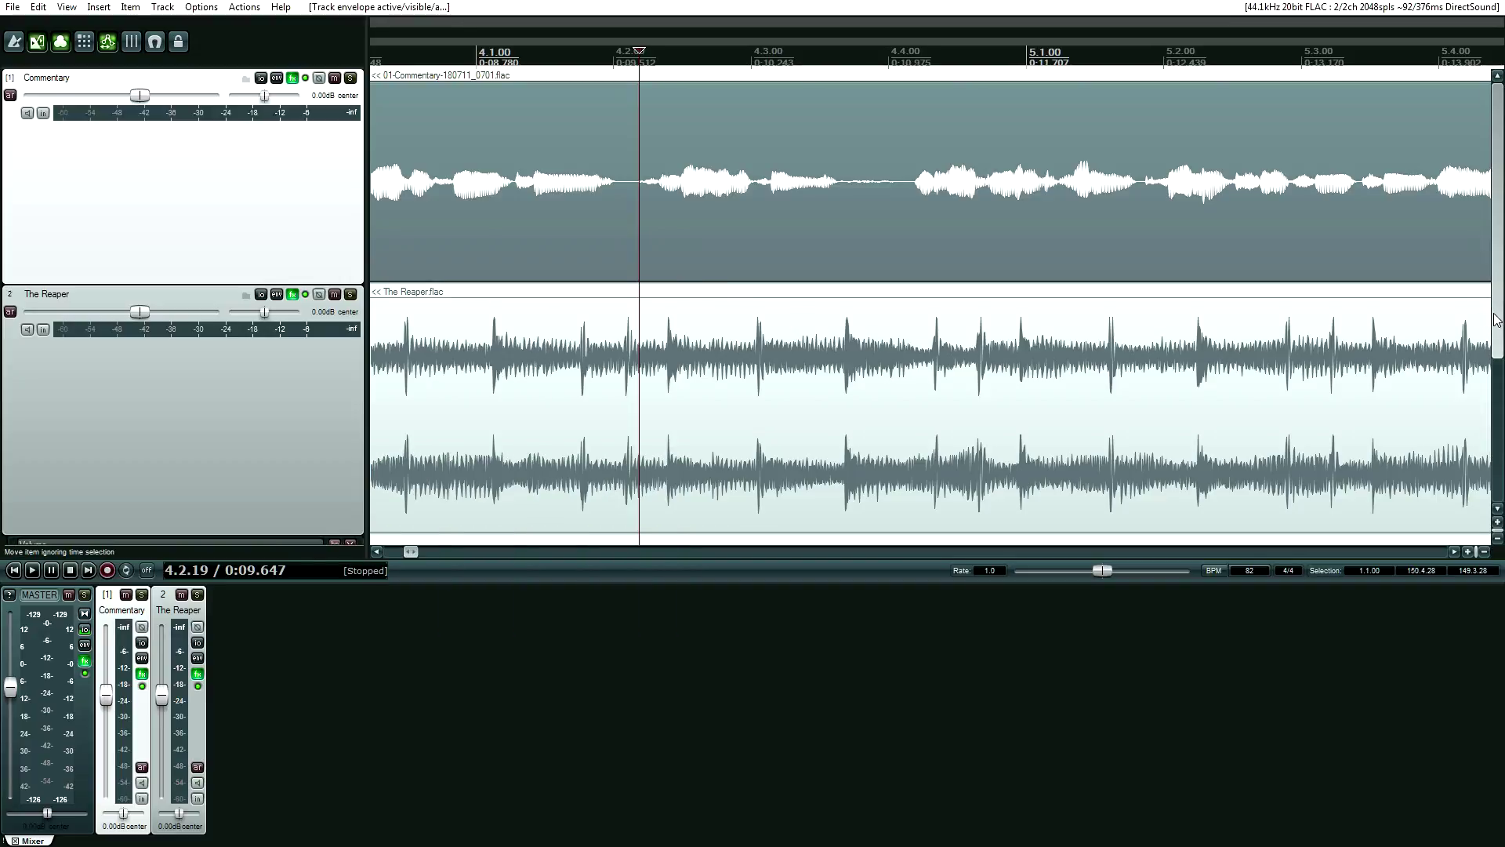
Step: Draw a fade on The Reaper's Volume envelope from 0 dB at 4.1.50 down to -5.14 dB just before the edit cursor
scroll(843, 348, down, 3)
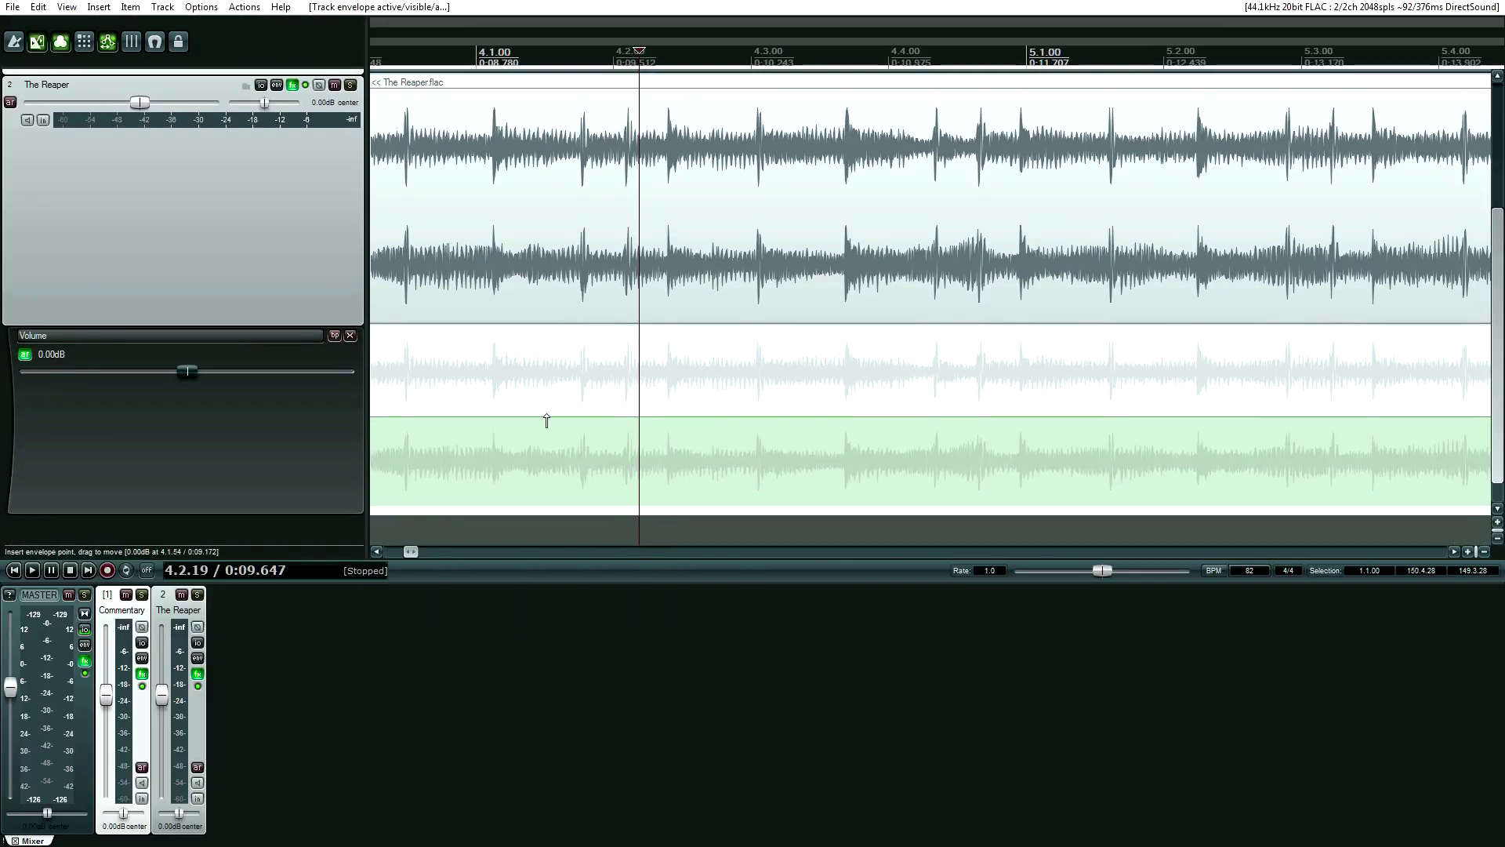
click(545, 418)
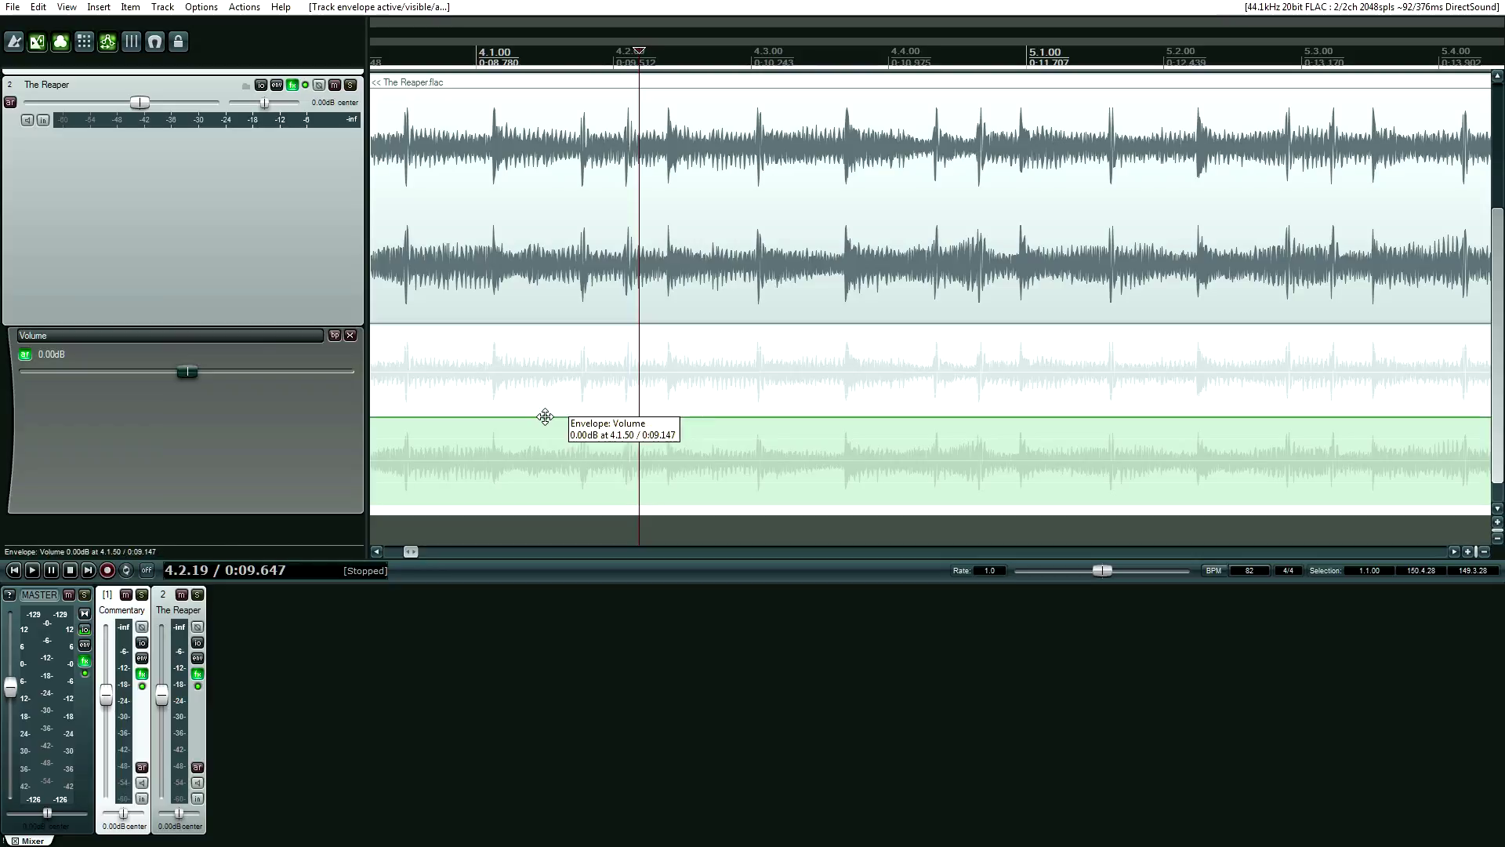
drag(593, 422, 615, 455)
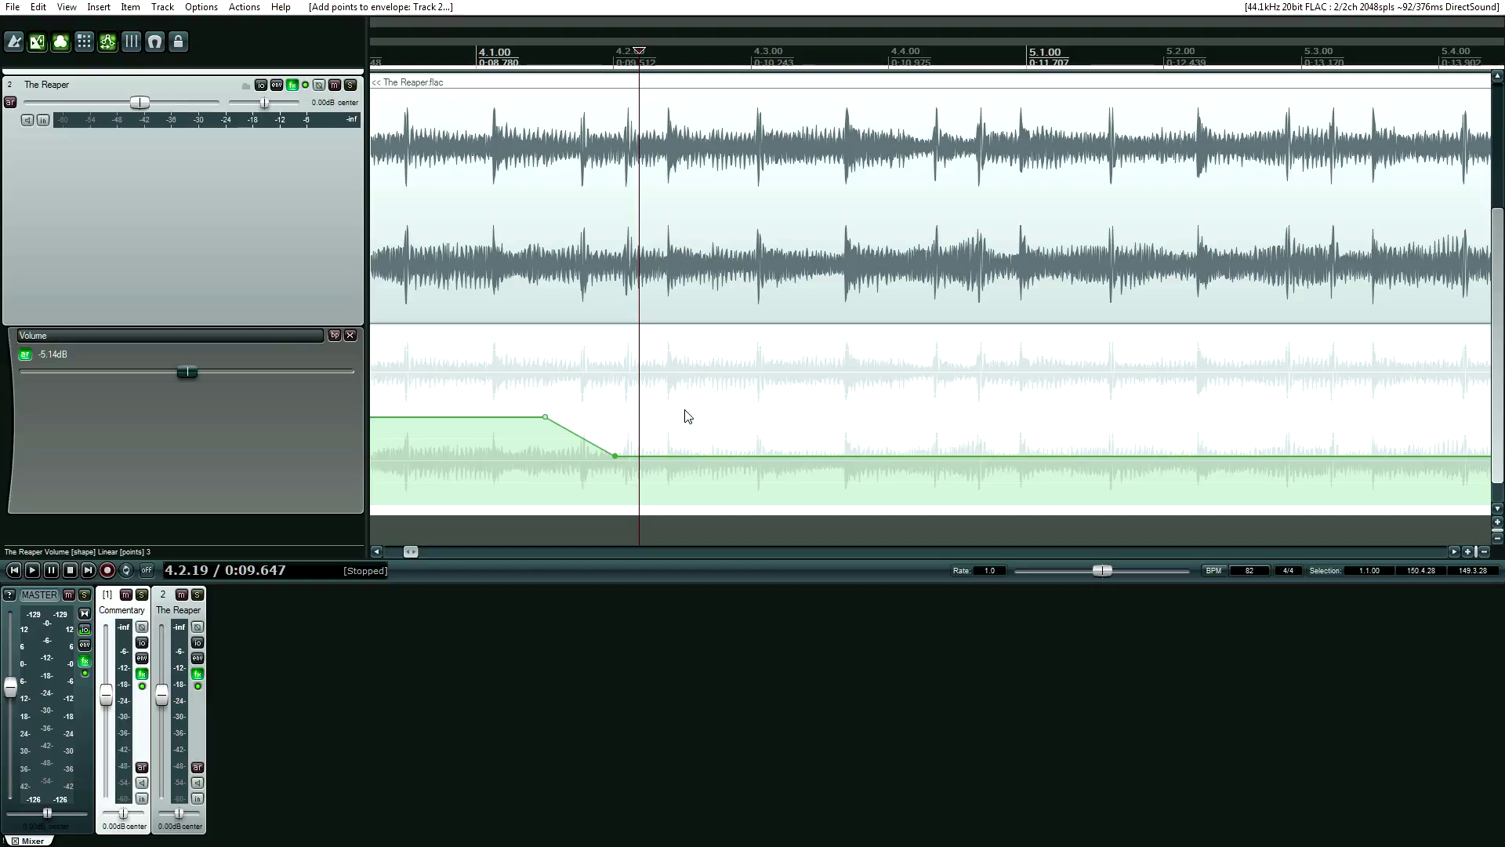
Step: Clear The Reaper's Volume envelope and remove it completely
right_click(361, 345)
click(378, 390)
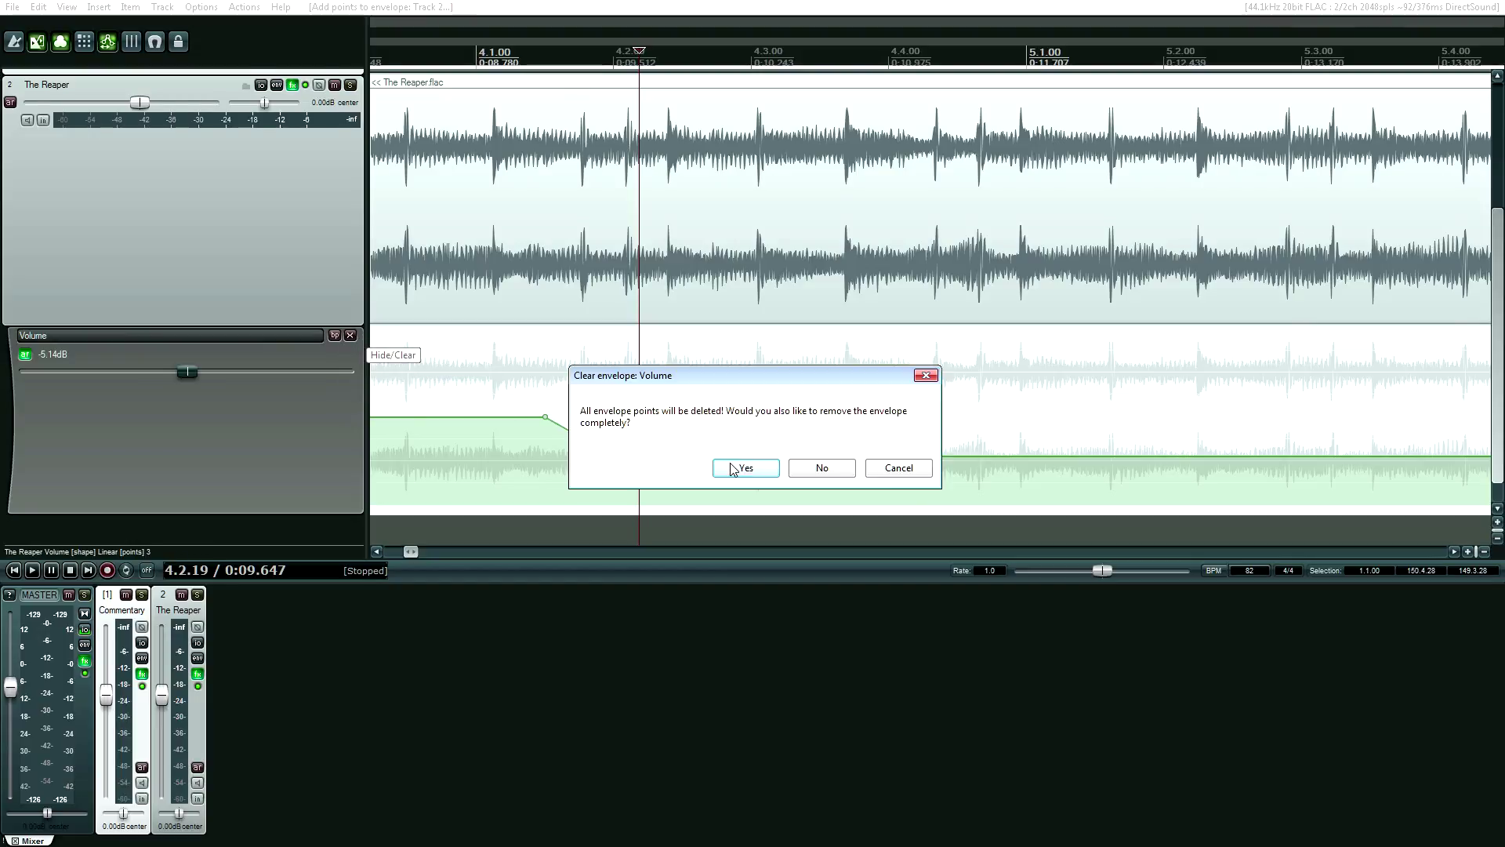
click(737, 468)
Step: Reopen SpeakUp Performer and SpeakUp Sensor in floating windows side by side, with both tracks' FX chain windows closed
click(291, 229)
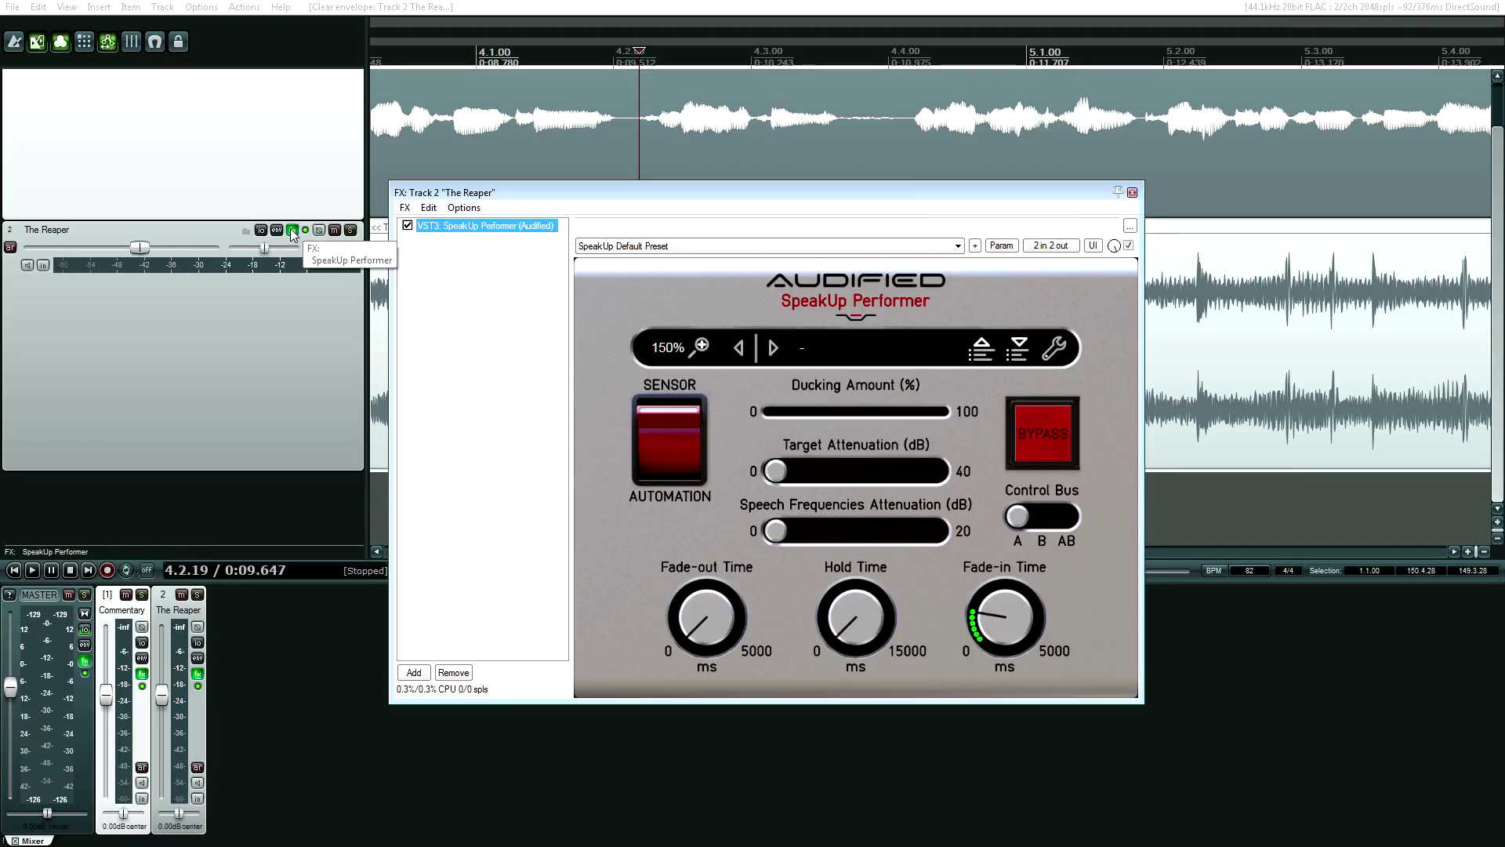
double_click(483, 228)
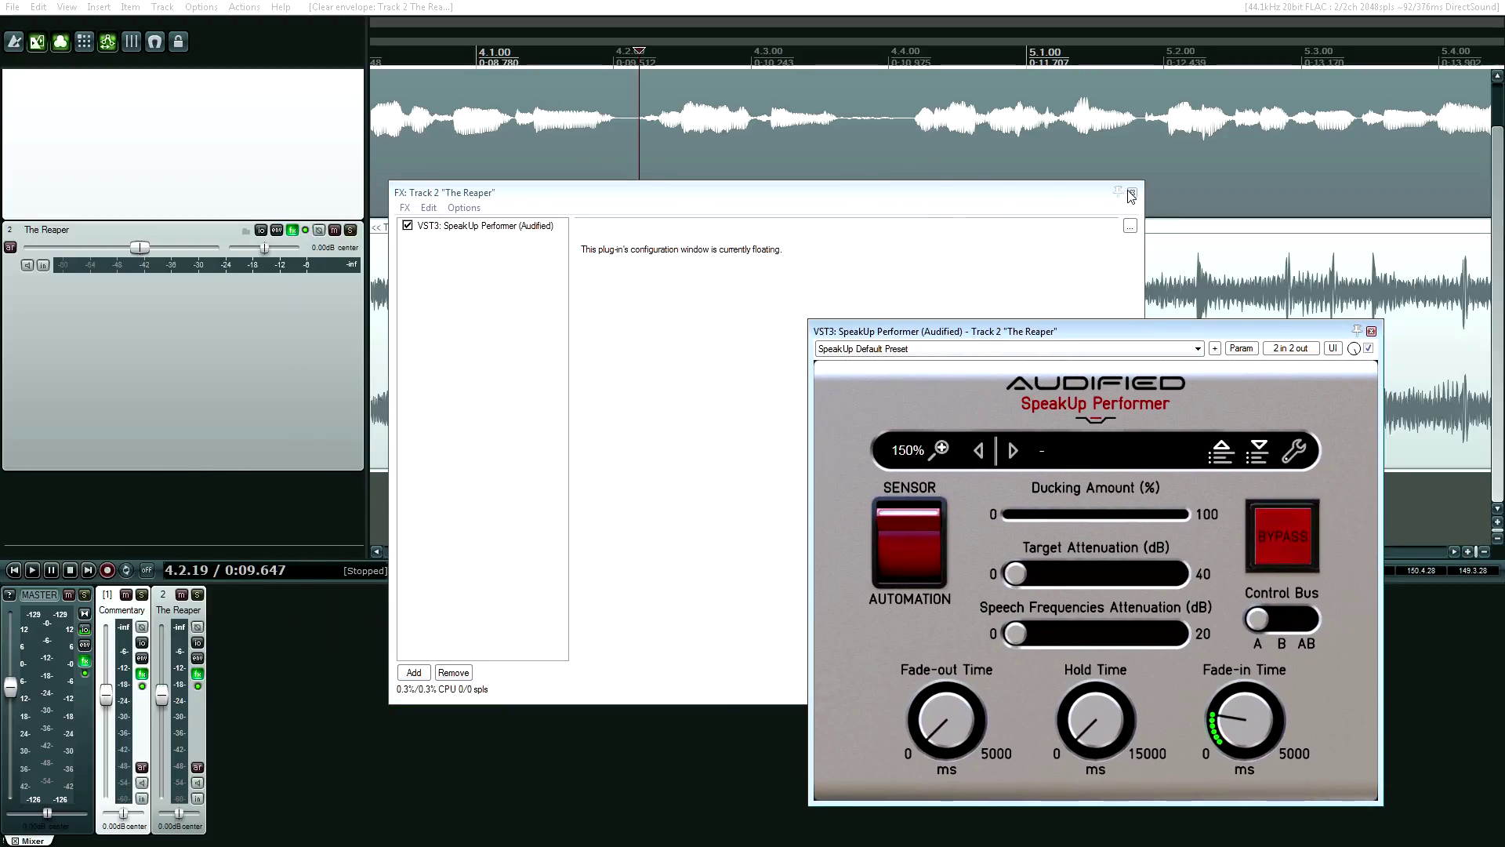
click(1132, 192)
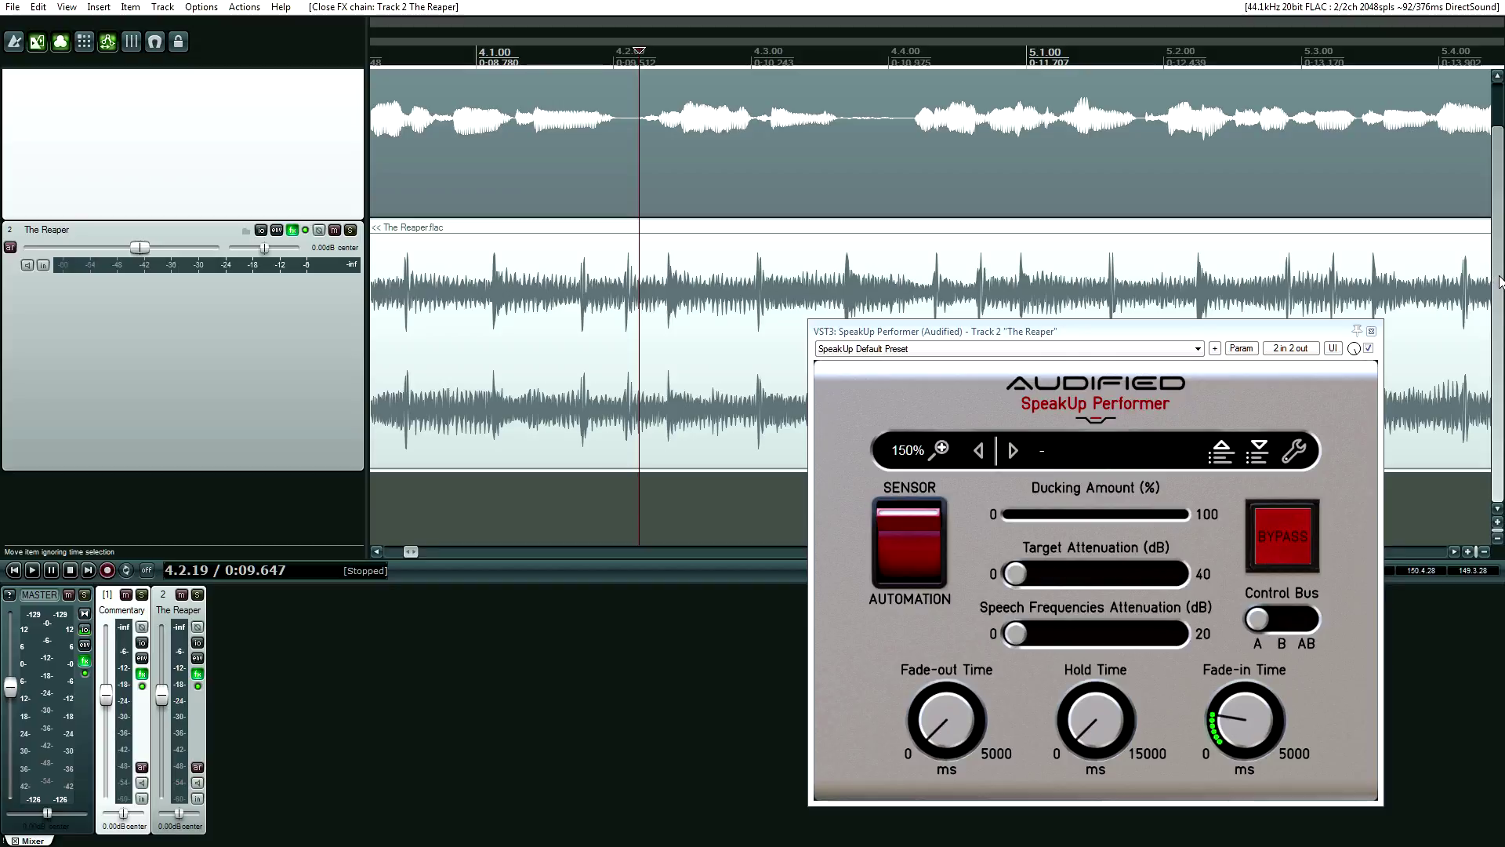
scroll(1497, 207, up, 1)
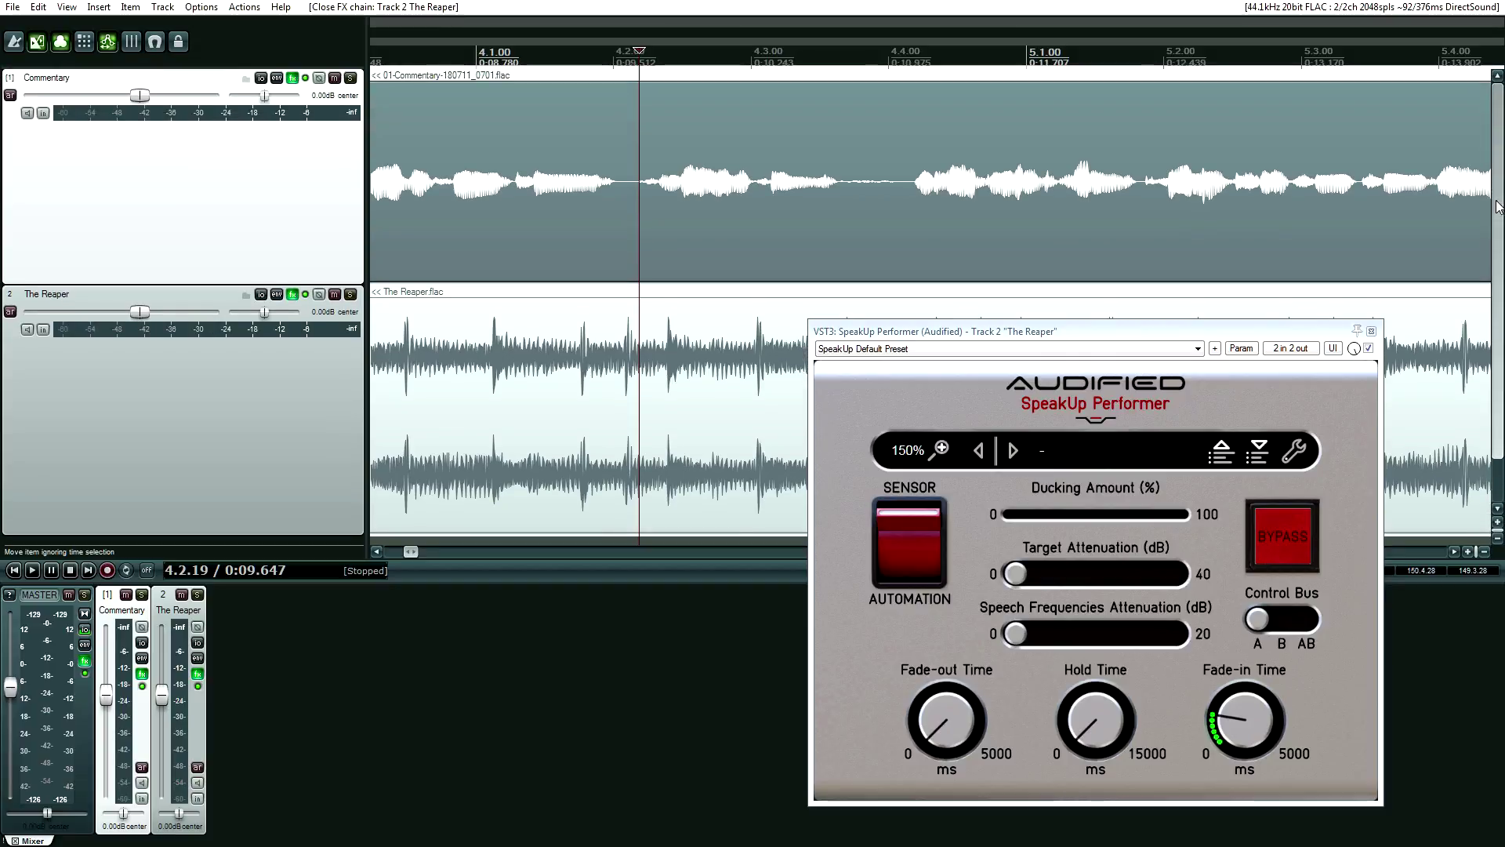
click(293, 79)
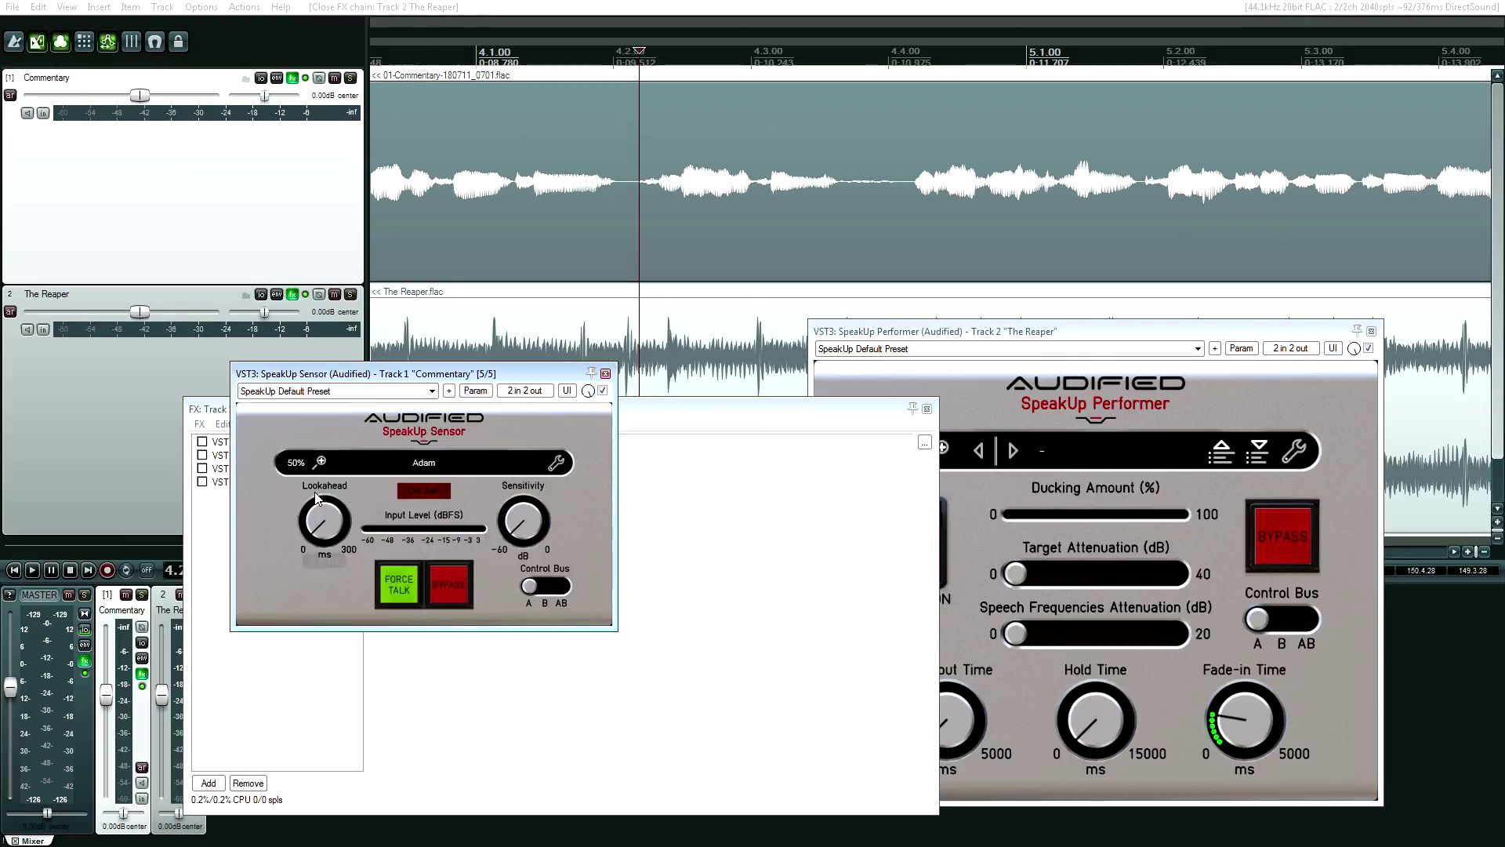
double_click(317, 483)
click(920, 411)
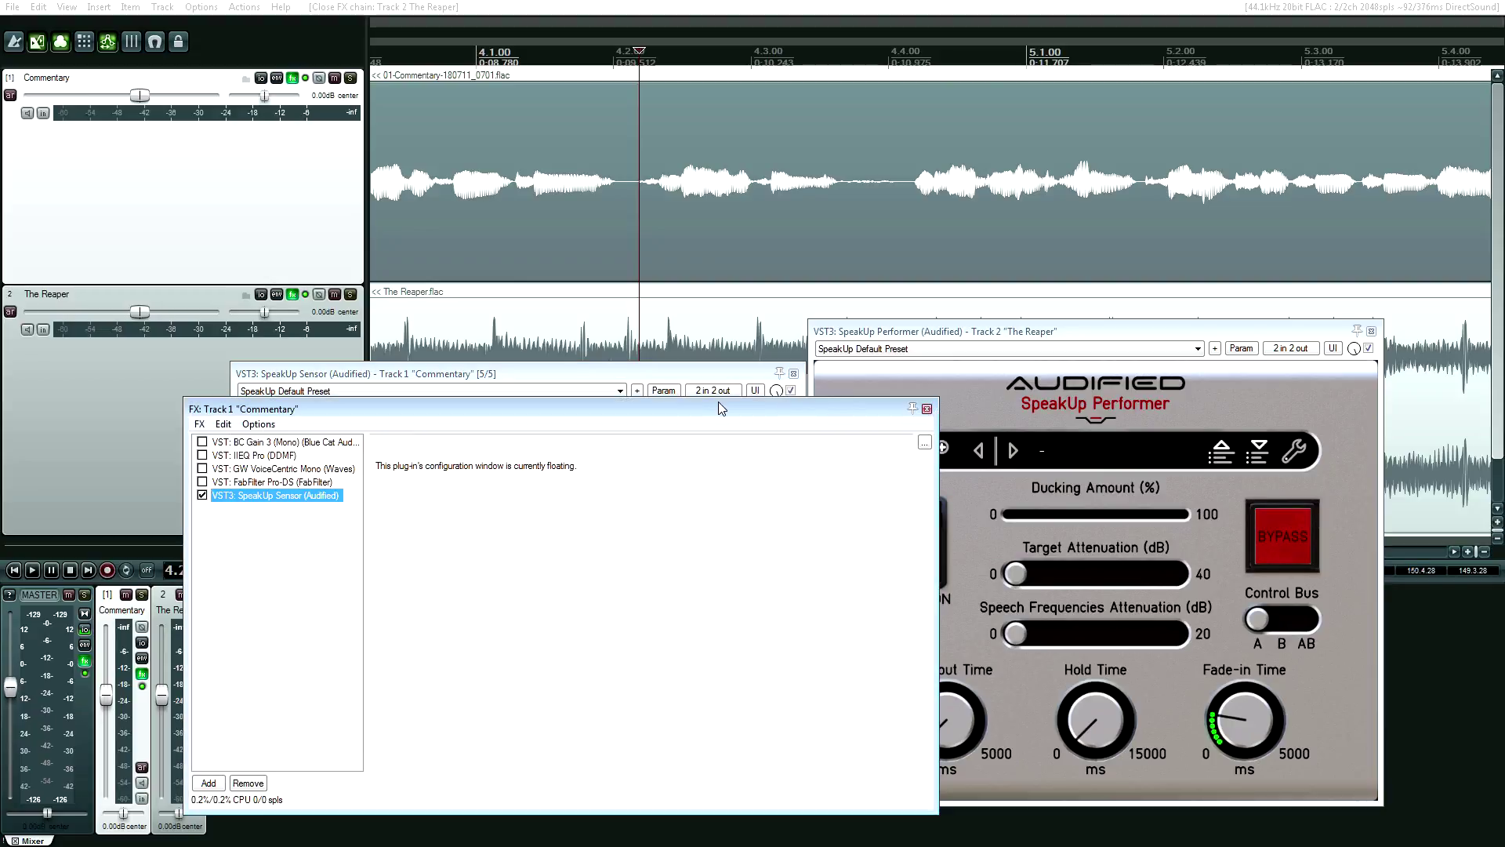
click(927, 410)
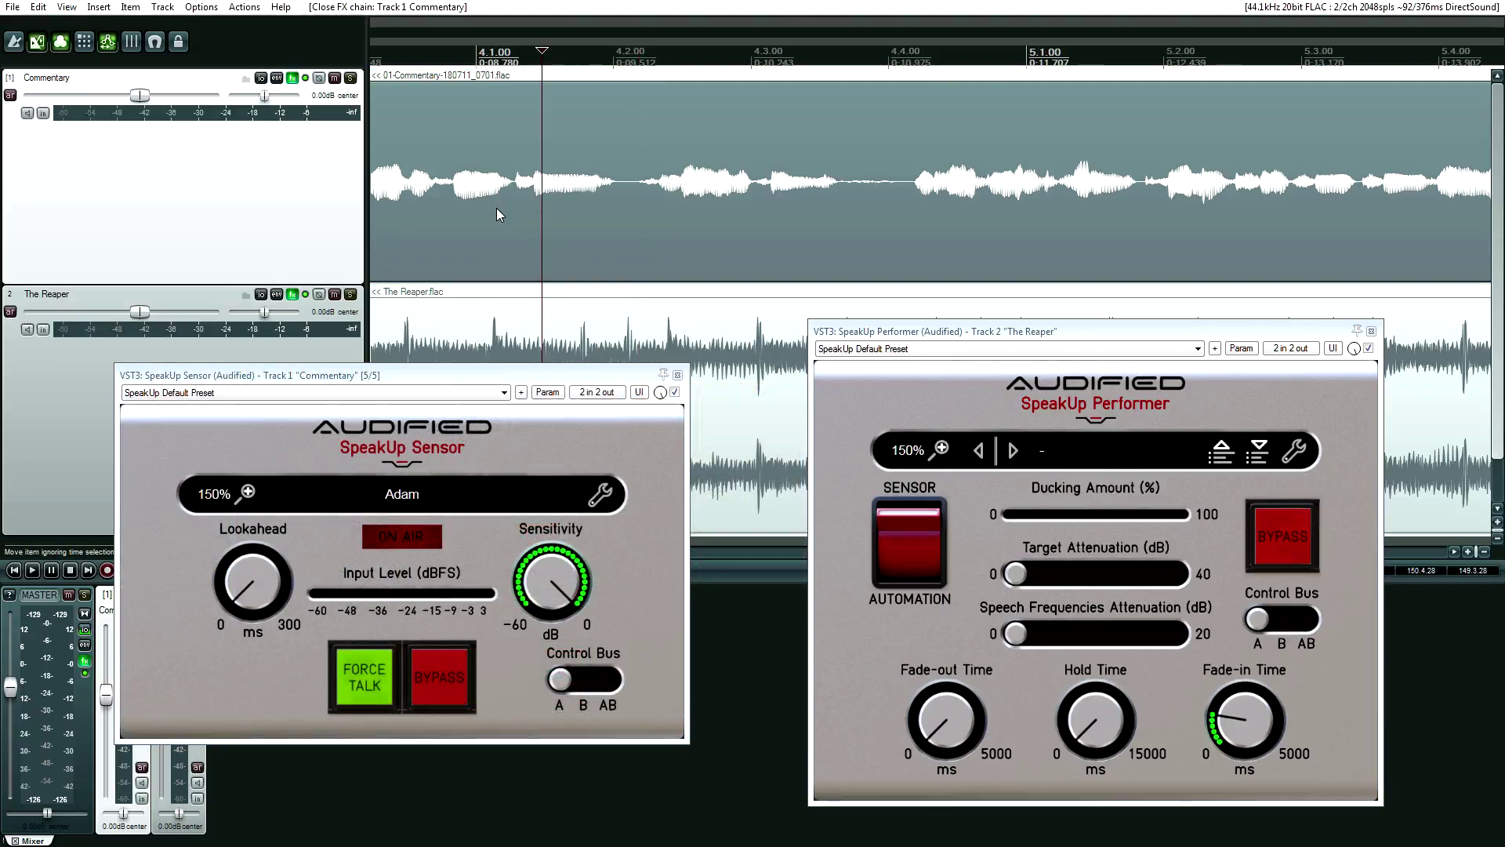
Step: Check the Commentary track's FX chain from the project start, reopen SpeakUp Sensor's floating window and close the chain window
key(Home)
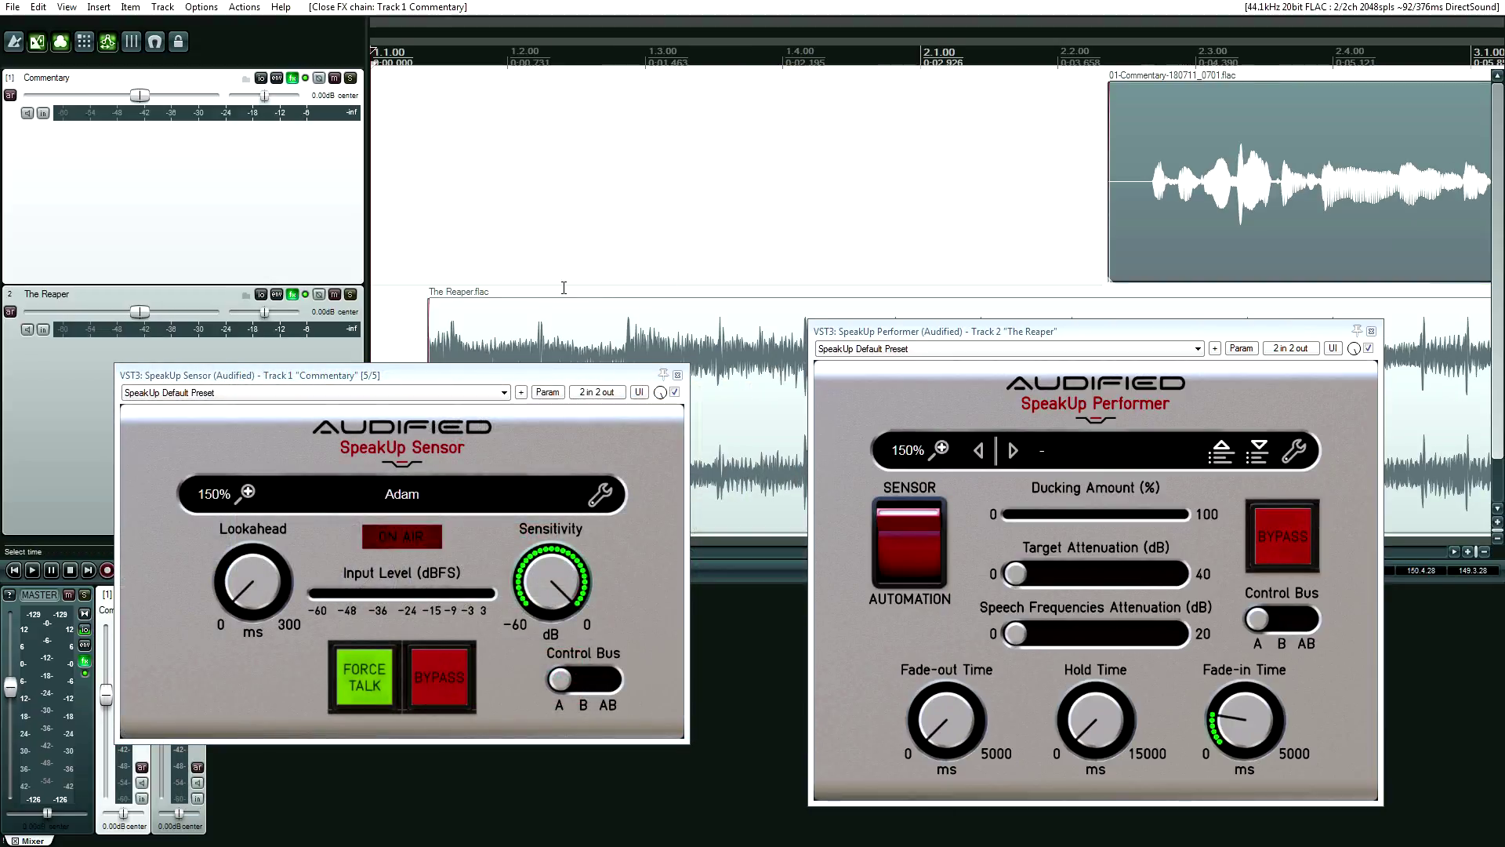
click(292, 77)
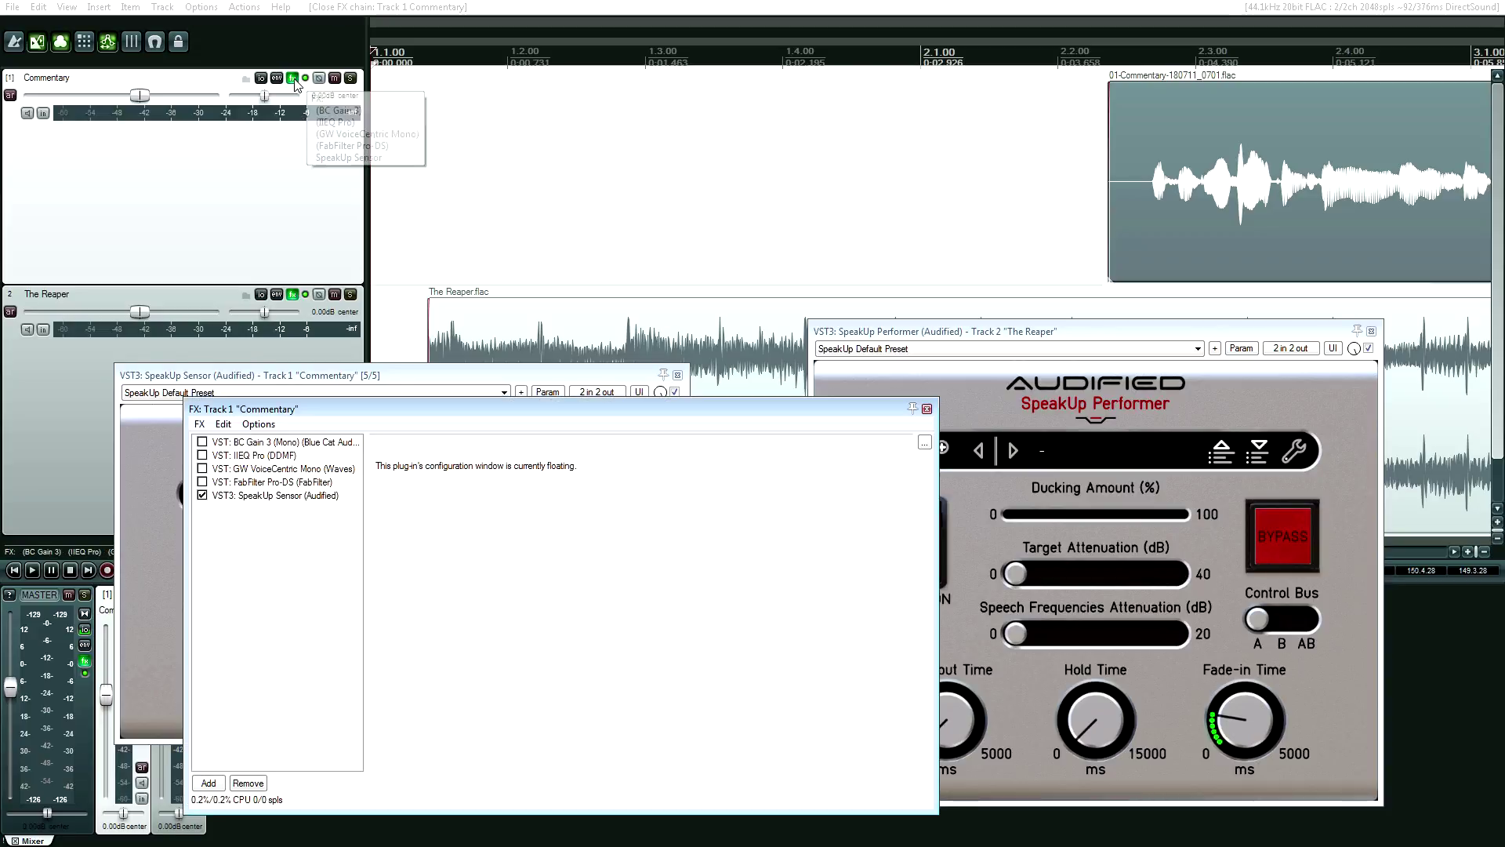
click(370, 380)
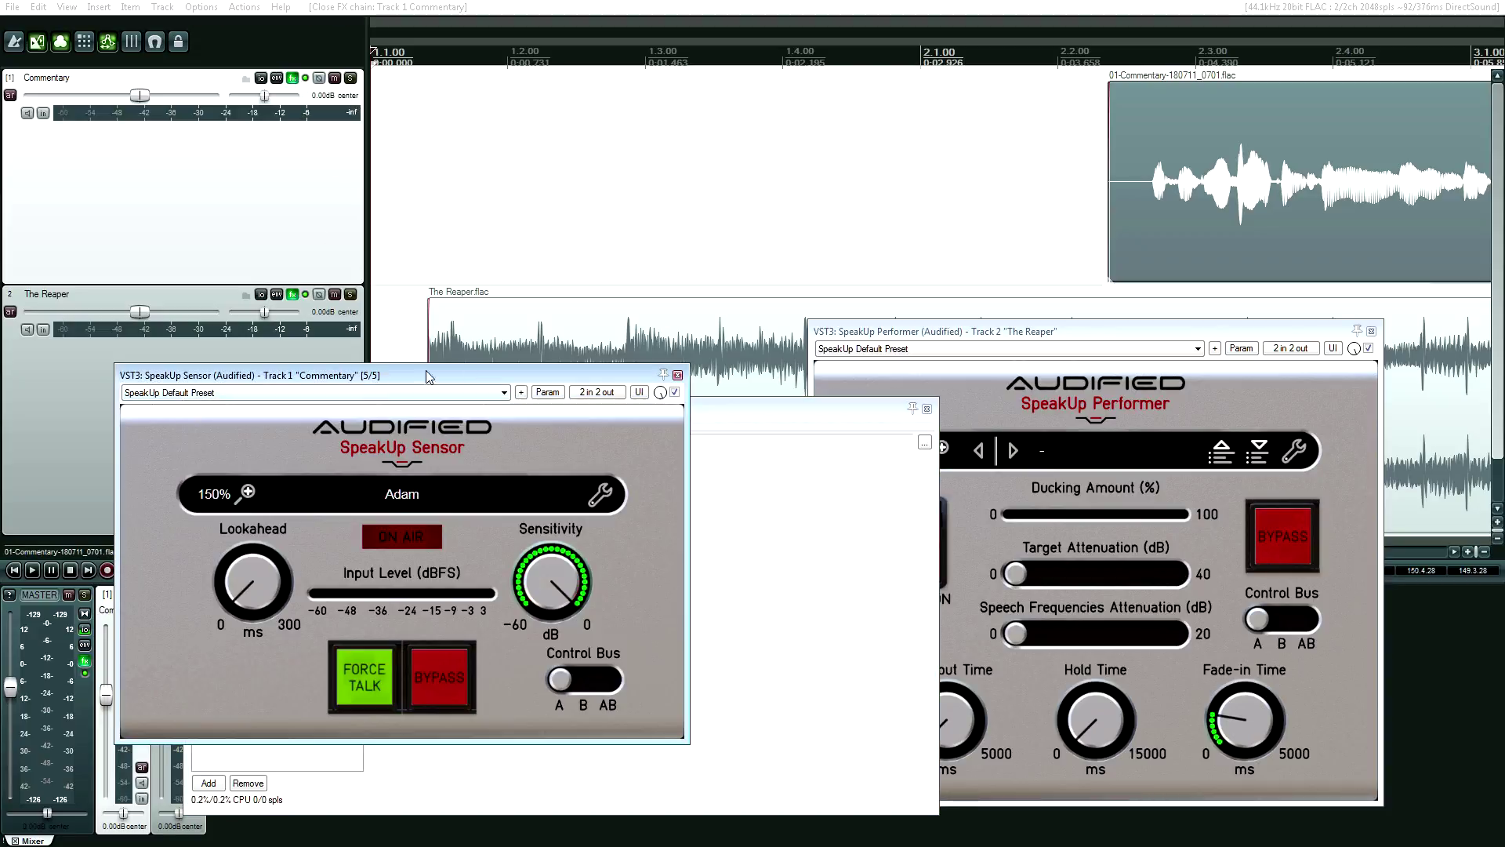
click(678, 376)
key(ctrl+f)
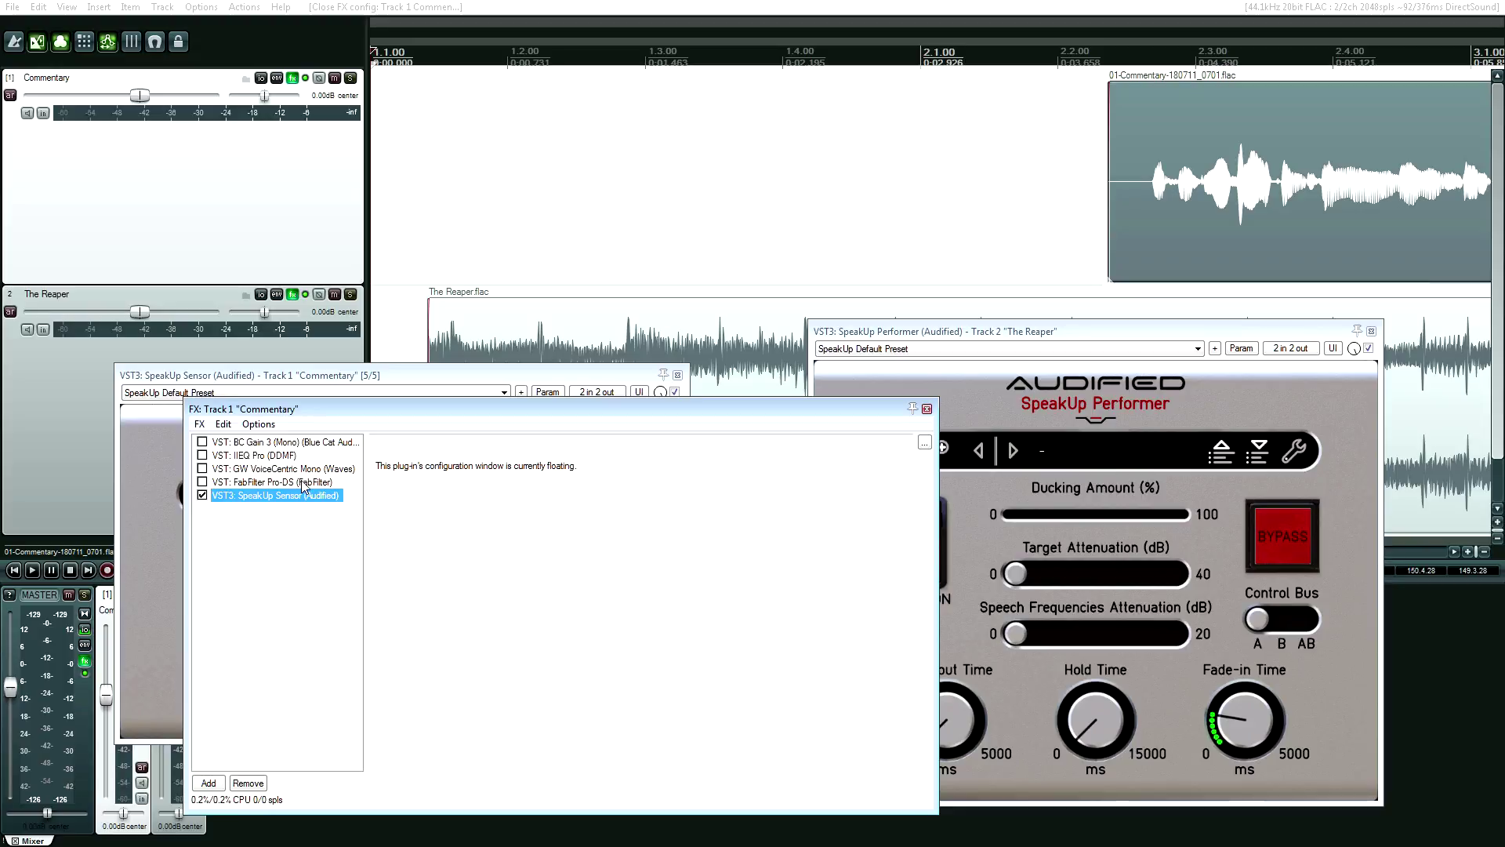
click(927, 409)
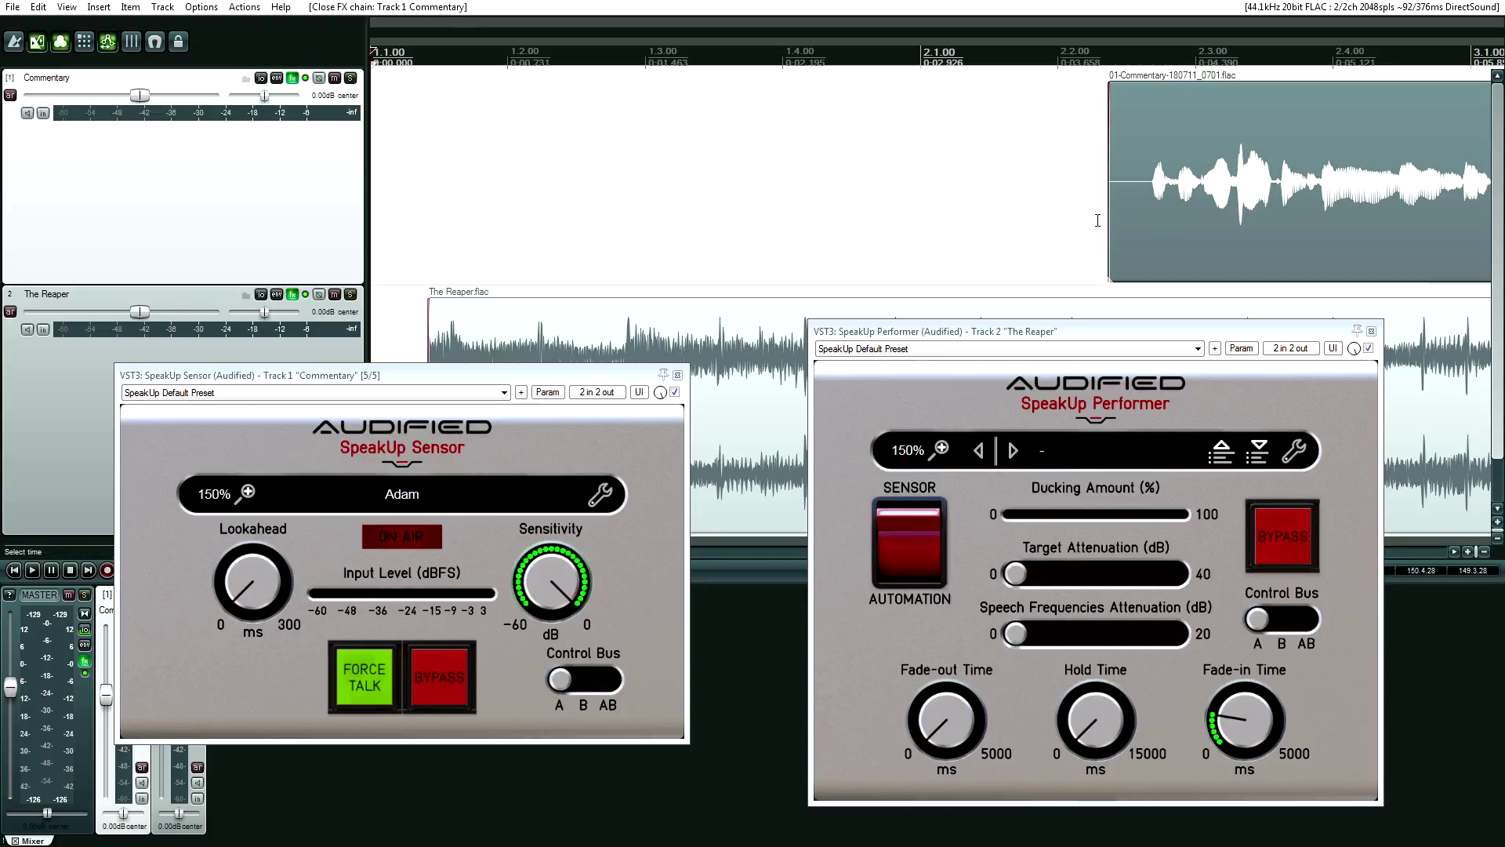
Step: Move the SpeakUp Sensor and SpeakUp Performer windows lower to uncover The Reaper's waveform
drag(655, 376, 666, 449)
click(988, 338)
drag(988, 338, 983, 526)
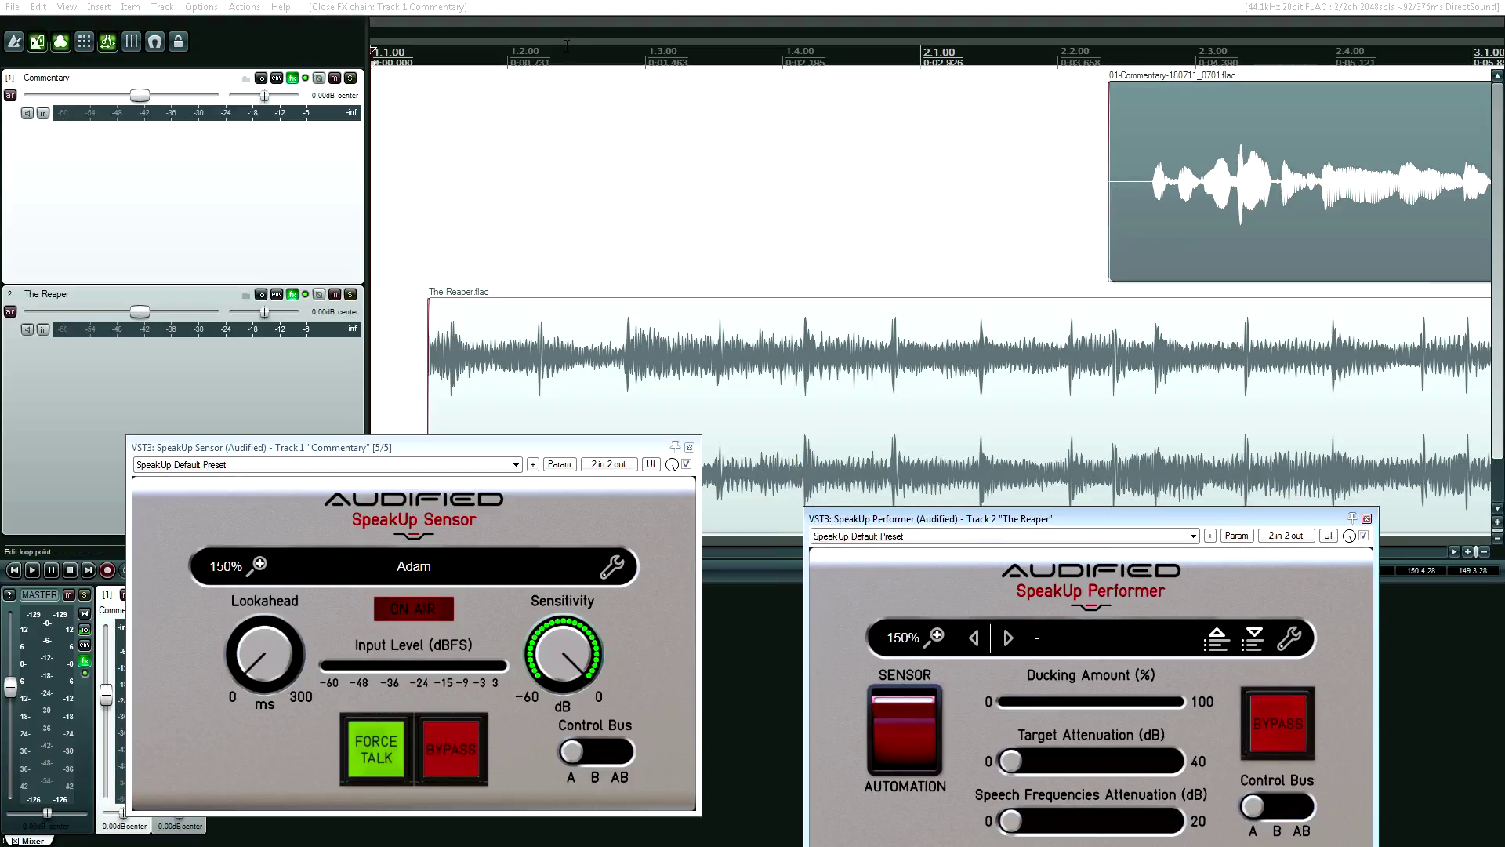
Step: Solo the Commentary track, play it from the first spoken words, and return to the project start
click(1139, 227)
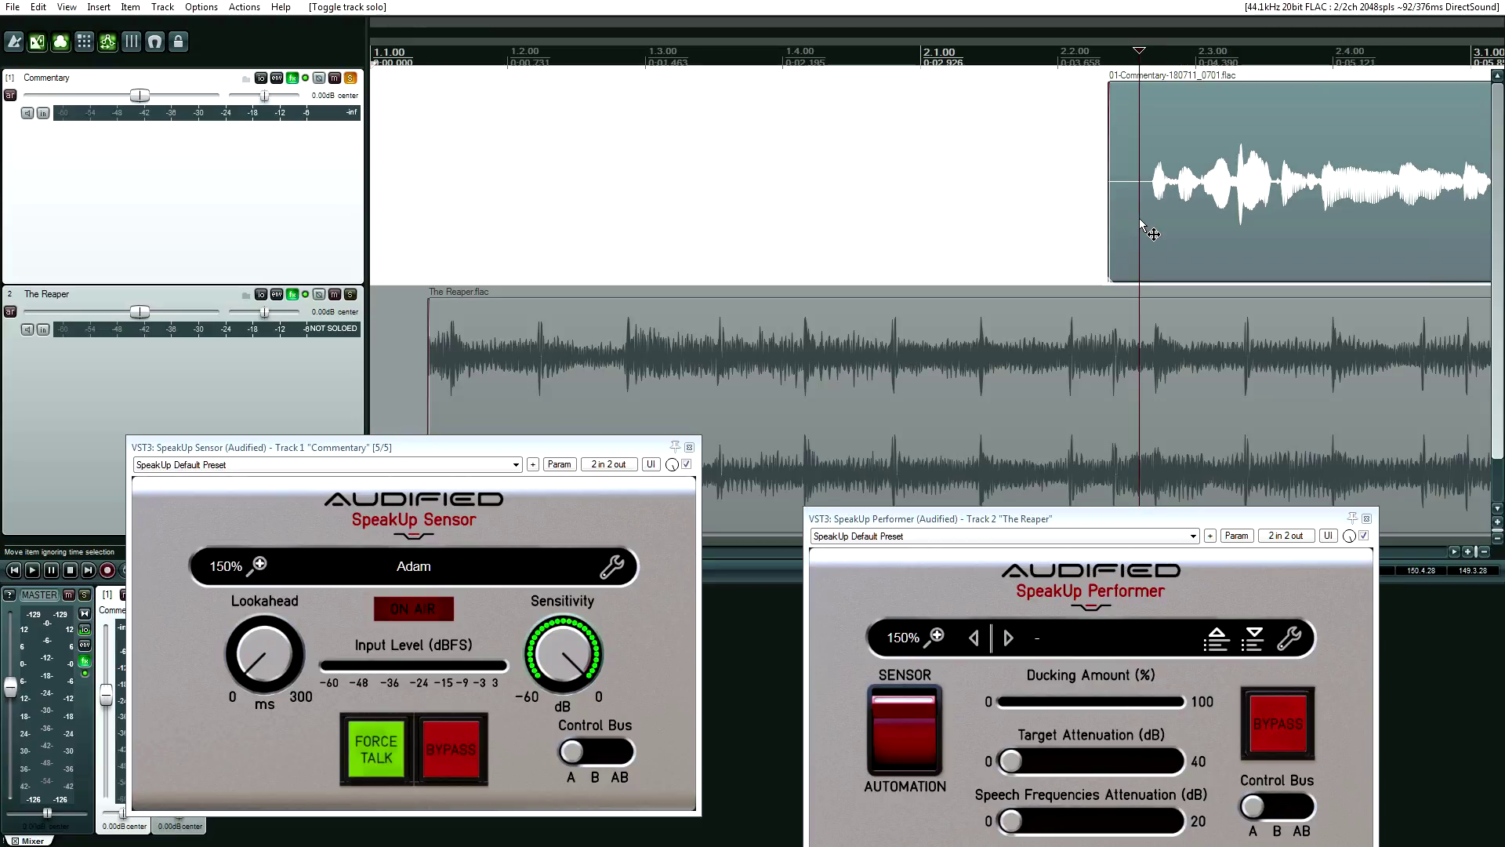
click(350, 79)
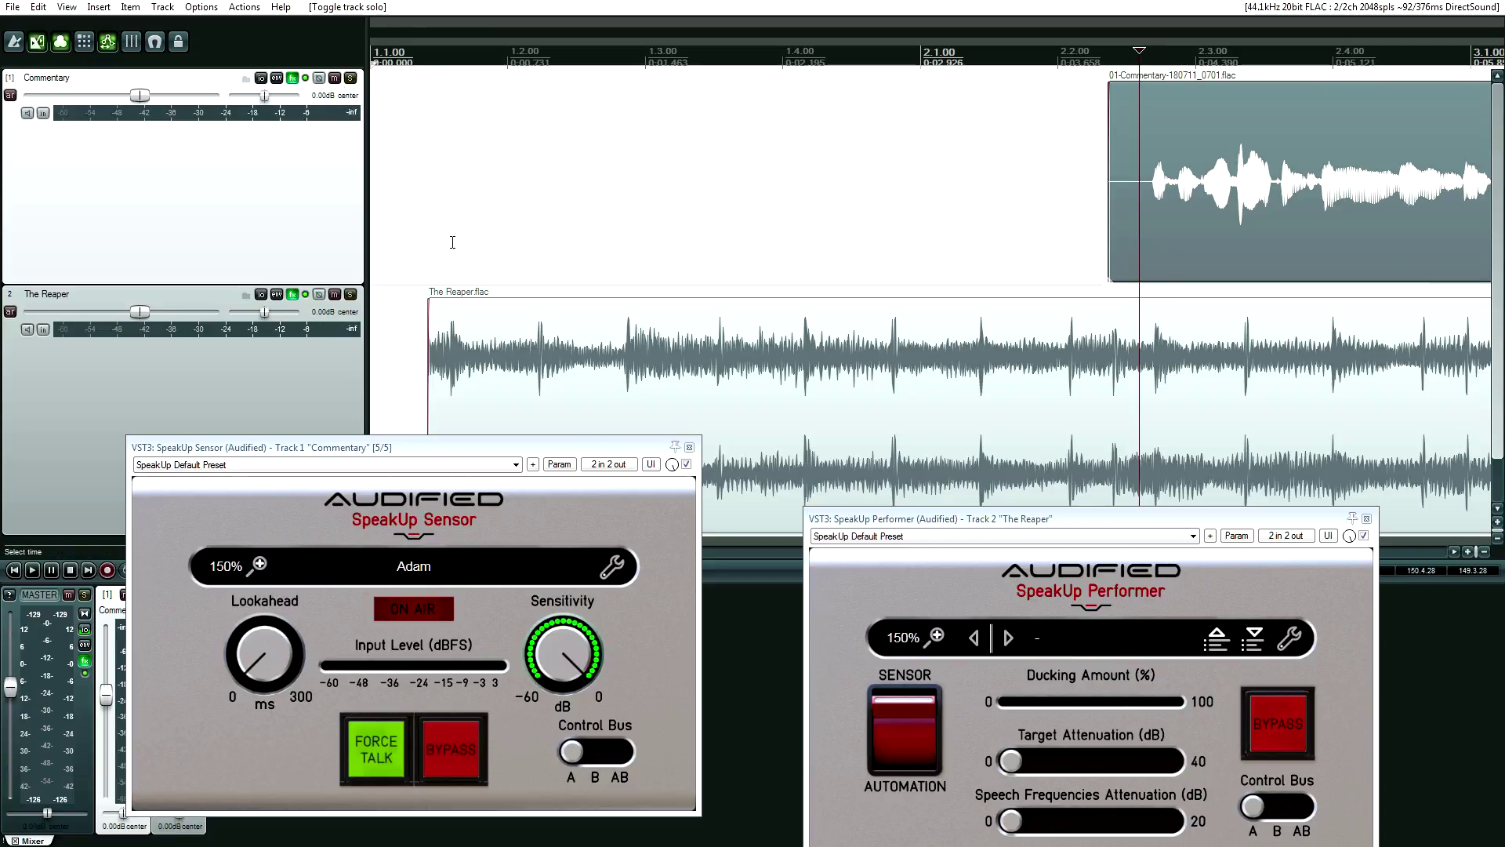
click(414, 246)
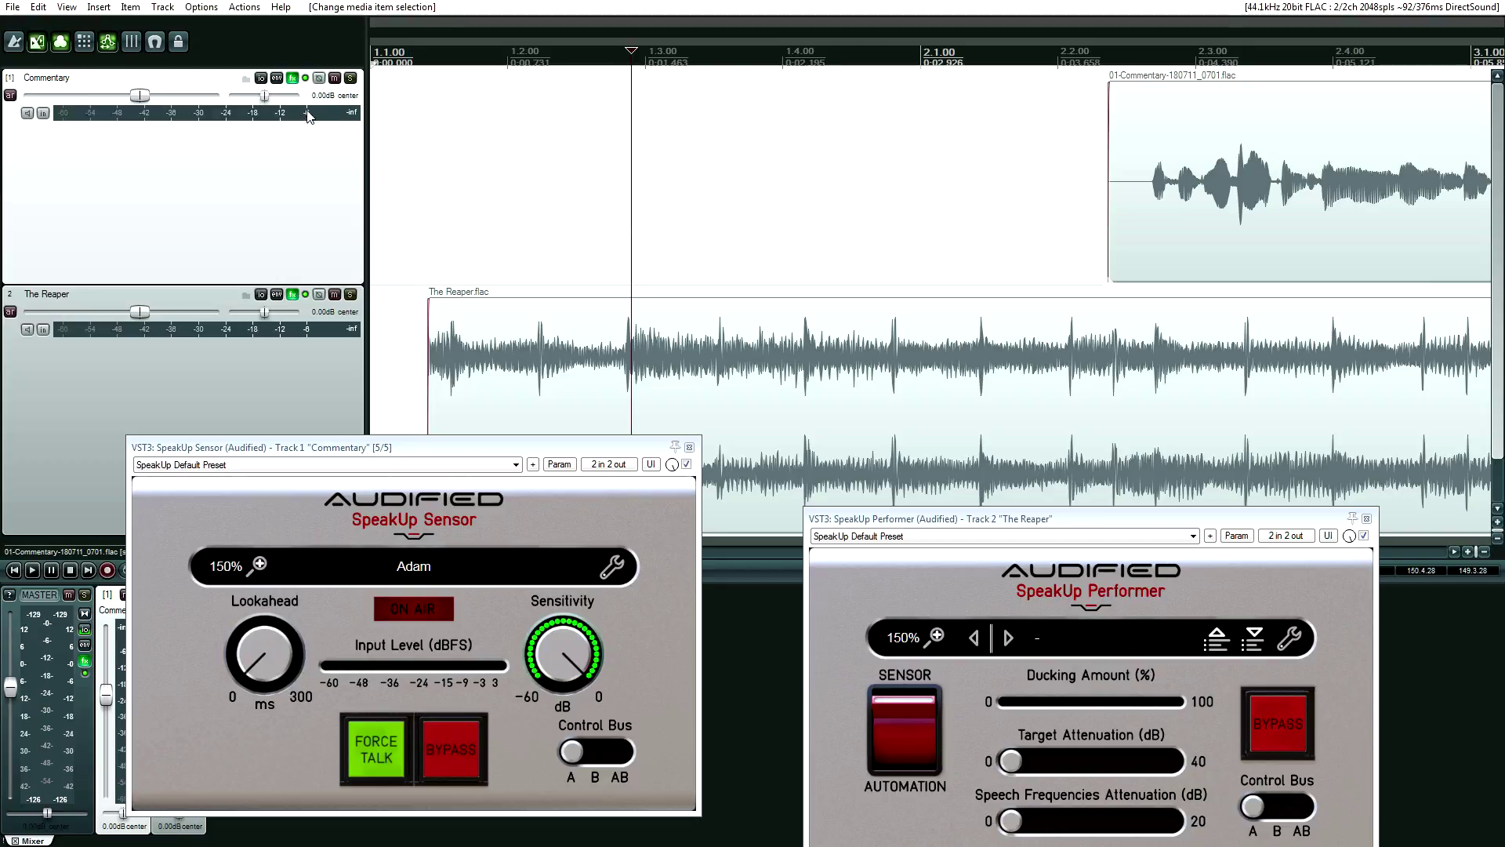
click(350, 79)
click(1138, 209)
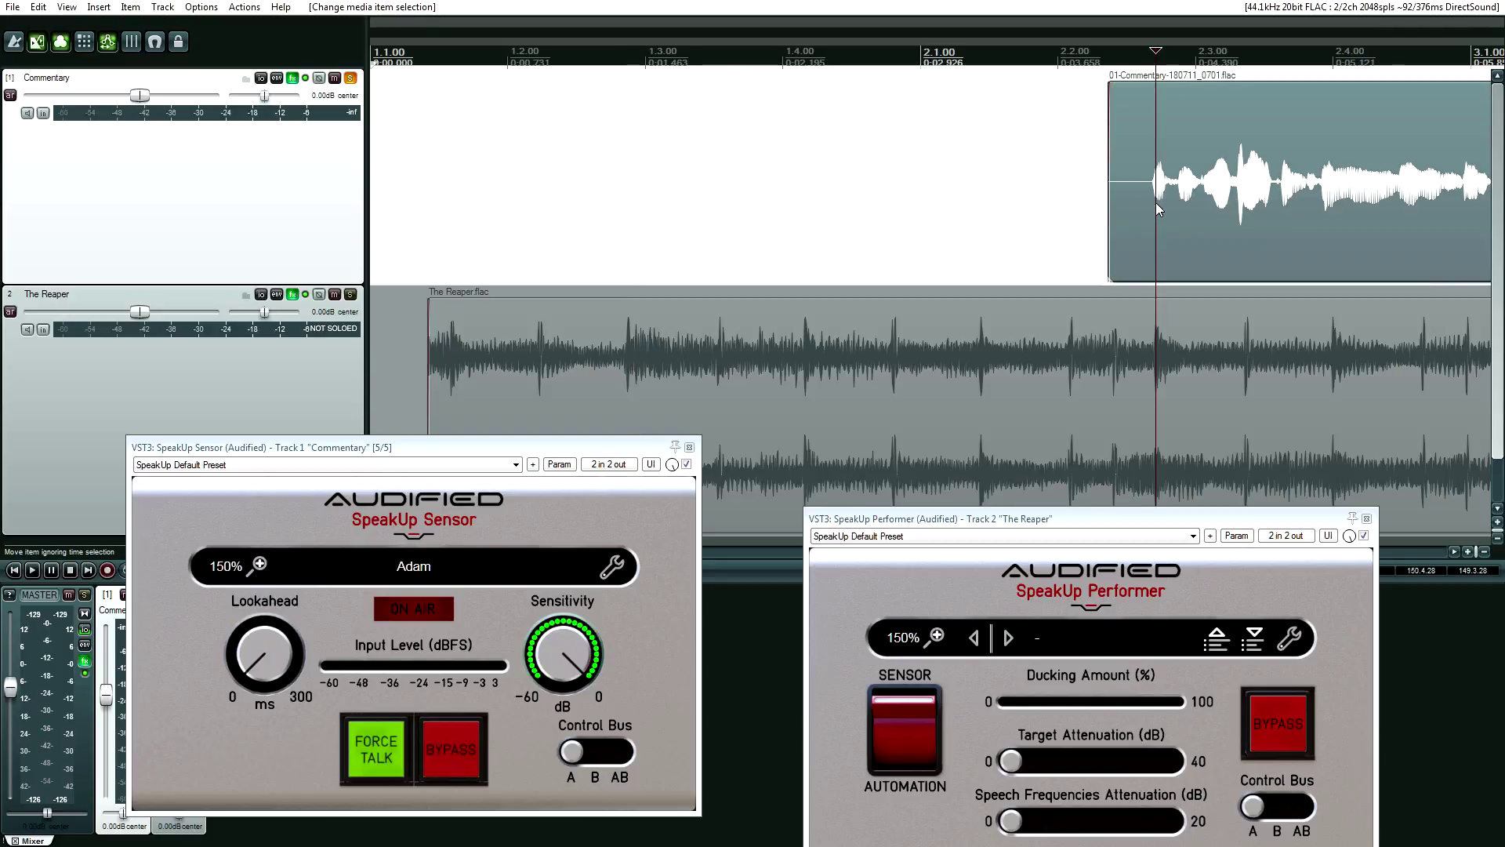
key(space)
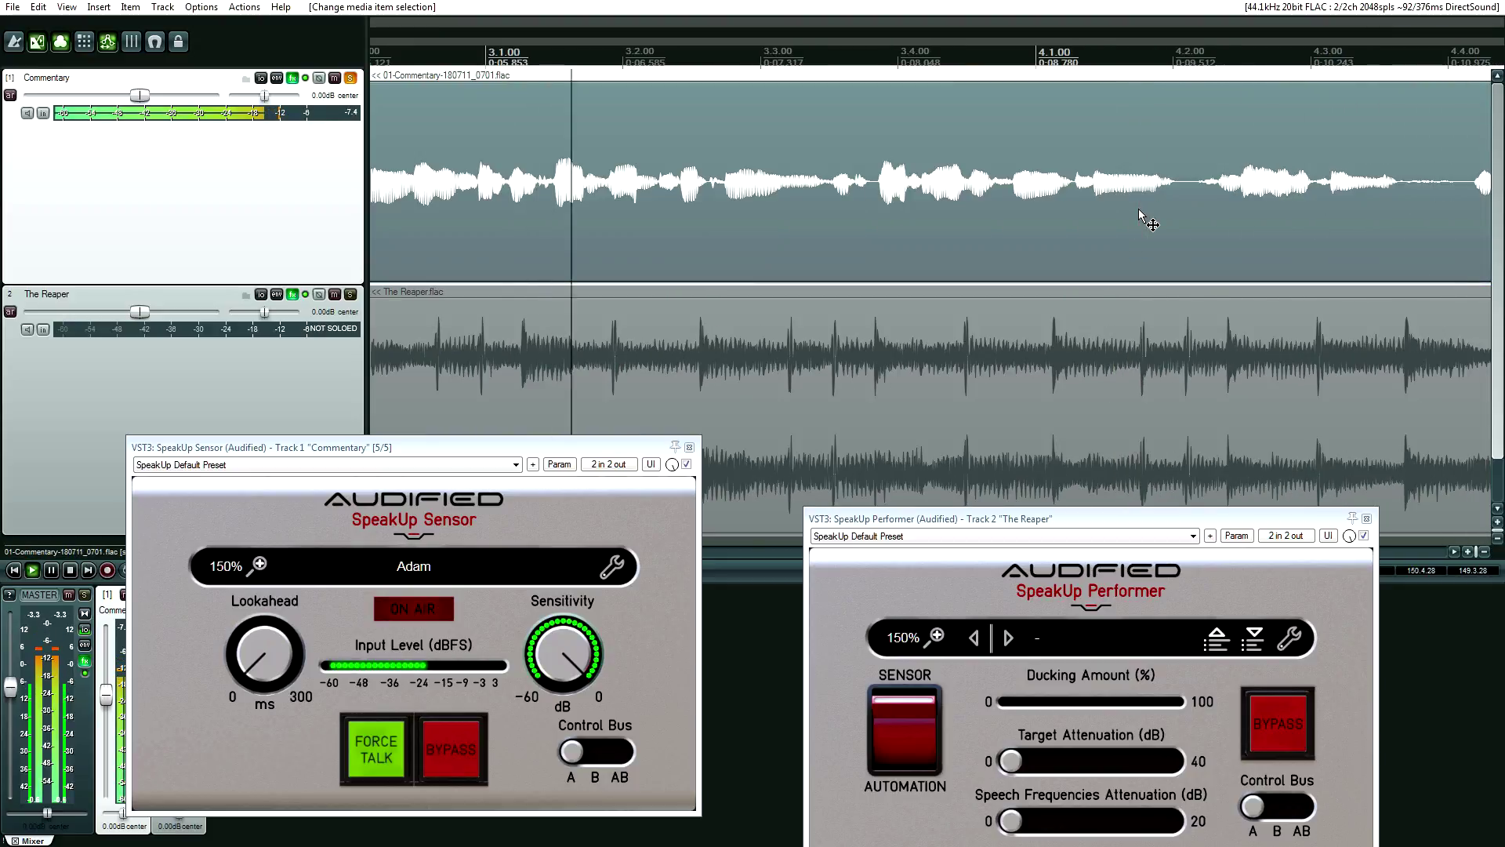
key(space)
key(Escape)
key(Home)
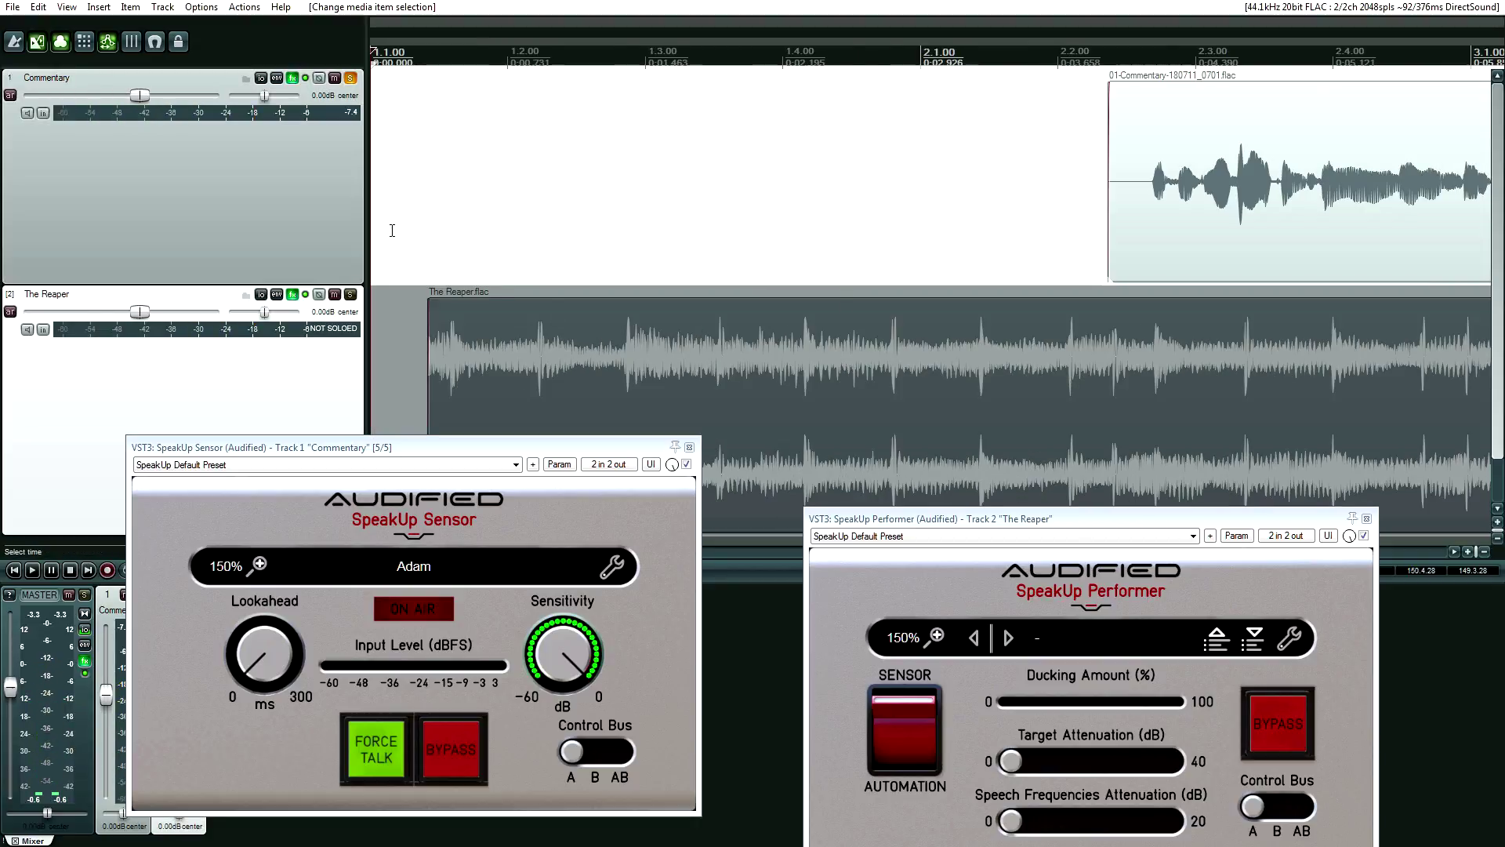
Step: Solo The Reaper alongside Commentary and play both tracks from the music intro into the commentary
click(351, 294)
key(space)
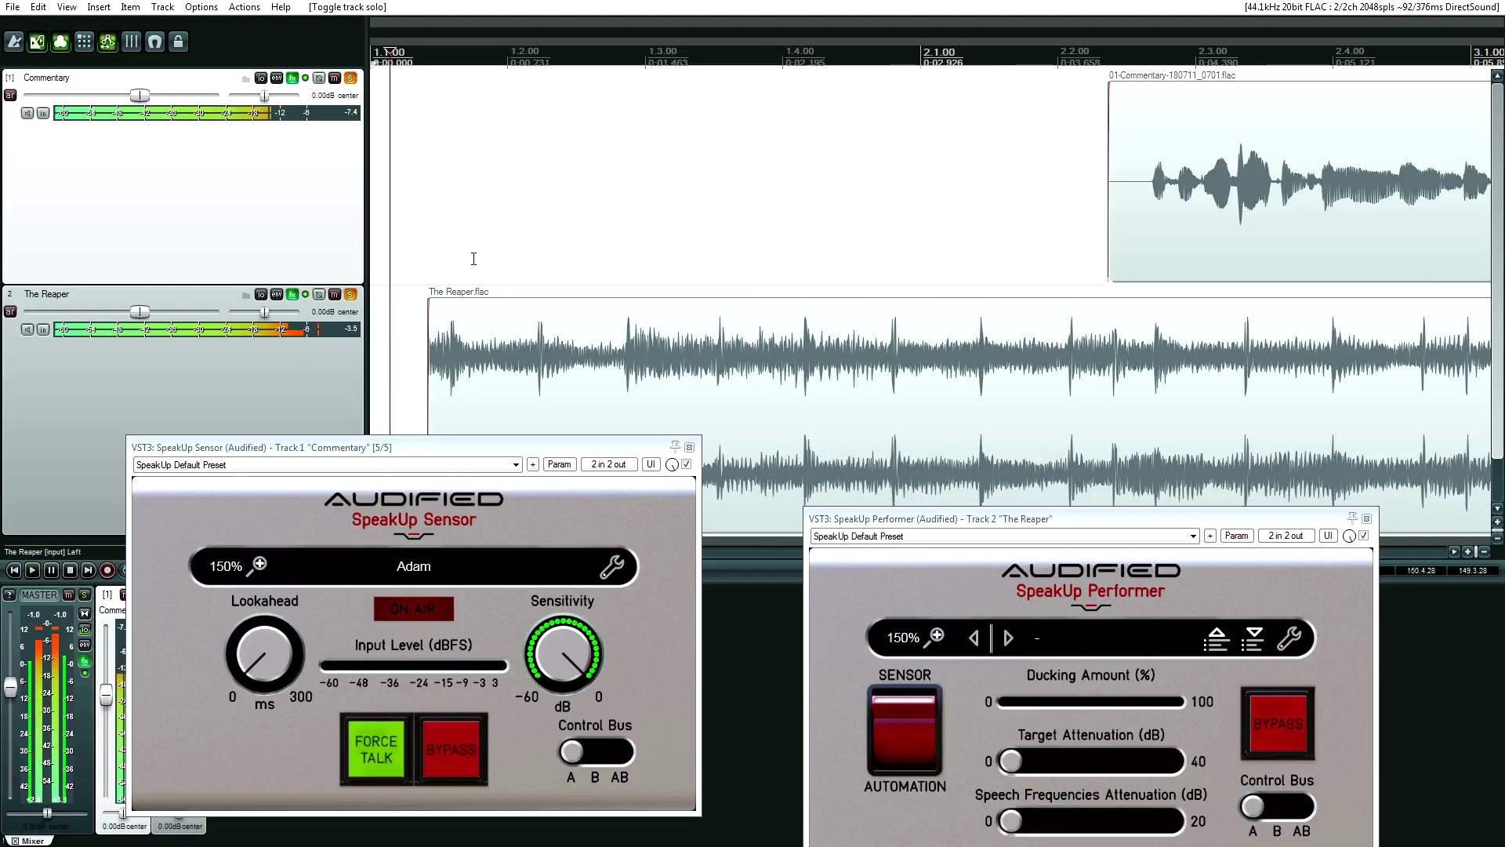
key(space)
key(space)
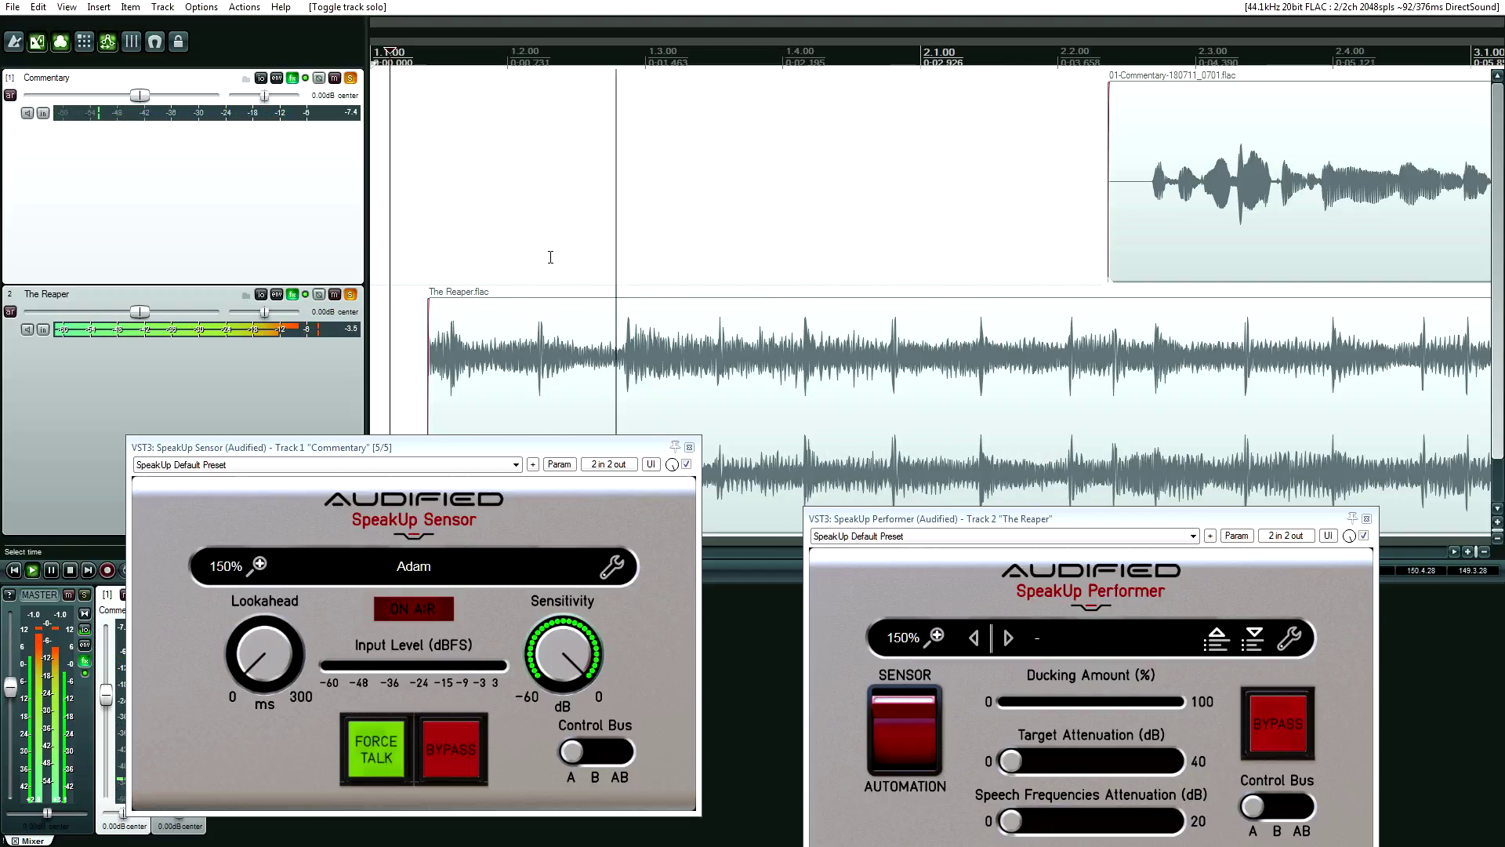
click(1009, 241)
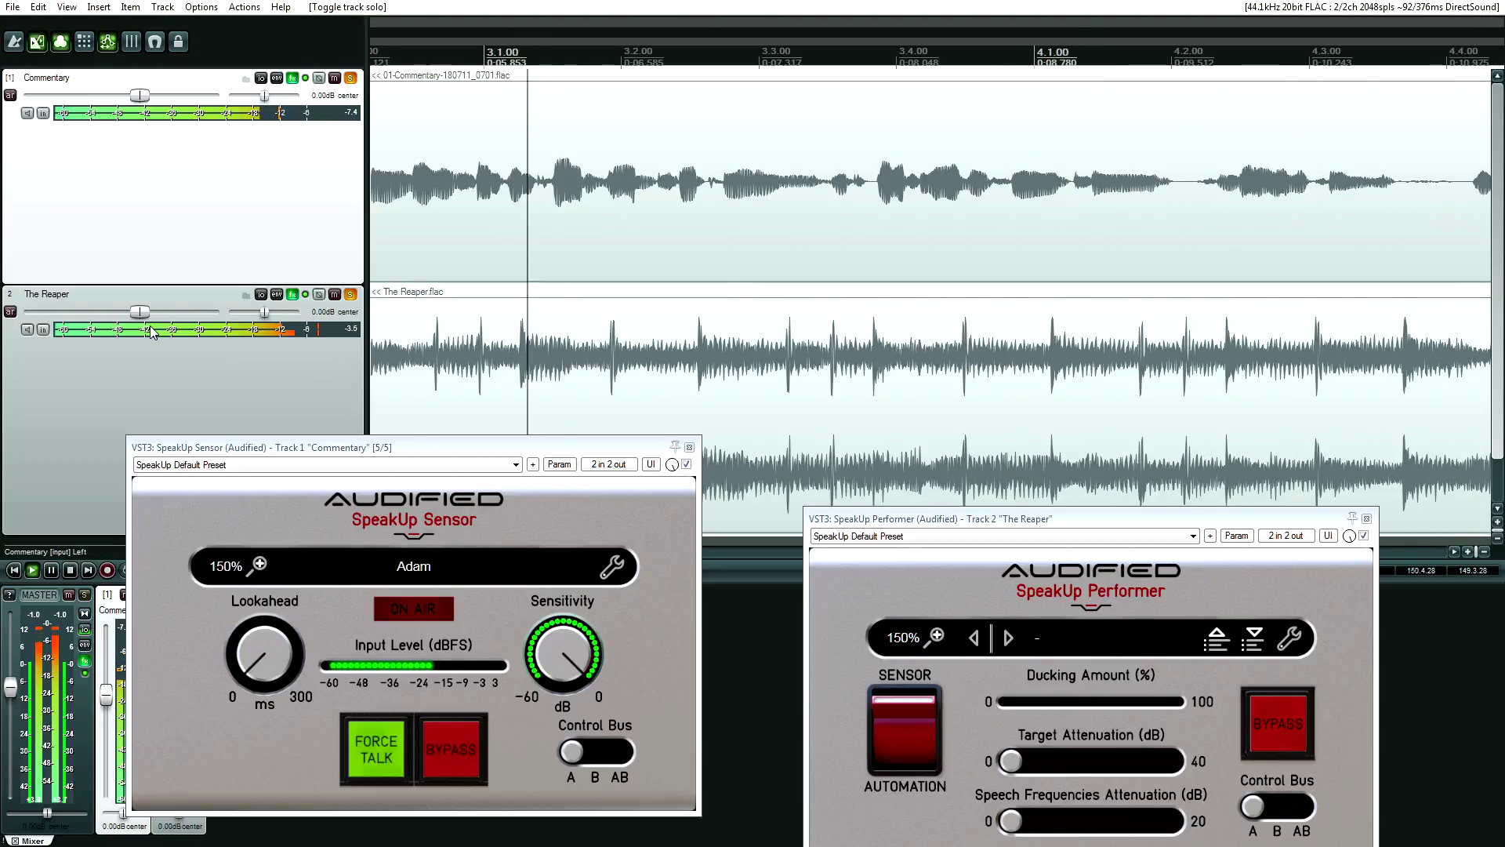
Step: Lower The Reaper's track volume to -1.70 dB during playback and stop
scroll(148, 326, down, 1)
scroll(141, 273, down, 2)
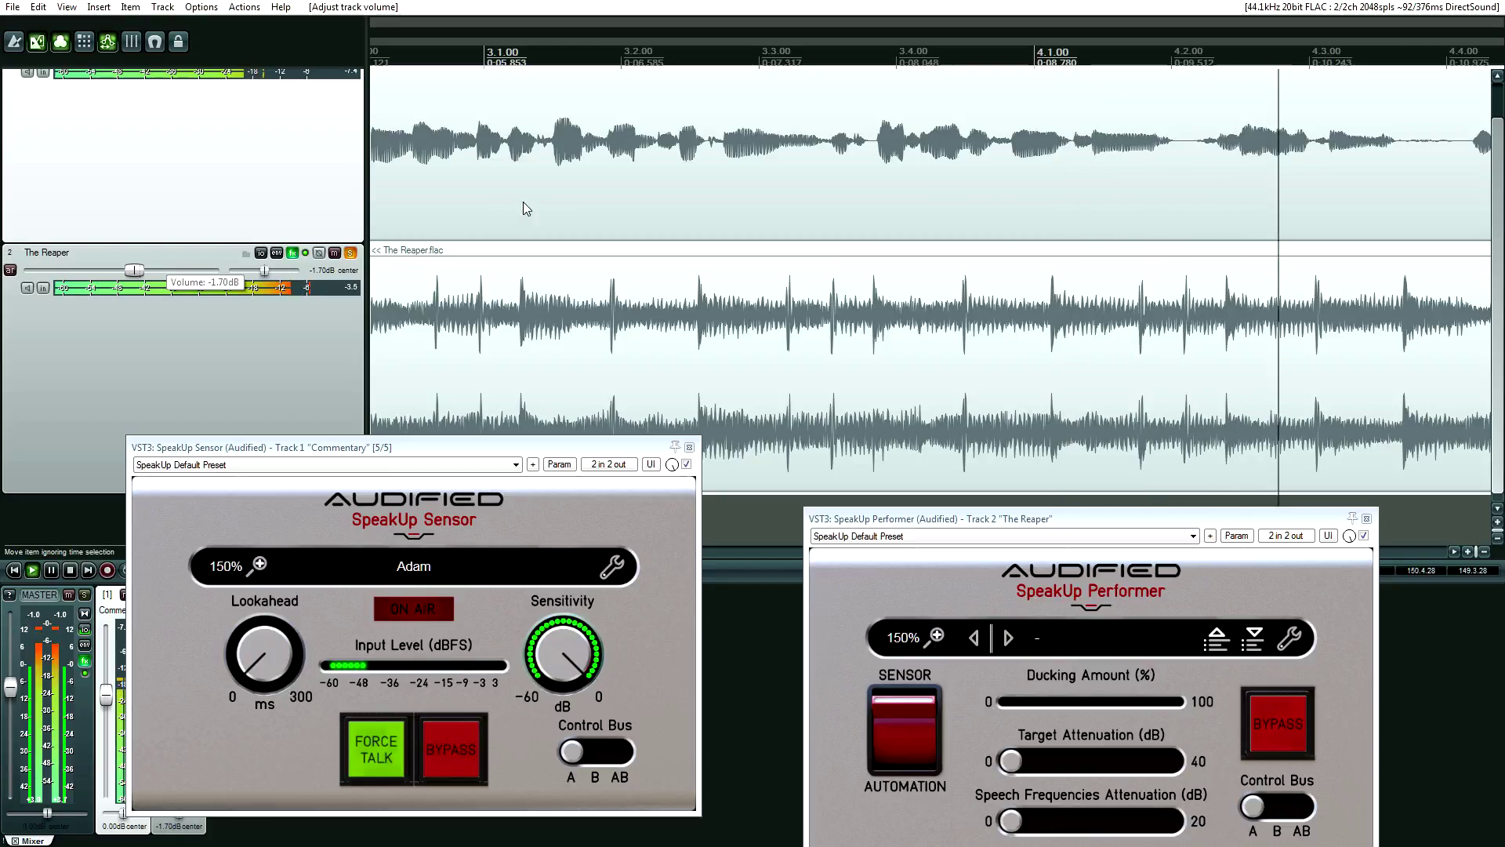
key(space)
Step: Replay both soloed tracks from the start of the music and again from just before the commentary clip
click(558, 194)
key(Home)
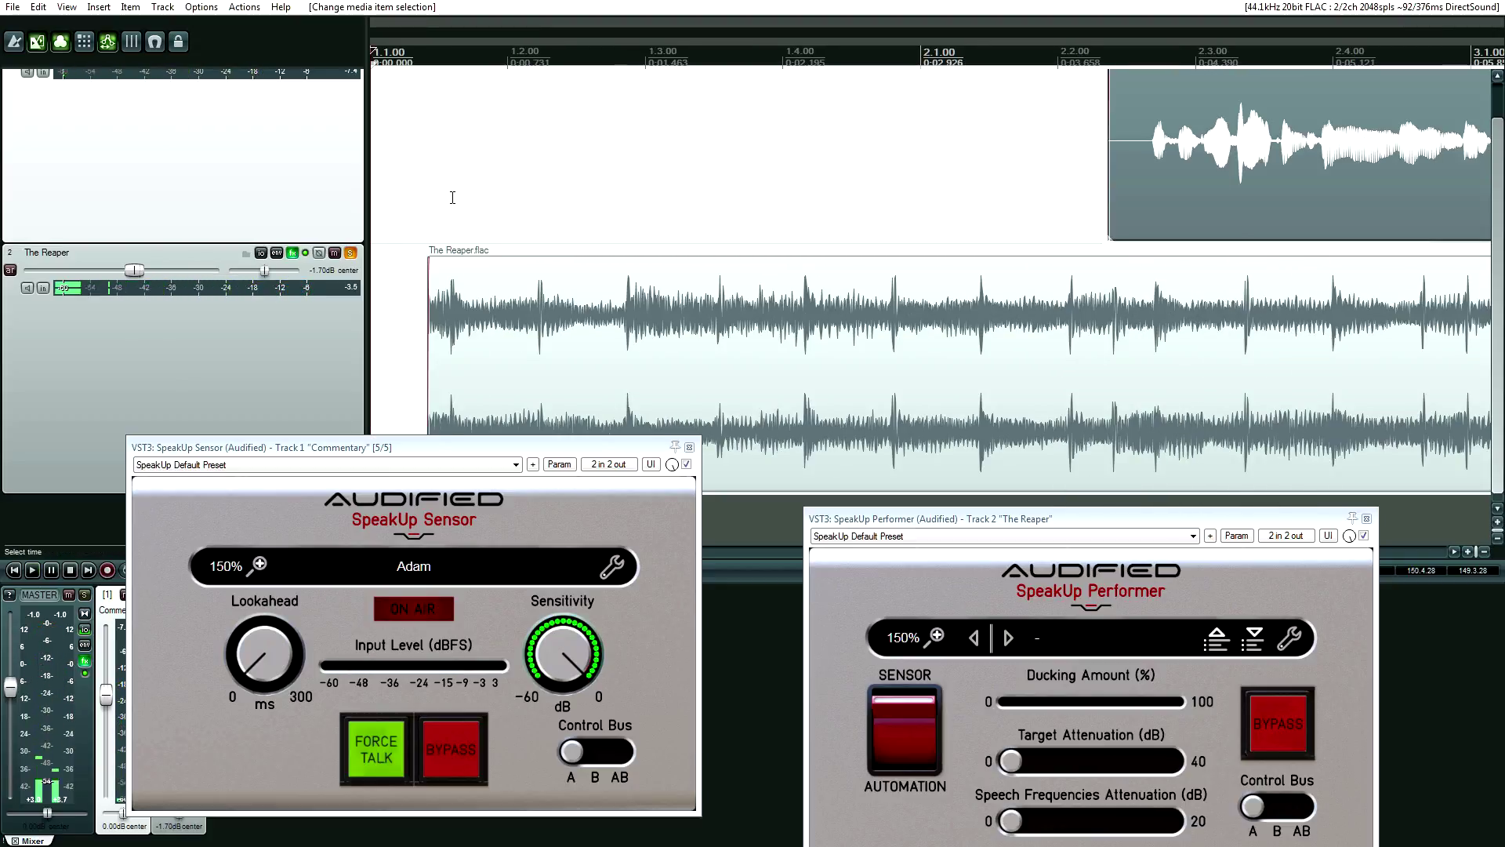
click(434, 201)
key(space)
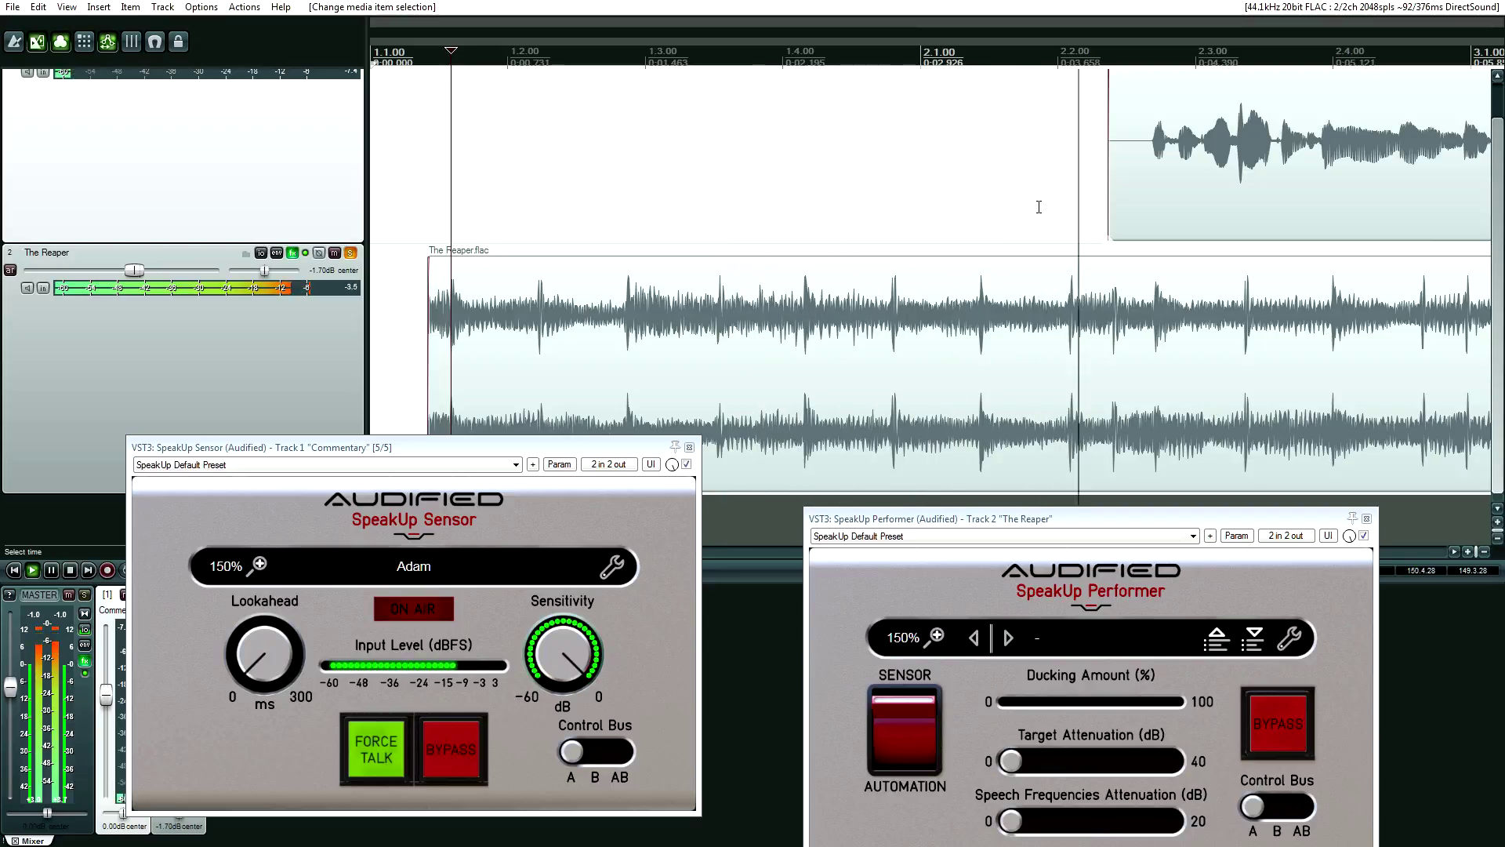
click(1099, 209)
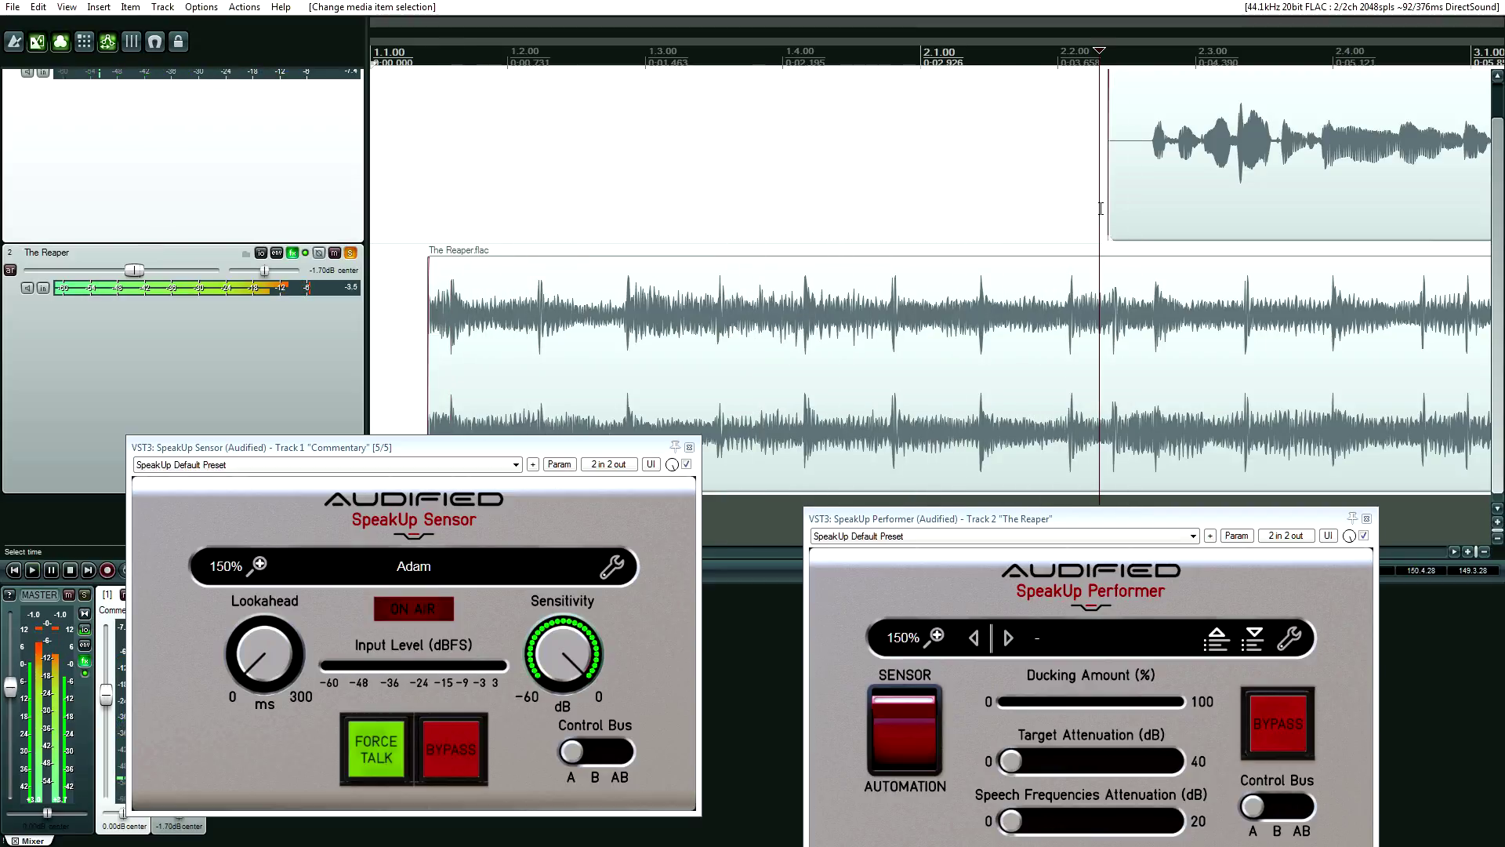
key(space)
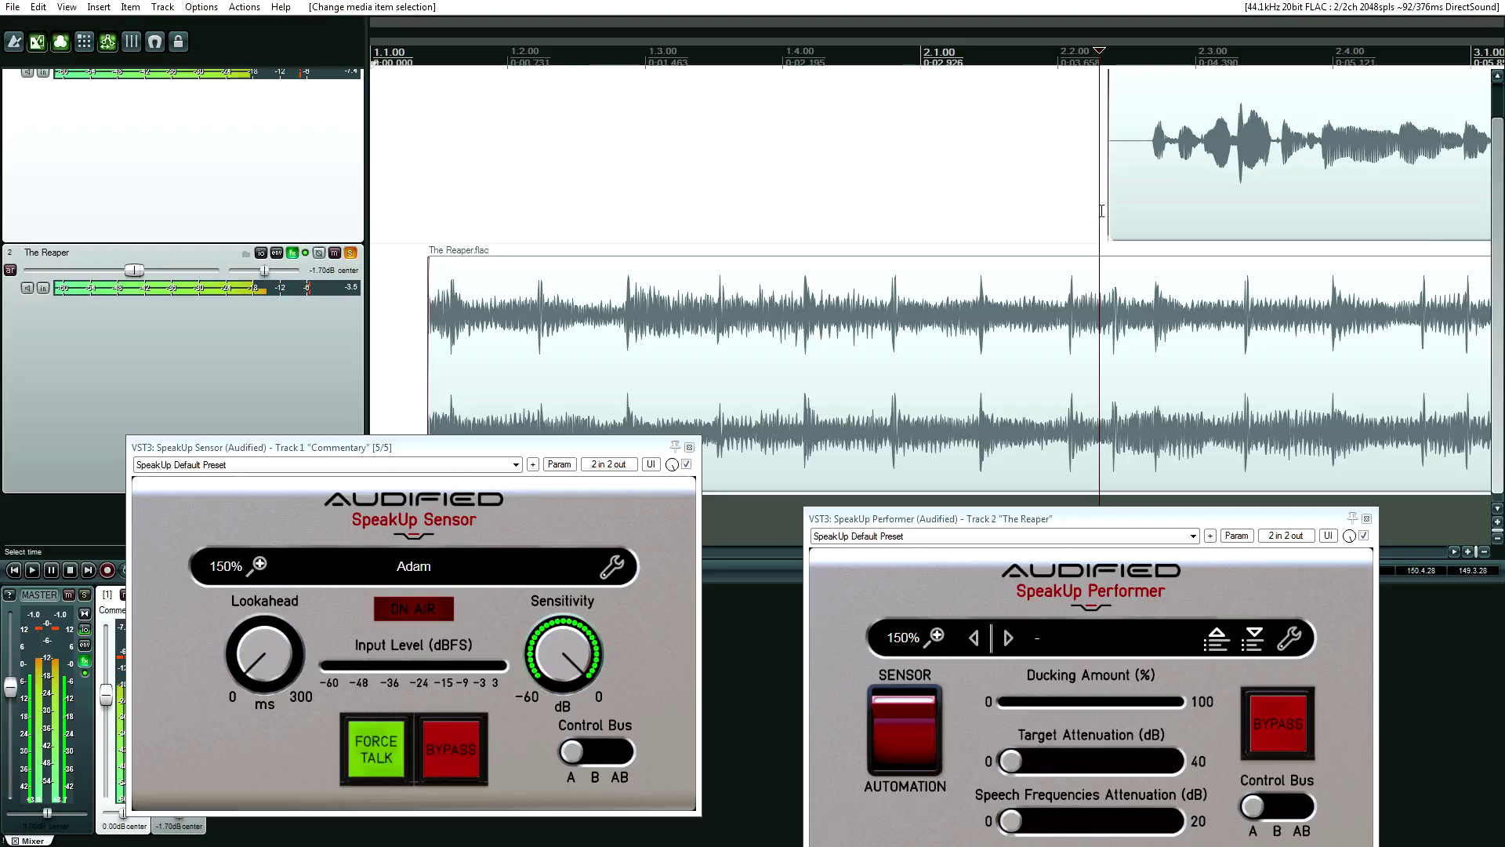
Step: Compare the commentary alone with the full mix by toggling The Reaper's solo off and on while playing
click(351, 253)
key(space)
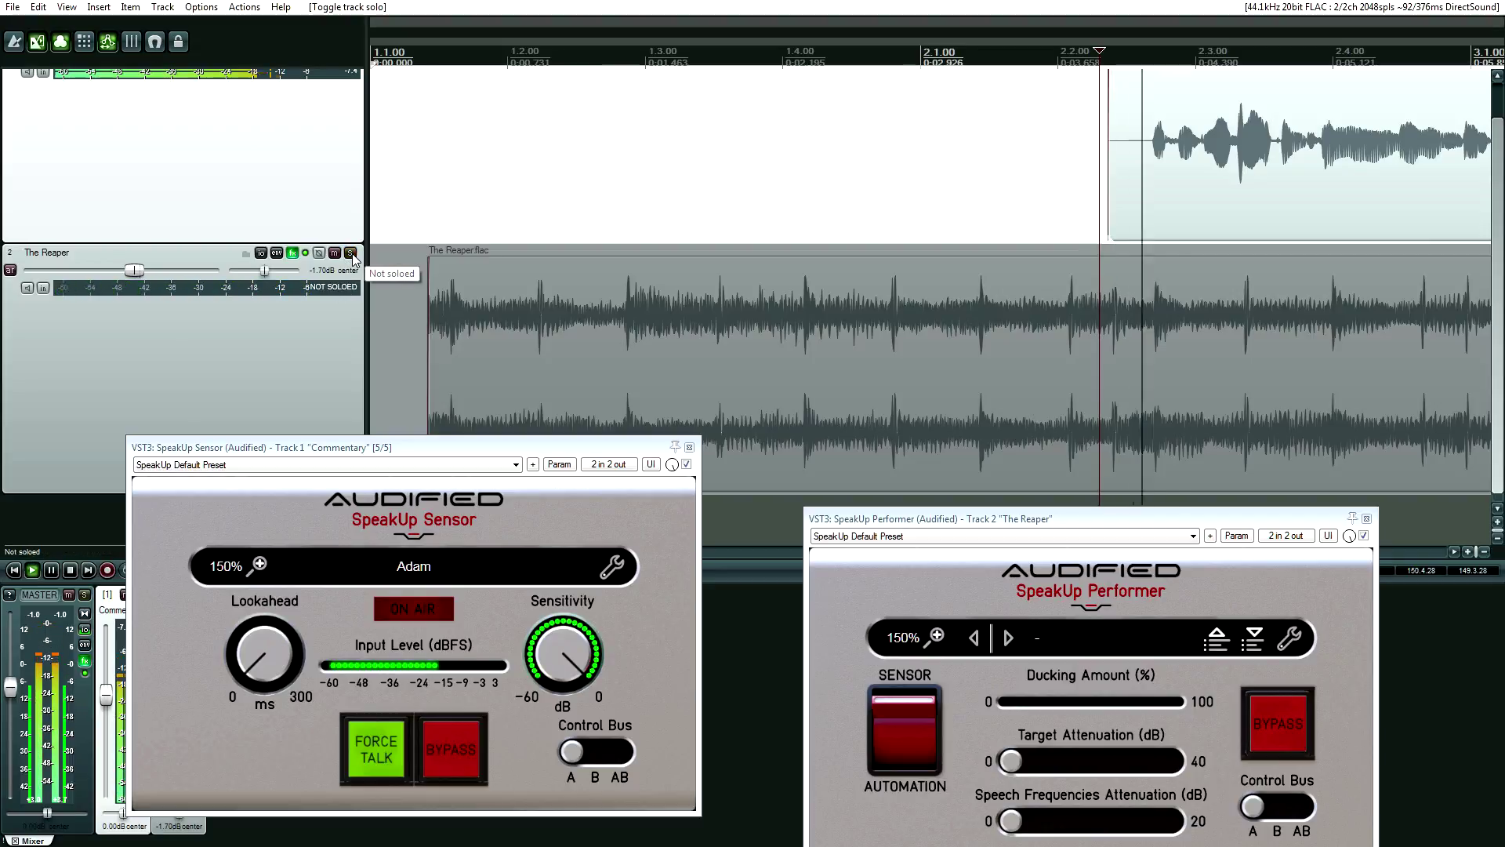
key(space)
click(351, 253)
key(space)
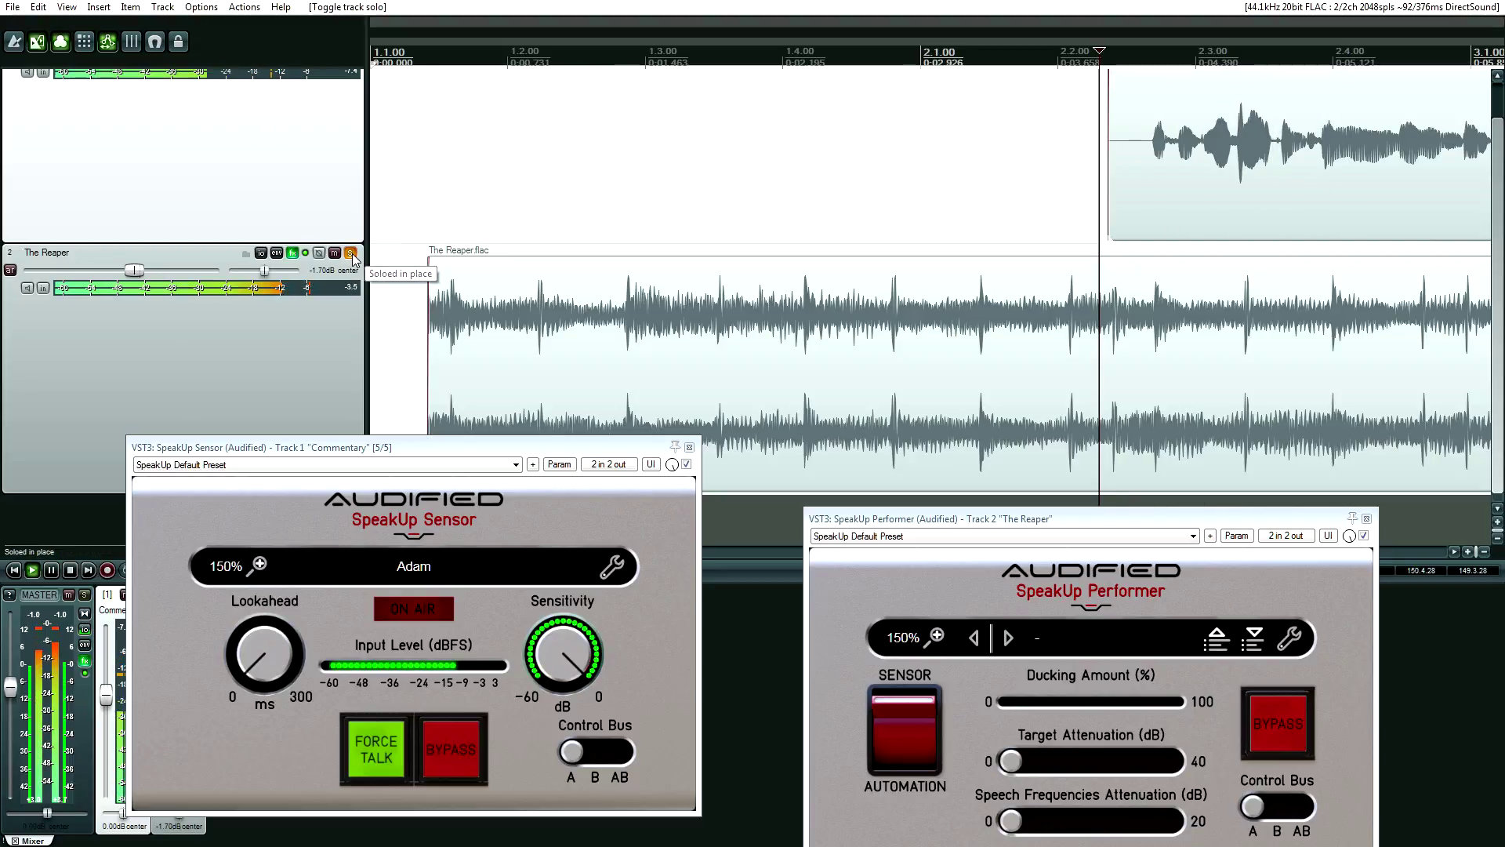
key(space)
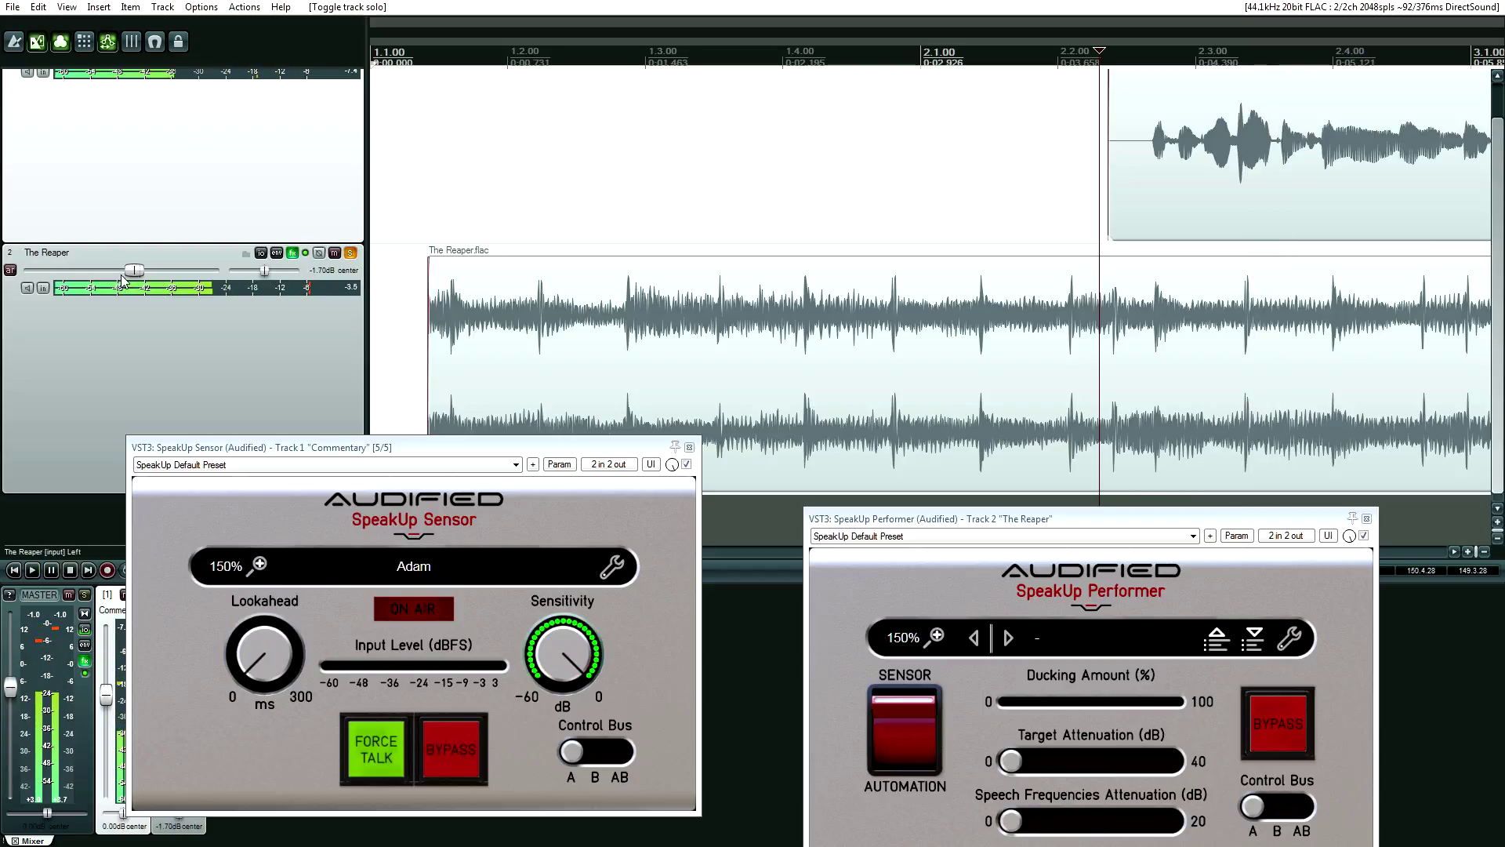
Step: Lower The Reaper's track volume to -3.42 dB and take the track out of solo
scroll(122, 276, down, 2)
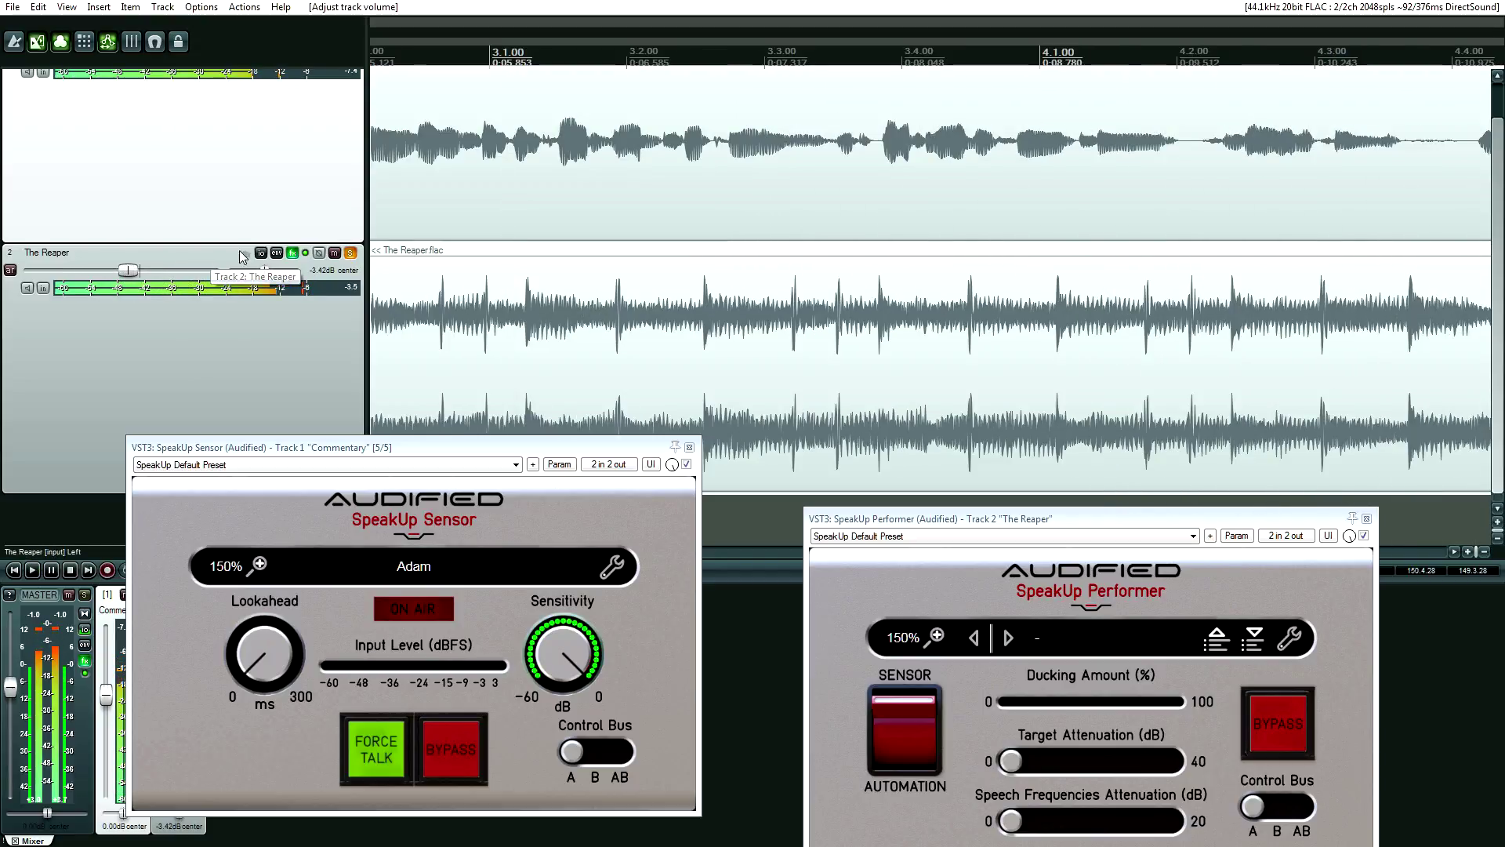
click(350, 253)
click(474, 216)
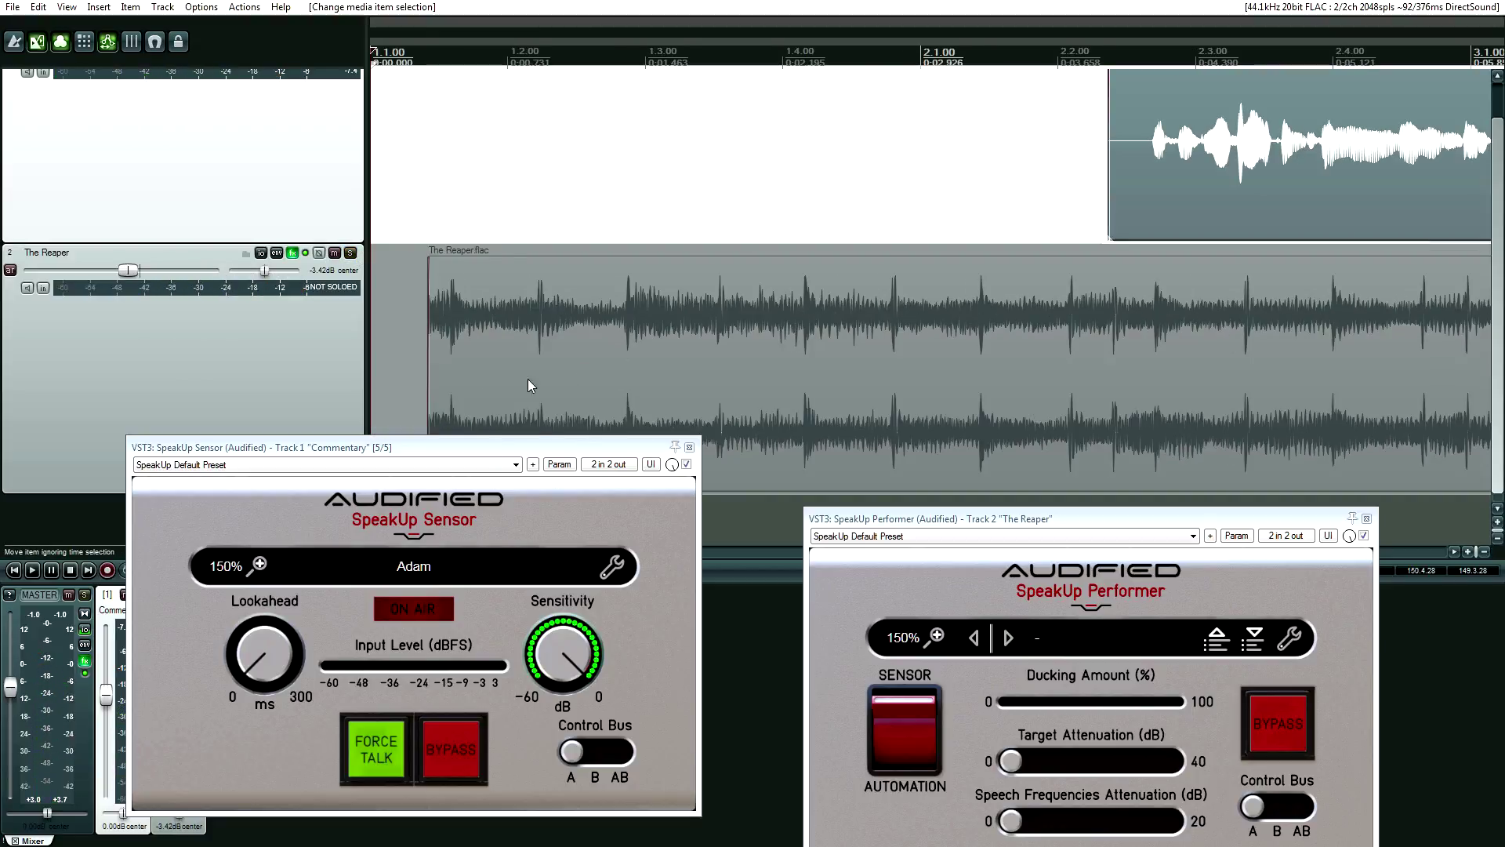
Step: Move the SpeakUp Sensor window higher and leave only the Commentary track soloed
scroll(1301, 182, up, 1)
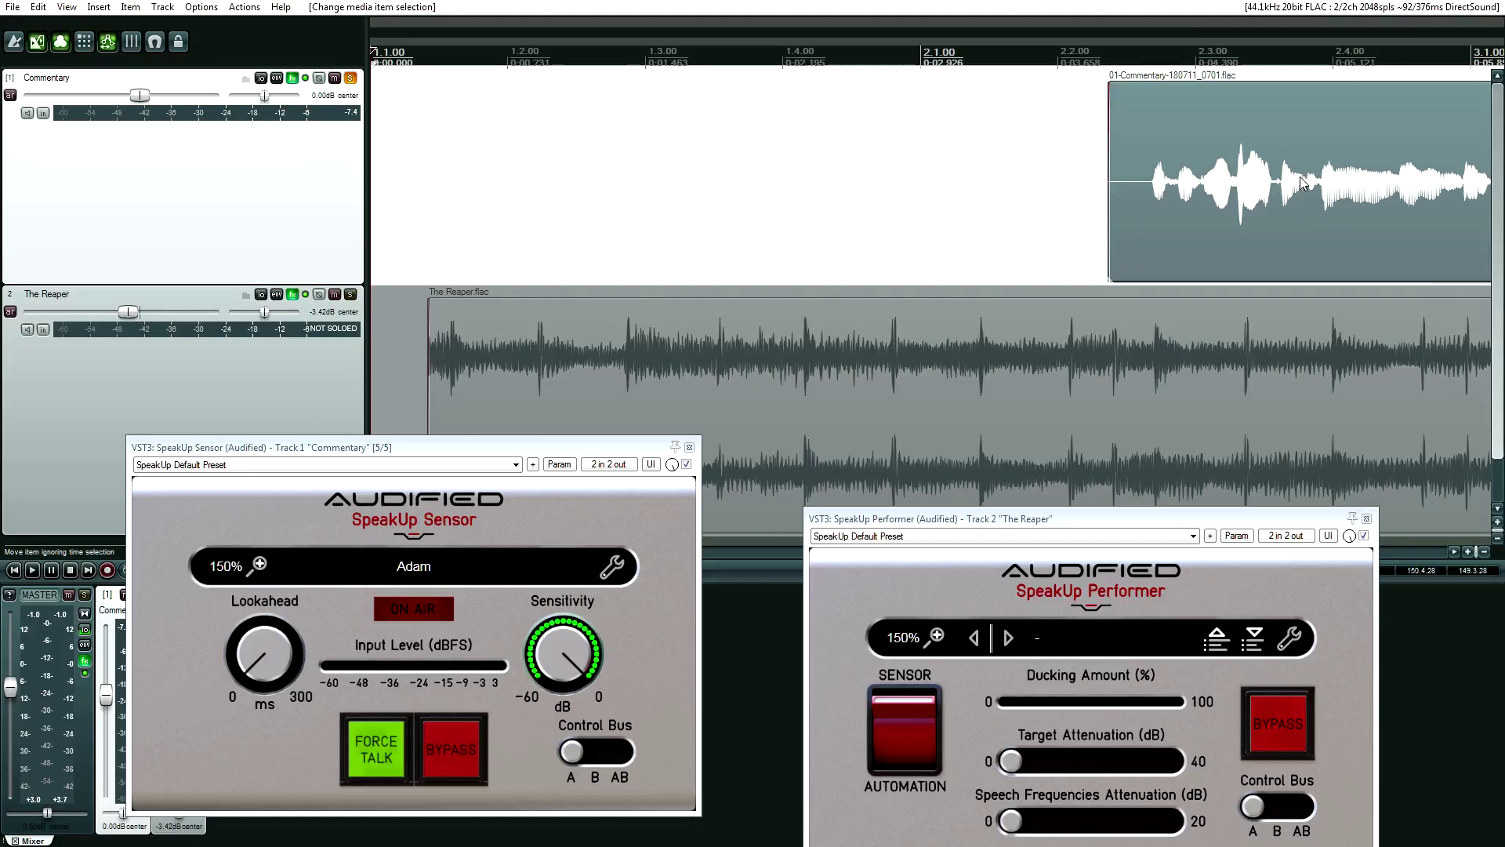
click(350, 294)
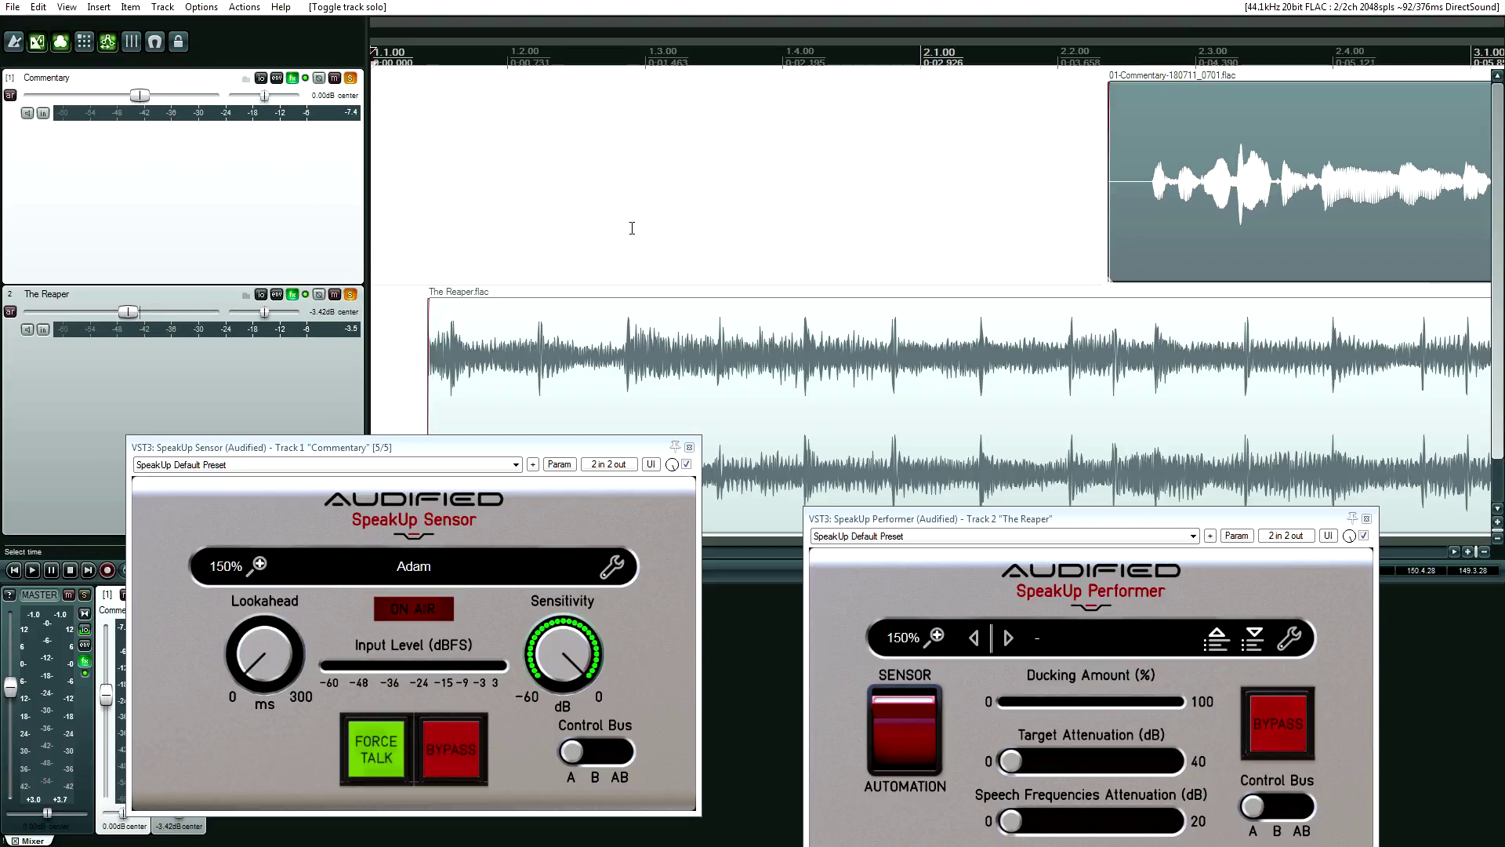
drag(443, 459, 409, 339)
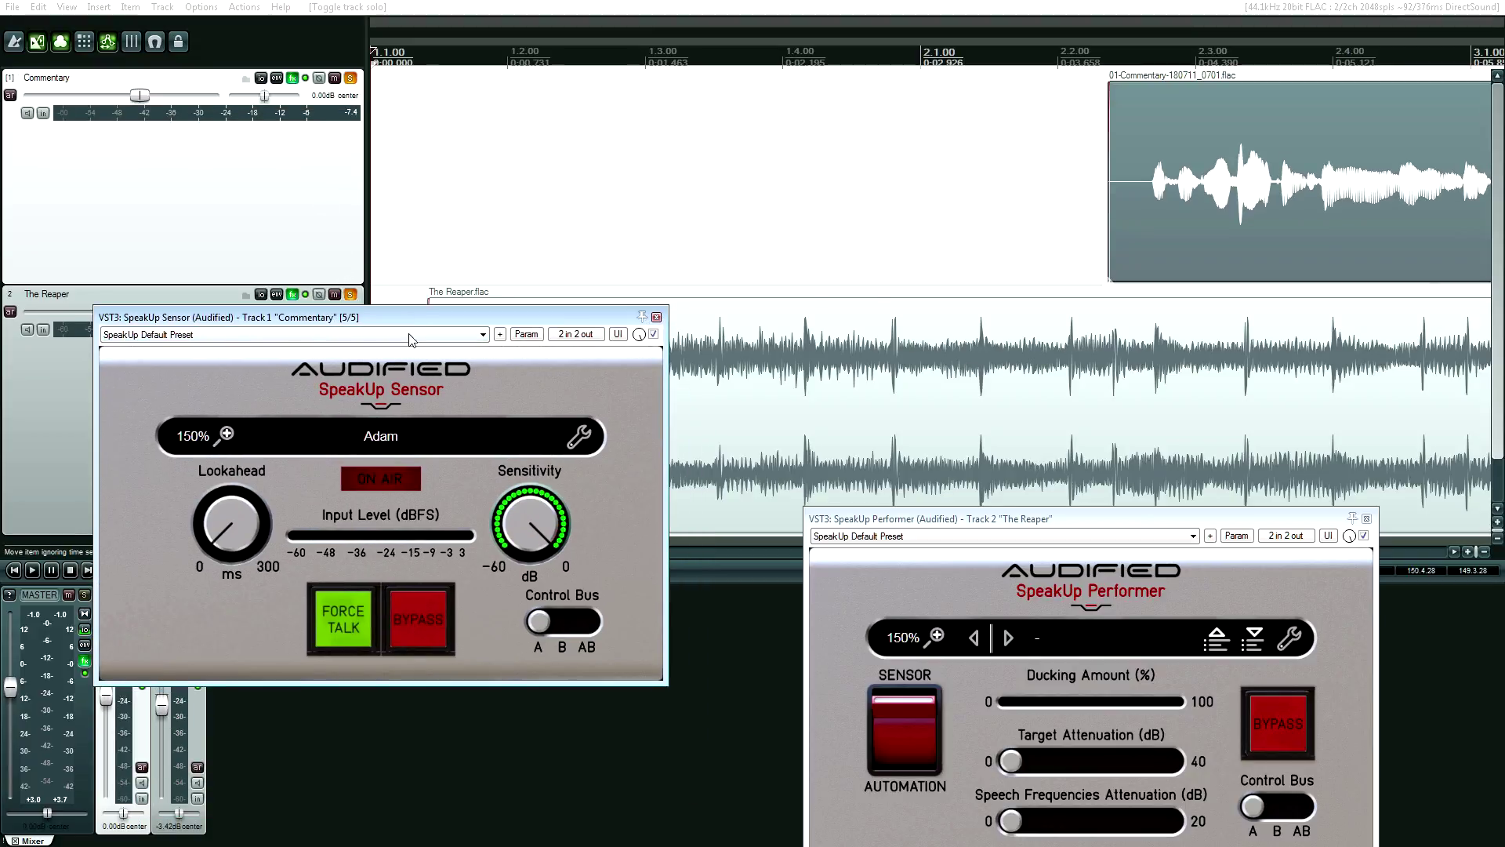
click(349, 294)
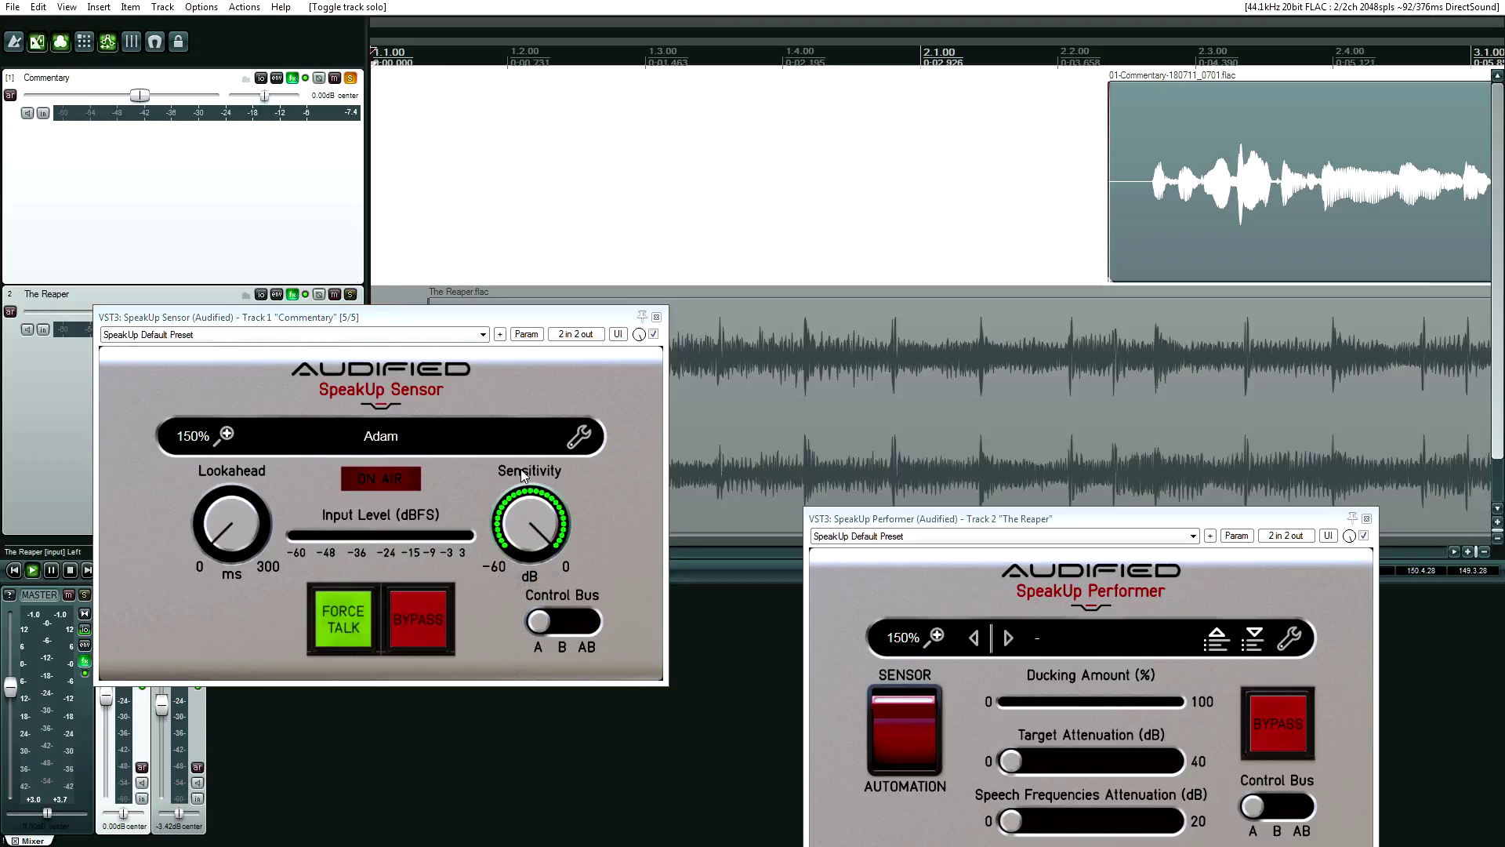
Step: Play the soloed commentary and set SpeakUp Sensor's Sensitivity to -29.0 dB
click(1145, 219)
key(space)
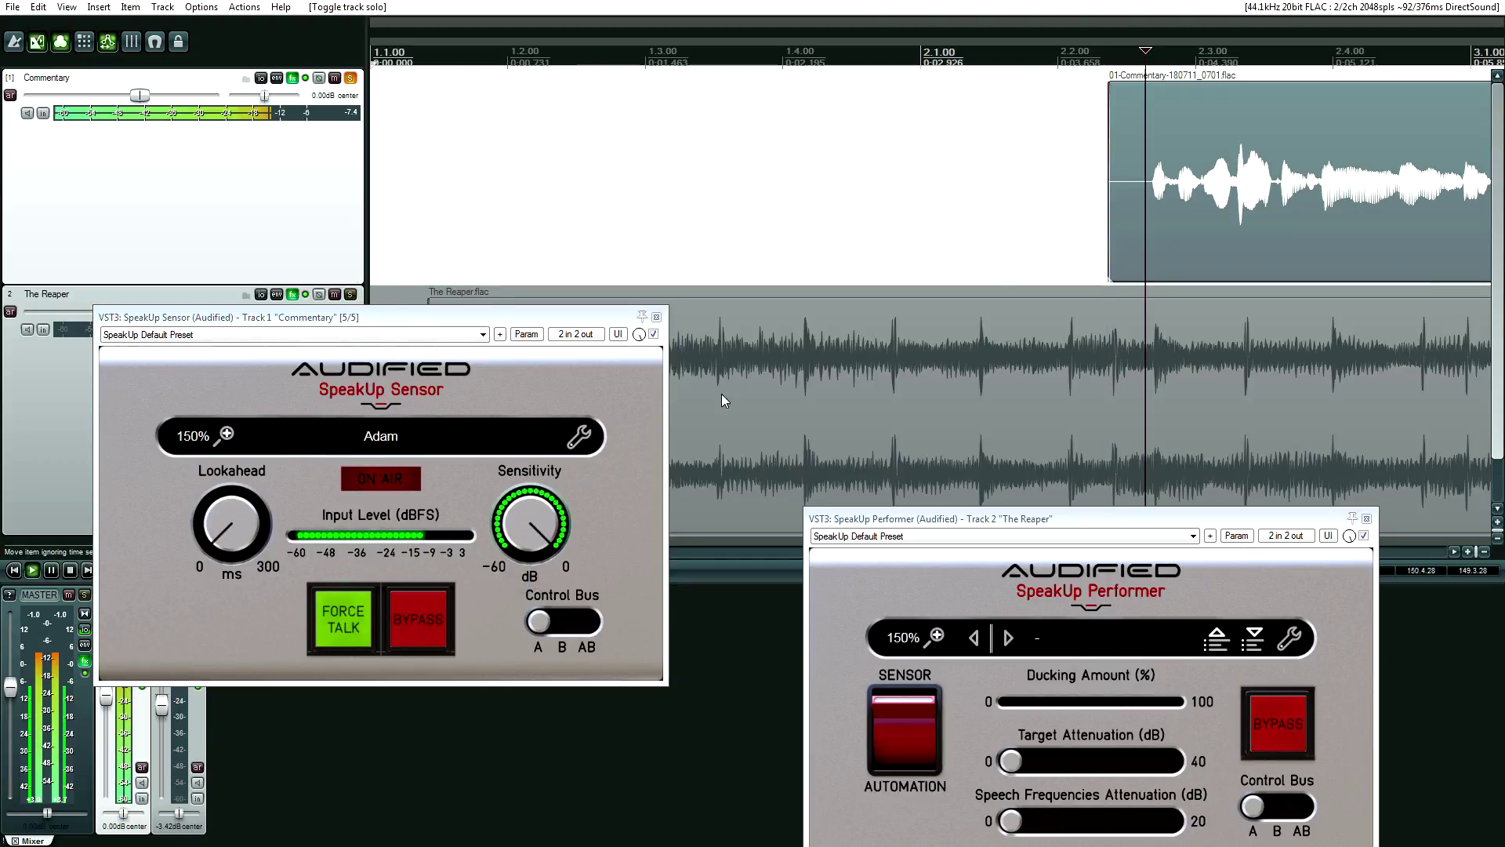
drag(521, 514, 525, 620)
drag(538, 524, 534, 536)
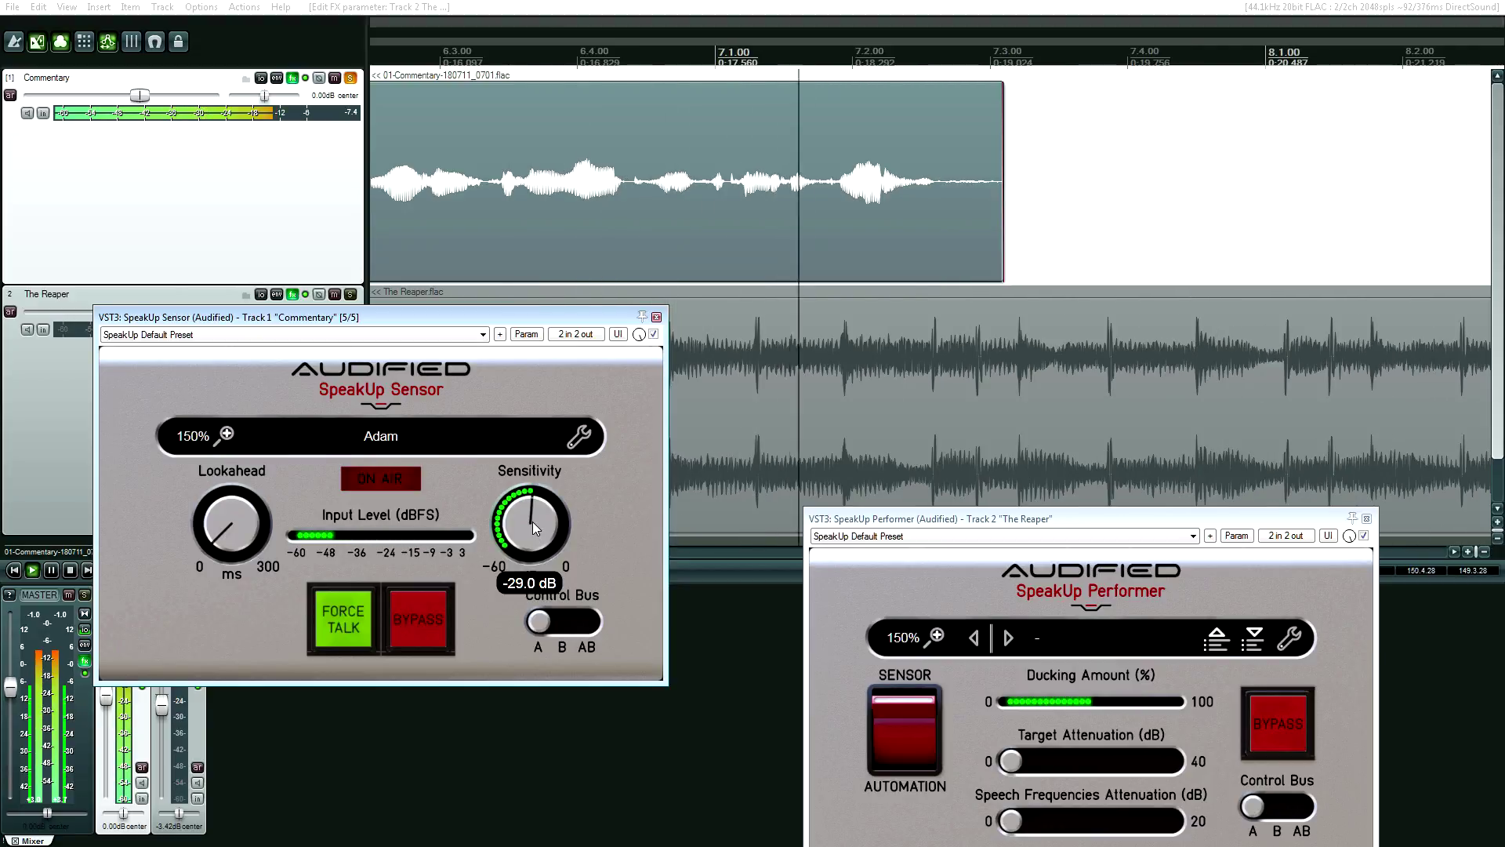
key(space)
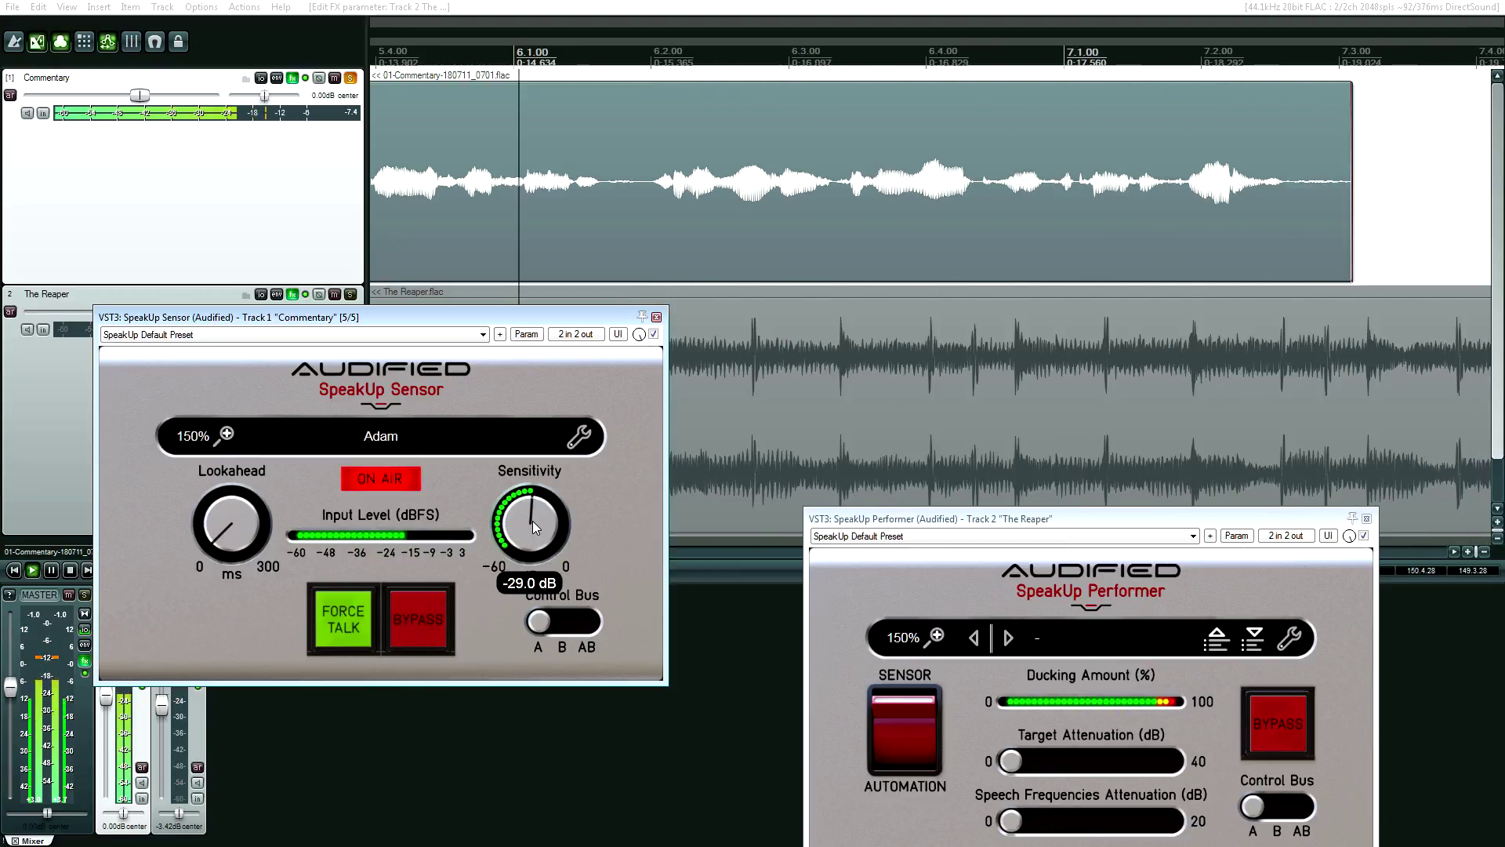
Step: Move the SpeakUp Performer window back up so all its controls show, and return to the project start
click(608, 205)
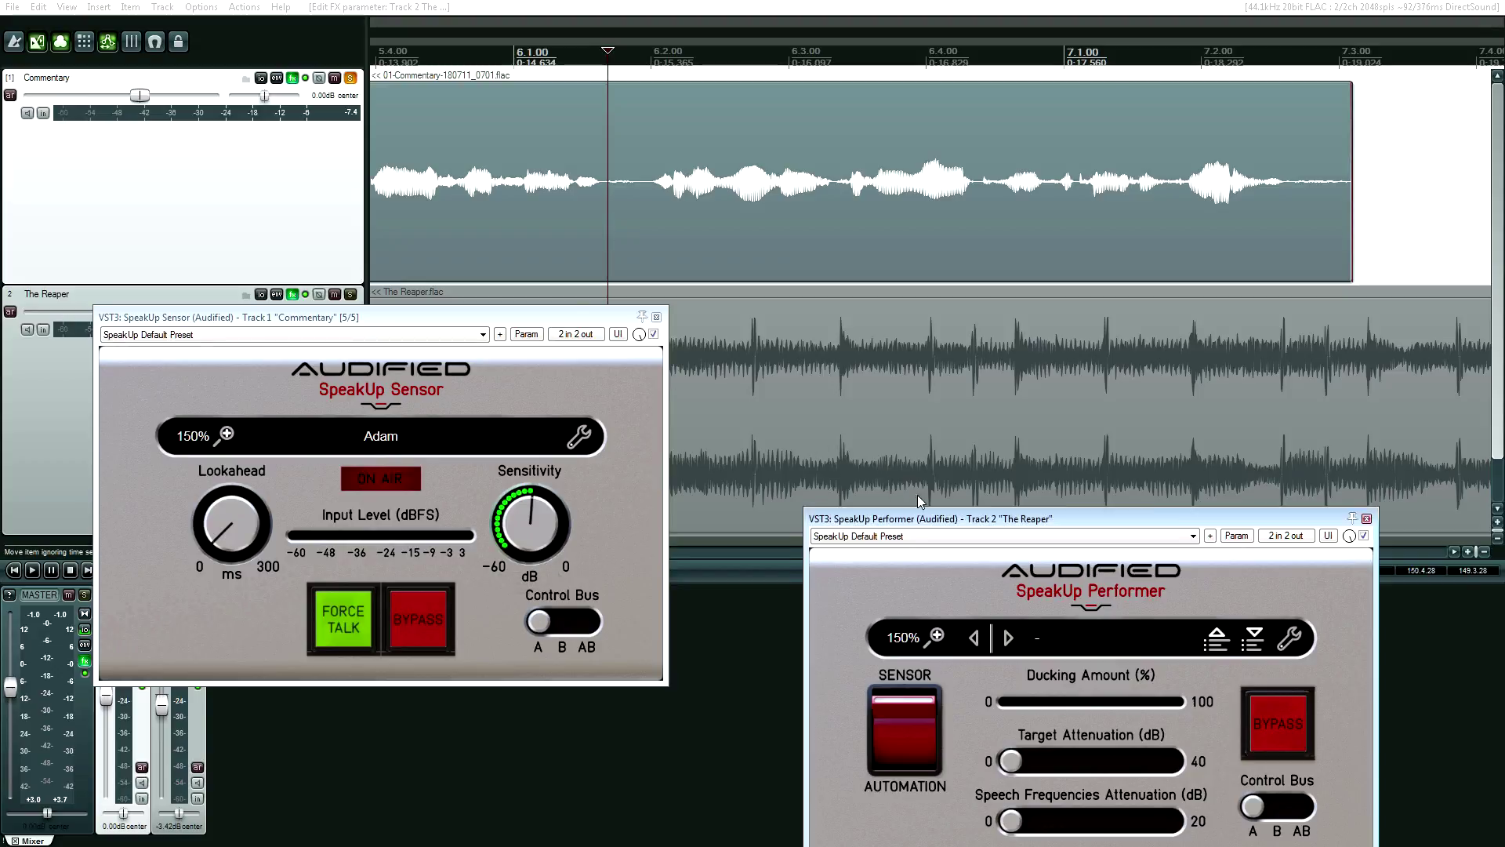
drag(918, 518, 906, 331)
key(Home)
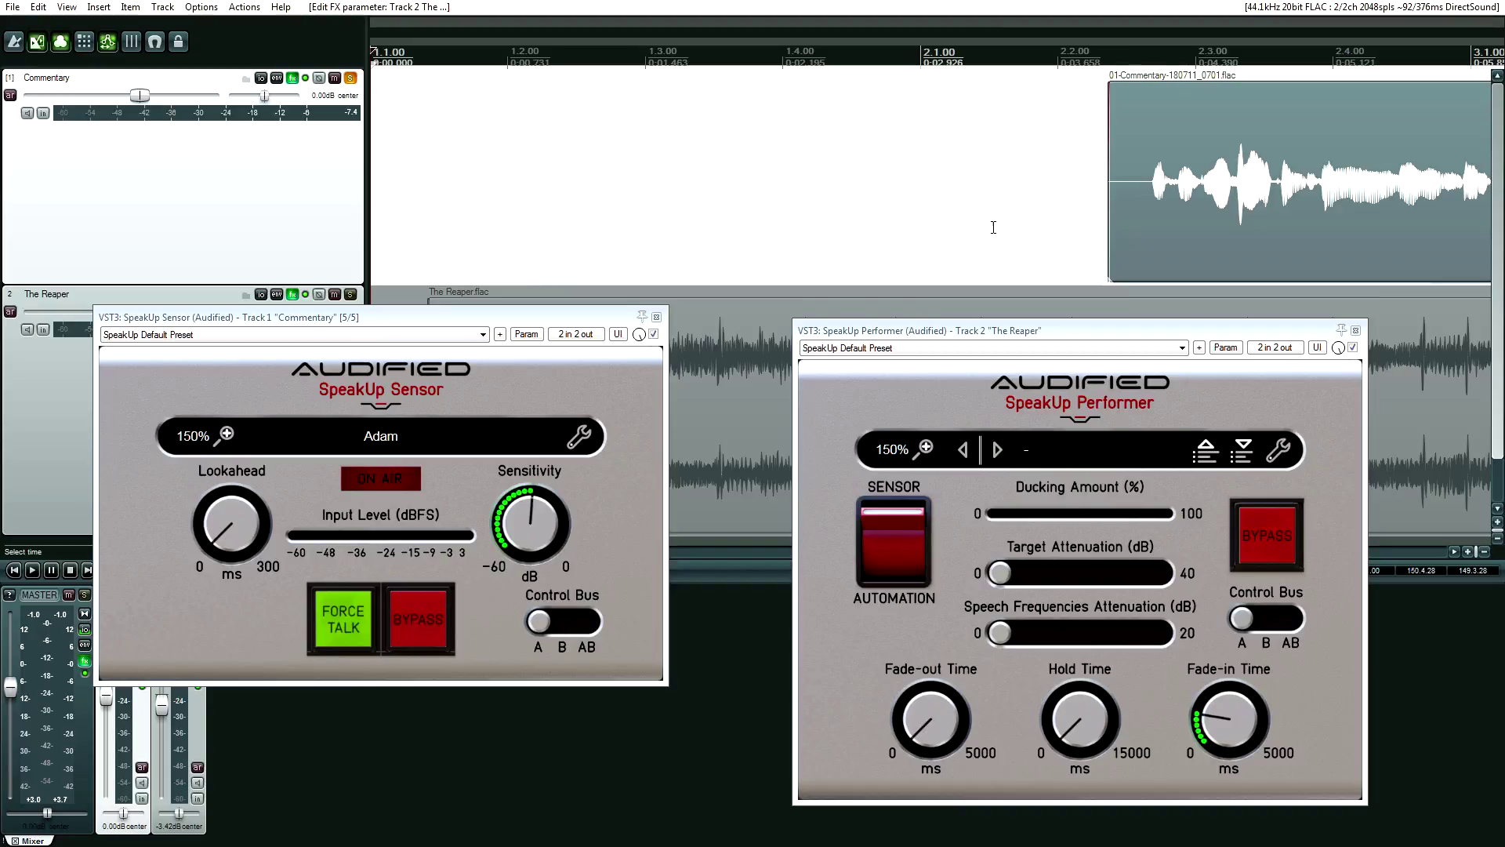
Step: Place the edit cursor in the gap before the commentary clip and turn on Force Talk in SpeakUp Sensor
click(818, 232)
click(355, 621)
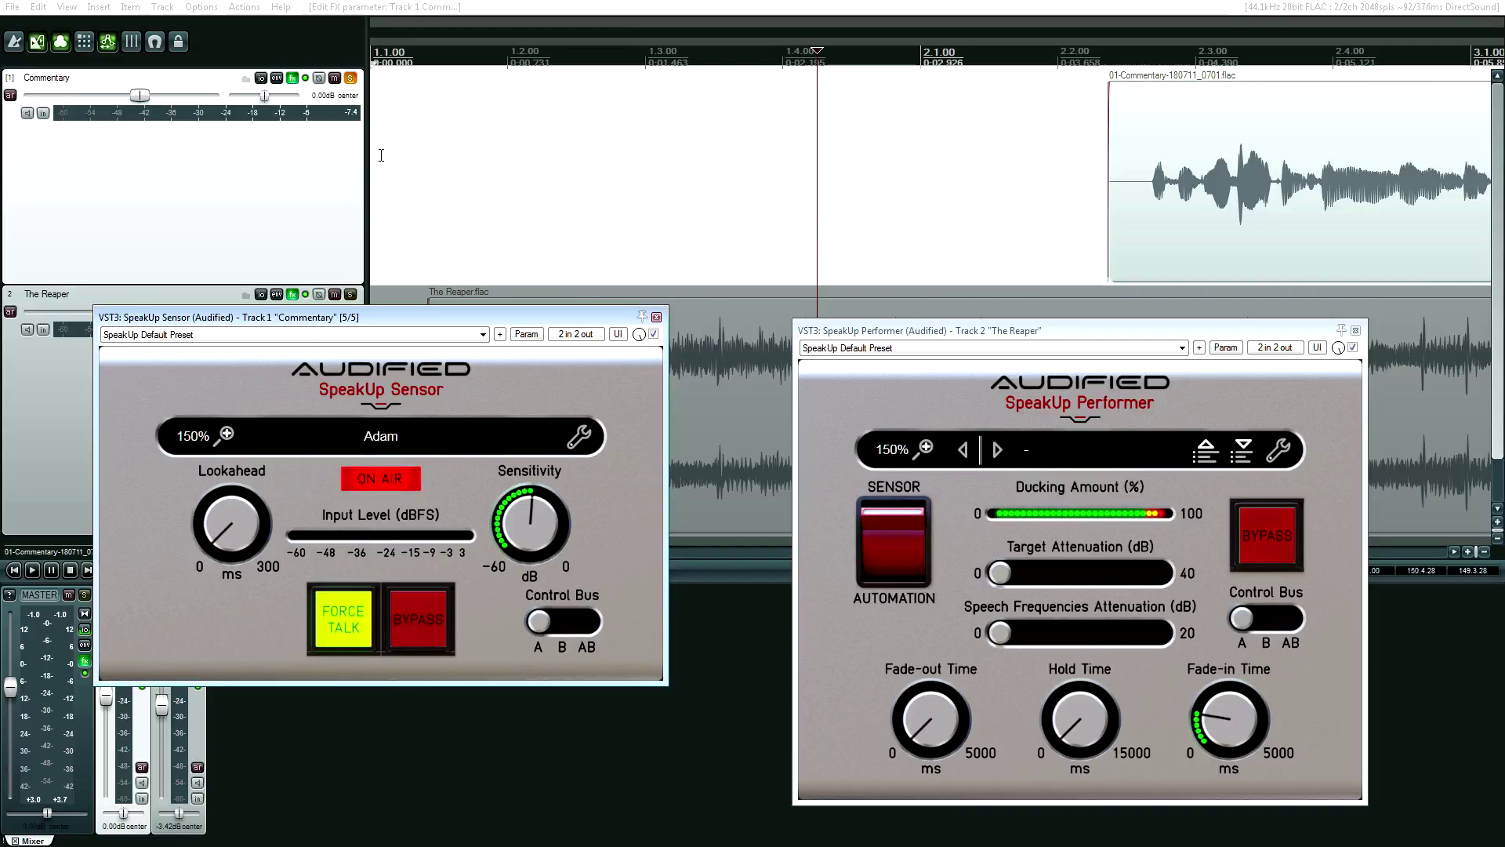
Step: Place the edit cursor in the gap before the commentary, lower the SpeakUp Sensor window and unsolo the Commentary track
click(939, 263)
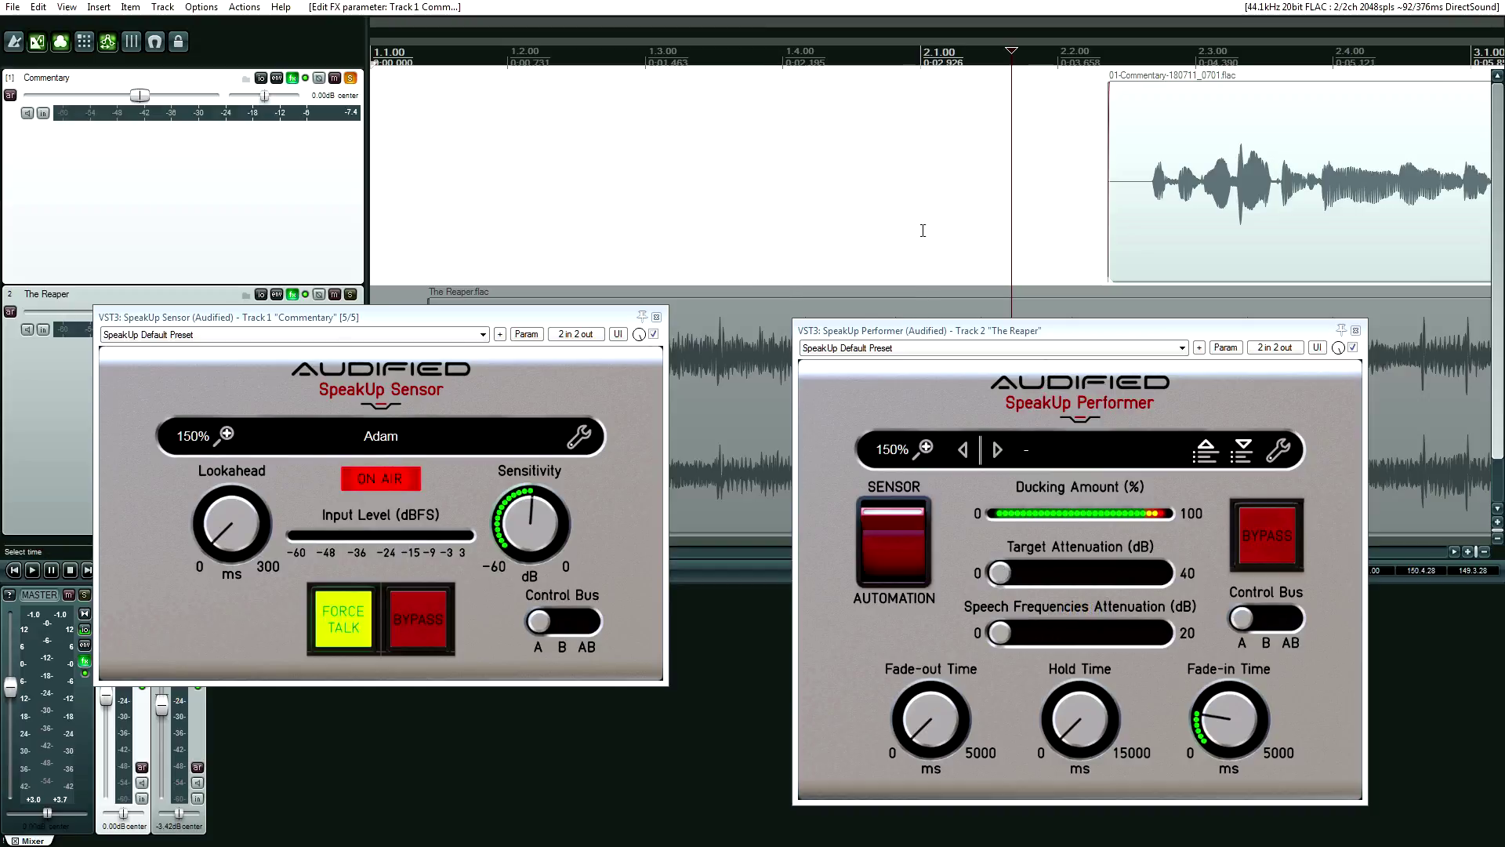
drag(341, 321, 354, 350)
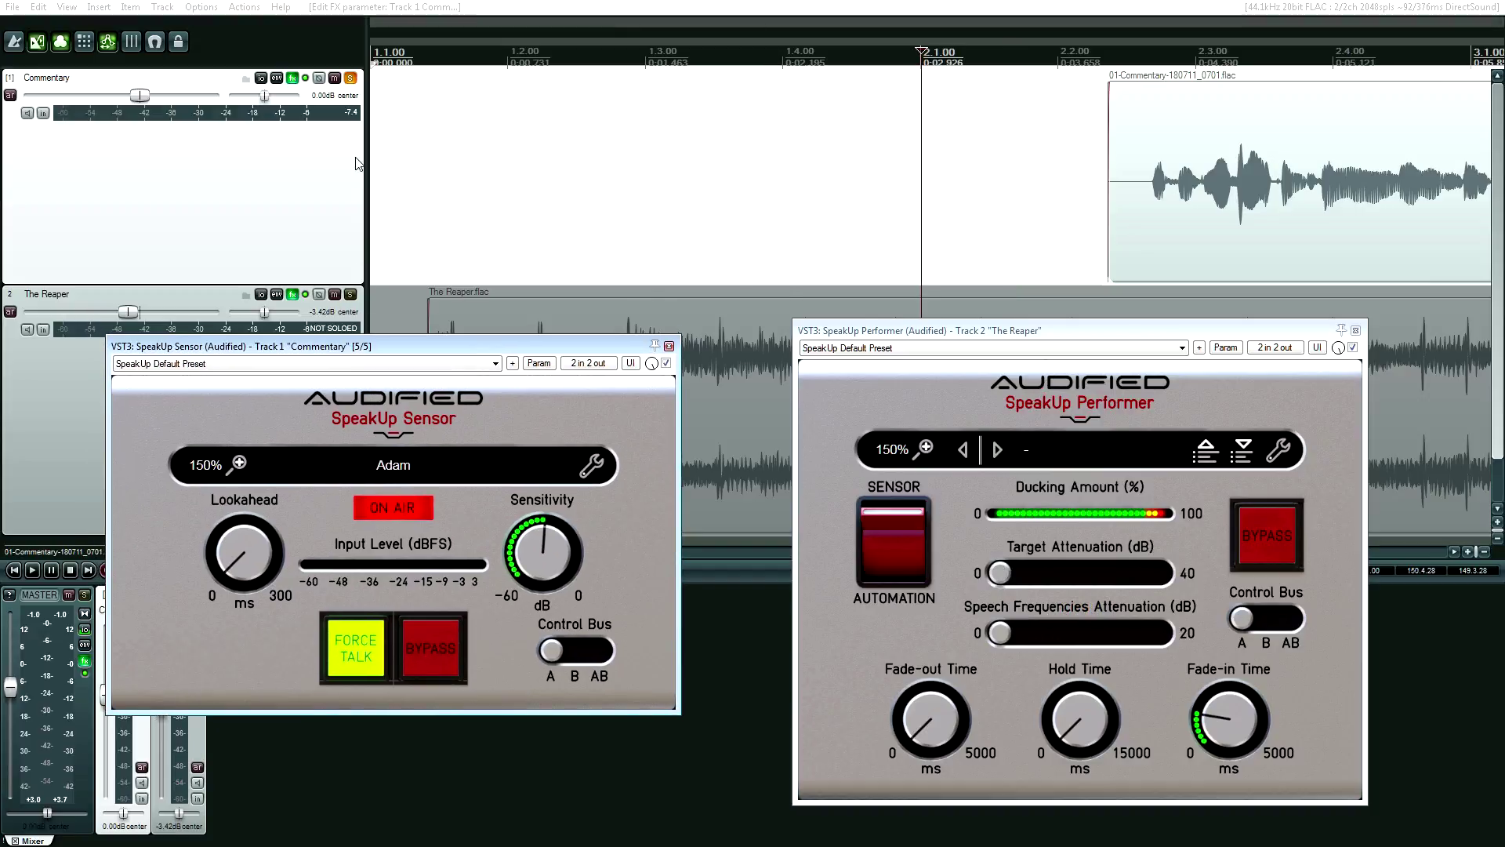
click(350, 79)
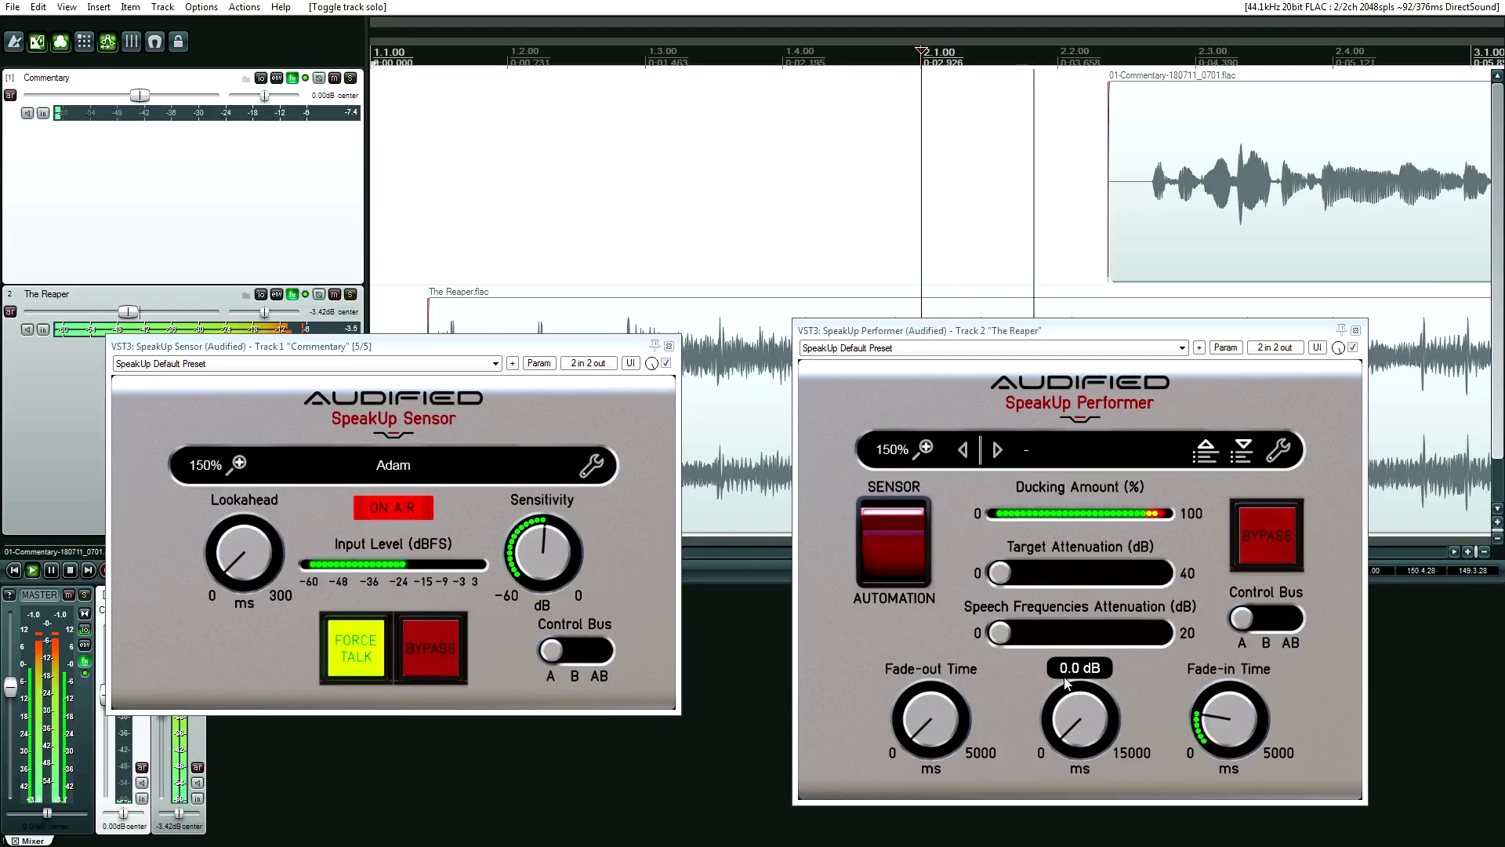
Step: During playback, audition SpeakUp Performer's Speech Frequencies Attenuation at 20 dB and 5.0 dB, and settle on 4.1 dB
drag(1053, 635, 1212, 628)
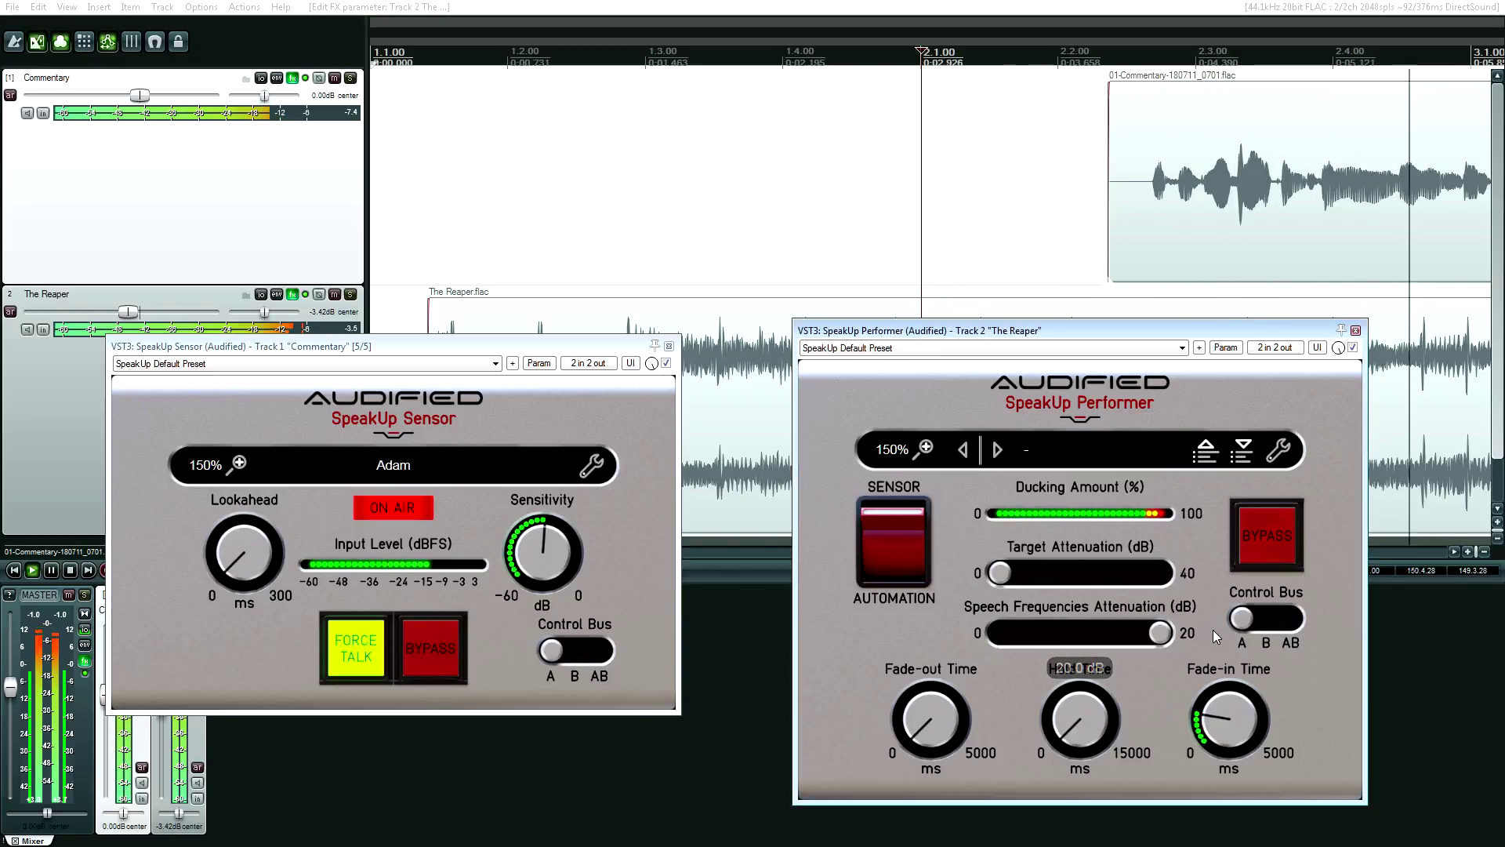
key(space)
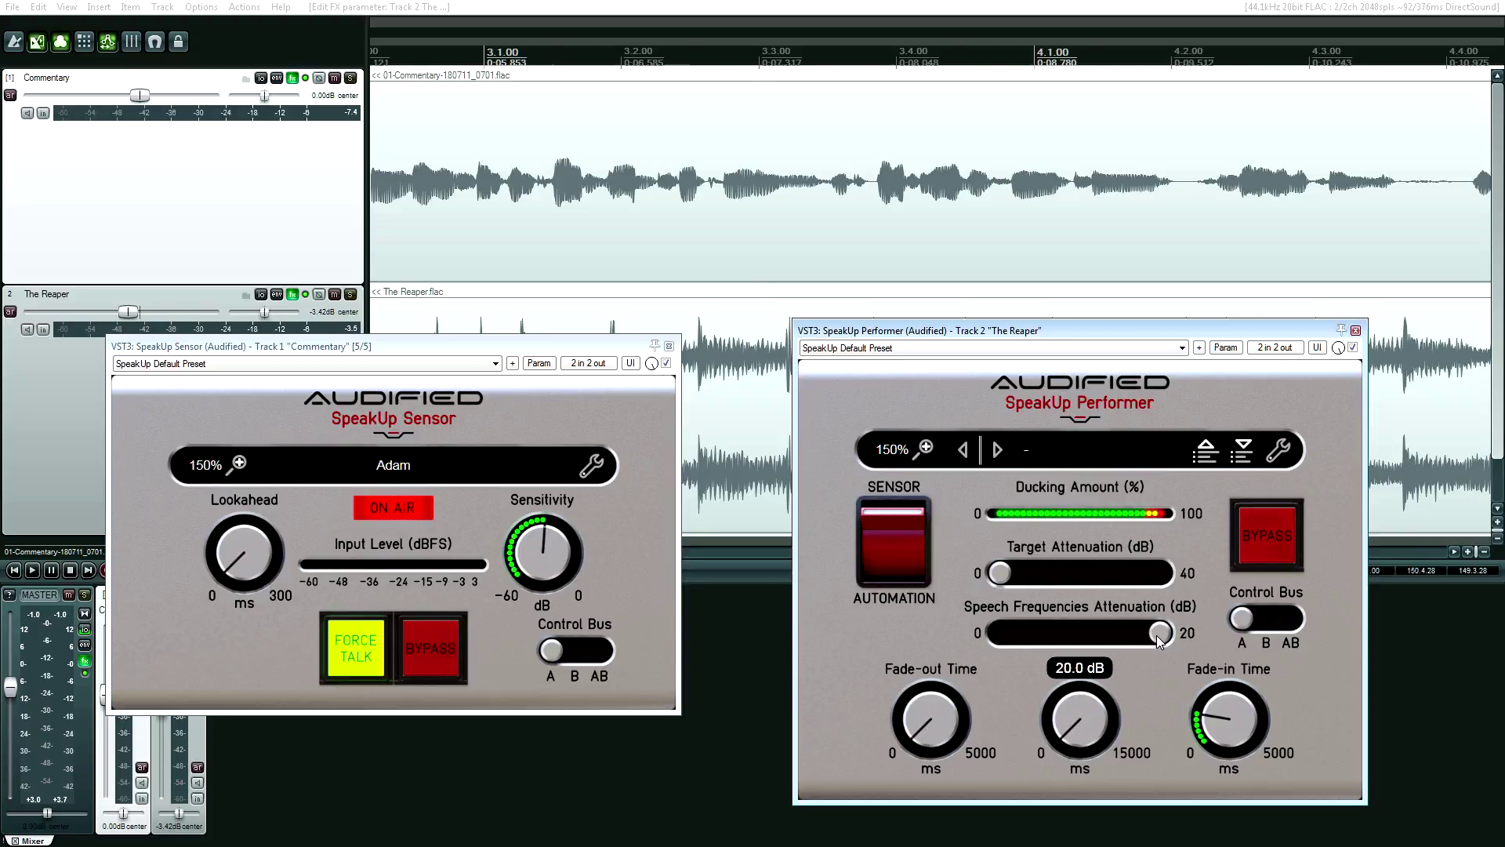
key(space)
drag(1158, 638, 1039, 641)
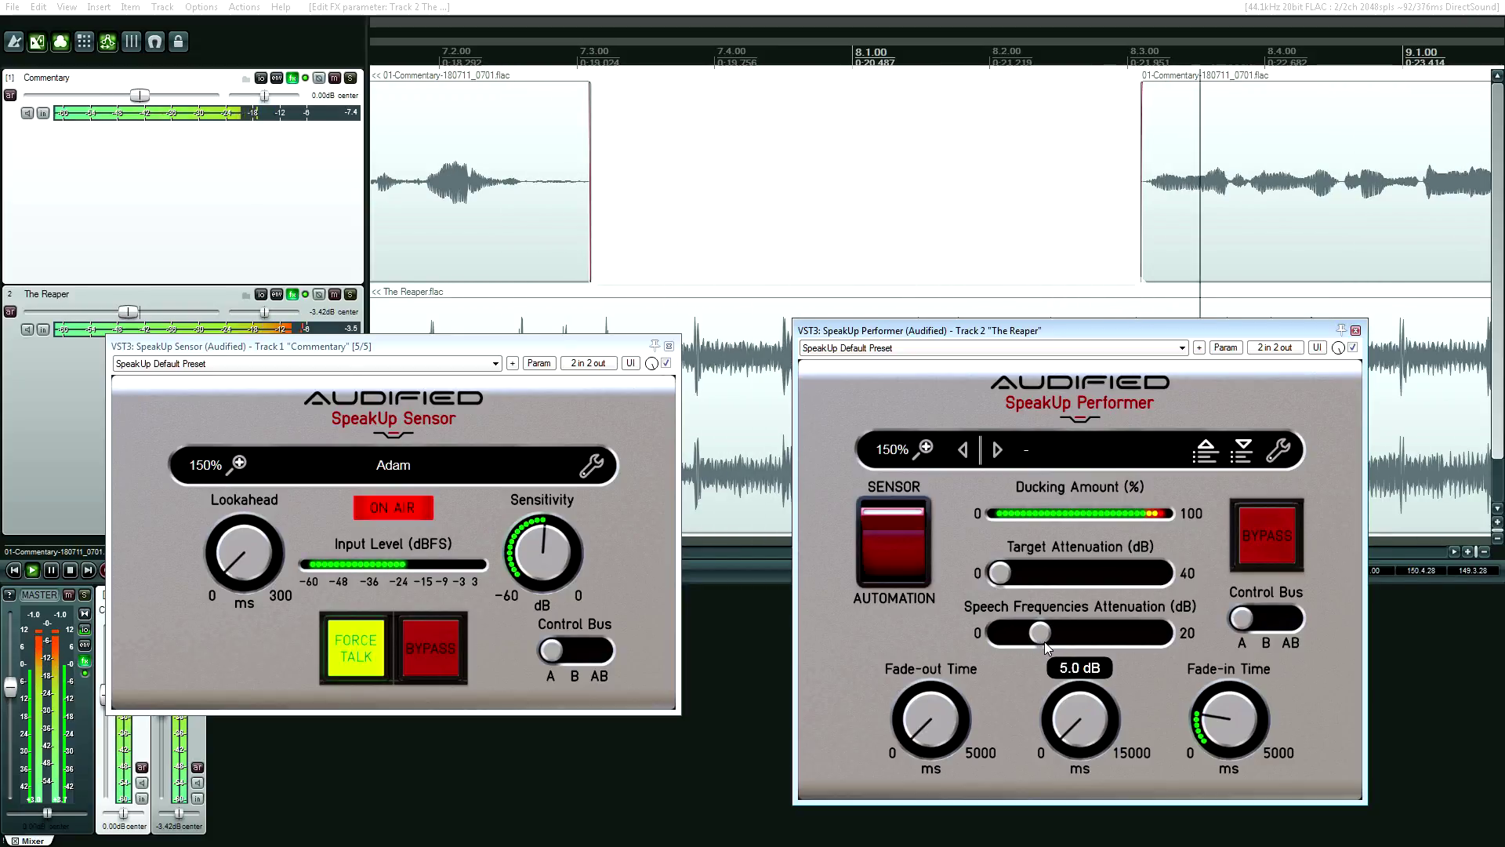
key(space)
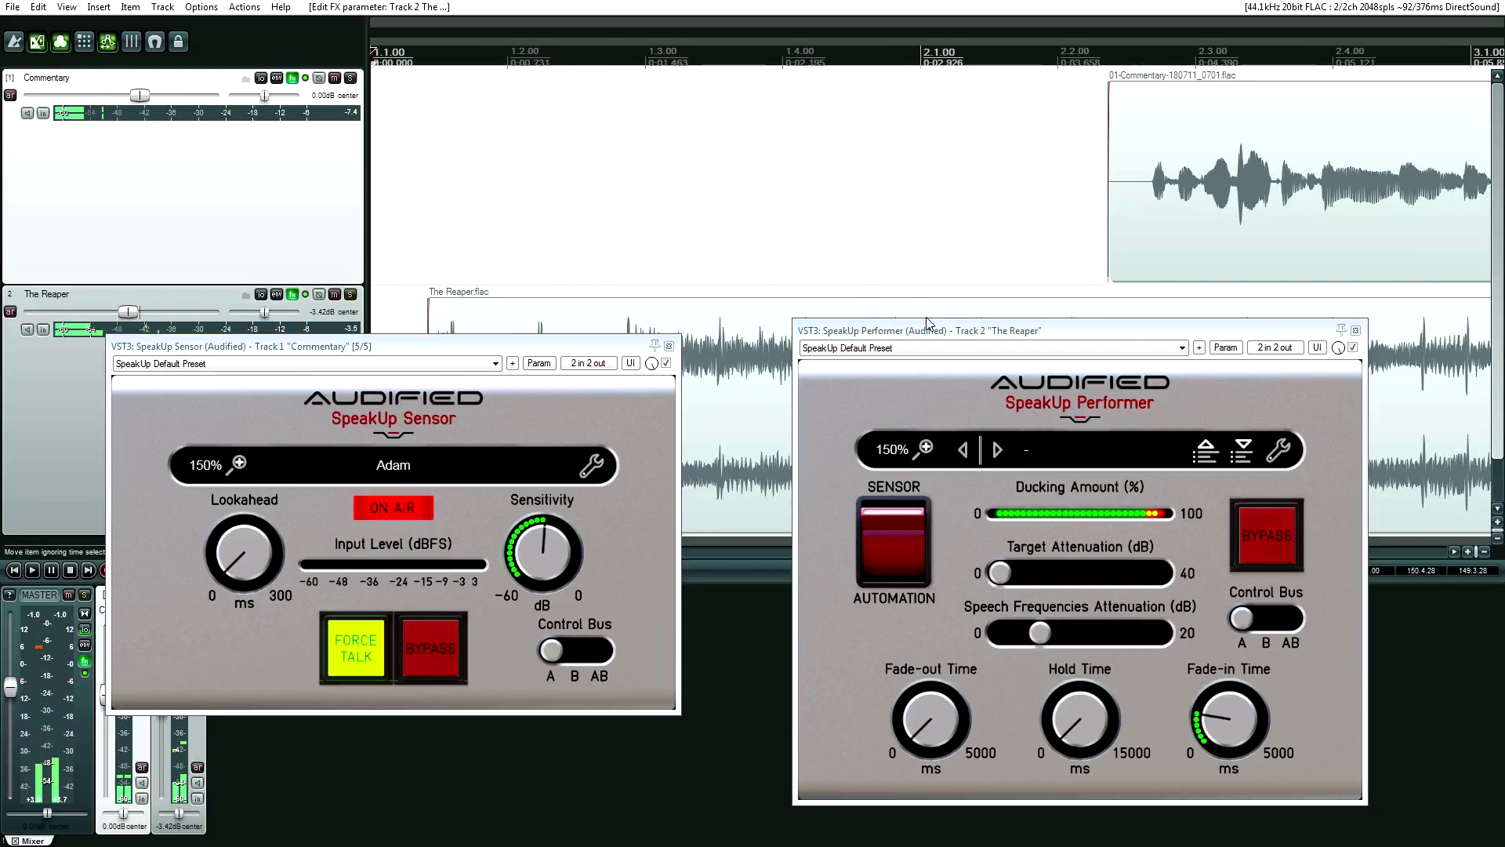
drag(1040, 635, 1044, 641)
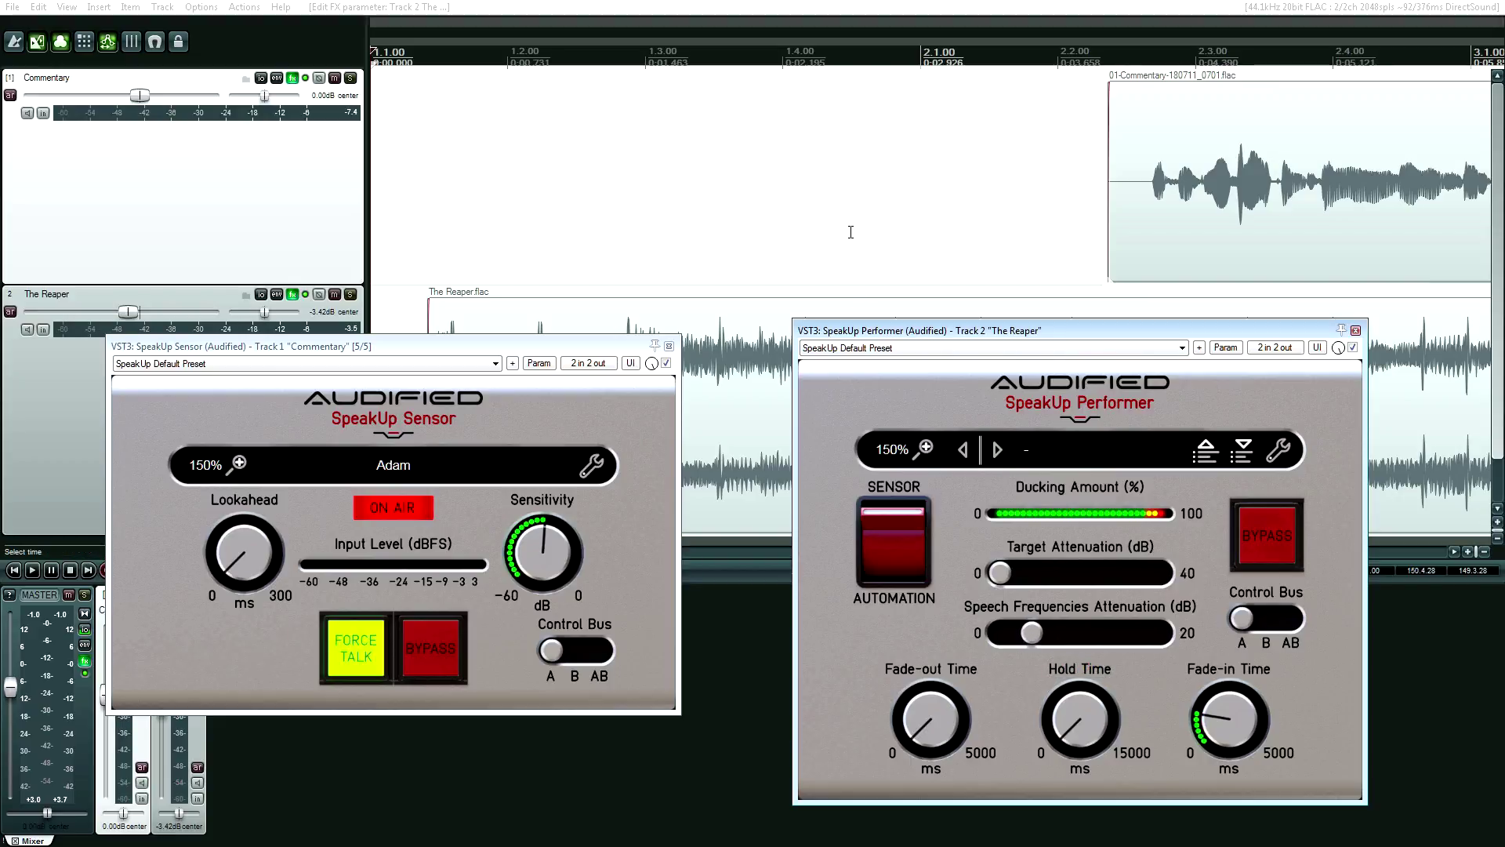
Step: Play from just before the commentary, set SpeakUp Performer's Target Attenuation to 6.2 dB and its Fade-in Time to 0 ms
click(950, 240)
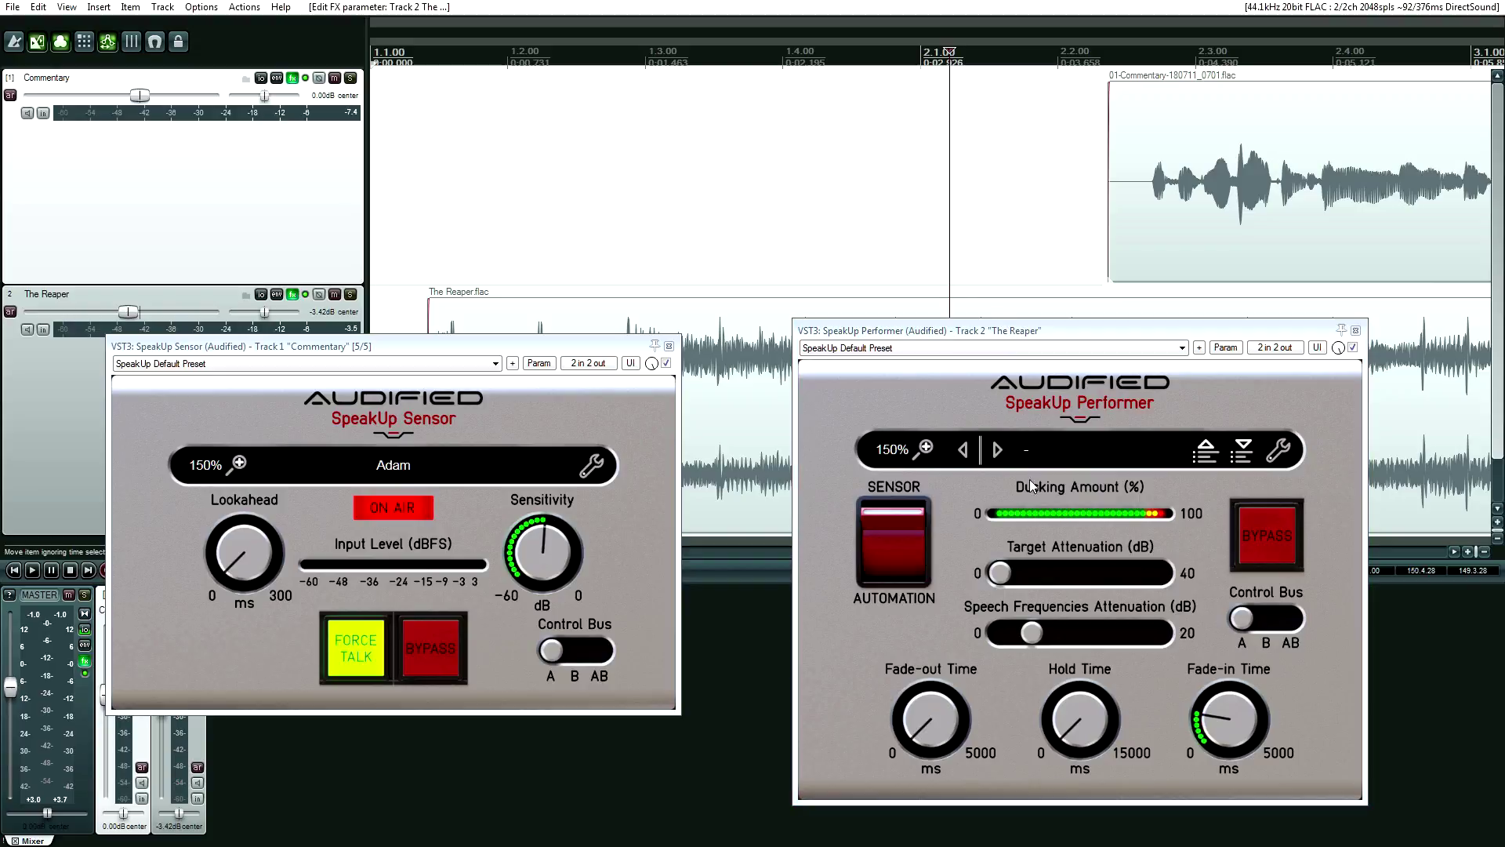
click(1030, 253)
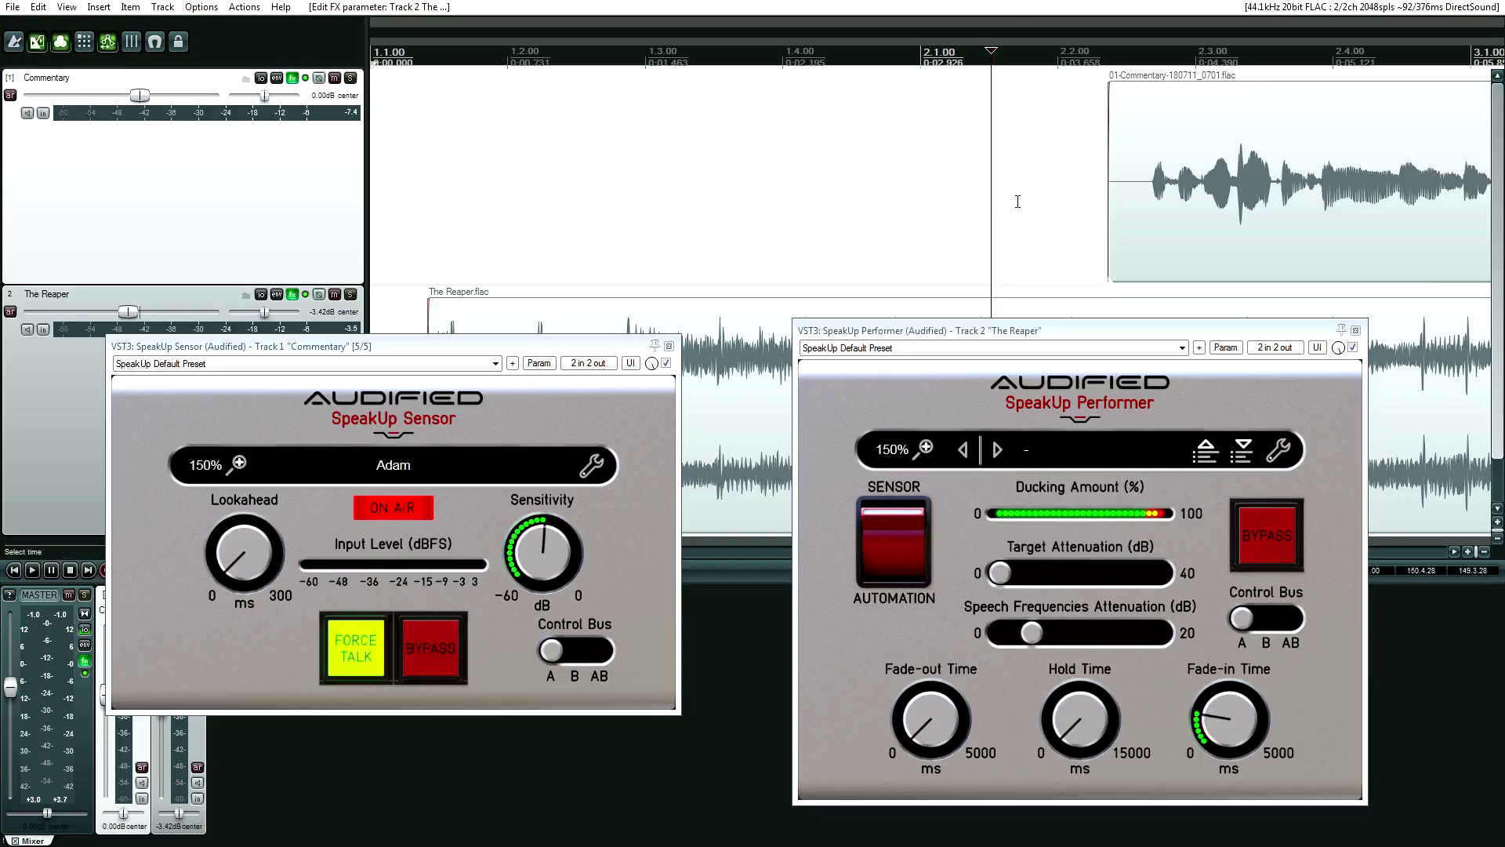
key(space)
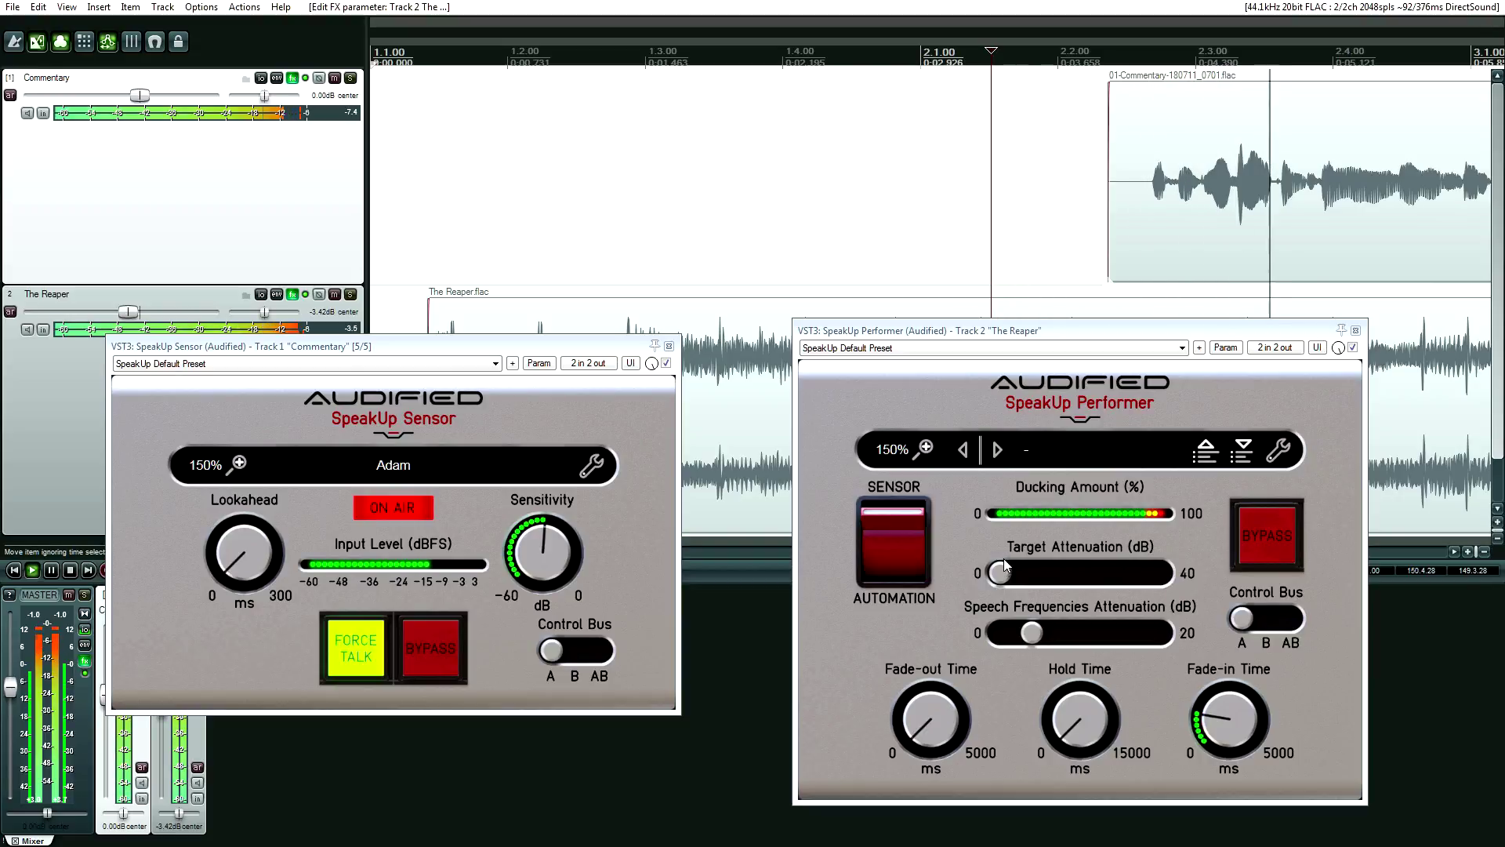
mouse_move(1005, 563)
mouse_down()
mouse_move(1287, 580)
mouse_move(976, 584)
mouse_move(1020, 581)
mouse_up()
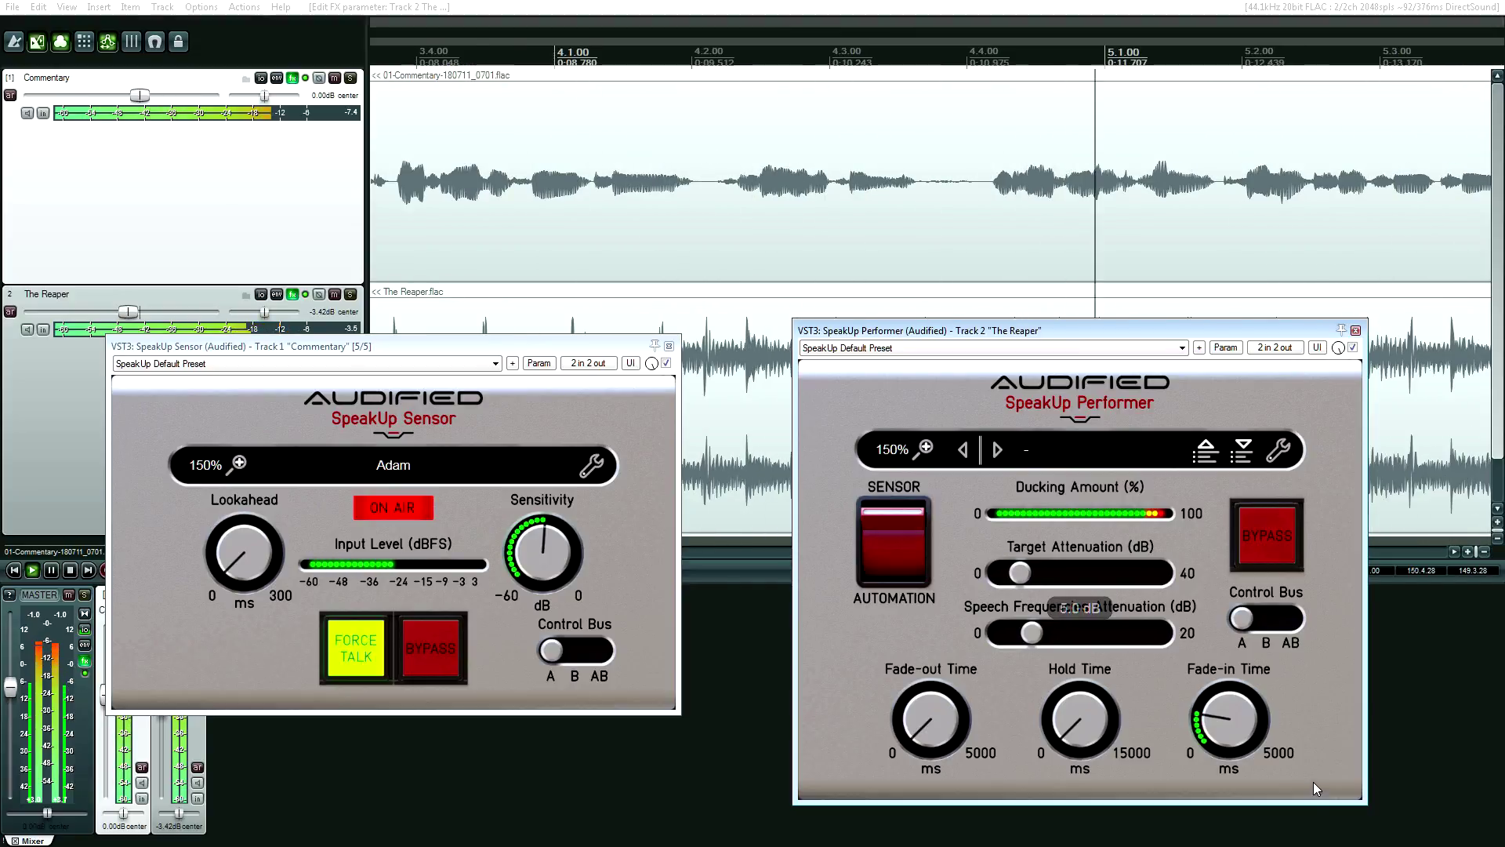
drag(1023, 578, 1028, 577)
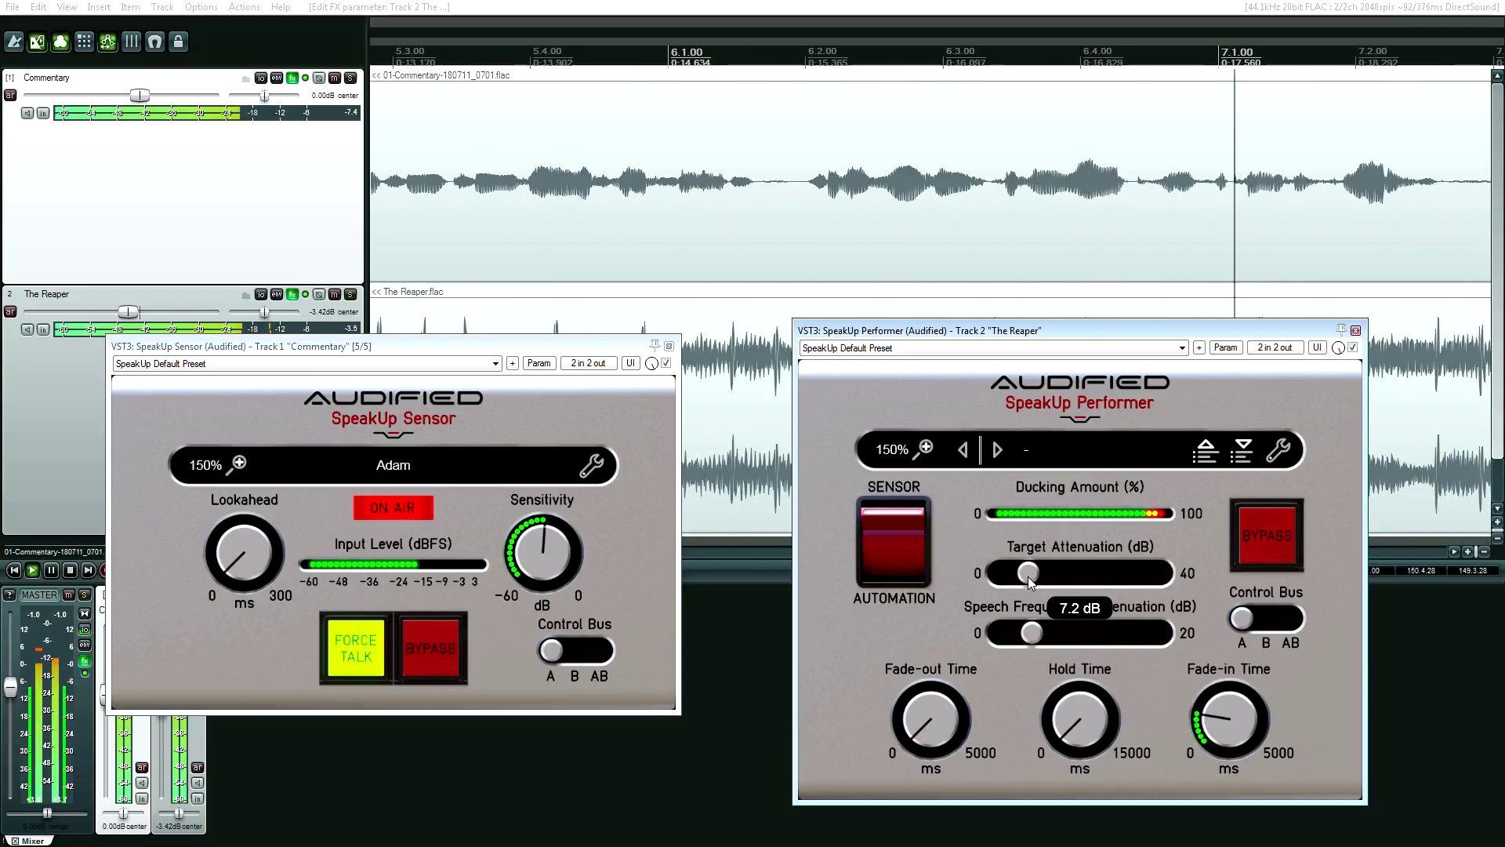
drag(1028, 576, 1023, 577)
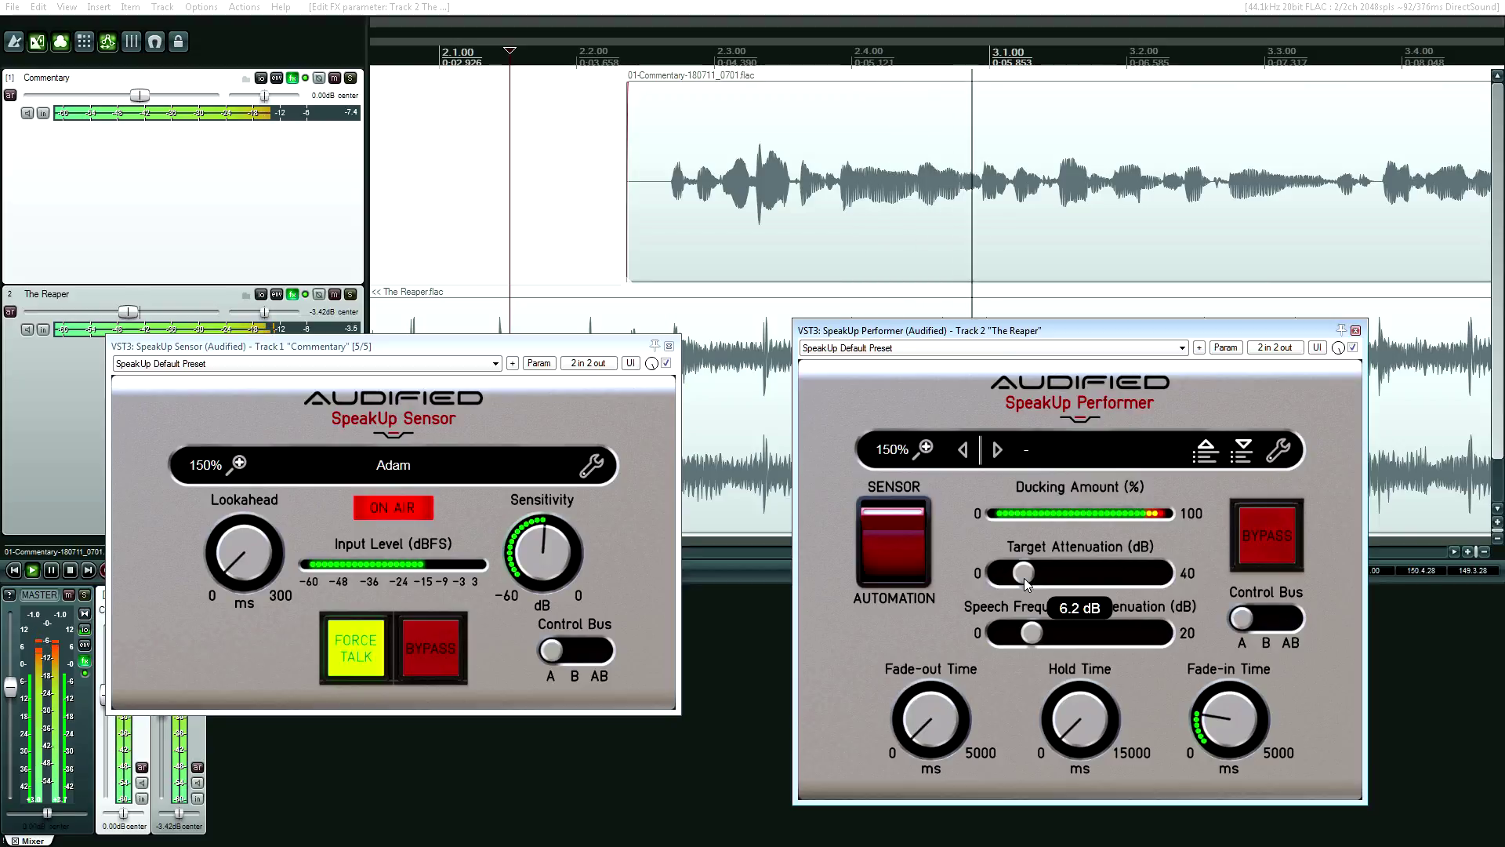
drag(1229, 719, 1229, 776)
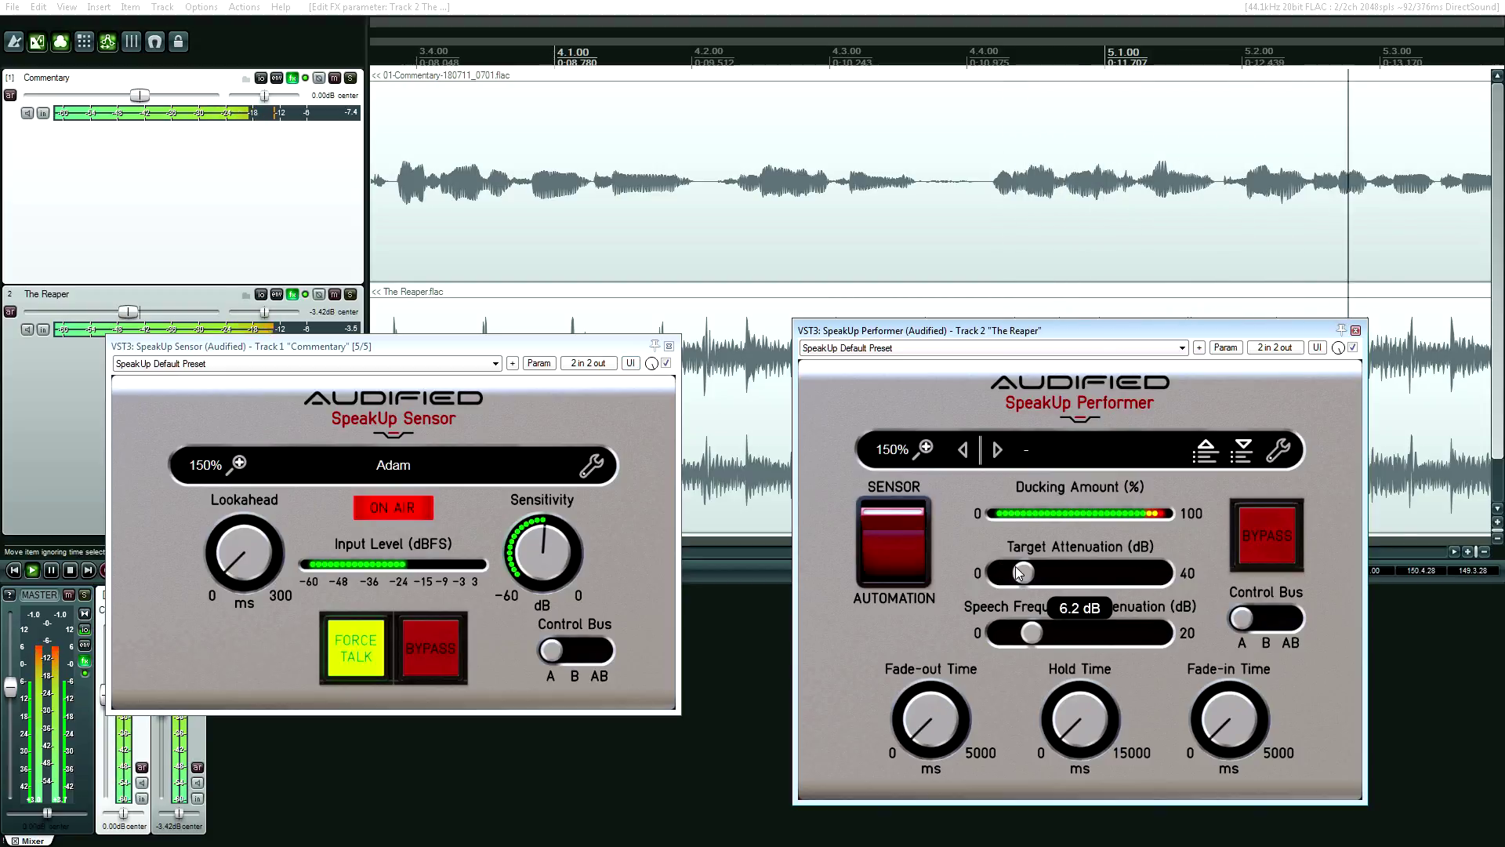
Step: Compare Target Attenuation values of 8.5, 7.4 and 5.0 dB during playback, and settle on 6.0 dB before stopping
mouse_move(1023, 573)
mouse_down()
mouse_move(1058, 574)
mouse_move(1034, 576)
mouse_up()
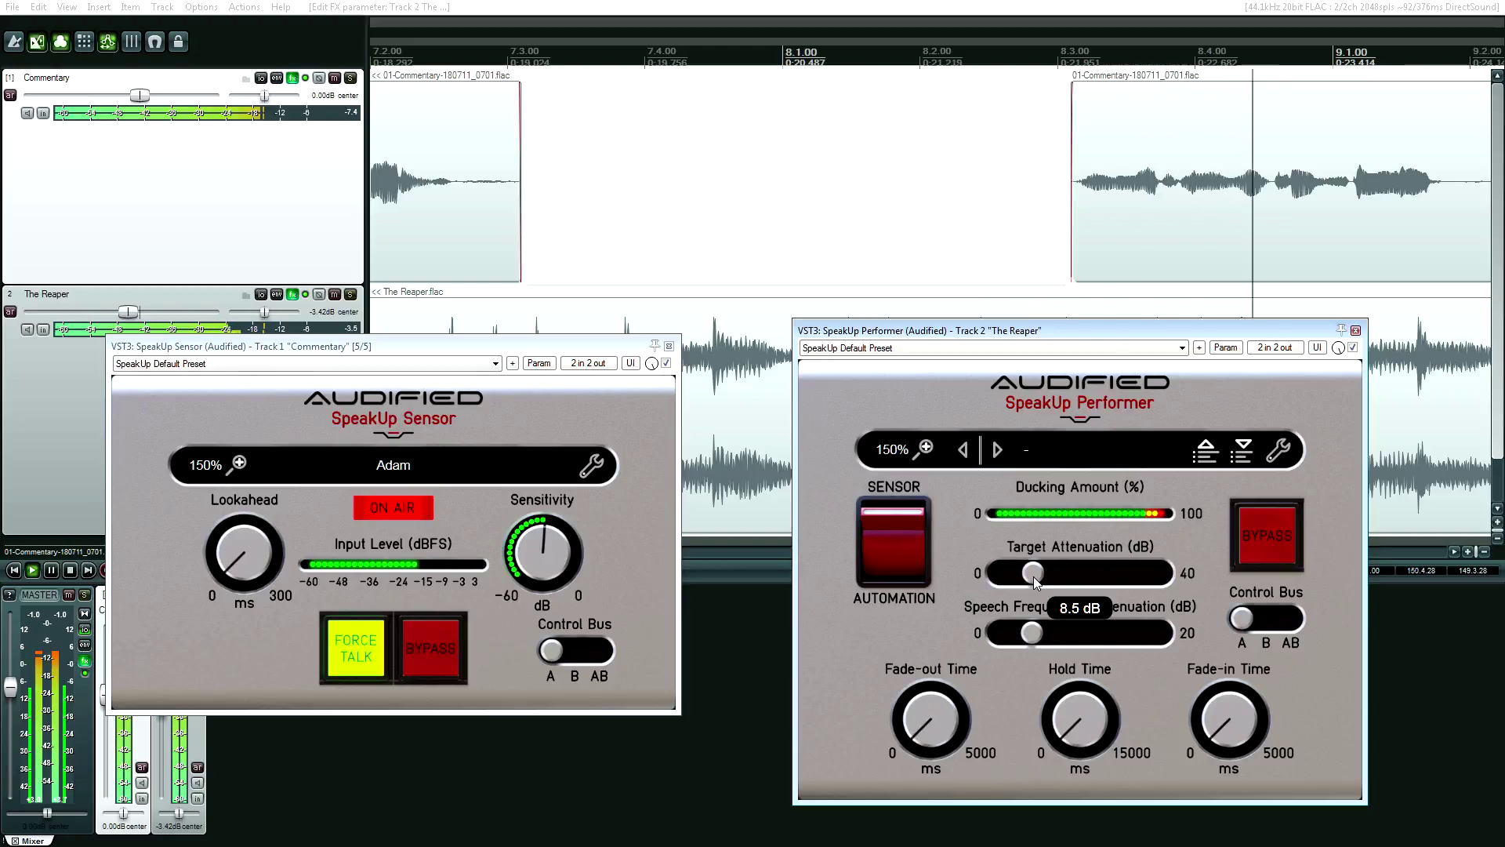
drag(1032, 577, 1028, 577)
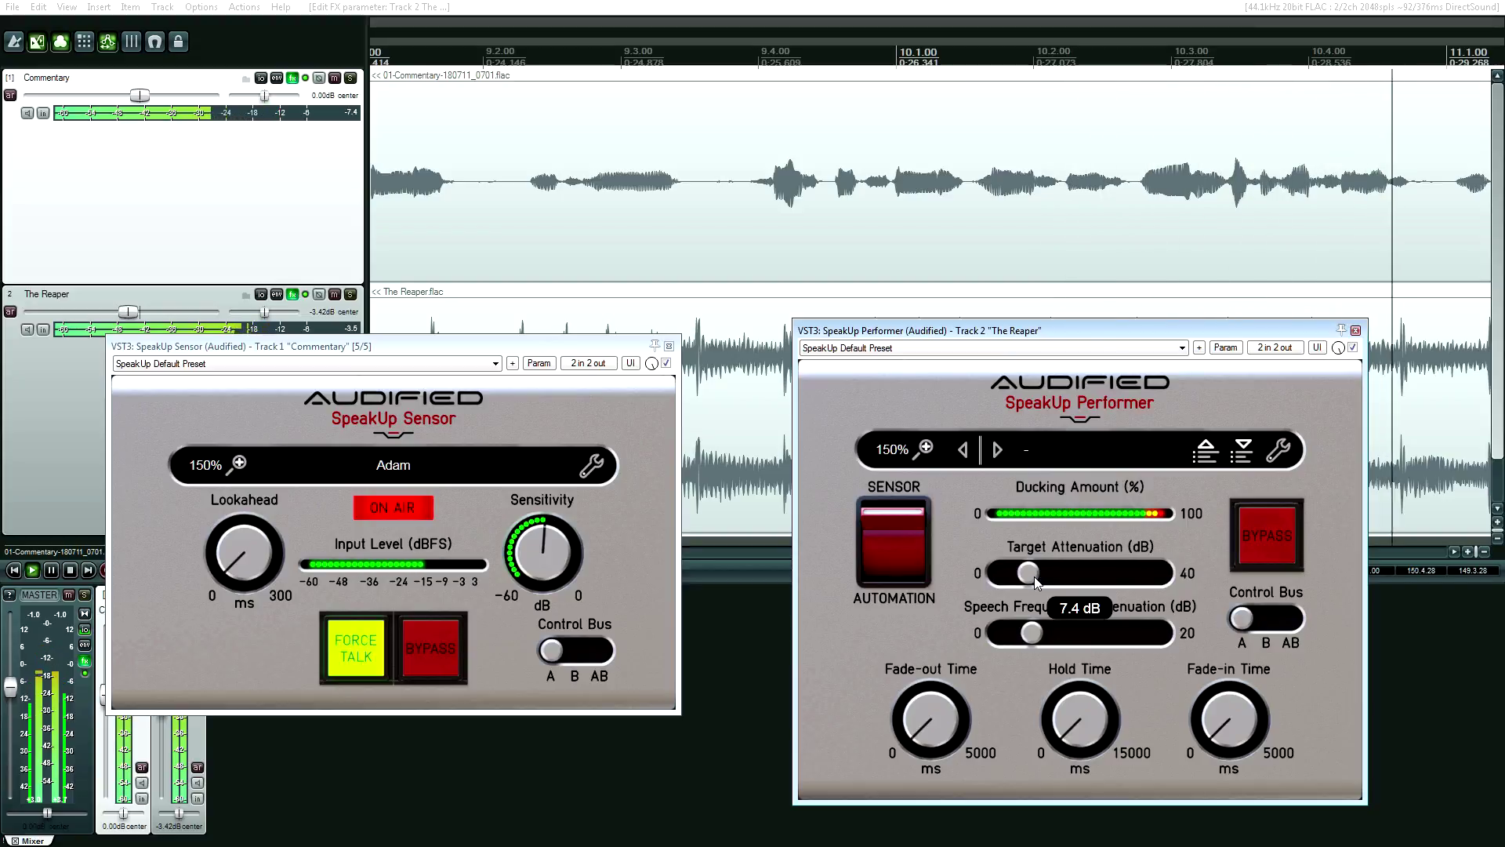
mouse_move(1033, 576)
mouse_down()
mouse_move(1005, 579)
mouse_move(1019, 577)
mouse_up()
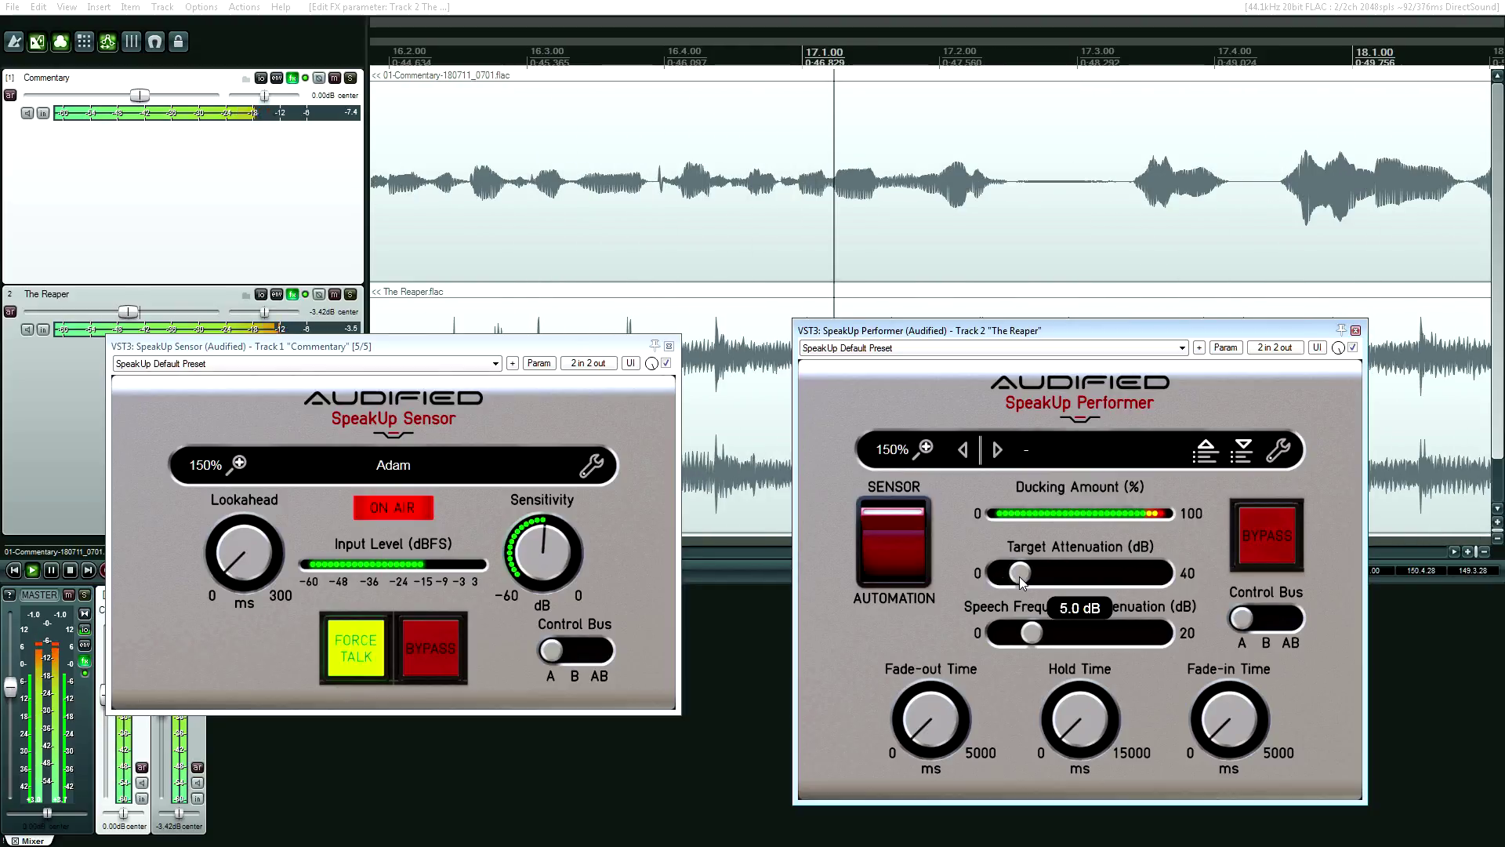
key(space)
key(space)
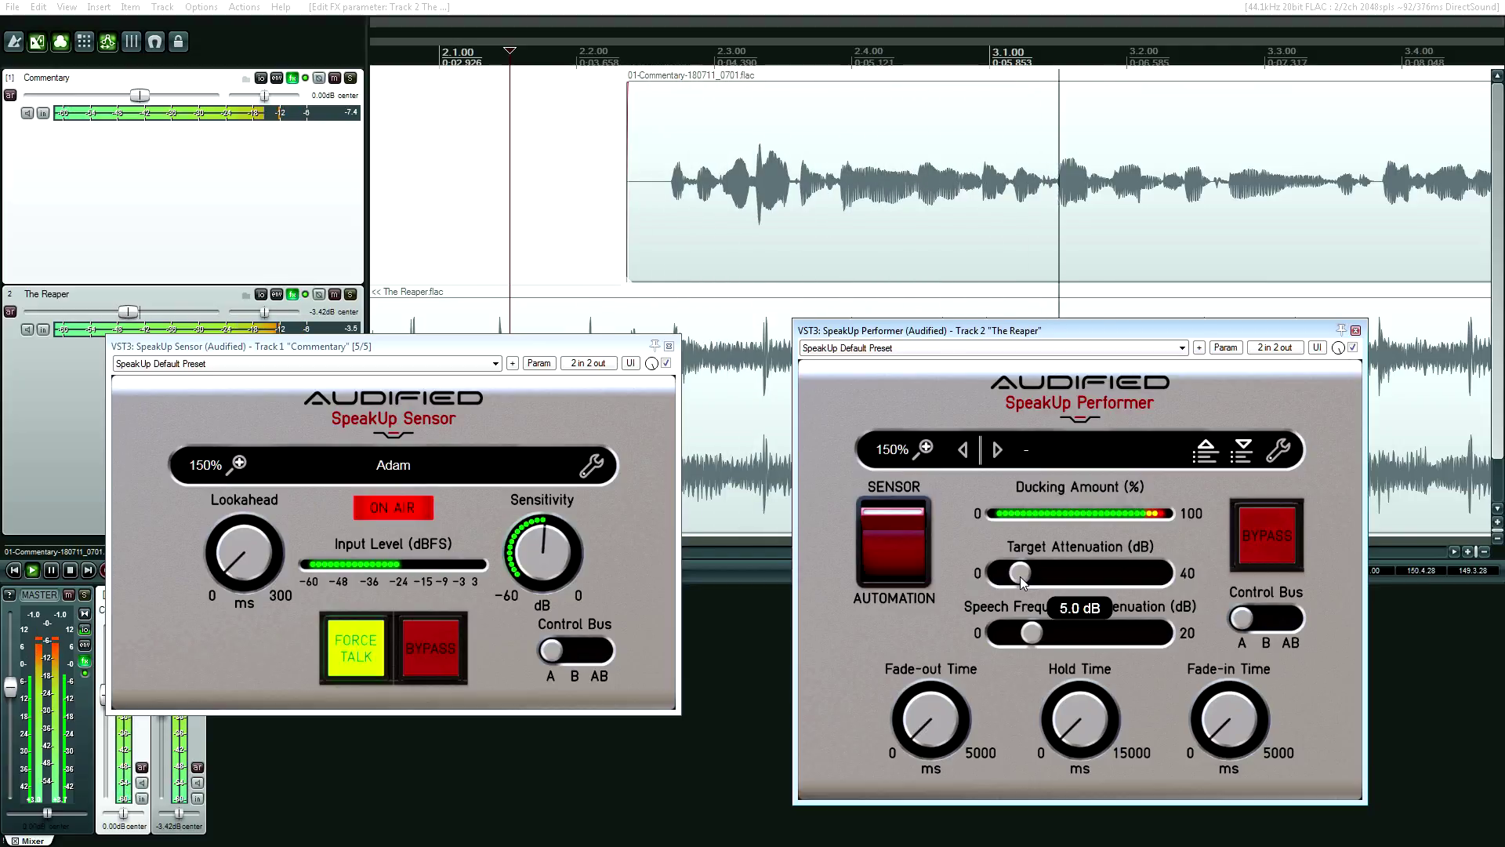
drag(1021, 579, 1025, 581)
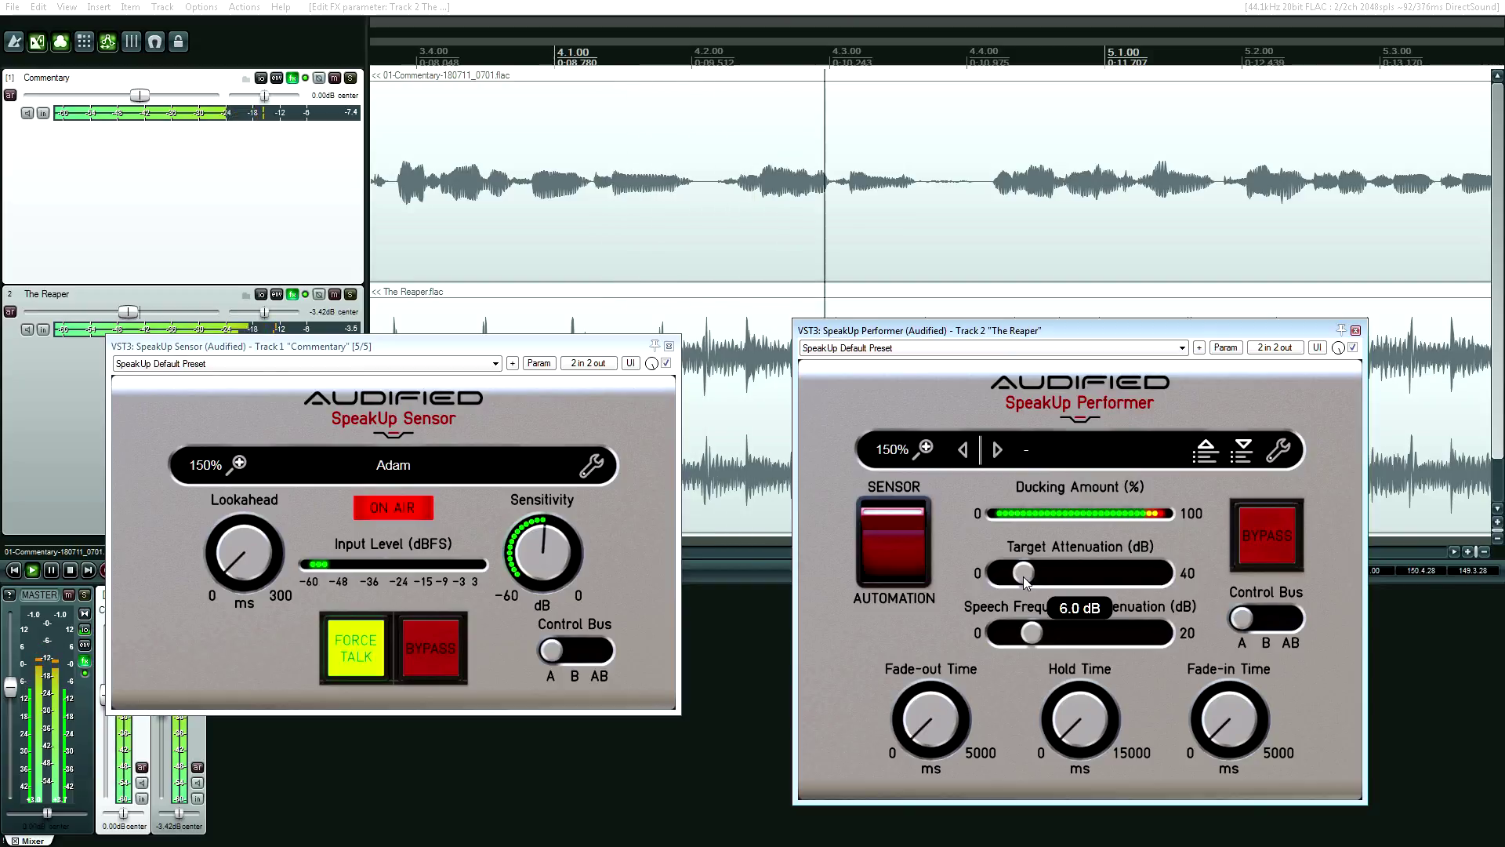
key(space)
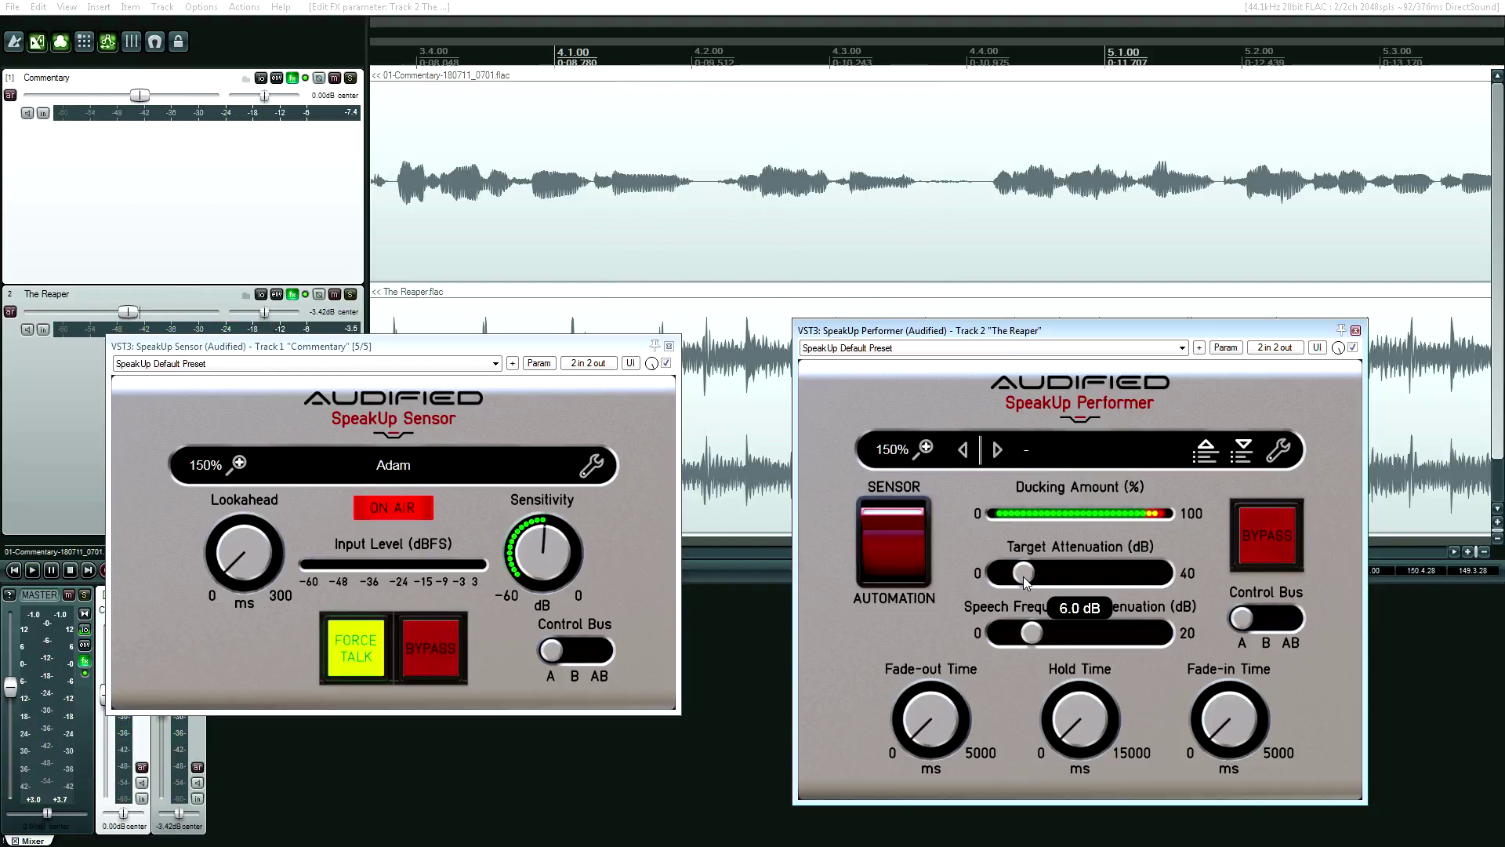
Step: Turn off Force Talk in SpeakUp Sensor and place the edit cursor in the gap before the first commentary clip
click(618, 221)
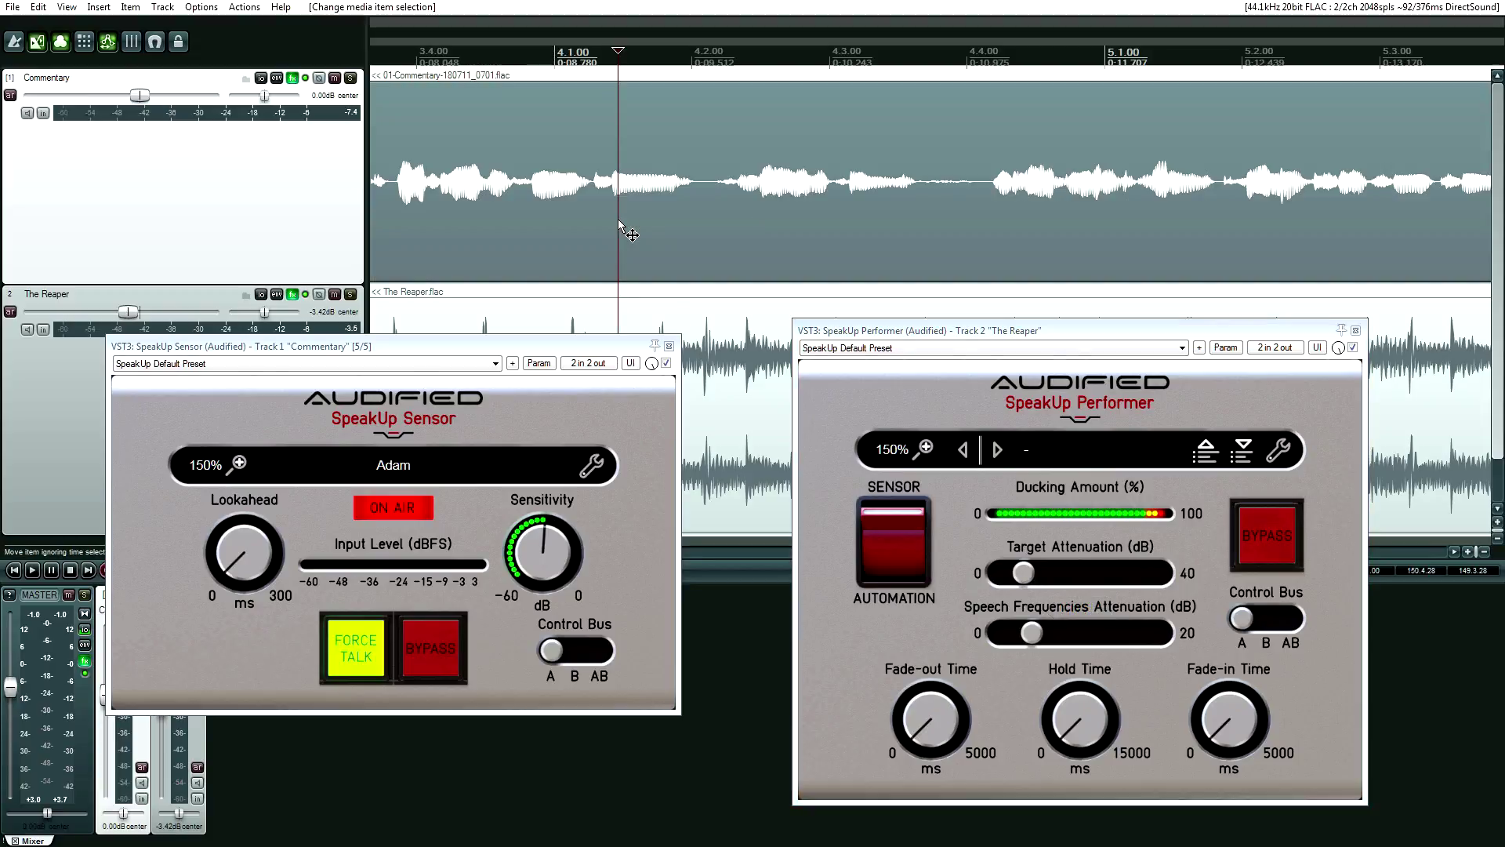
key(Home)
click(355, 656)
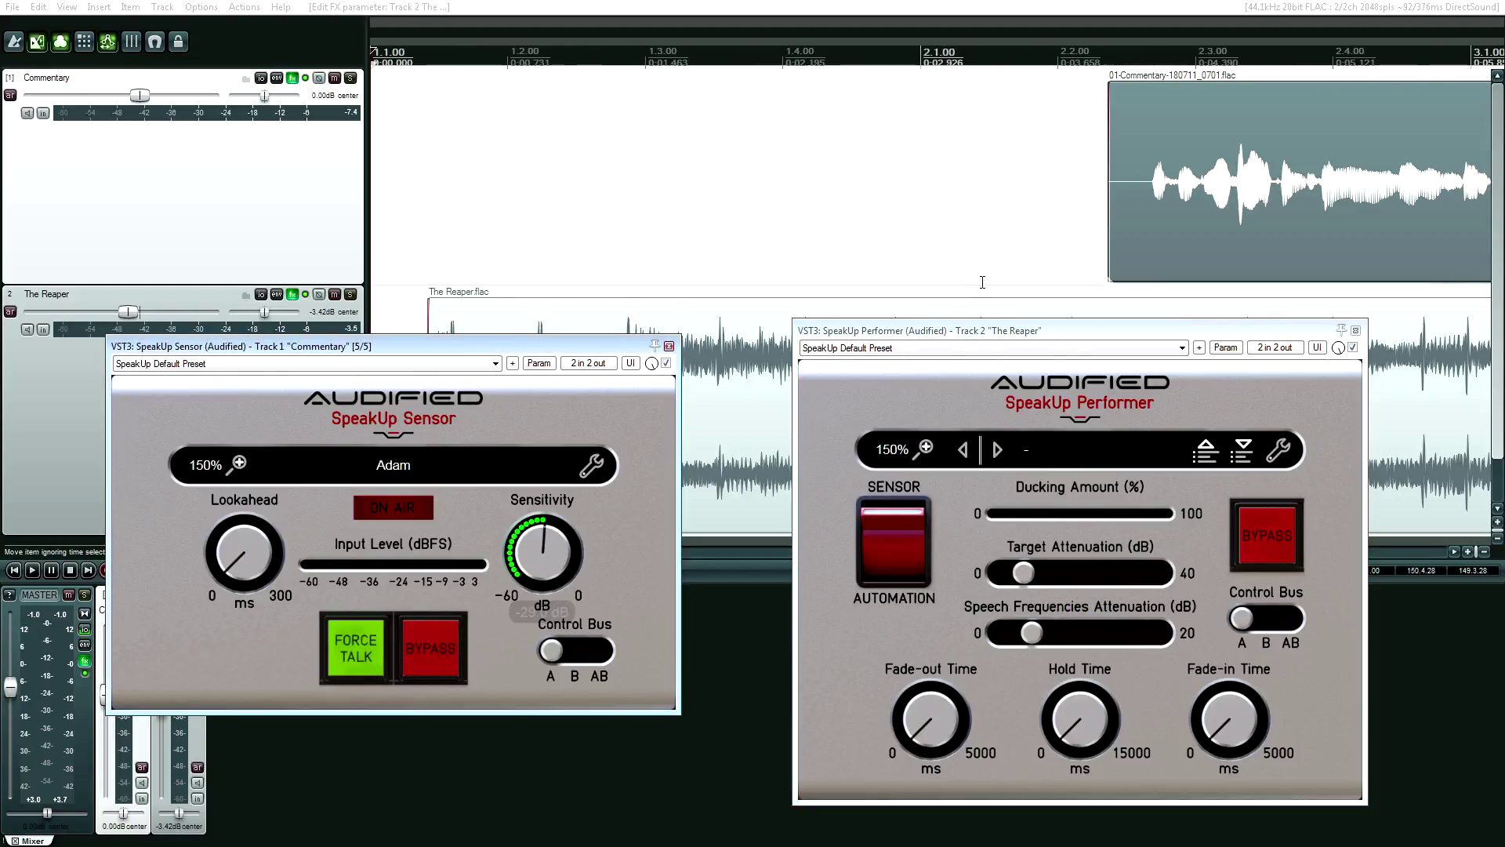
click(897, 239)
scroll(829, 248, down, 3)
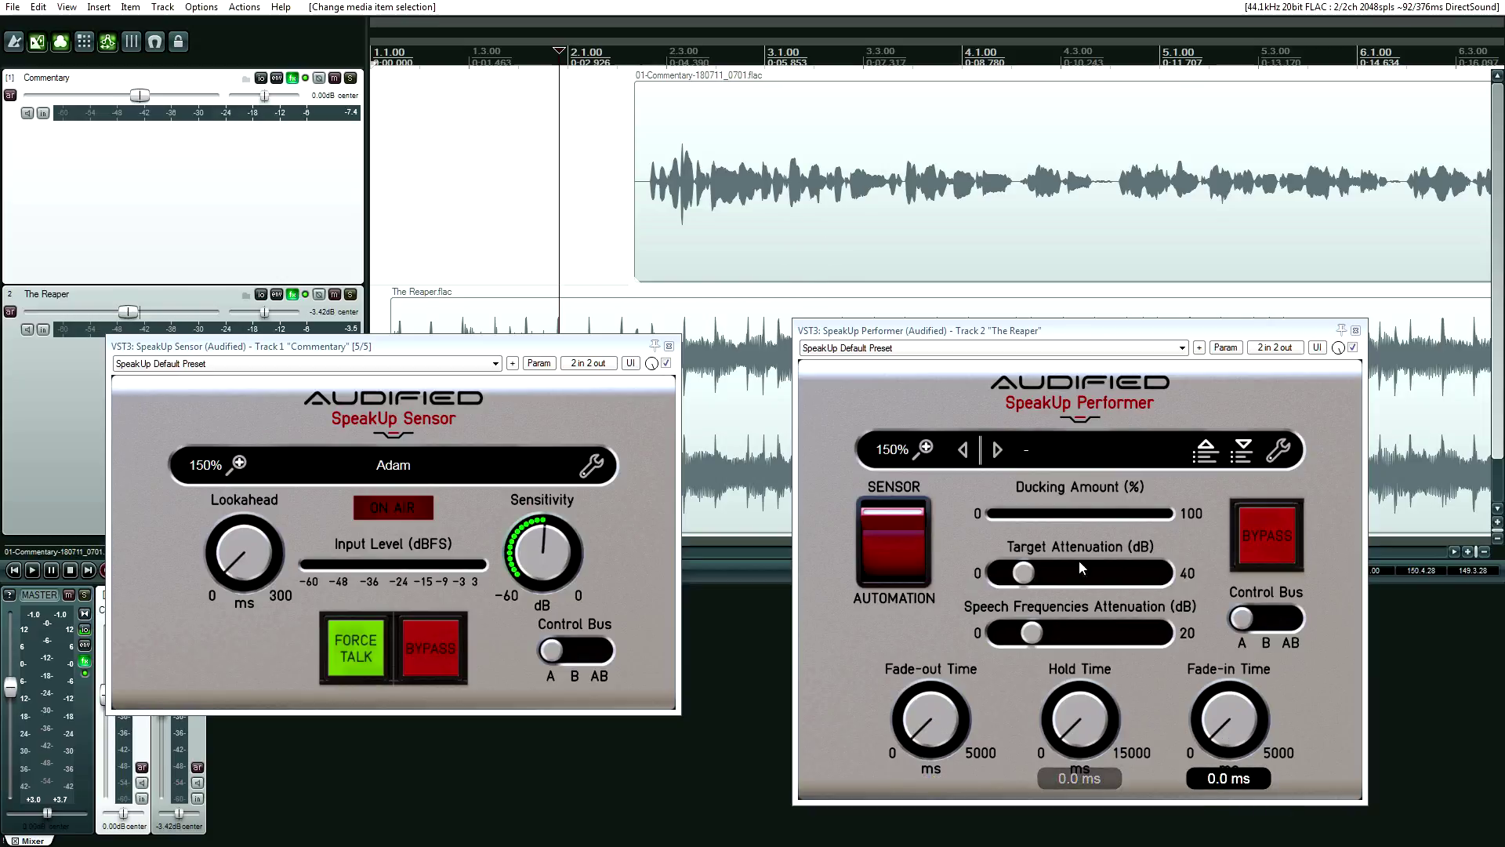
Step: Play the mix around the commentary's start with Force Talk off, and return the edit cursor to the music clip's start
click(648, 219)
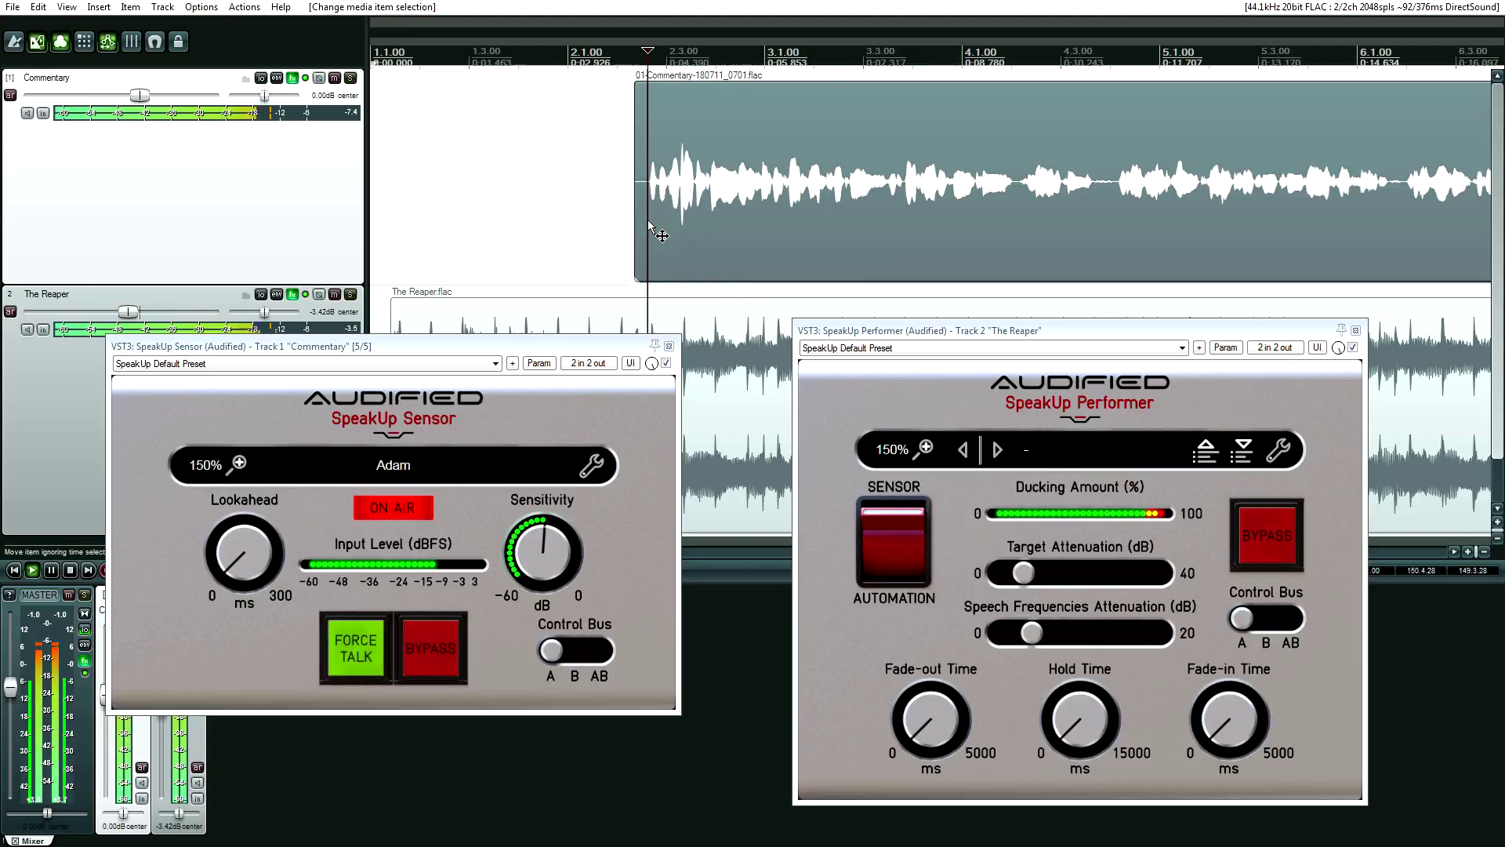
click(567, 229)
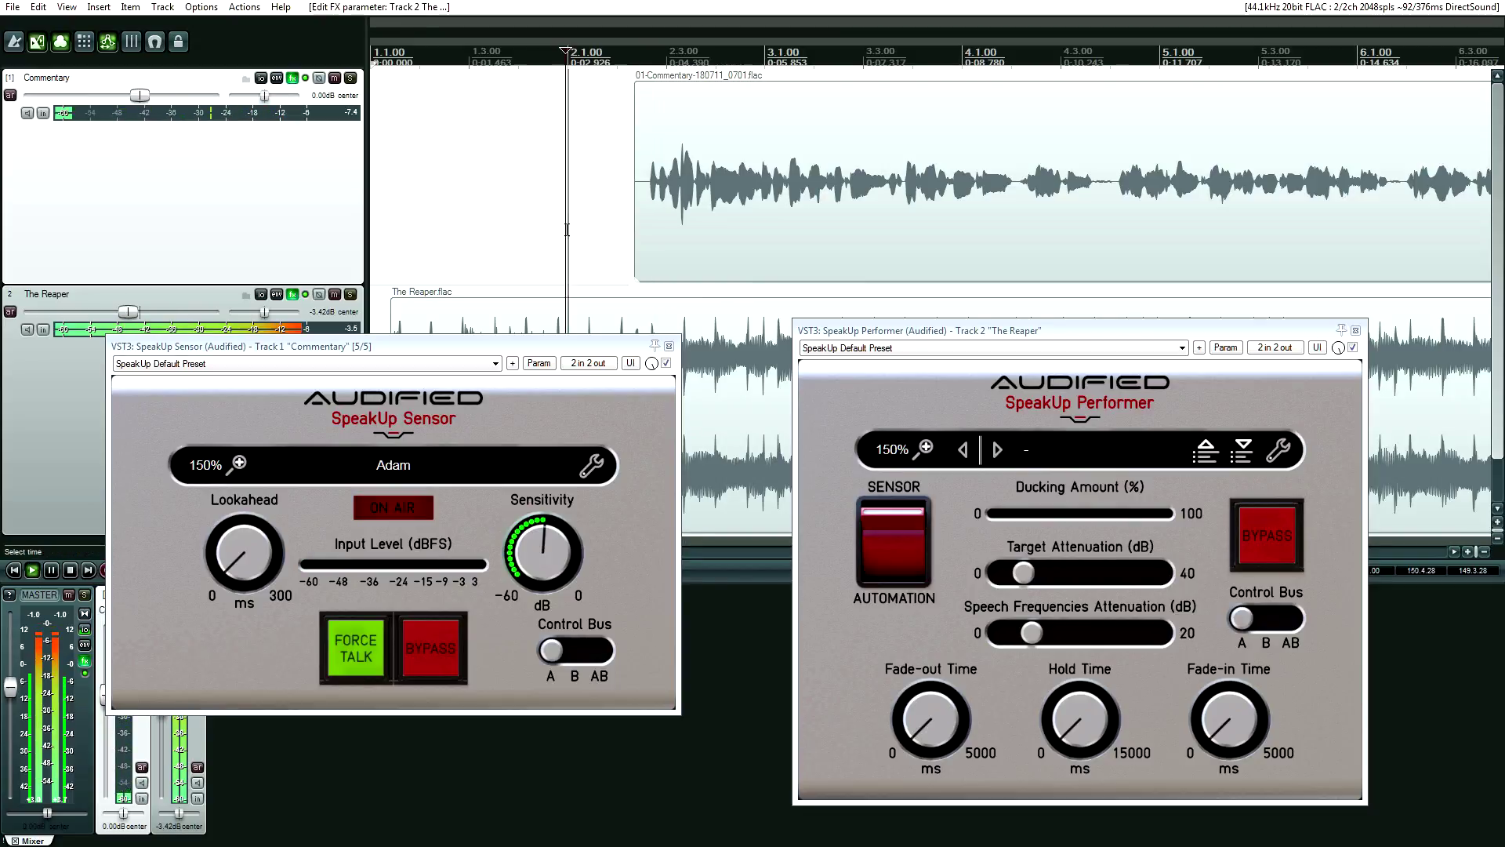
click(392, 241)
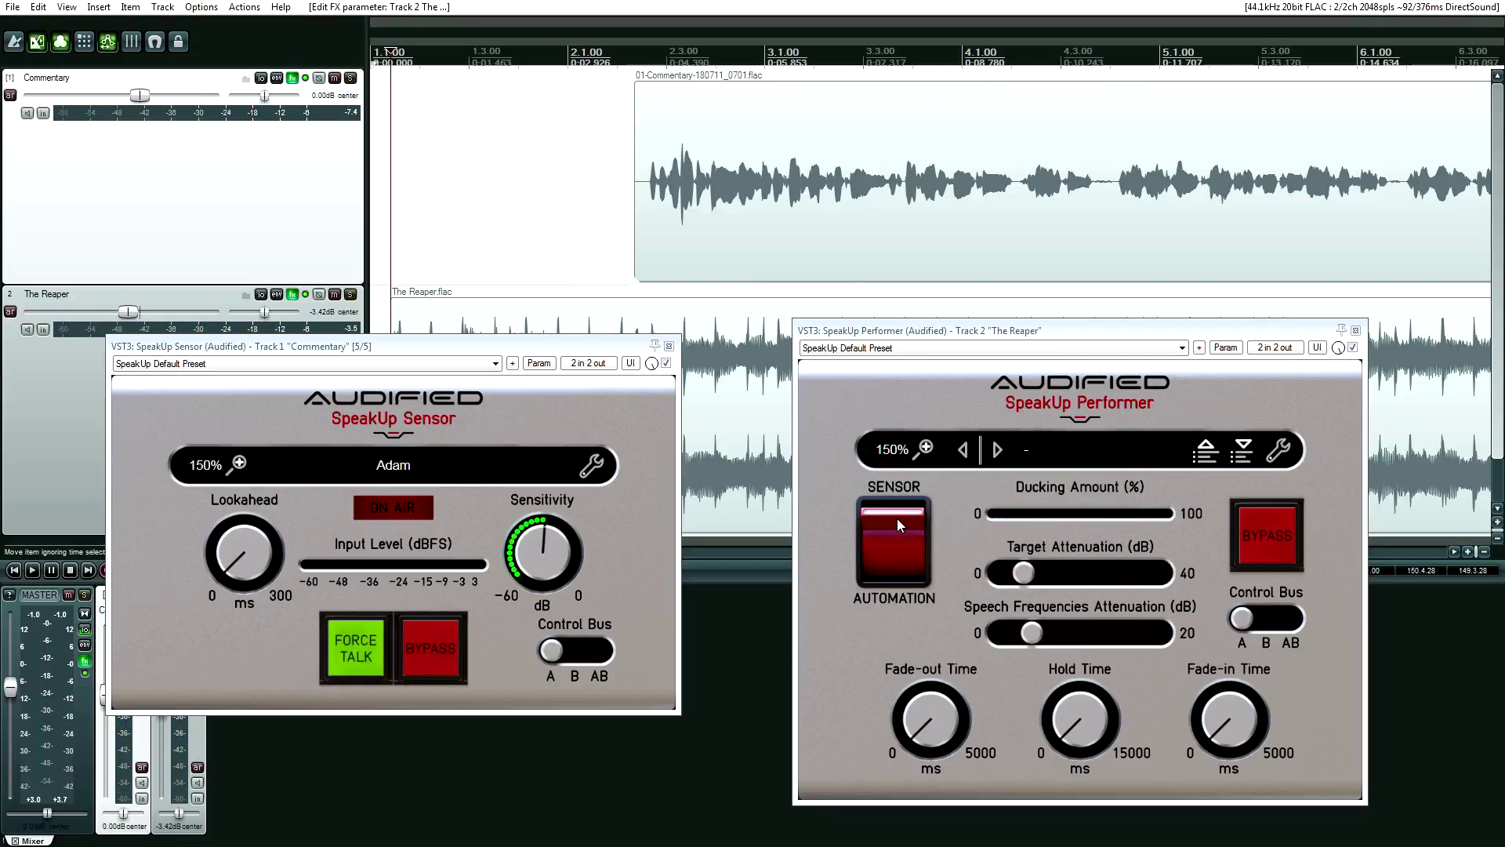
Step: Open the system volume control outside full-screen mode, and play the mix from the gap before the commentary
key(F11)
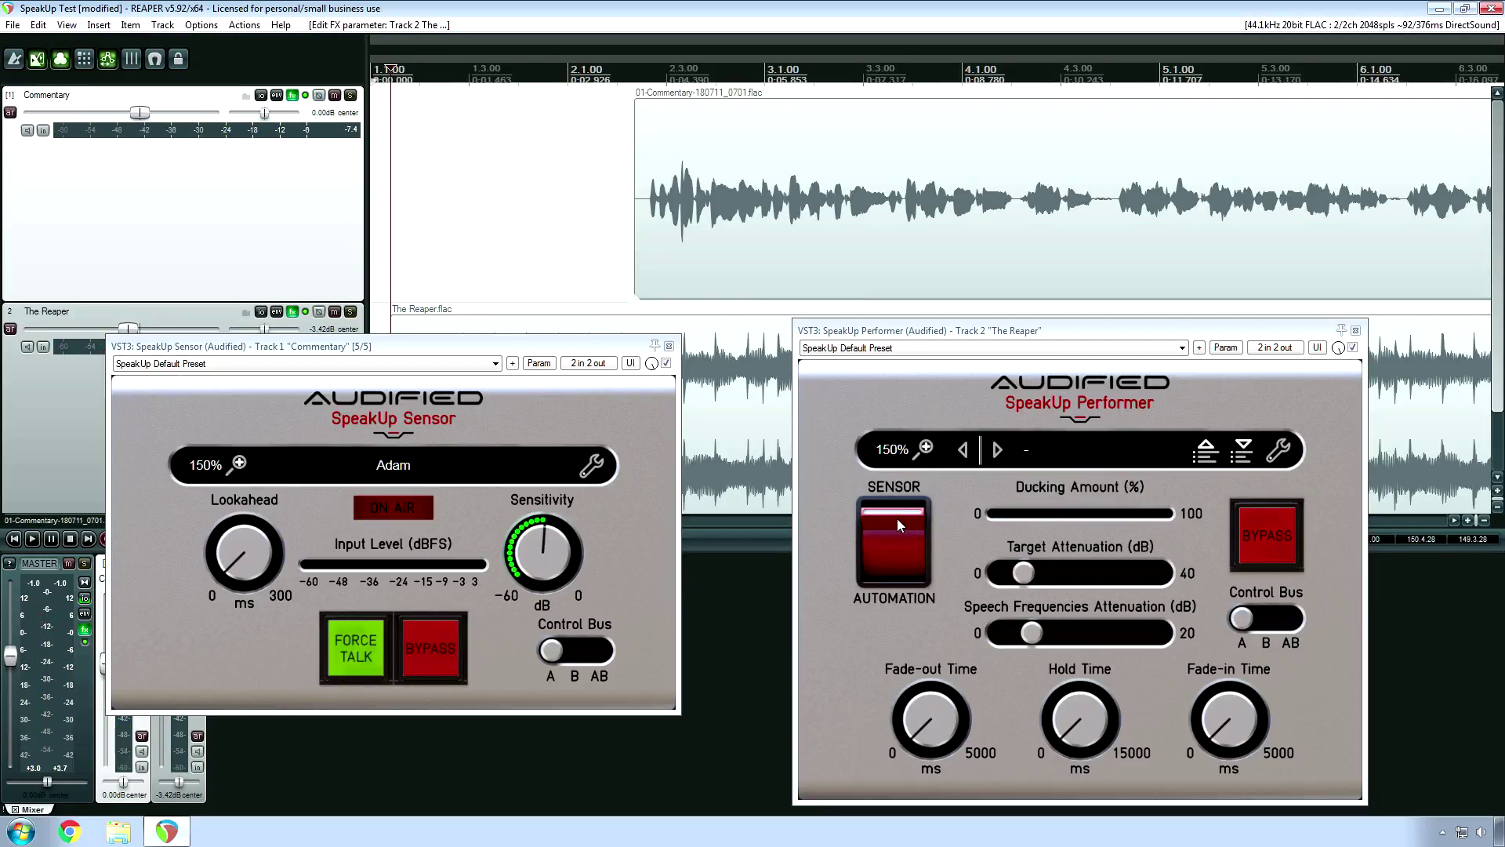
click(1481, 833)
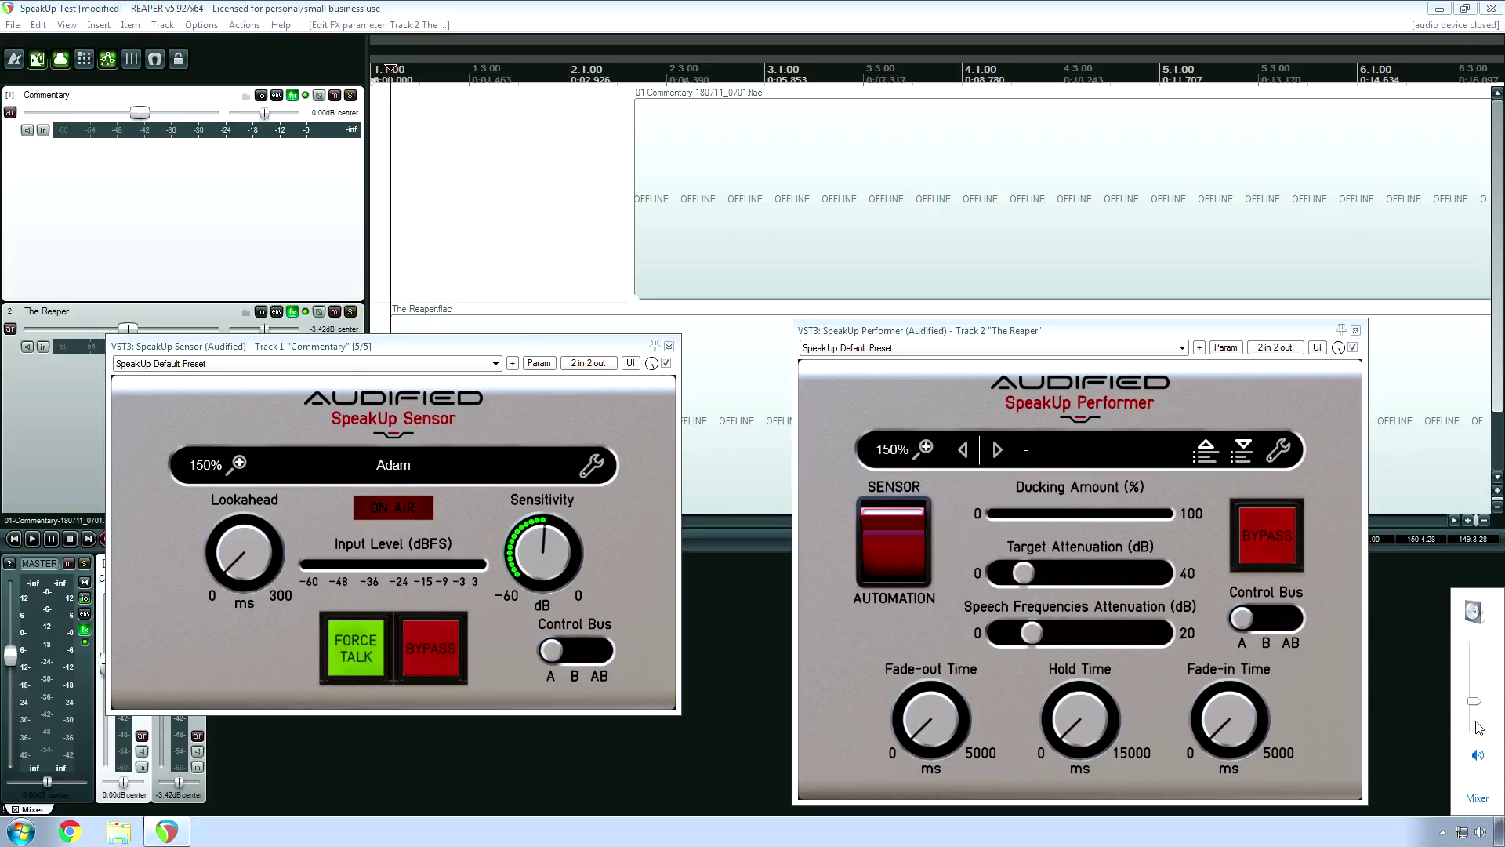
click(480, 244)
key(space)
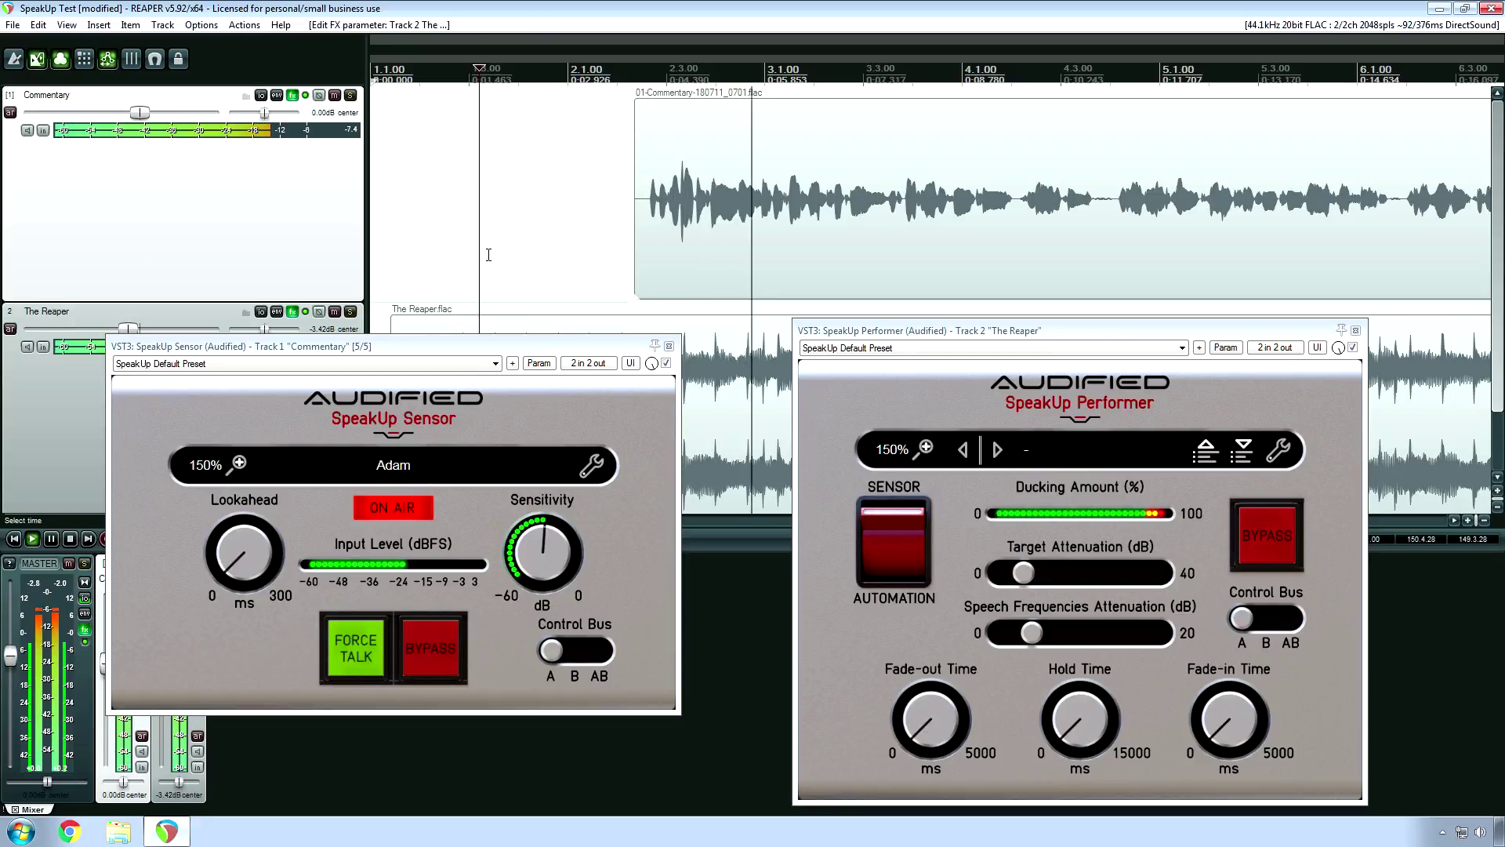
key(F11)
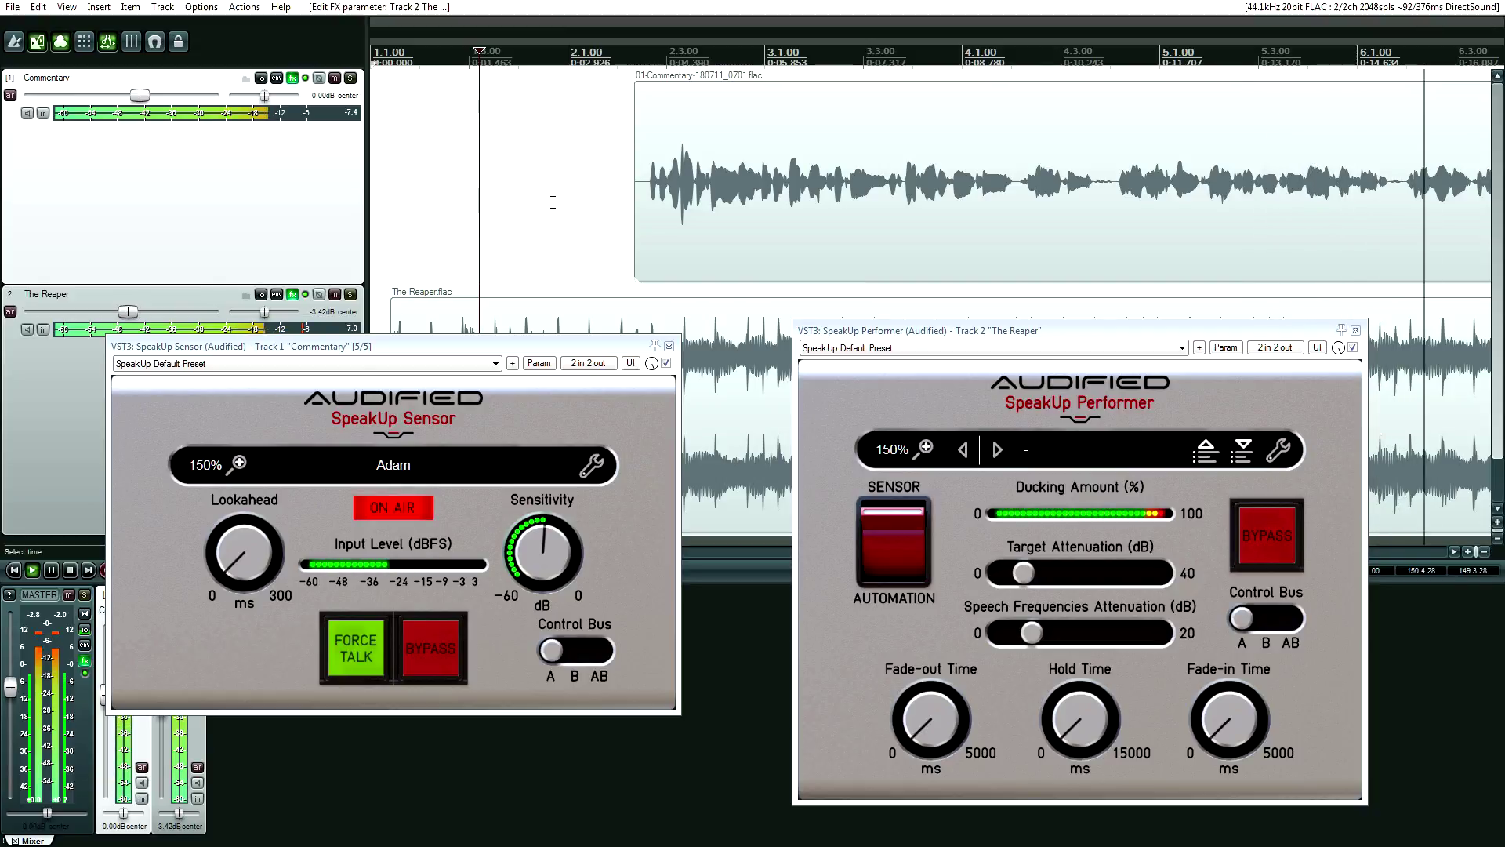
key(space)
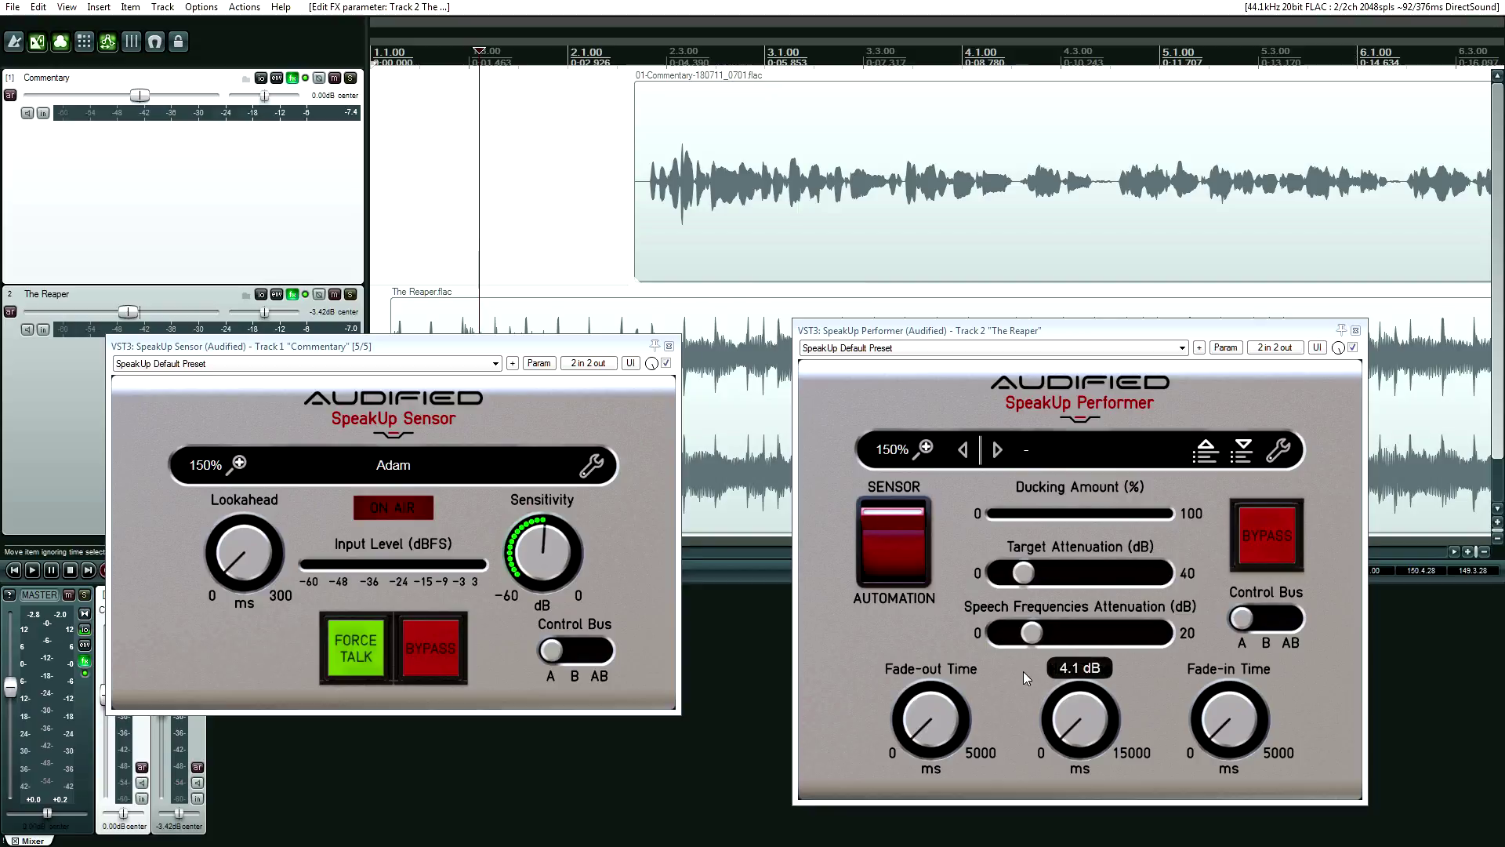
Step: Place the edit cursor at the short pause between phrases late in the first commentary clip, with both commentary clips in view
mouse_move(1109, 737)
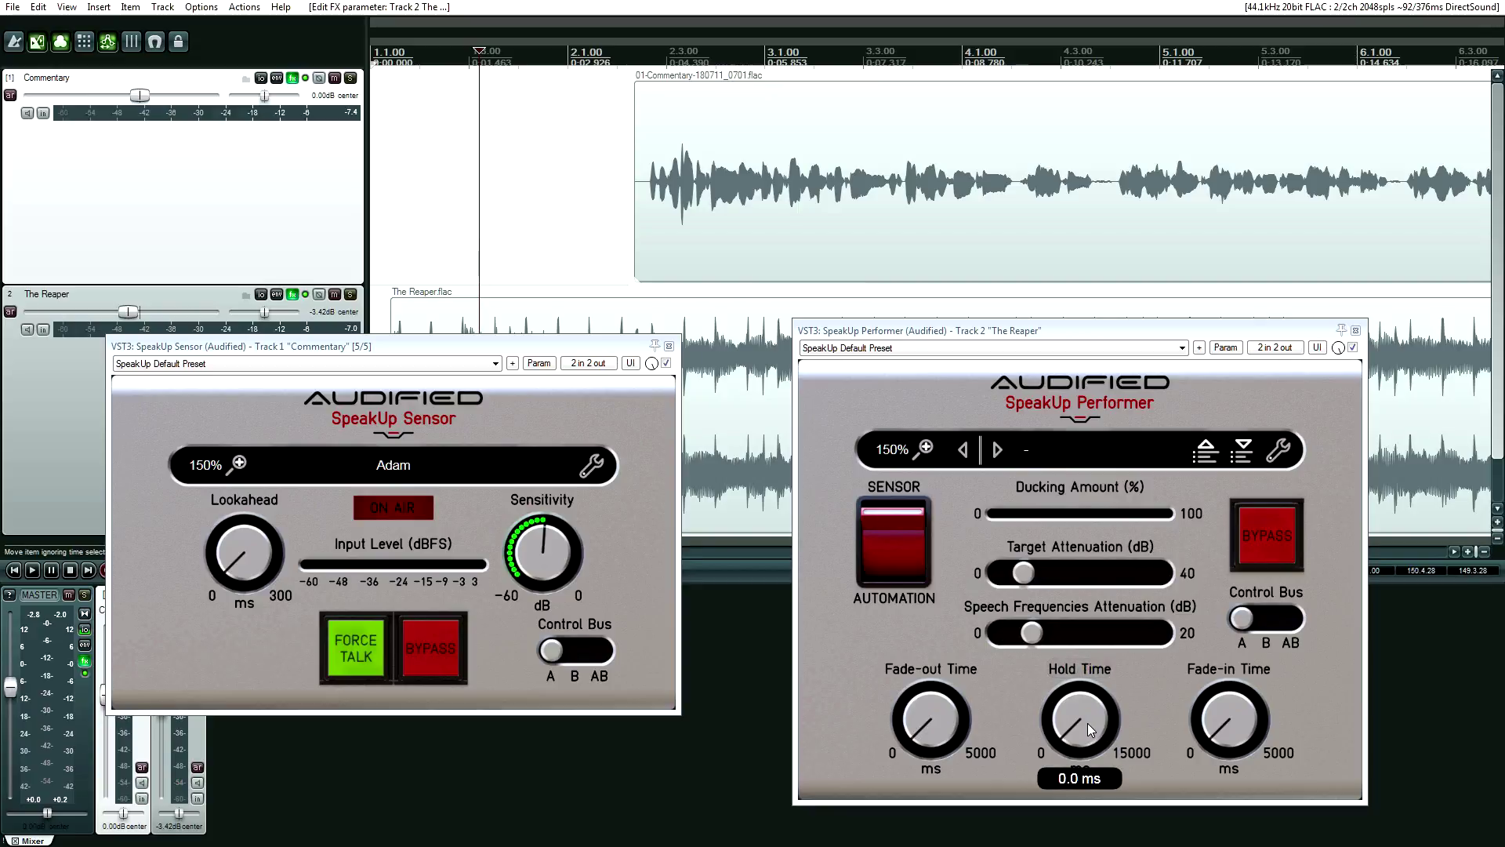
click(866, 215)
scroll(871, 222, down, 3)
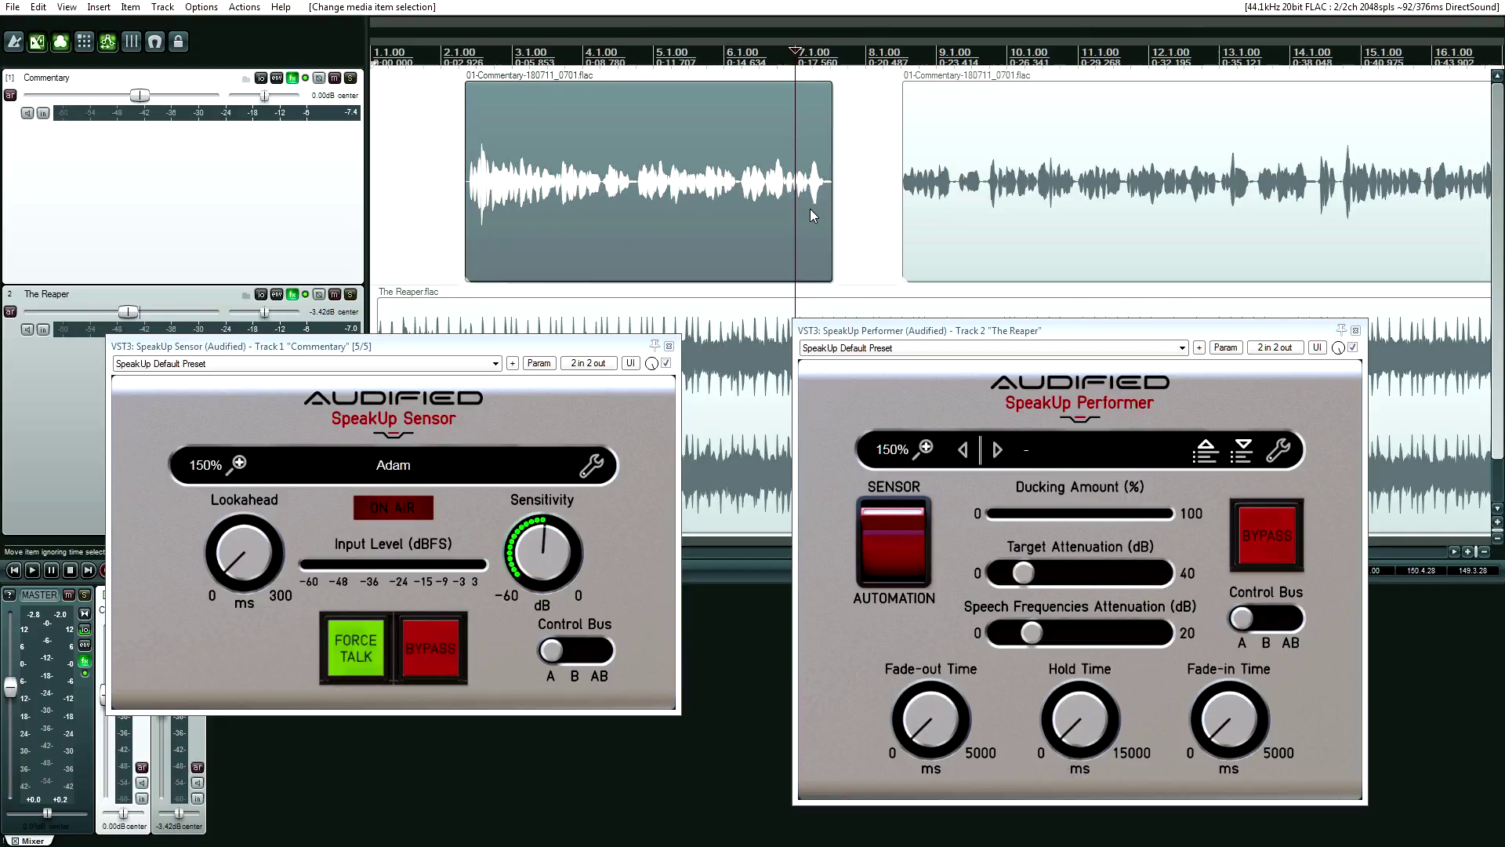
drag(773, 205, 751, 210)
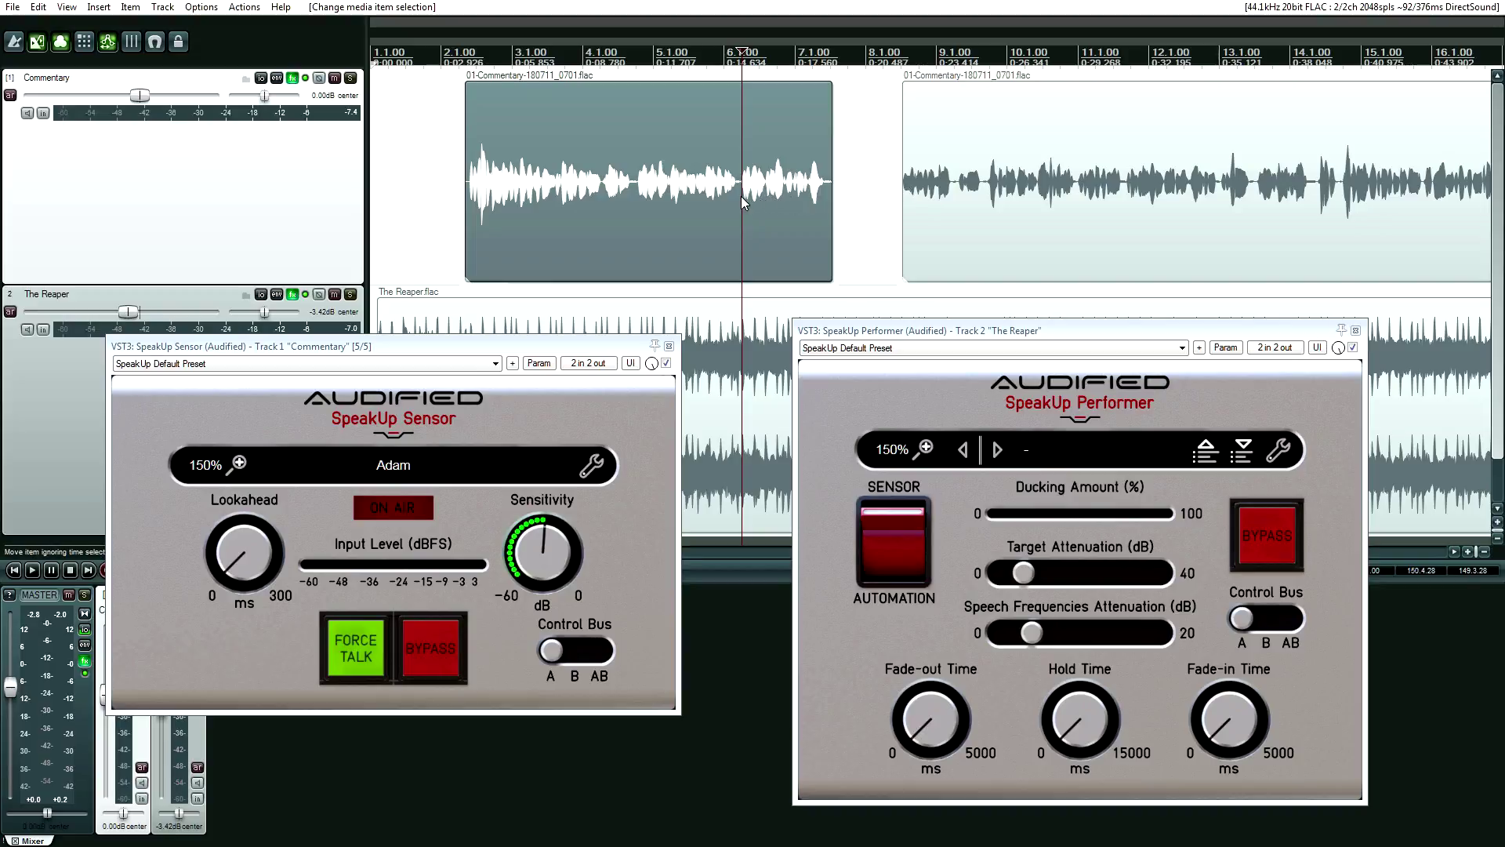
Step: Play the mix from the late pause in the first commentary clip into the second, and set Performer's Hold Time to 700 ms
key(space)
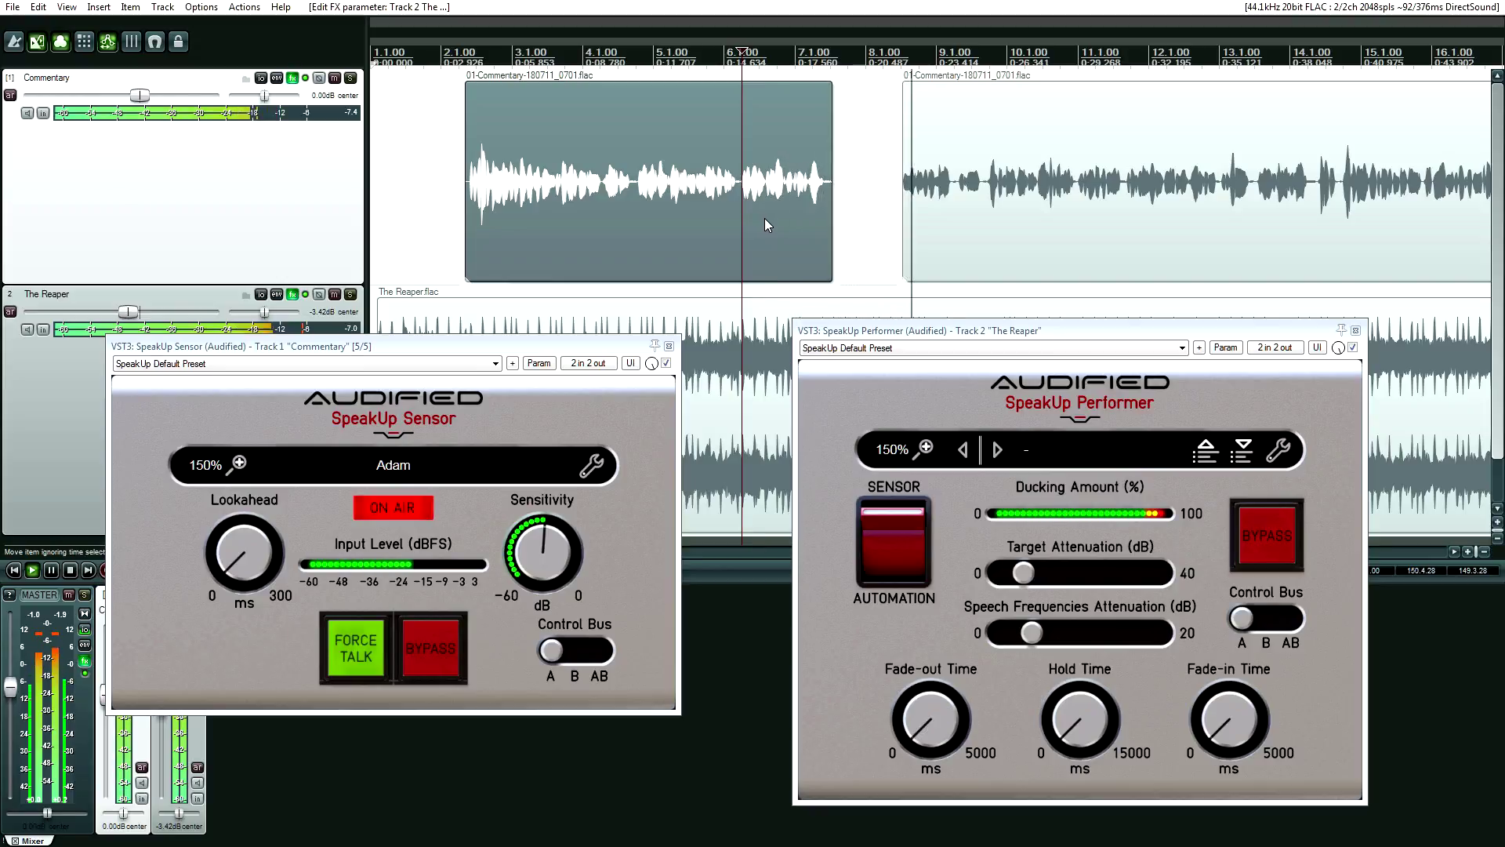
key(space)
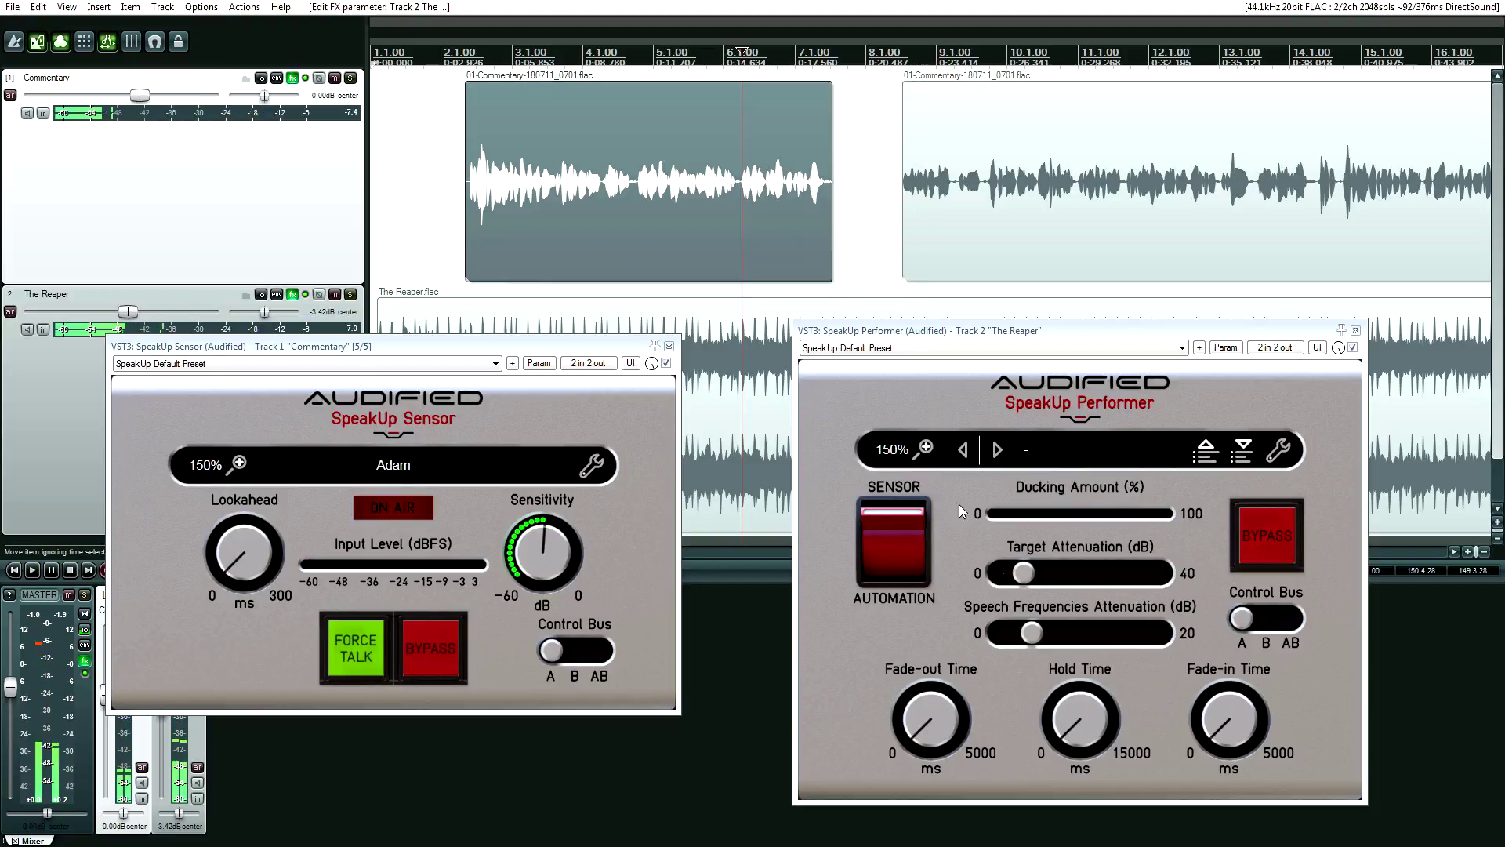
click(1094, 731)
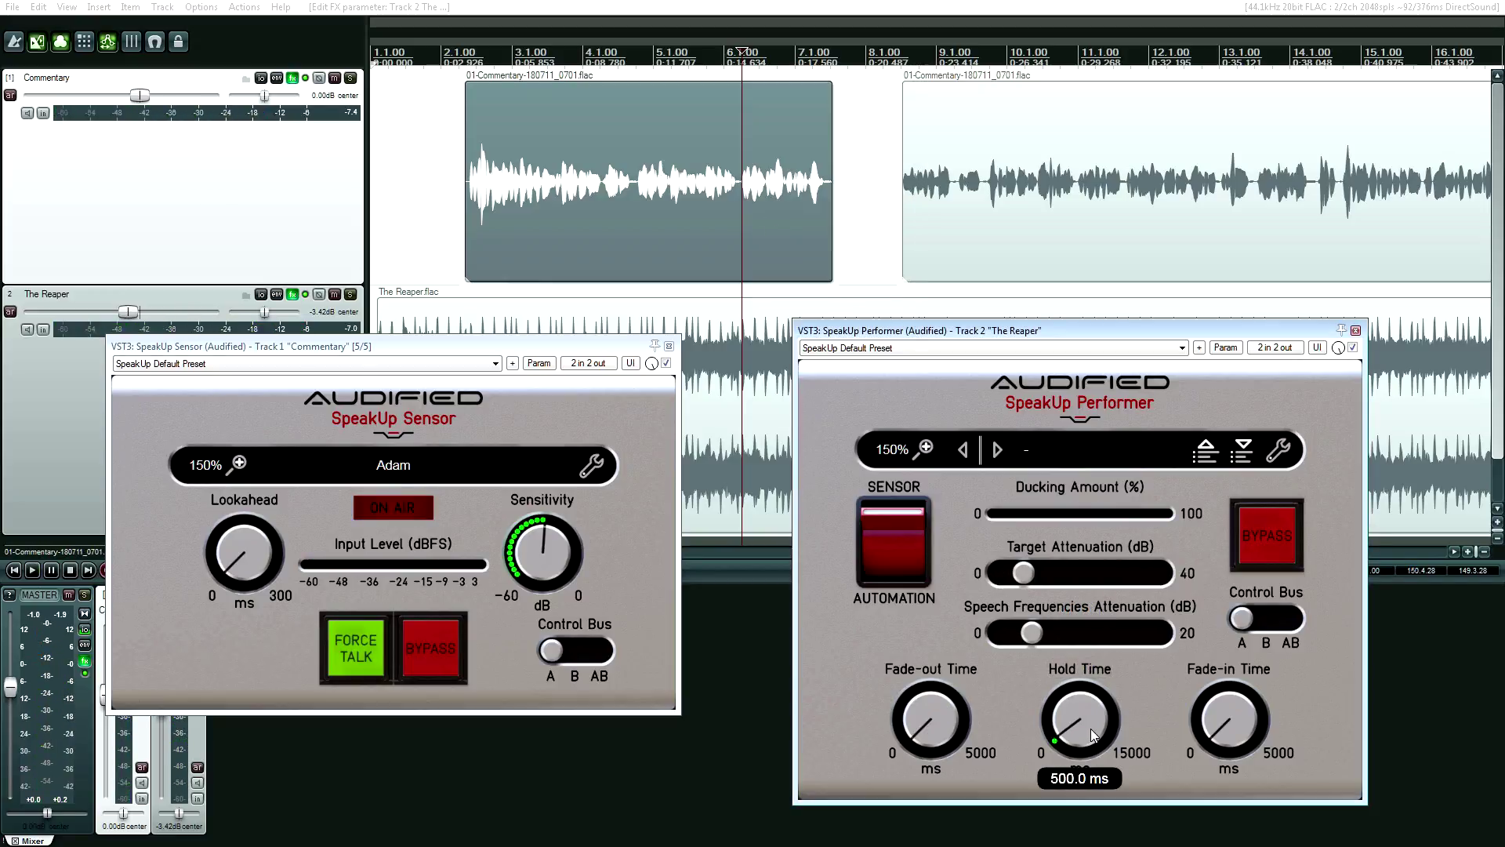
drag(1090, 727, 1090, 724)
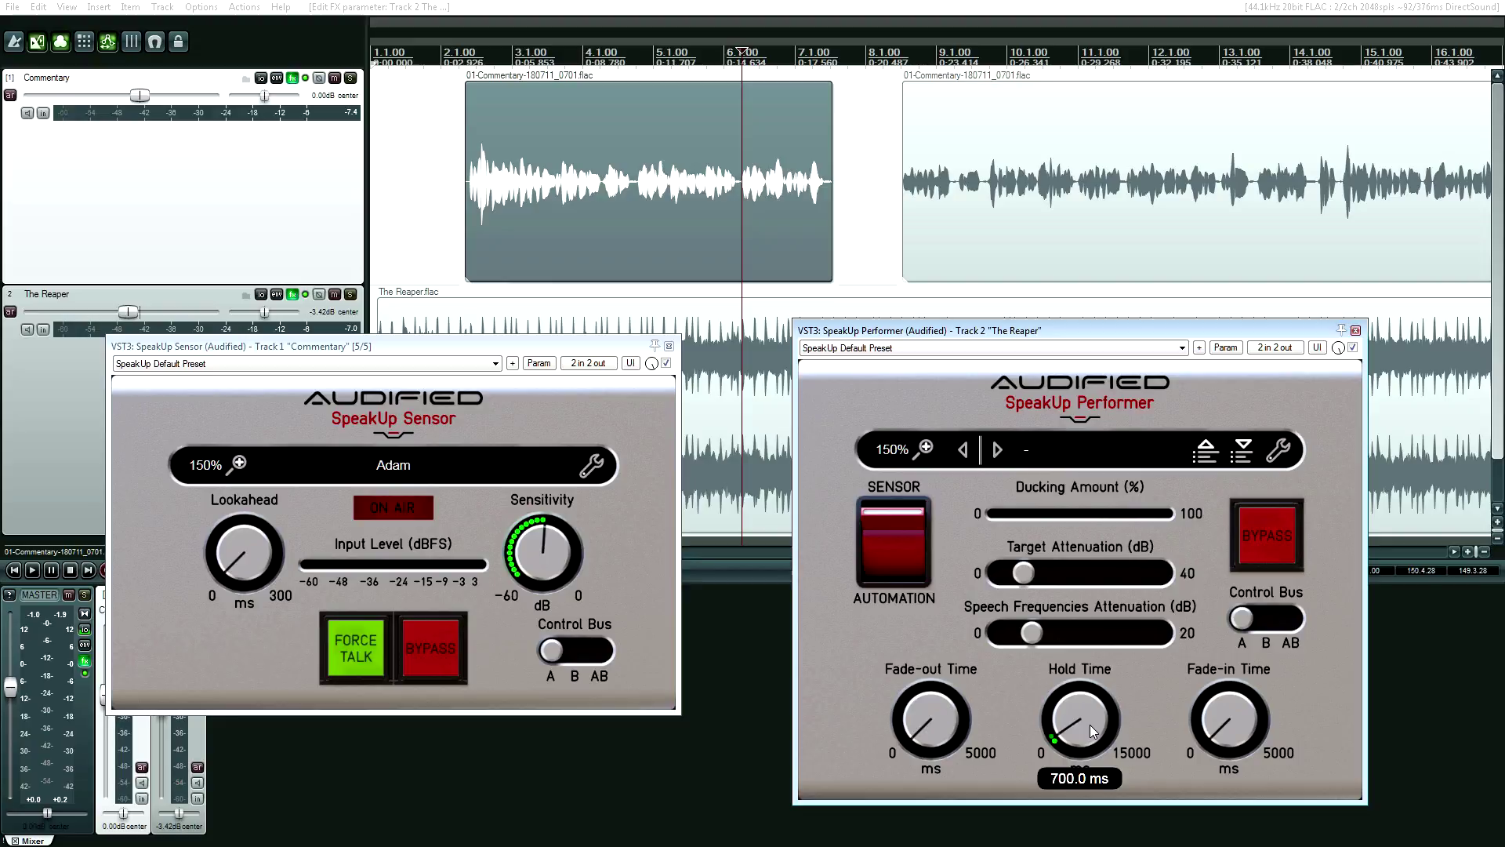
Step: Set Performer's Hold Time to 2950 ms and play the mix across the gap between the two commentary clips
drag(1090, 725, 1093, 694)
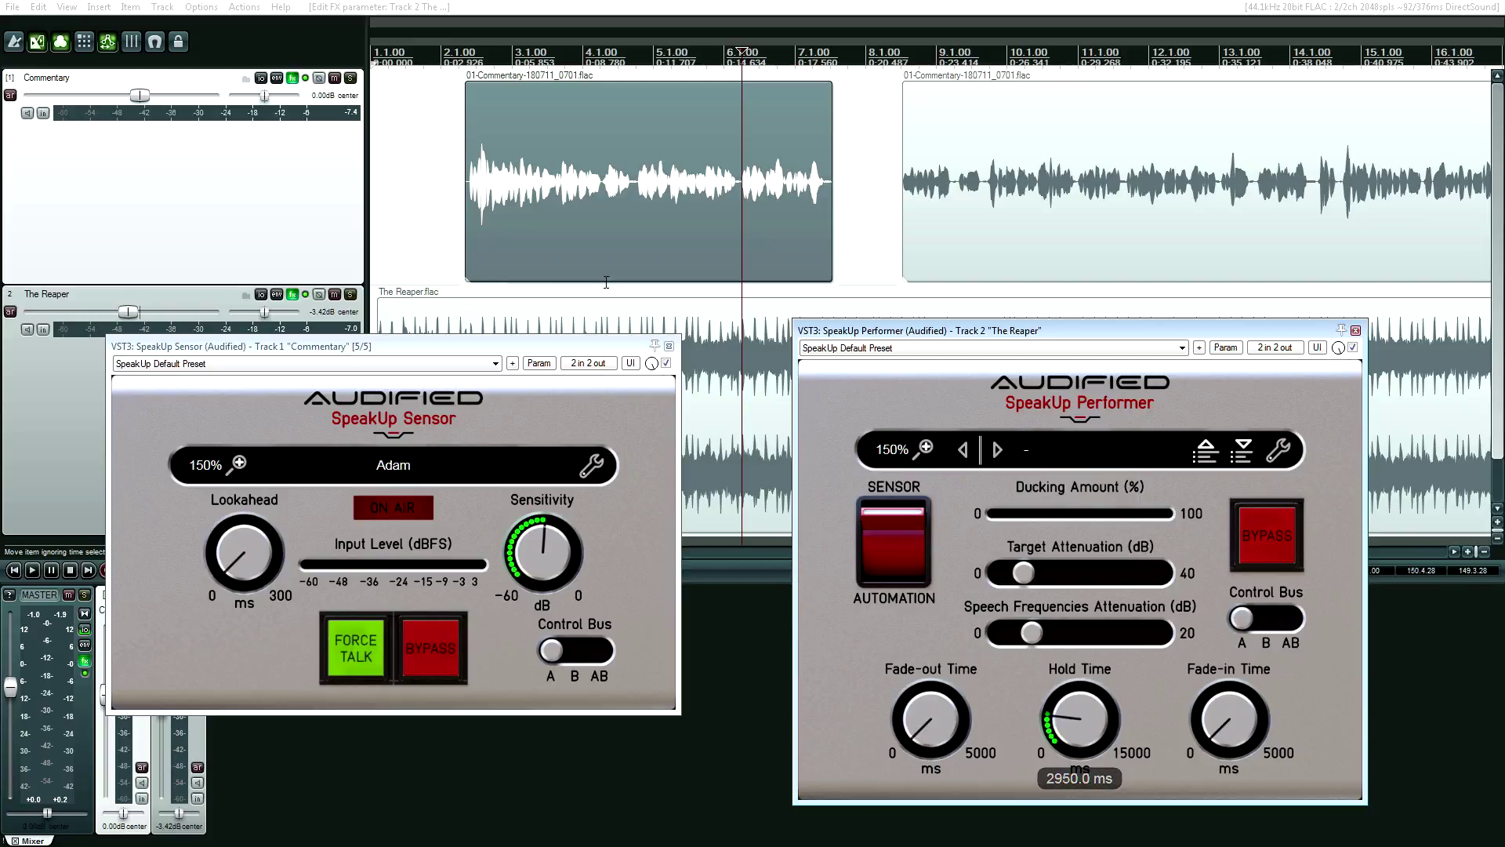
key(space)
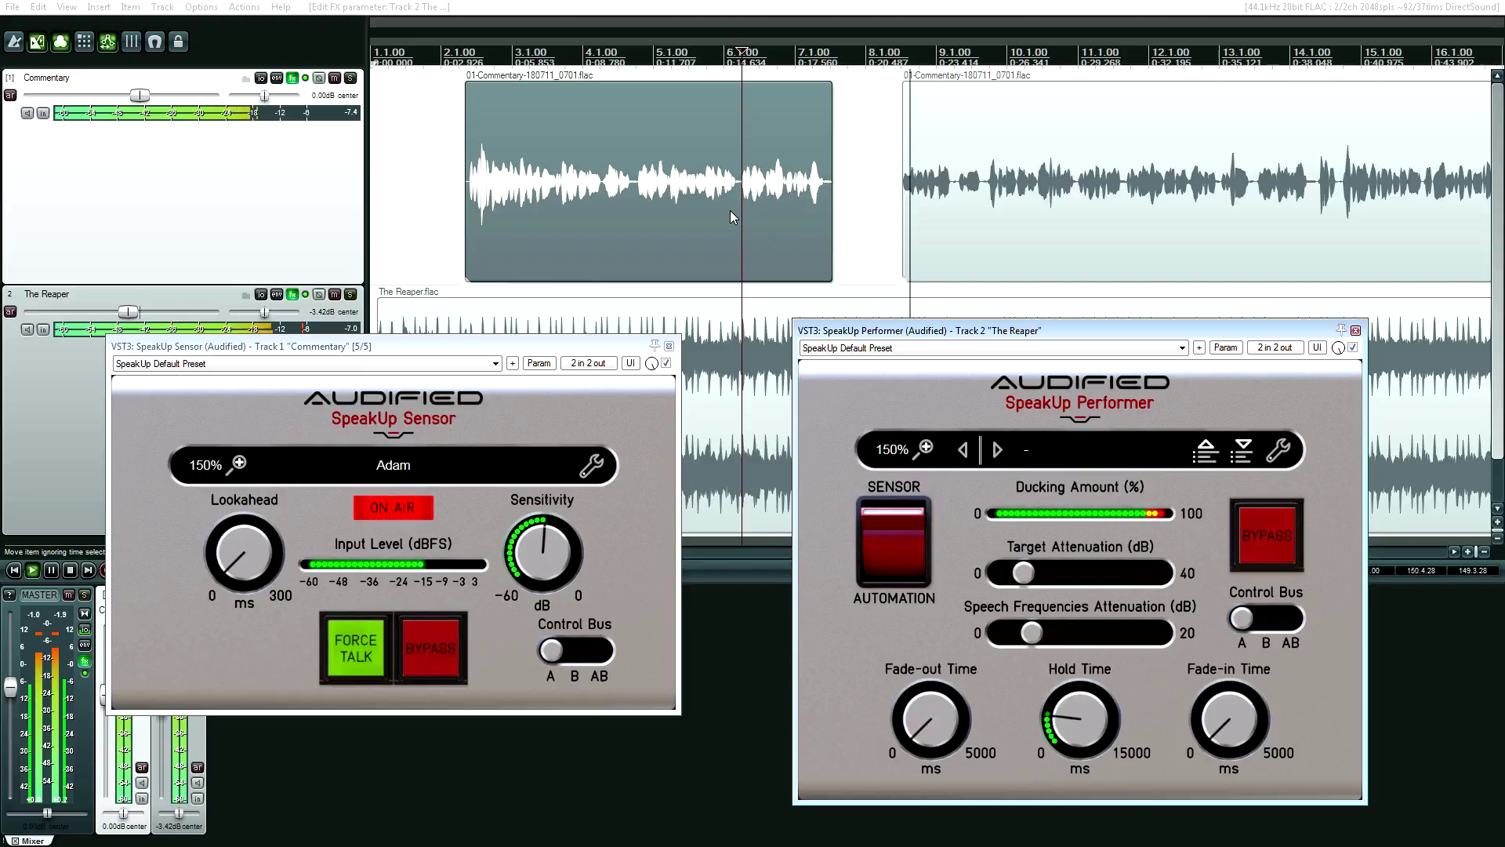
key(space)
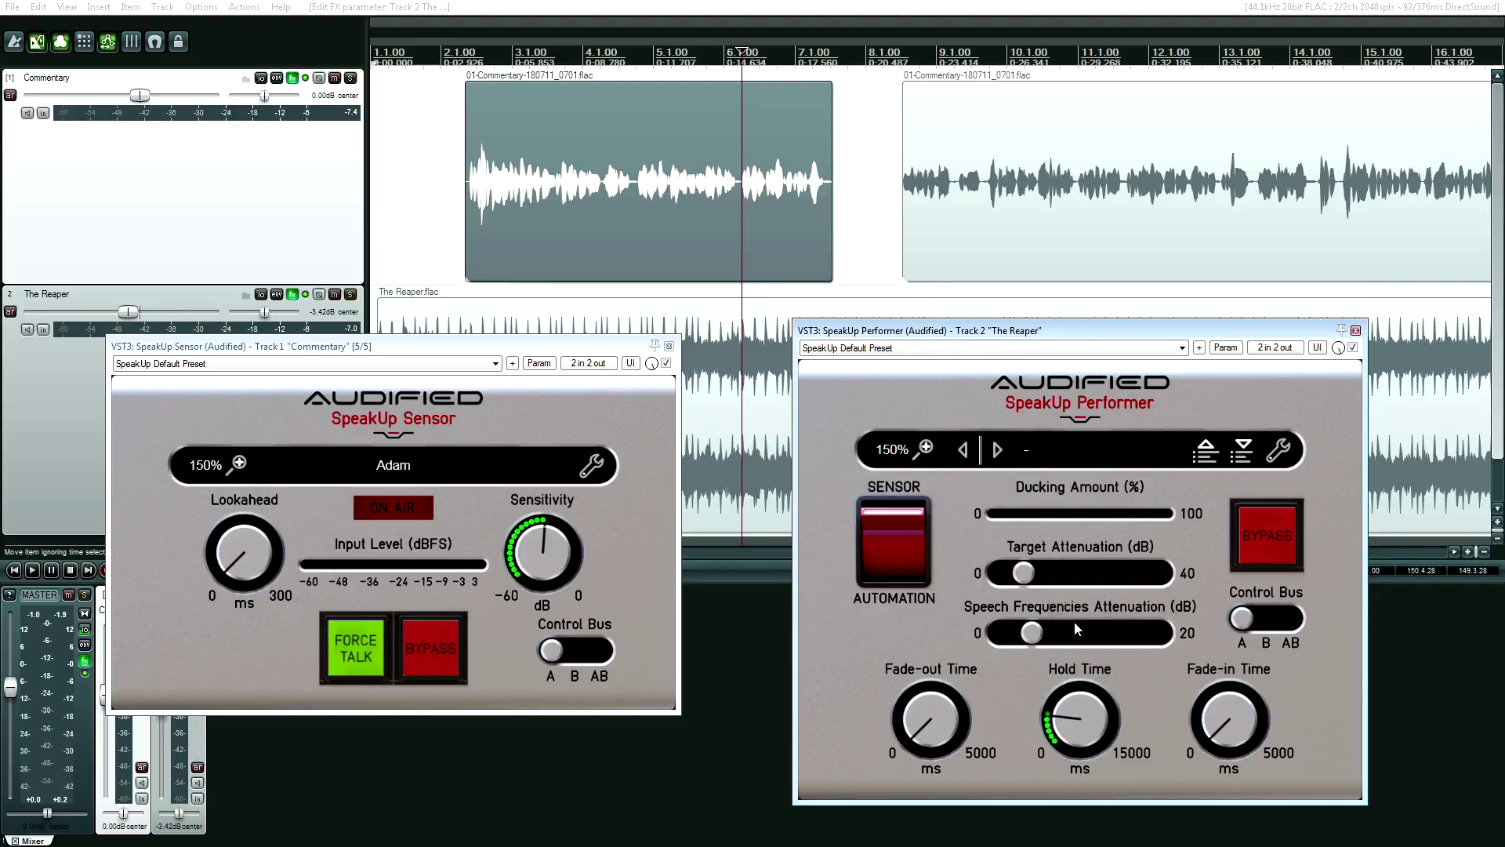
Step: Set Performer's Hold Time back to 700 ms and play the mix from the pause in the first commentary clip
double_click(1094, 731)
key(space)
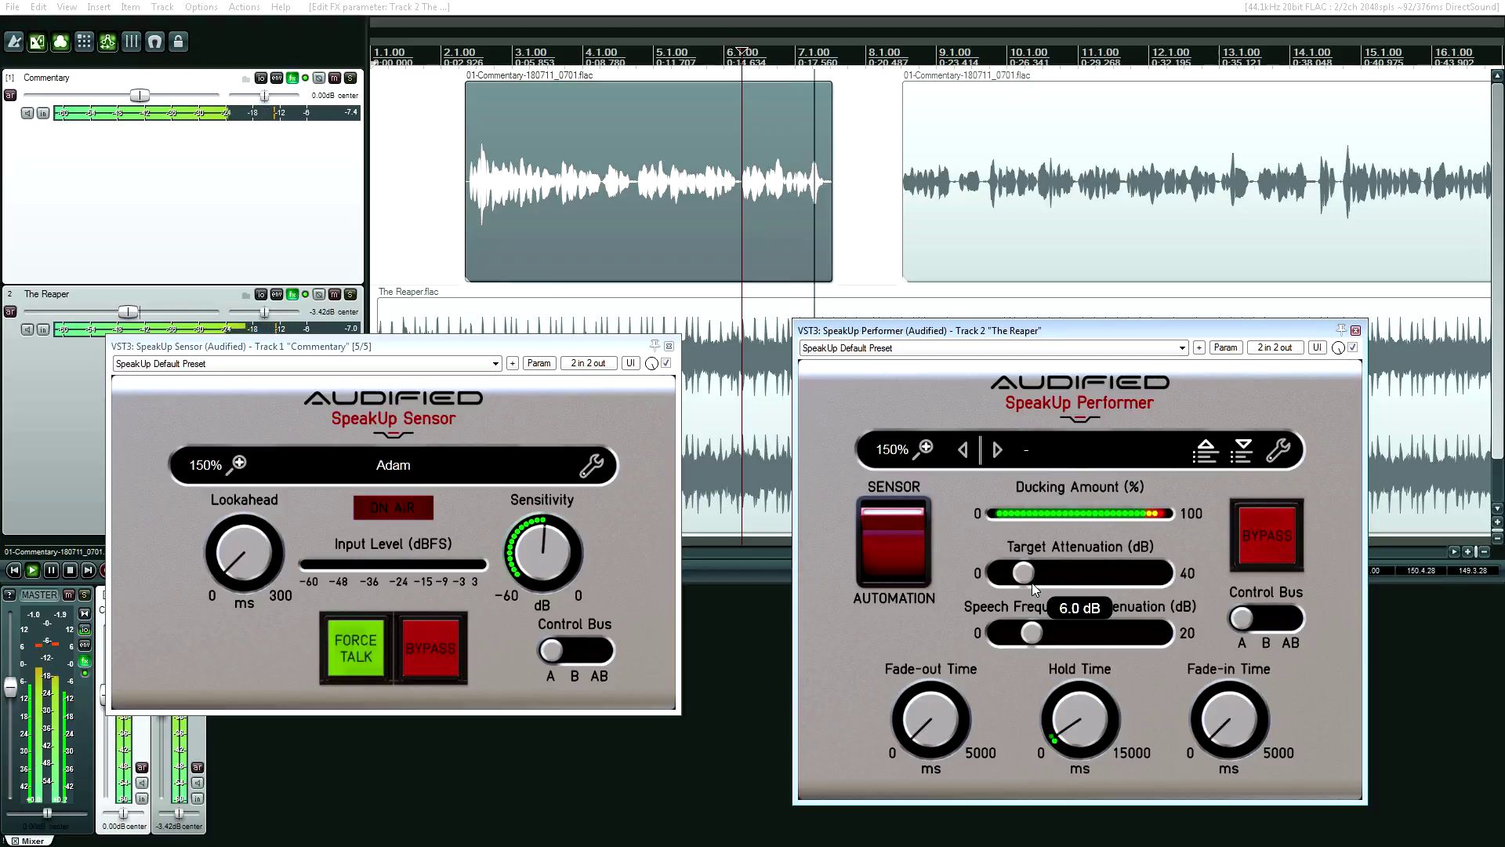
key(space)
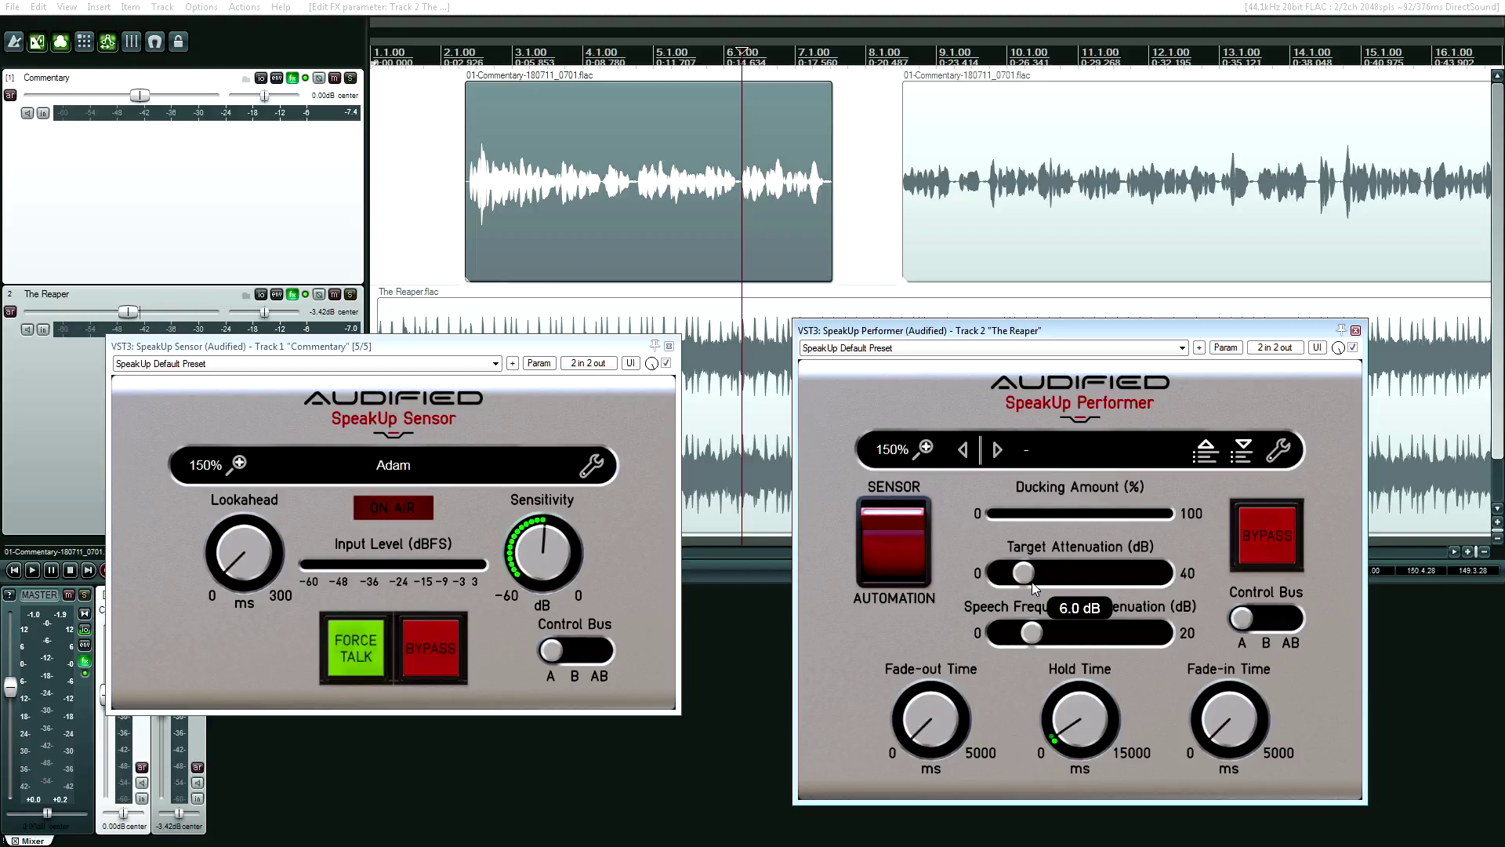
Step: Set Performer's Fade-out Time to 1000 ms and play the mix from the gap before the first commentary clip
mouse_move(948, 715)
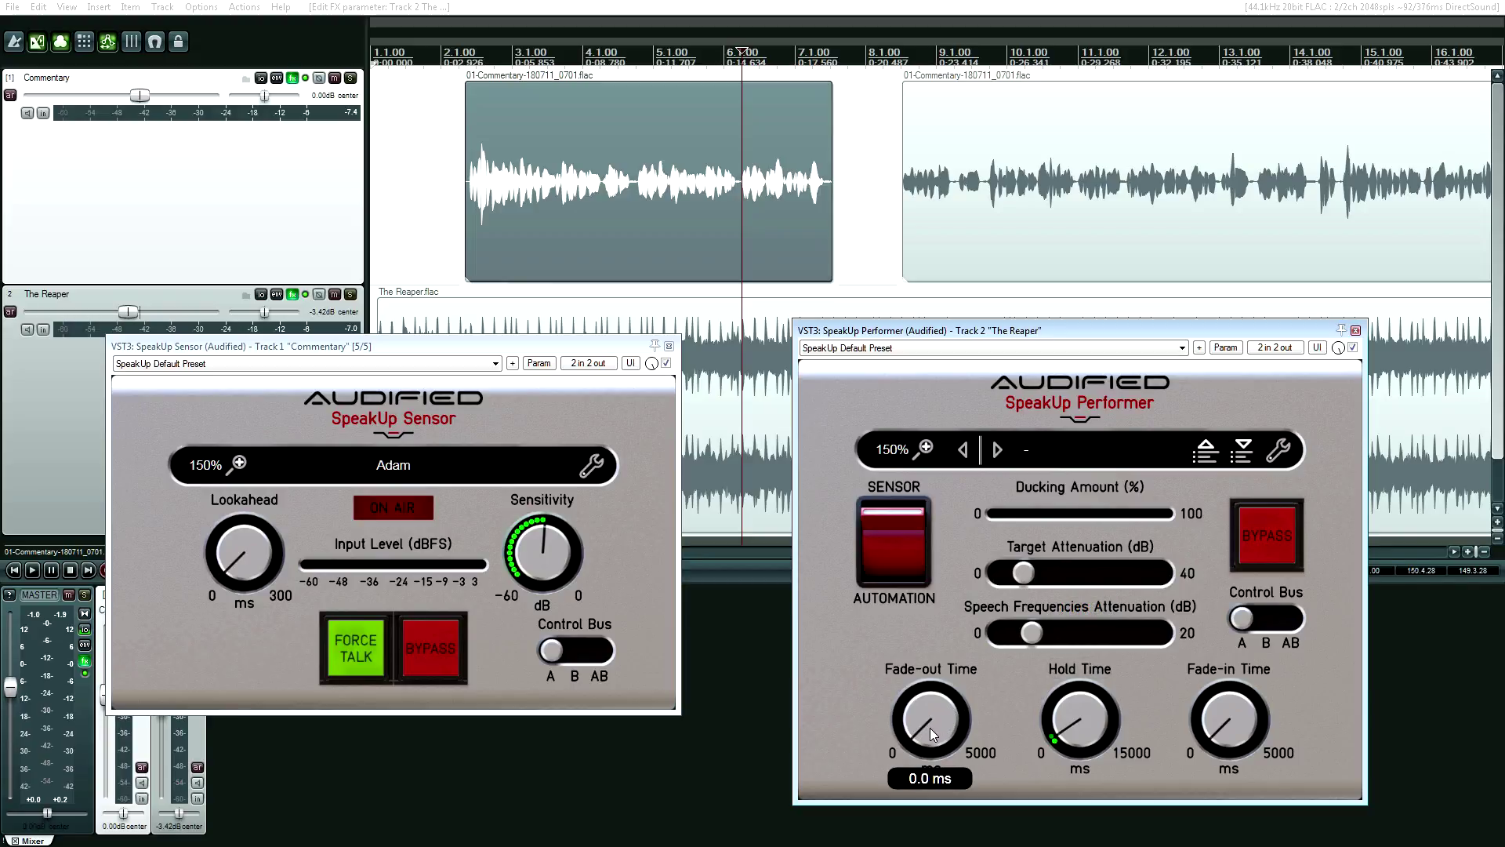
drag(930, 728, 936, 712)
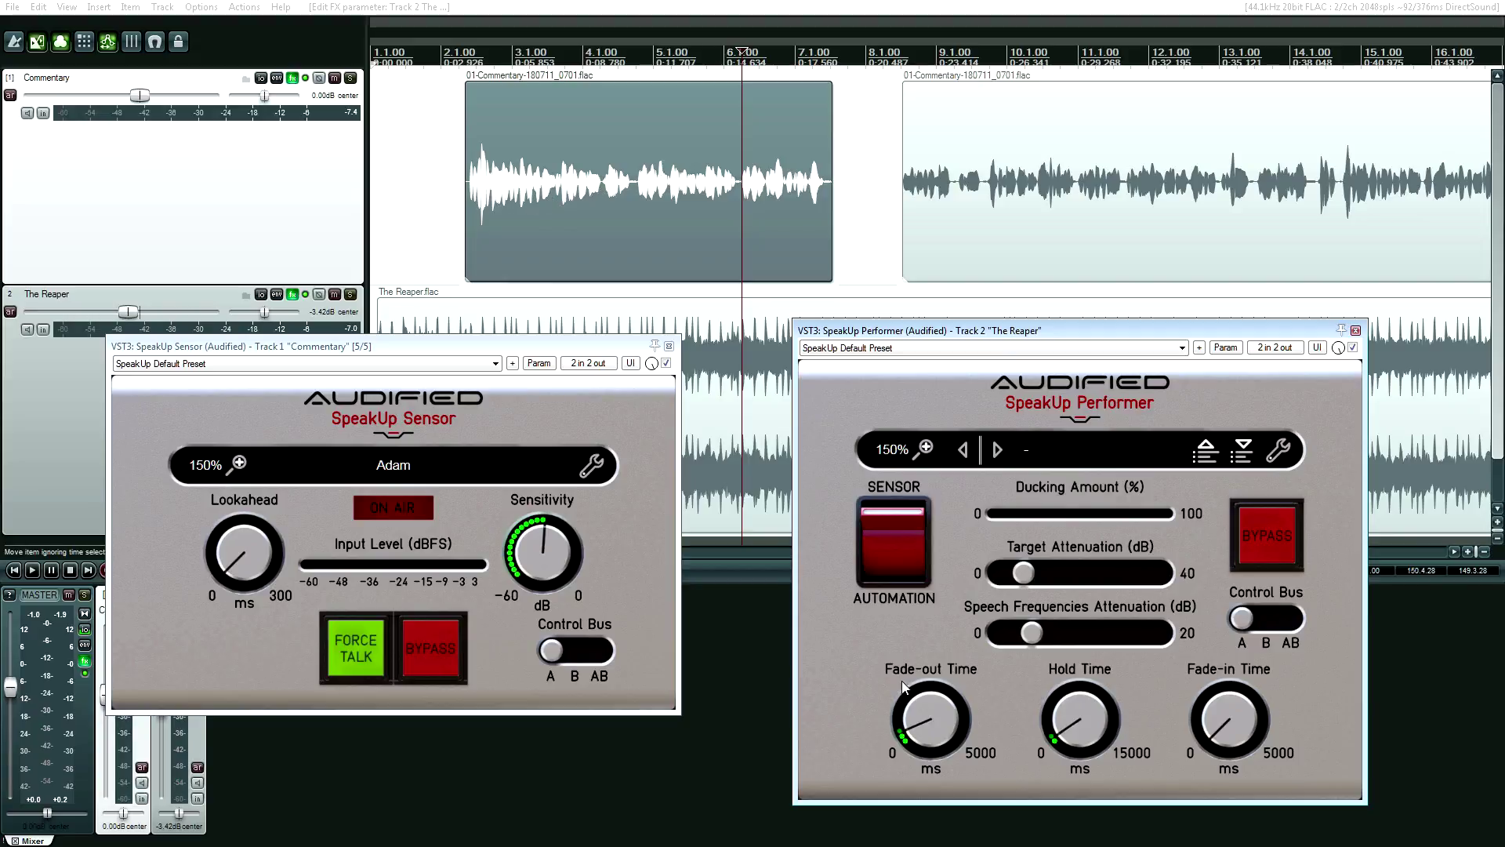
drag(927, 706, 929, 686)
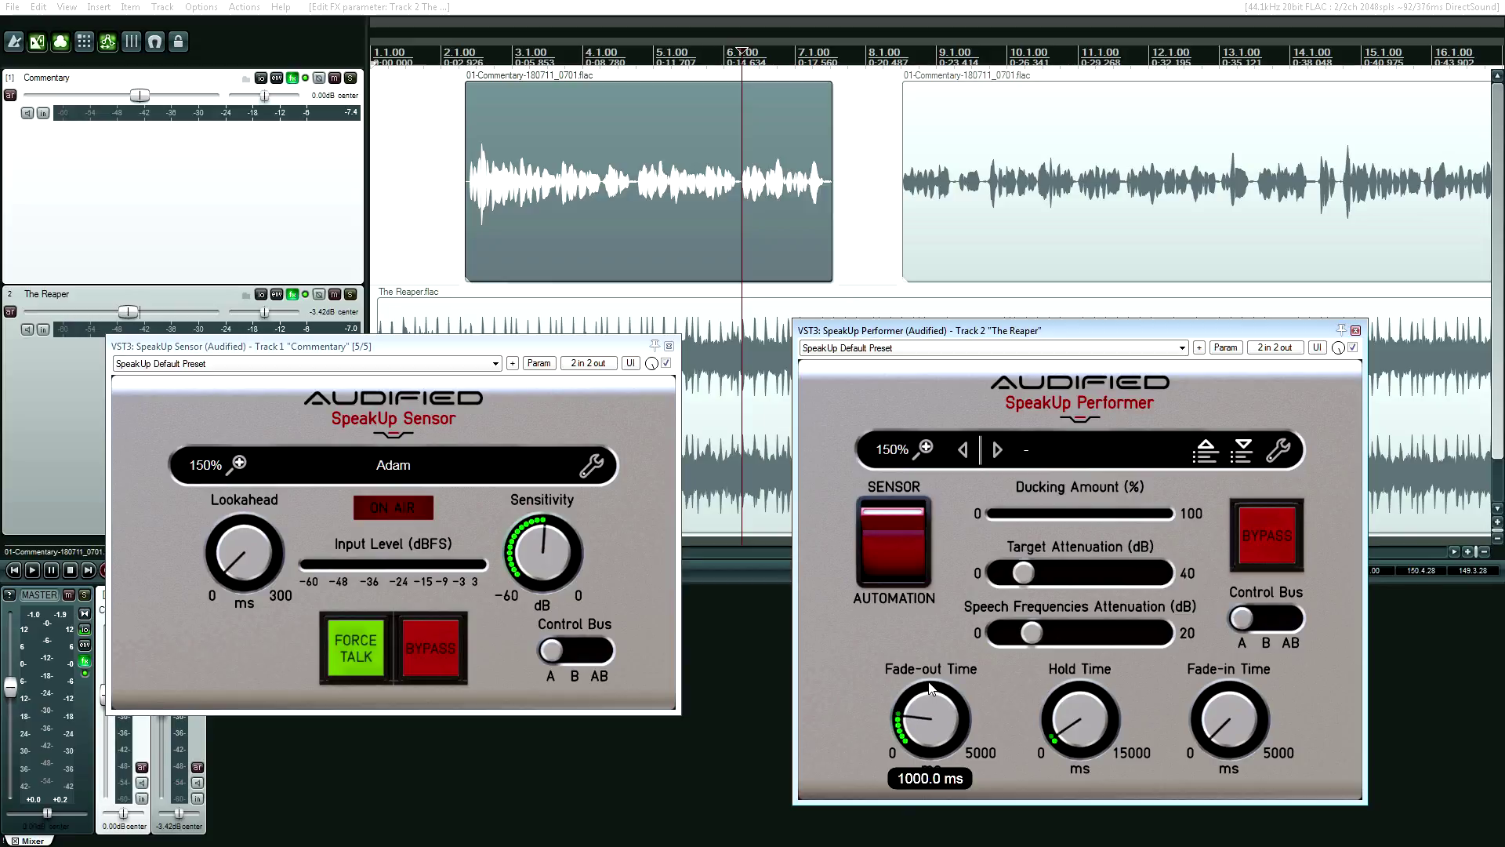
click(439, 254)
key(space)
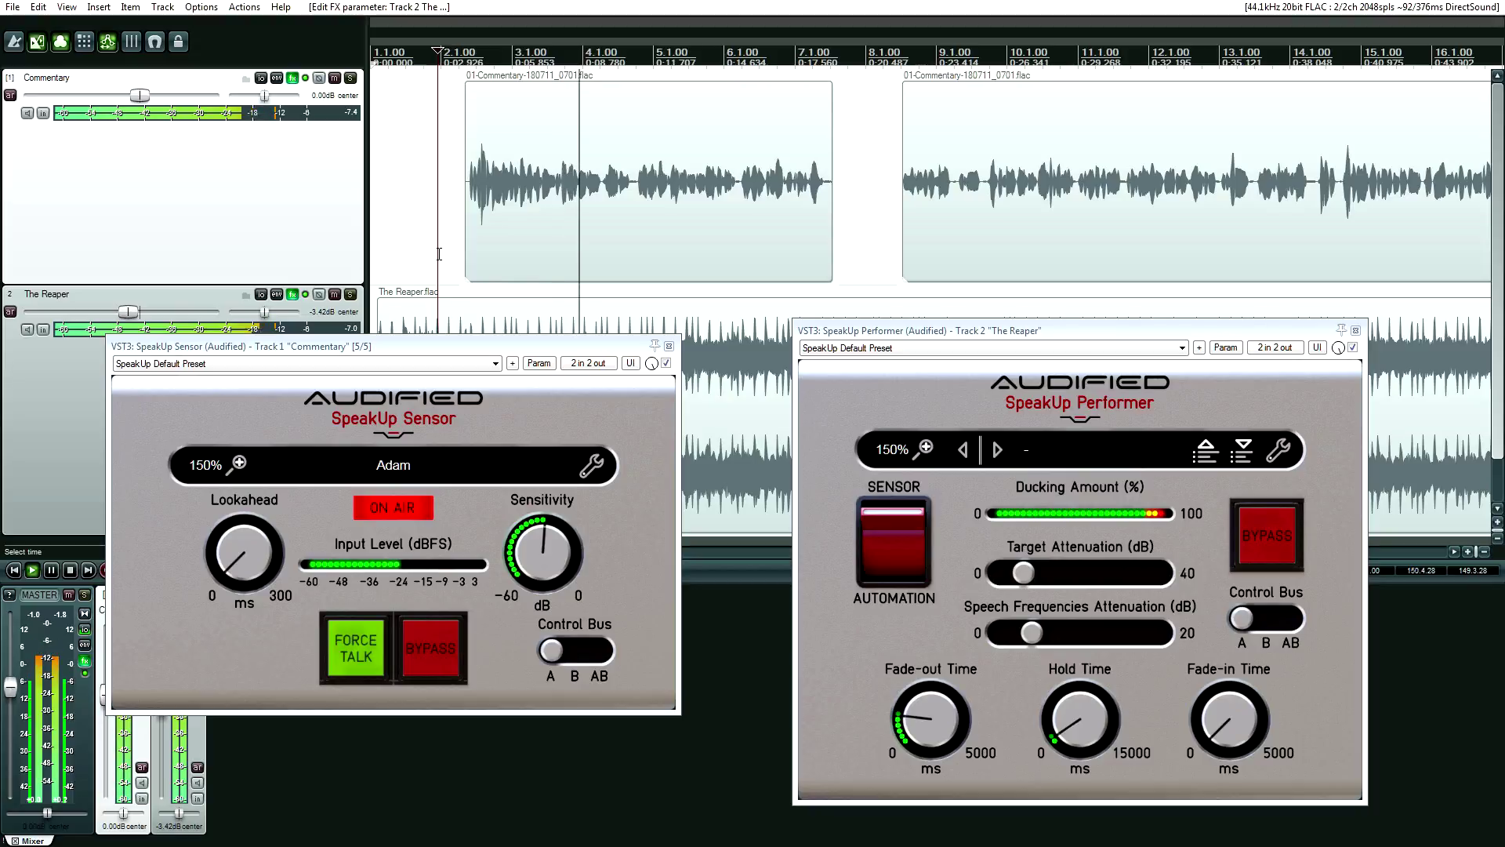
click(428, 259)
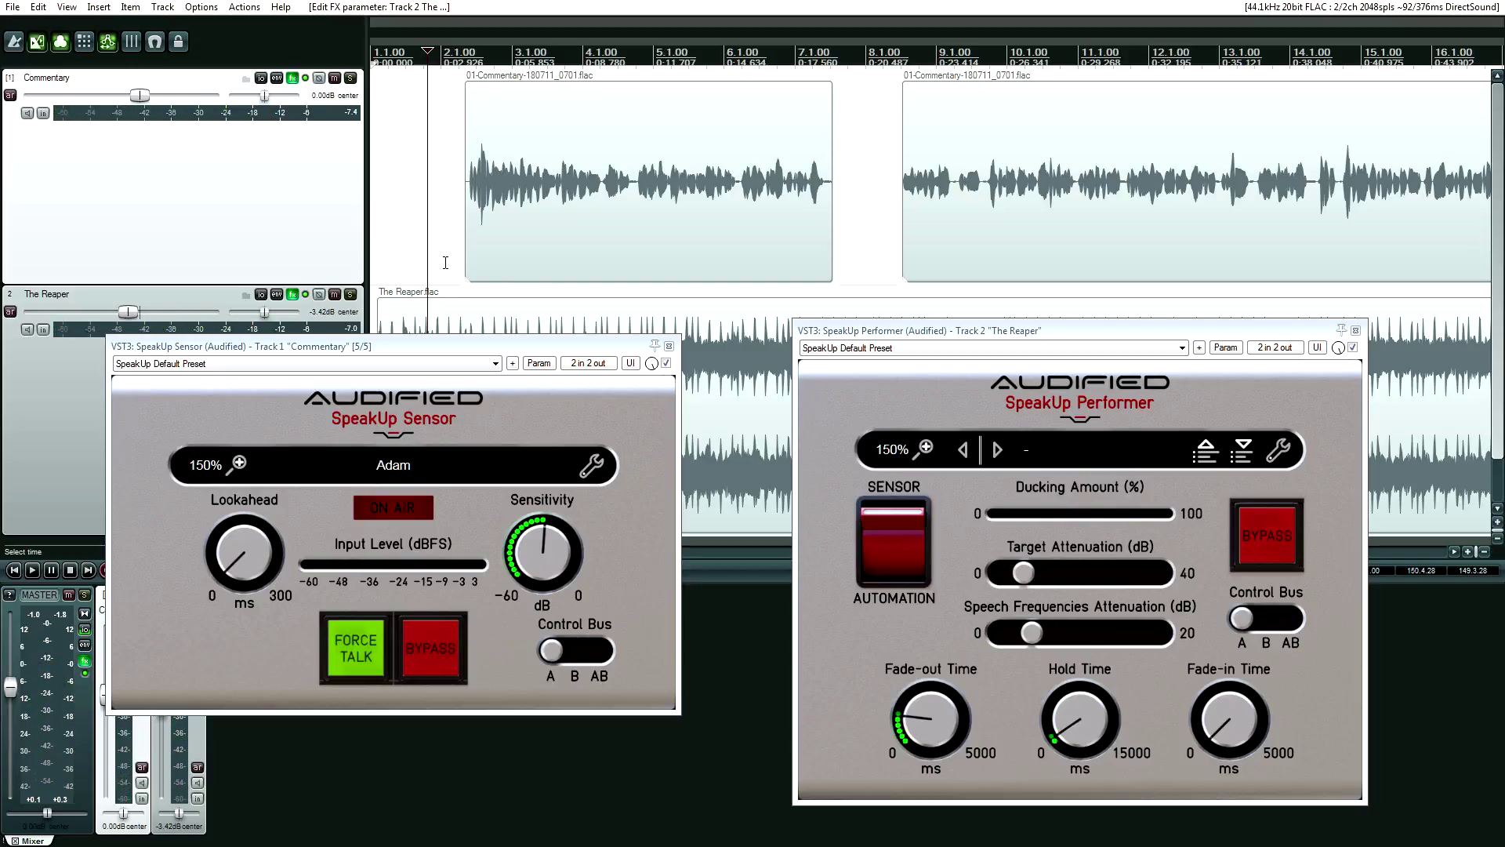
Step: Set Performer's Fade-out Time to 500 ms and play the mix from just before the first commentary clip
mouse_move(922, 707)
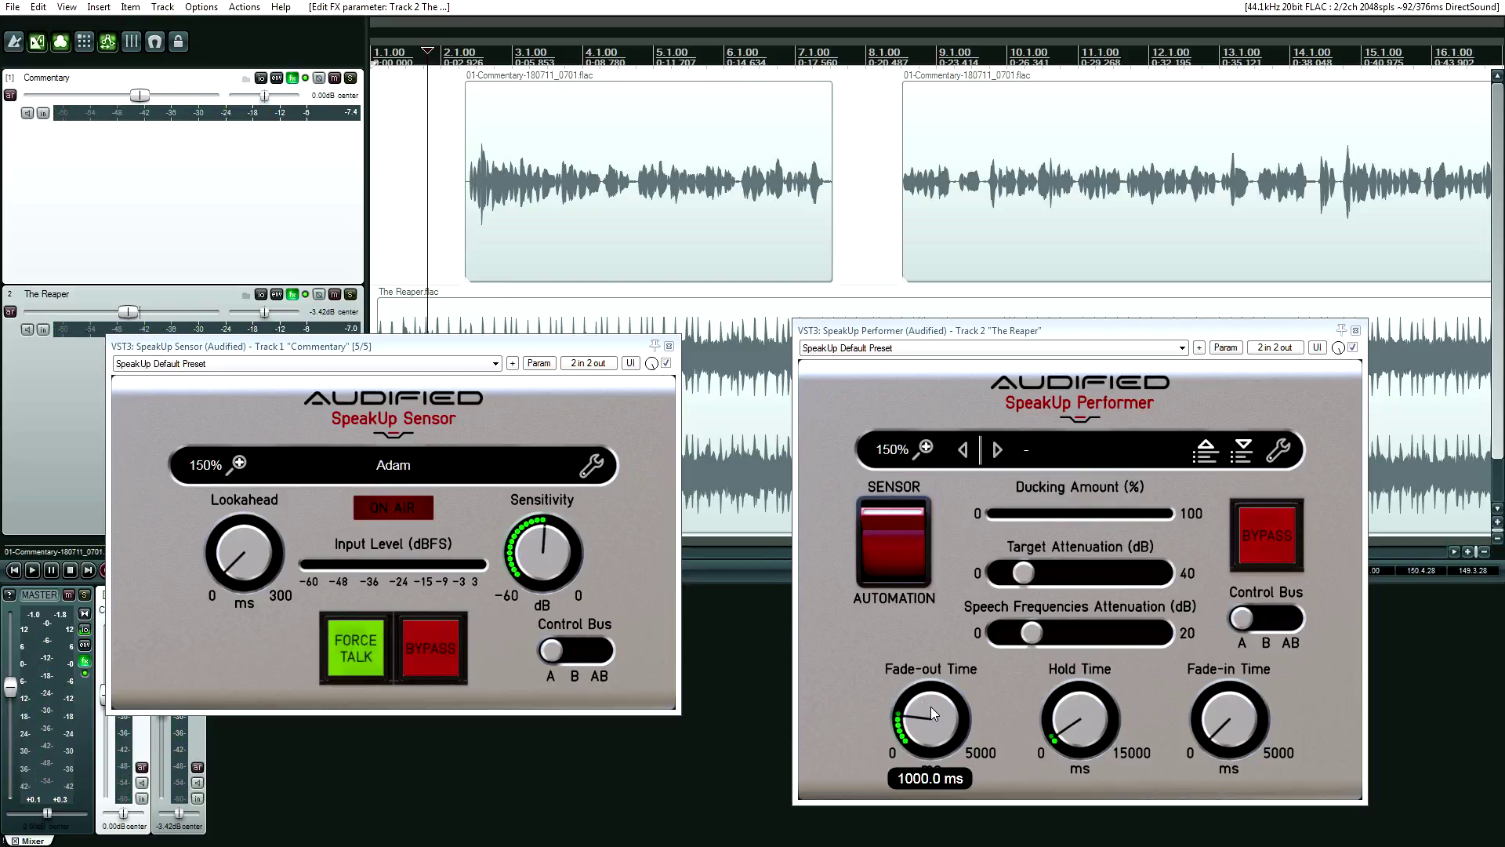
drag(929, 707, 933, 719)
click(476, 243)
key(space)
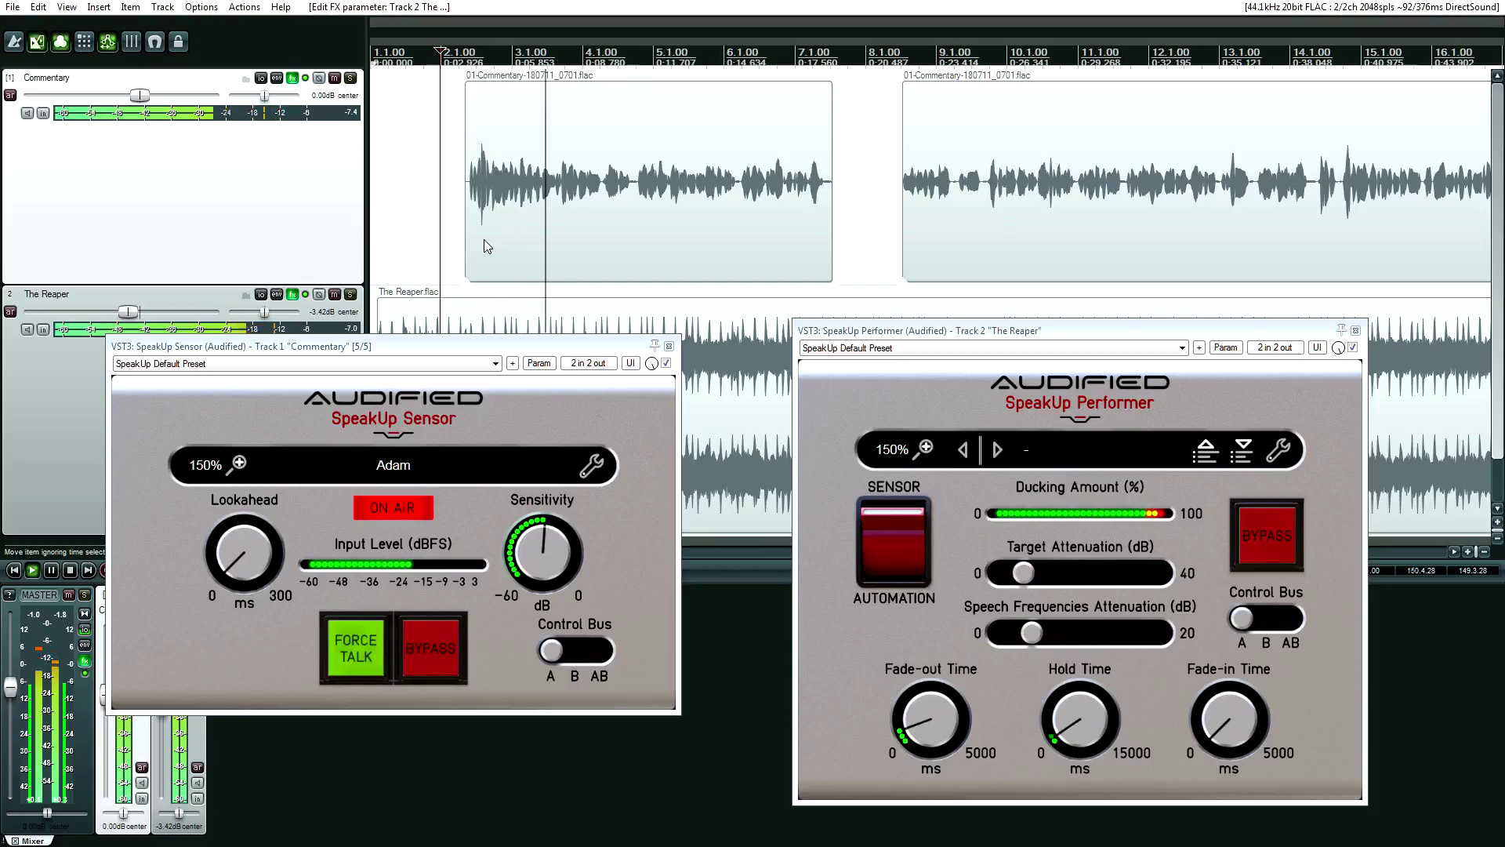
key(space)
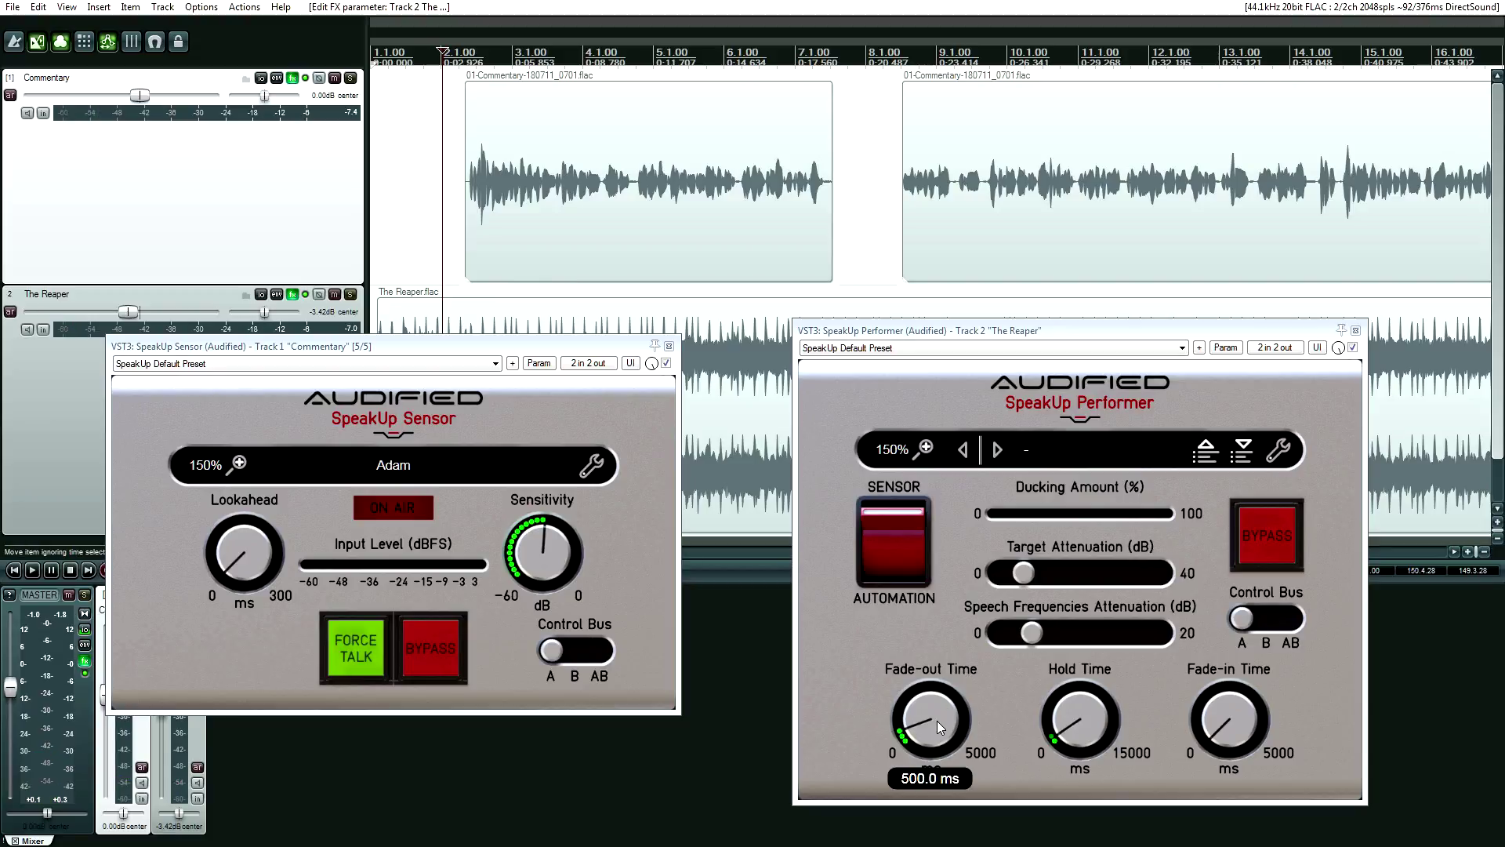
Step: Audition the commentary's start with Fade-out Time at 0 ms and Lookahead at its 300 ms maximum, and place the edit cursor earlier in the gap
key(space)
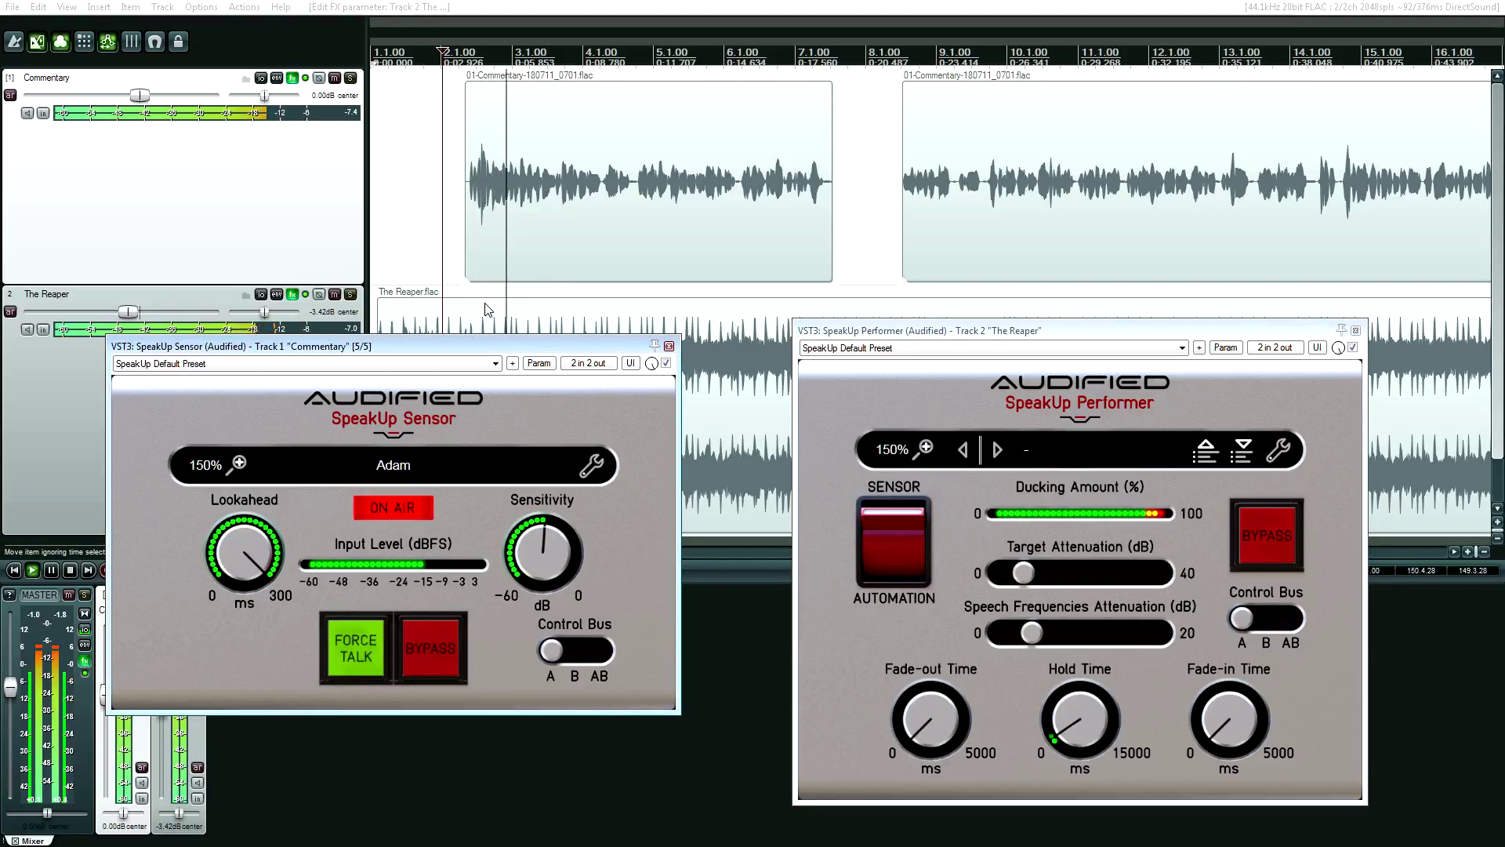
key(space)
key(space)
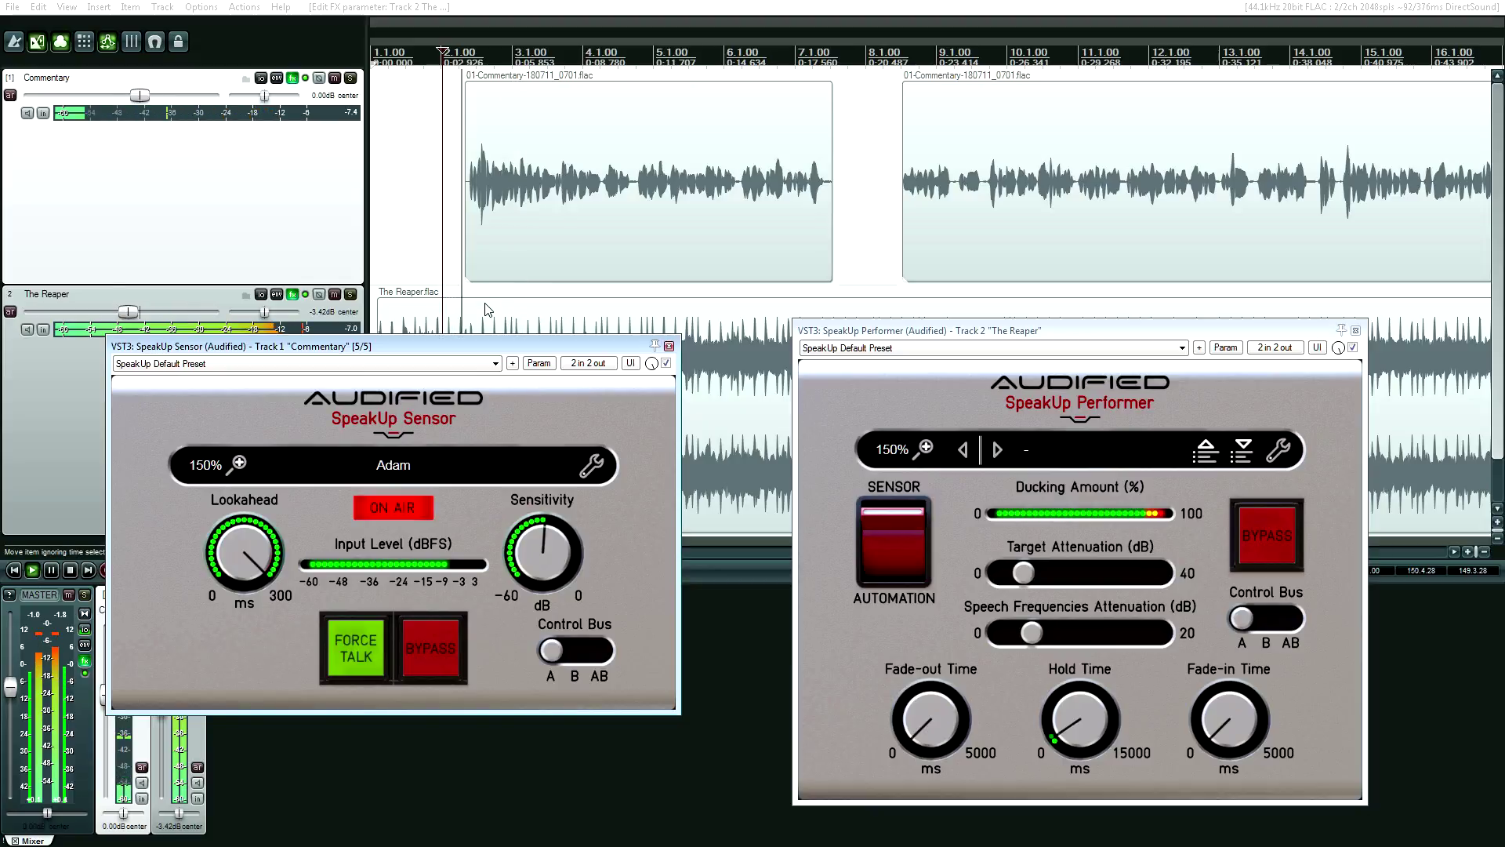
click(415, 246)
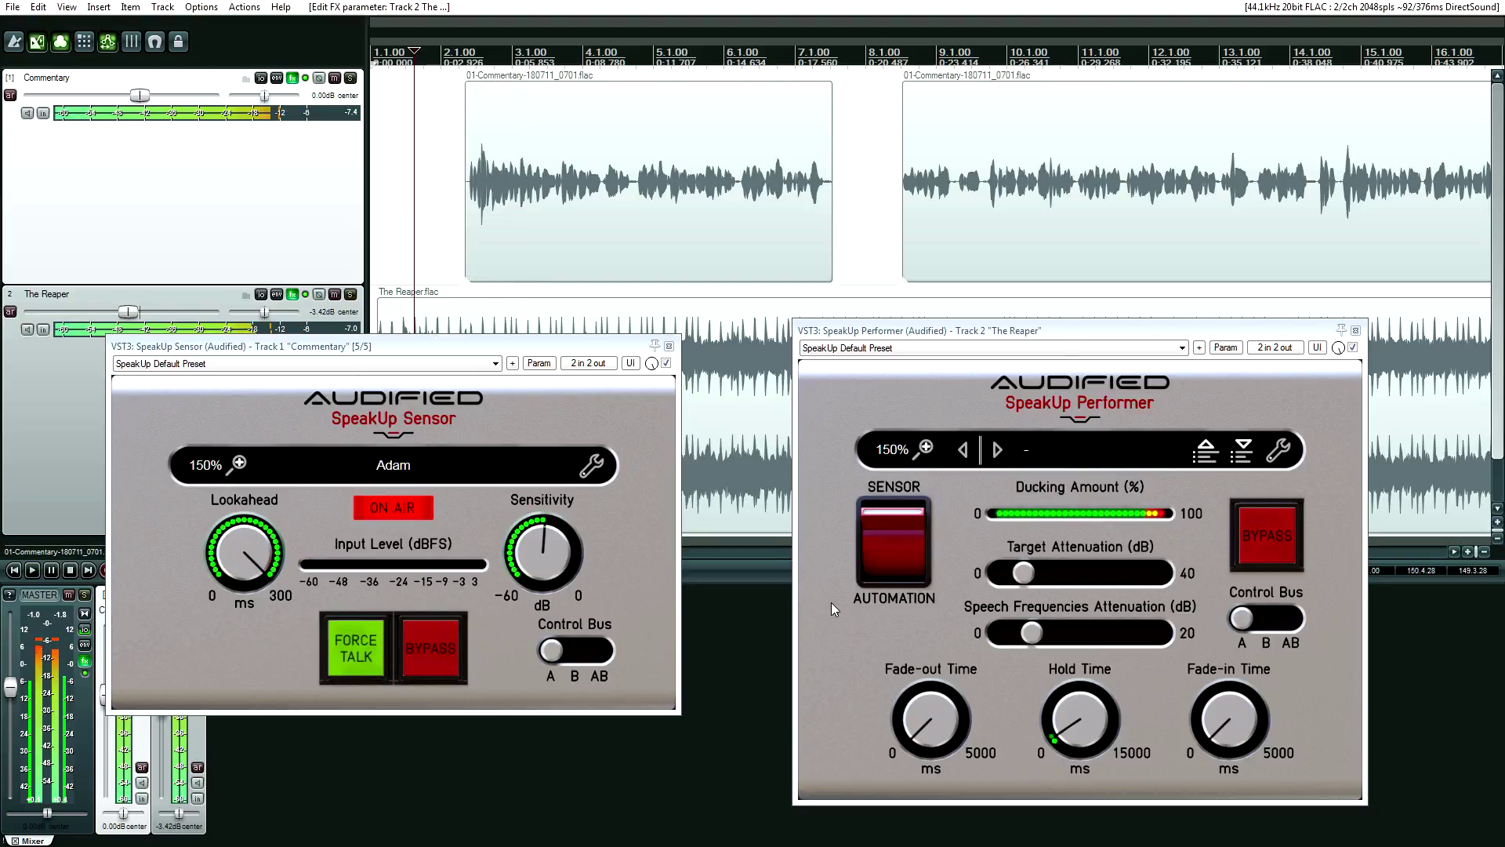
Step: Set Sensor's Lookahead to 0 ms and play the mix from the gap into the first commentary clip
drag(246, 552, 252, 721)
key(space)
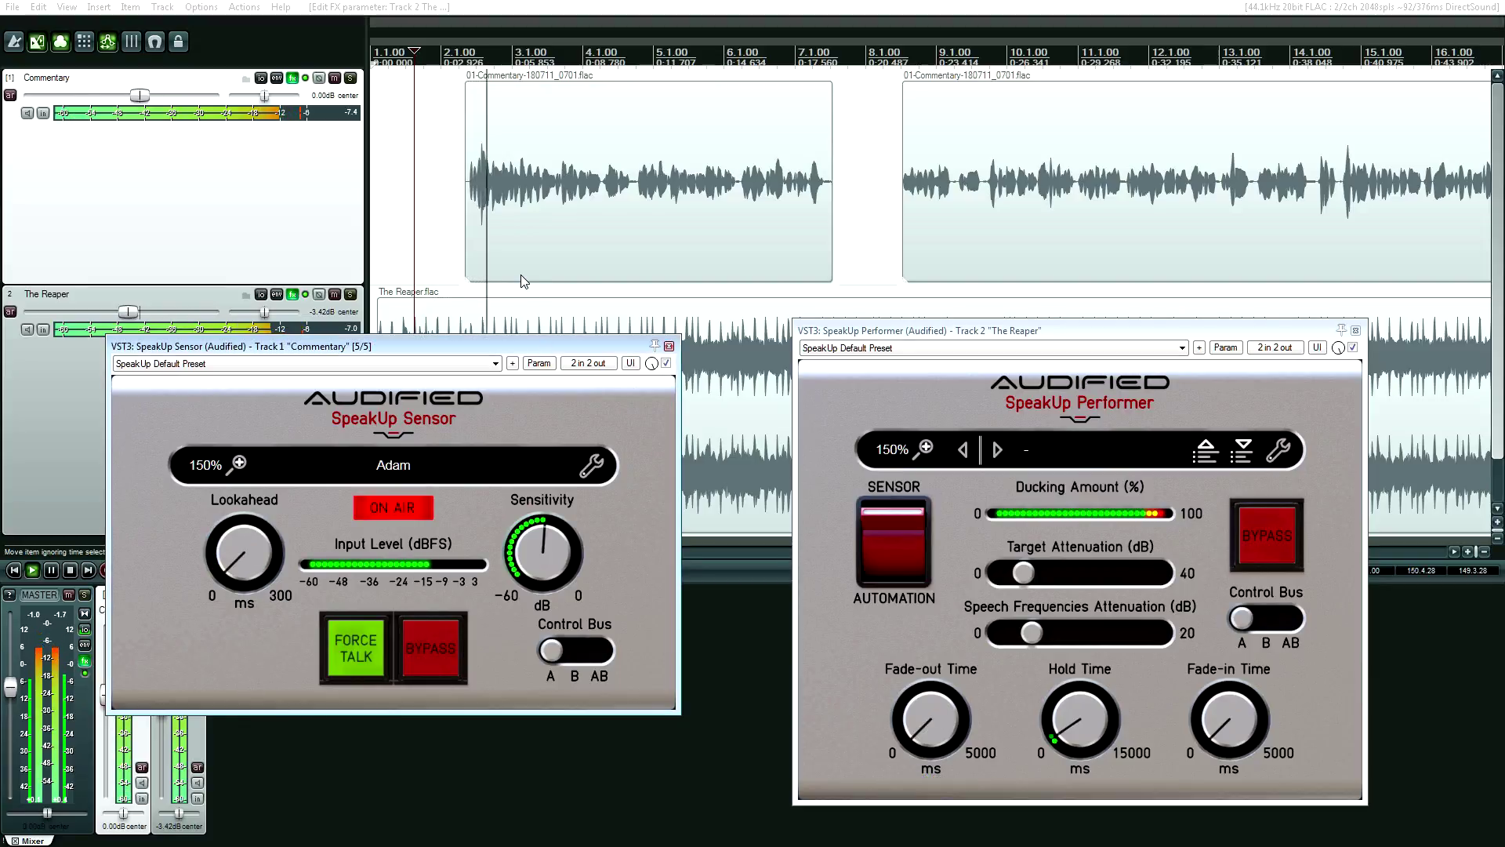
key(space)
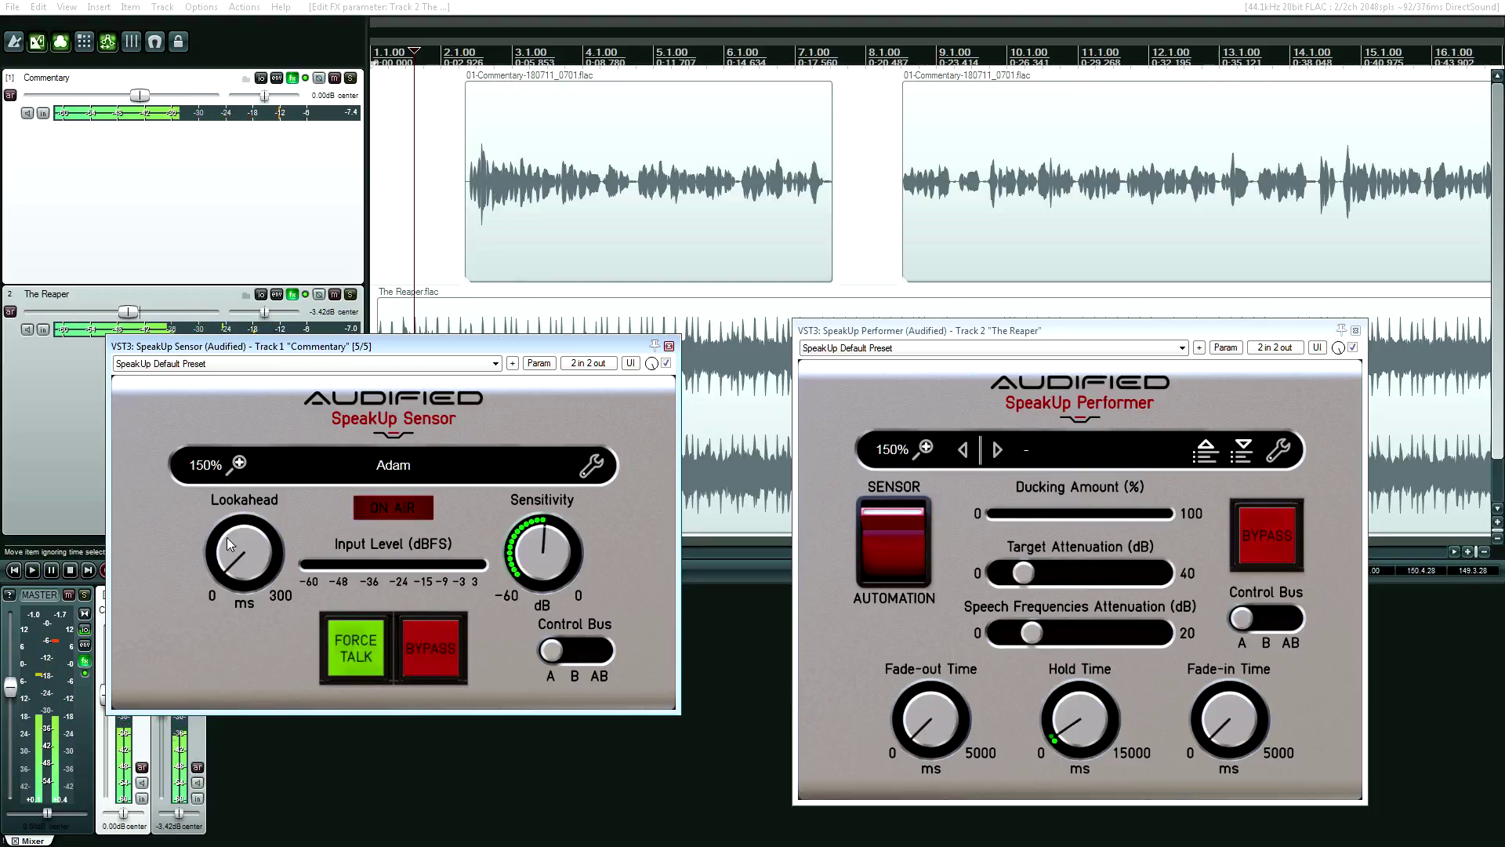
click(236, 543)
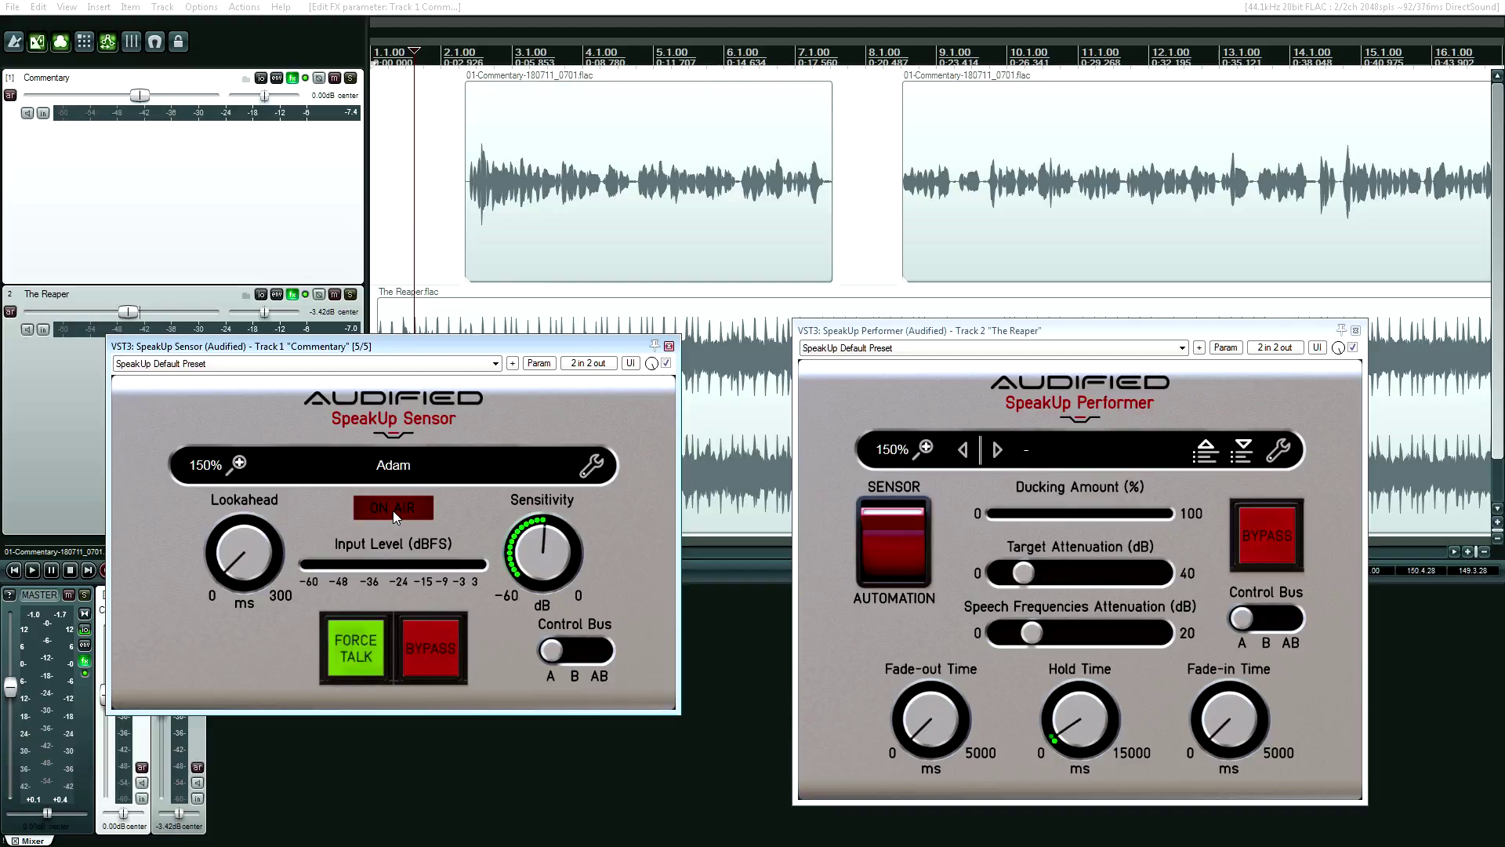
Step: Set Performer's Fade-out Time to 300 ms and play the mix through the start of the first commentary clip
mouse_move(255, 567)
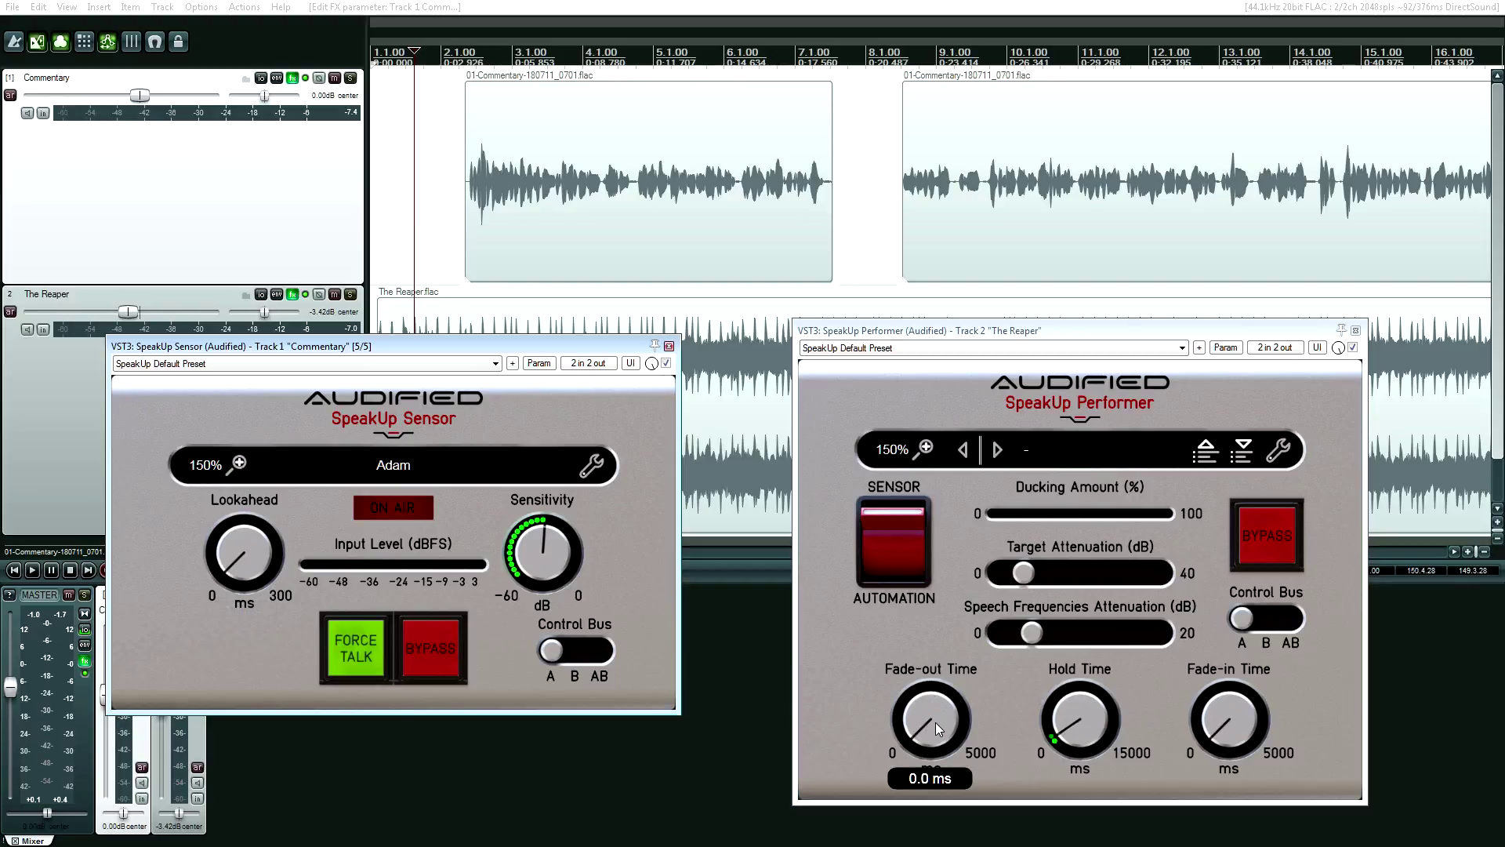
drag(935, 722, 922, 694)
key(space)
mouse_move(1079, 709)
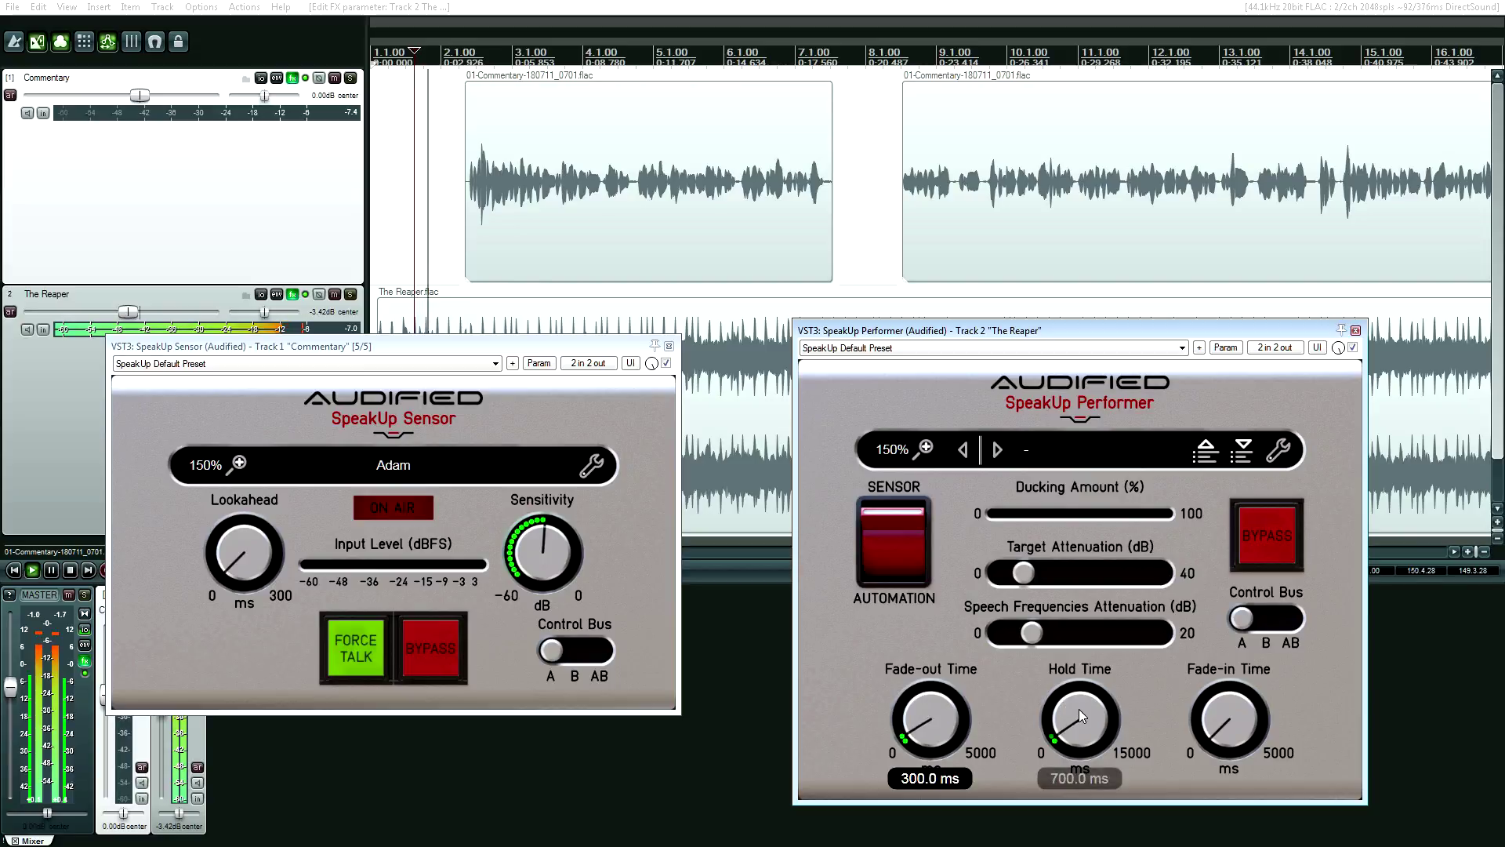
mouse_move(1055, 649)
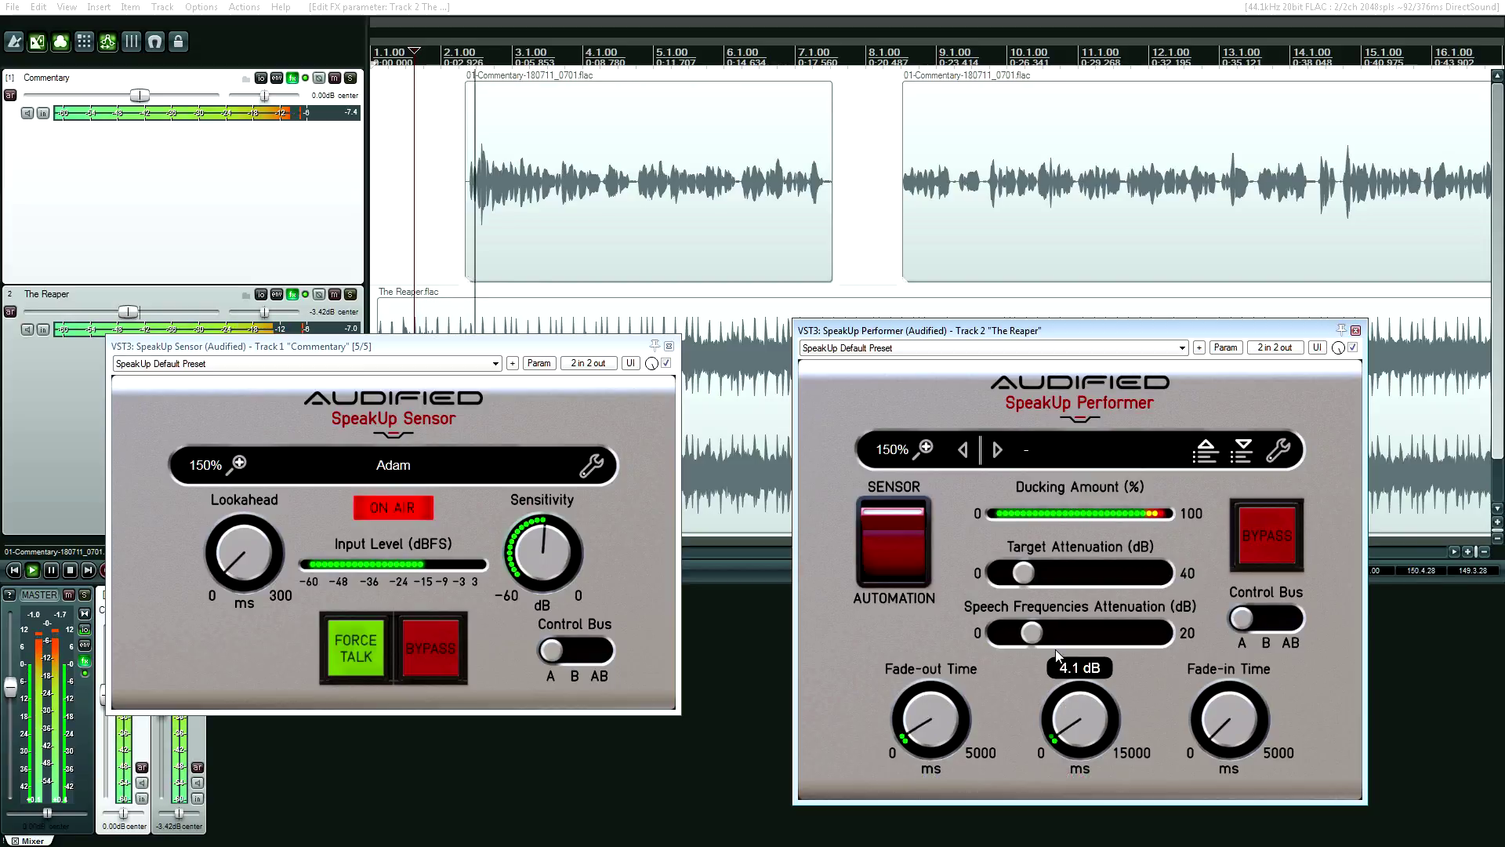
mouse_move(563, 516)
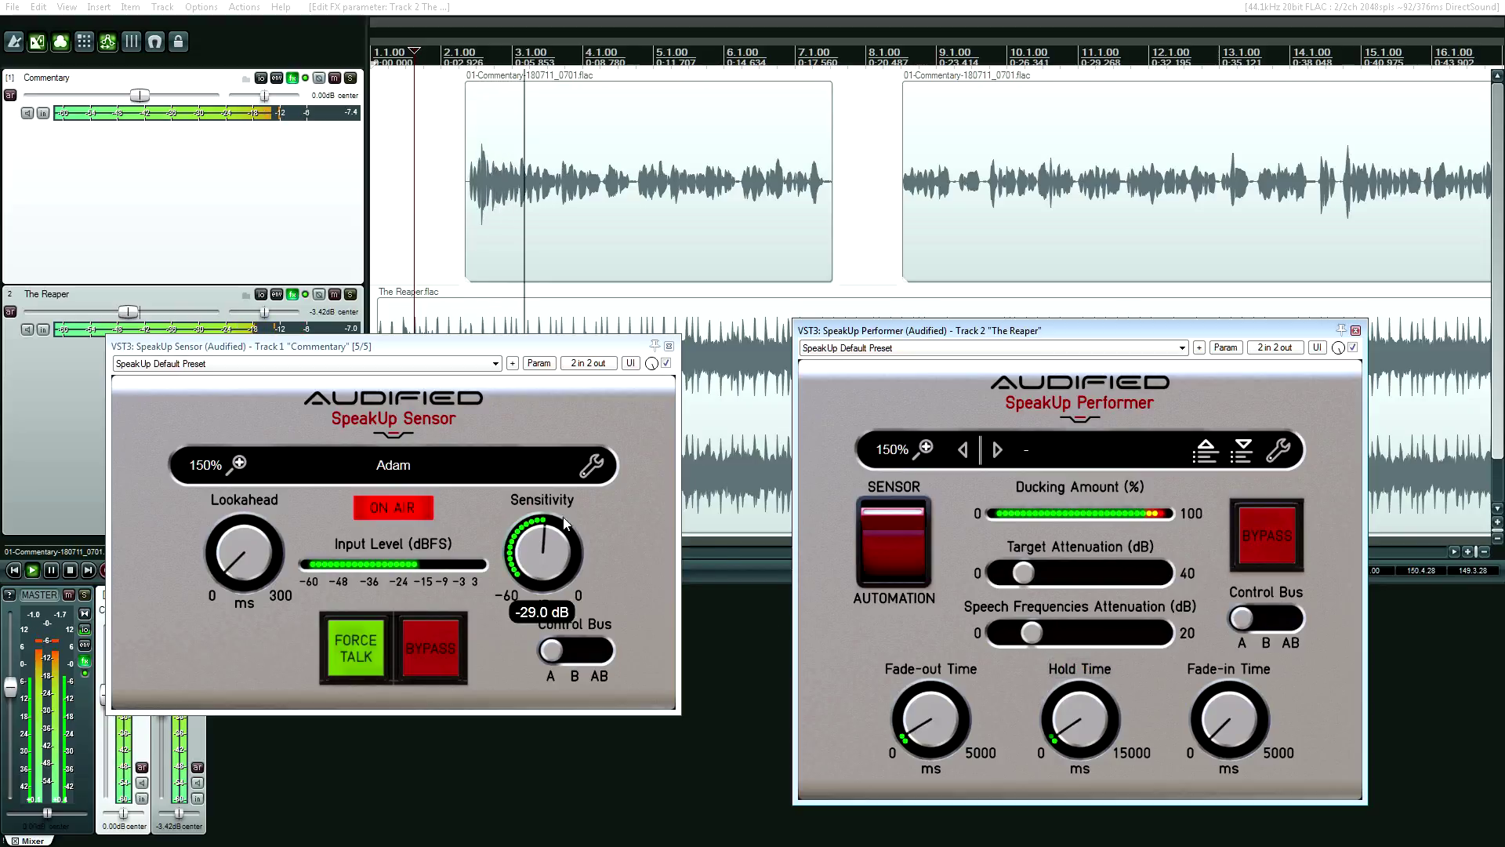
key(space)
Step: Set Performer's Fade-out Time to 500 ms and play the first commentary clip again, restarting from the gap just before it
mouse_move(937, 732)
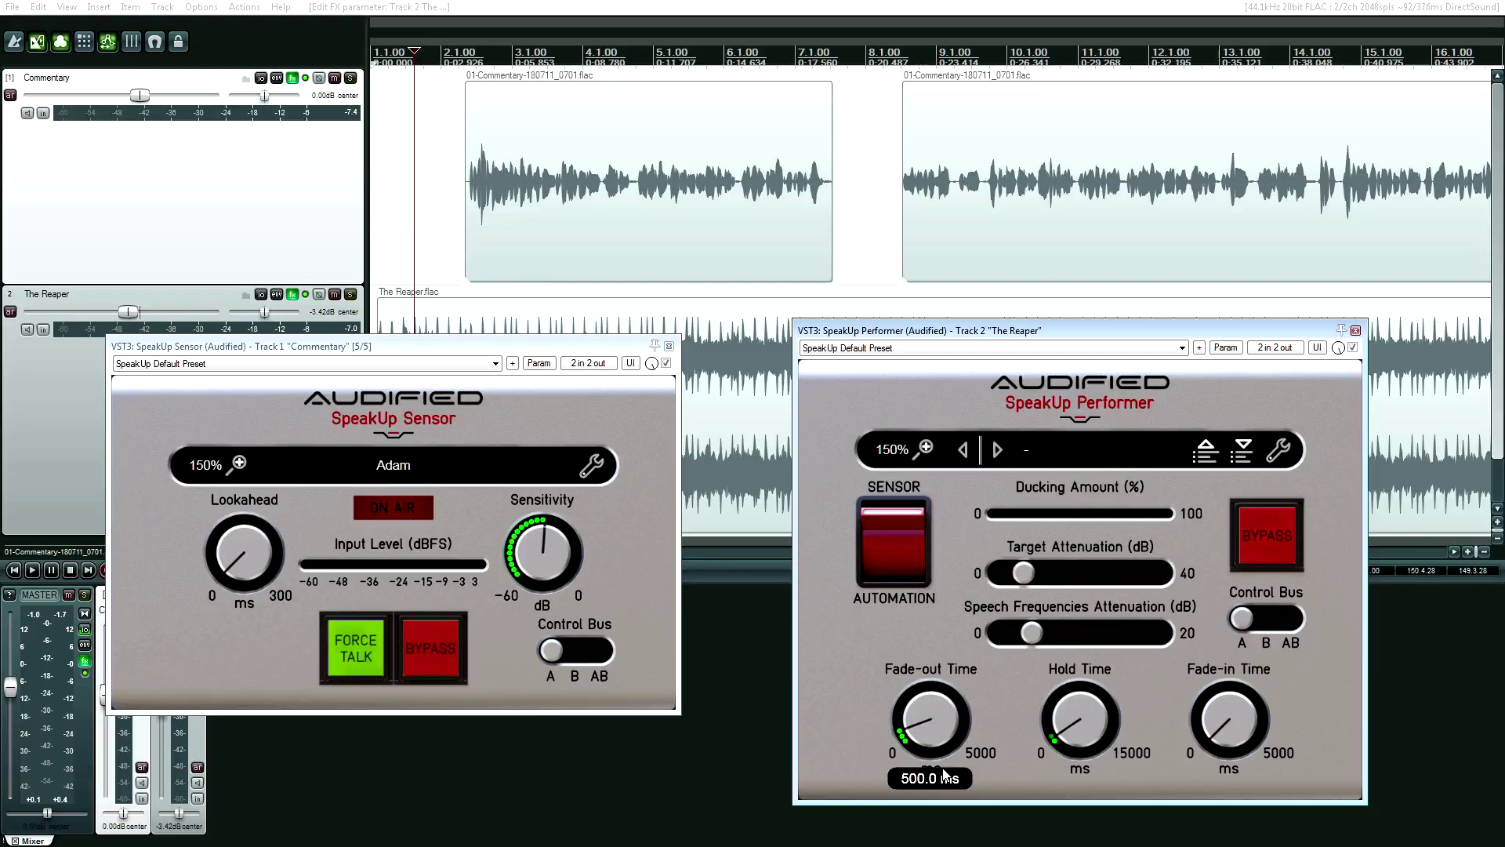
key(space)
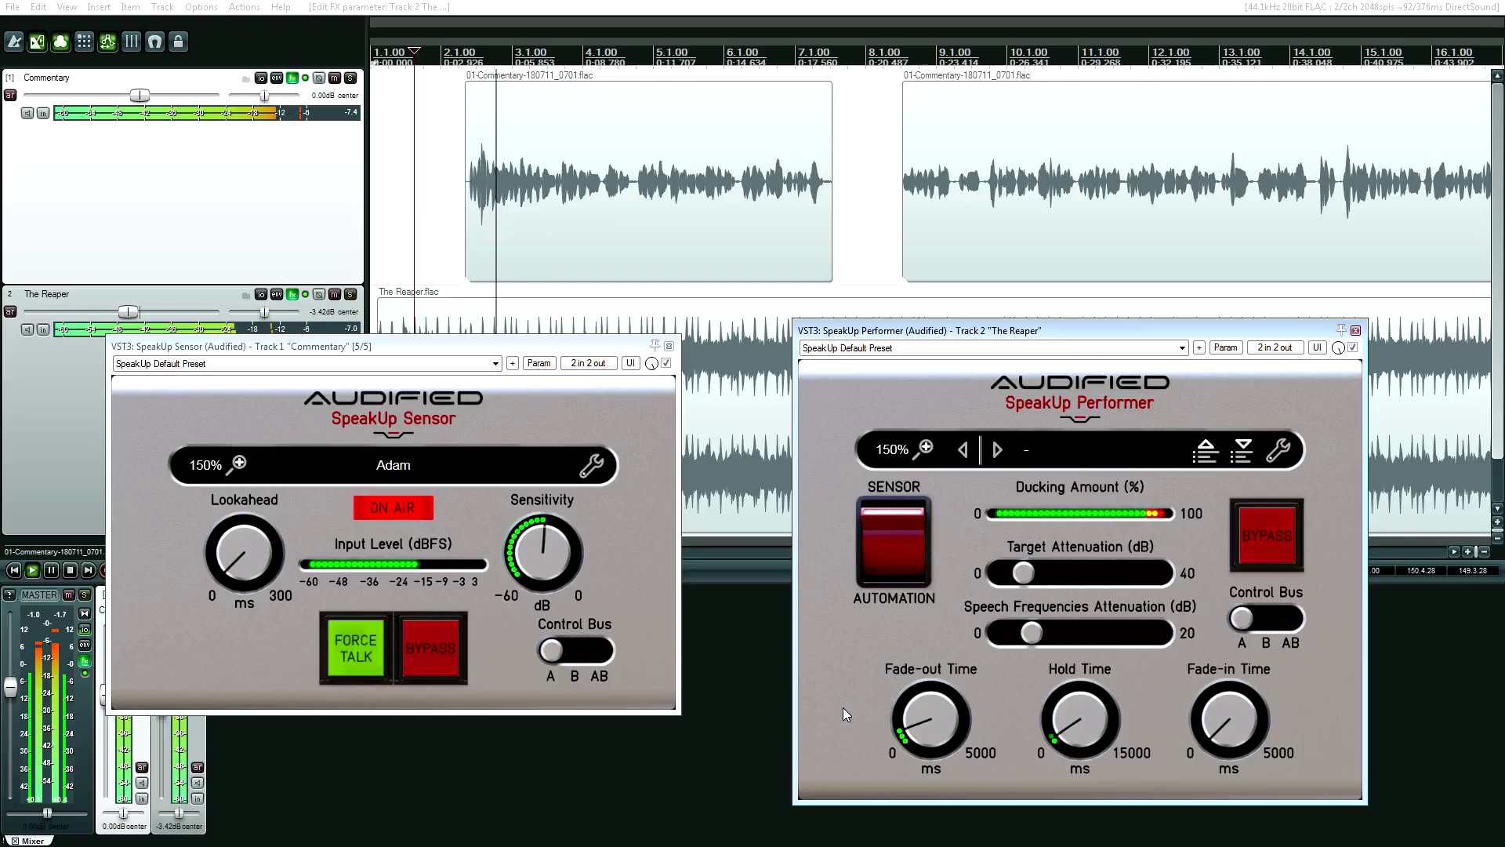
click(451, 271)
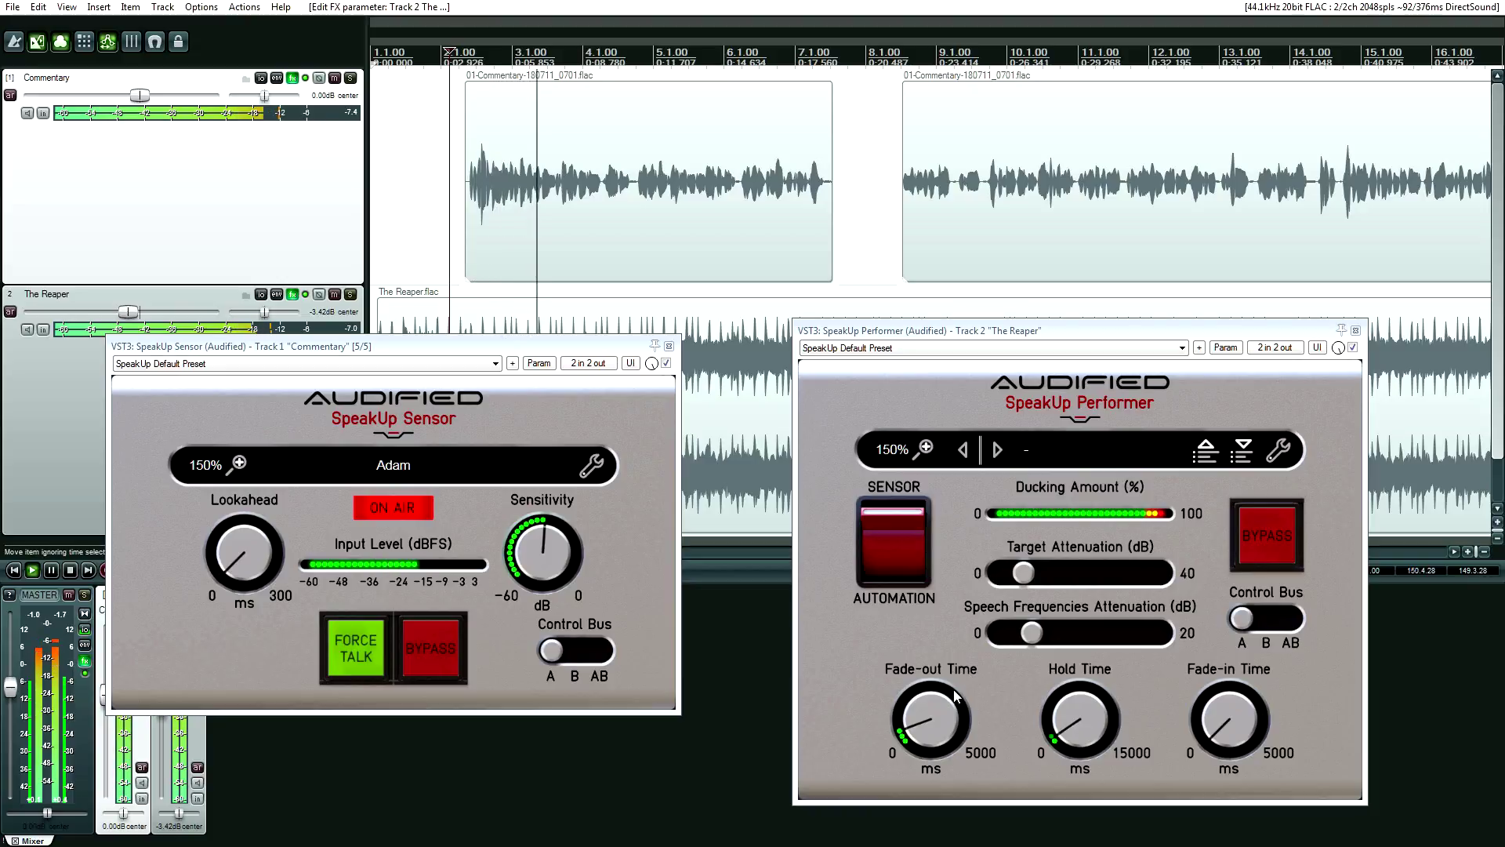
mouse_move(954, 696)
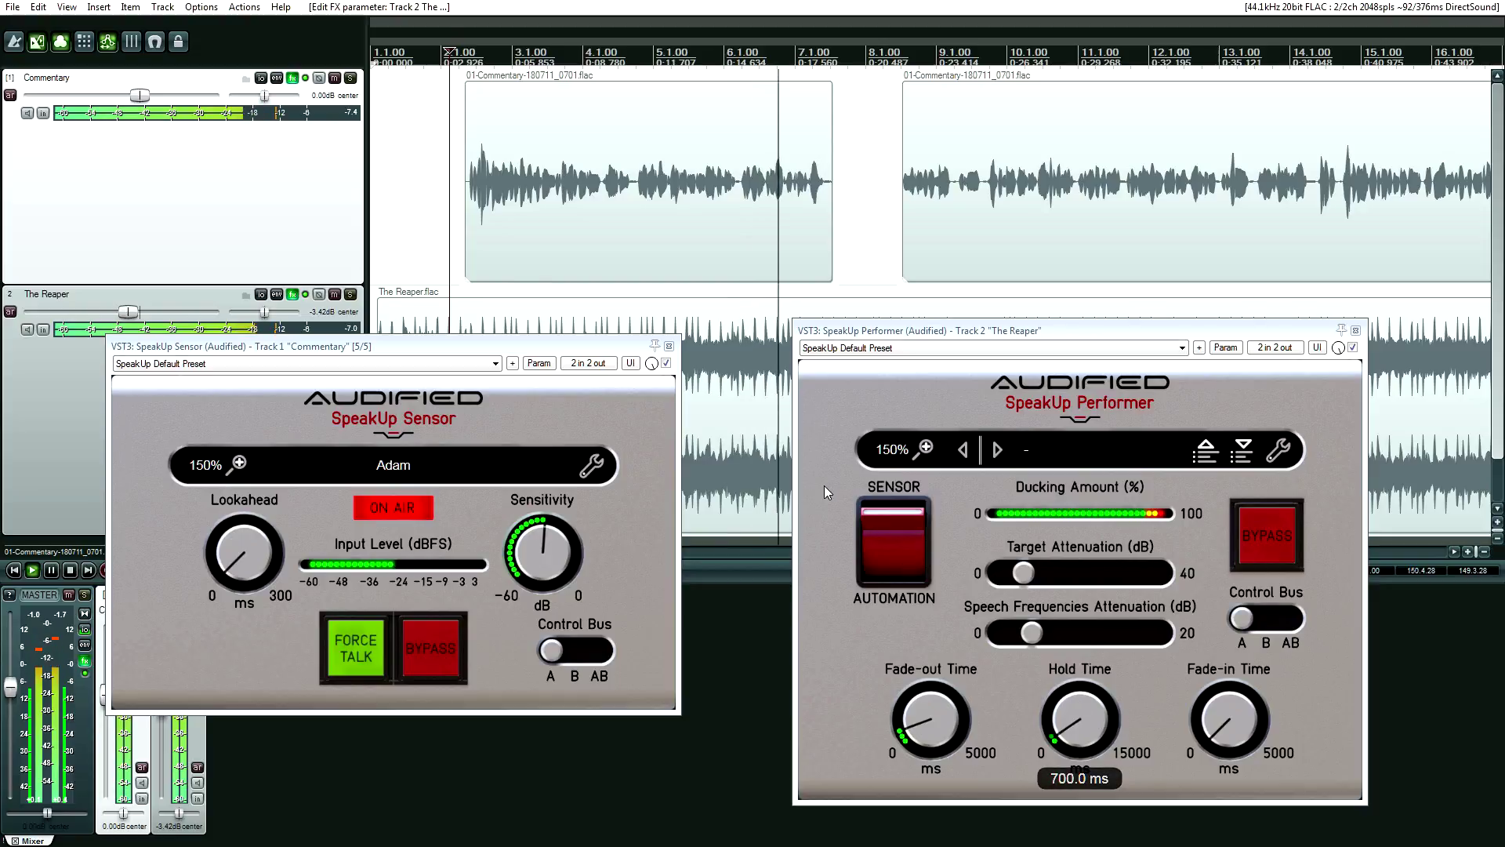
key(space)
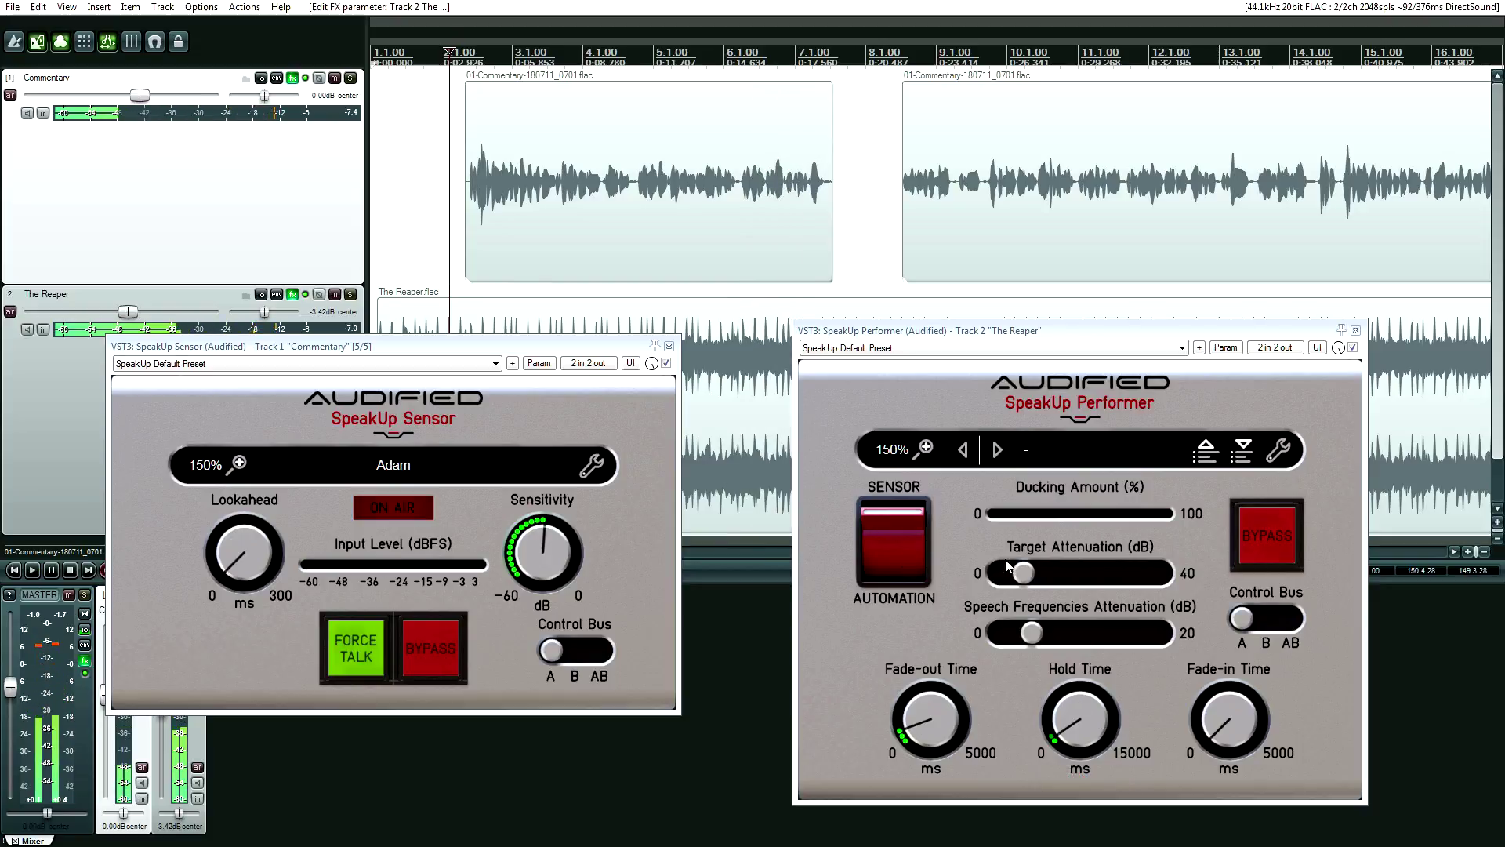
Step: Set Performer's Target Attenuation to 8.1 dB and slightly raise Speech Frequencies Attenuation while playing the first commentary clip
mouse_move(1009, 573)
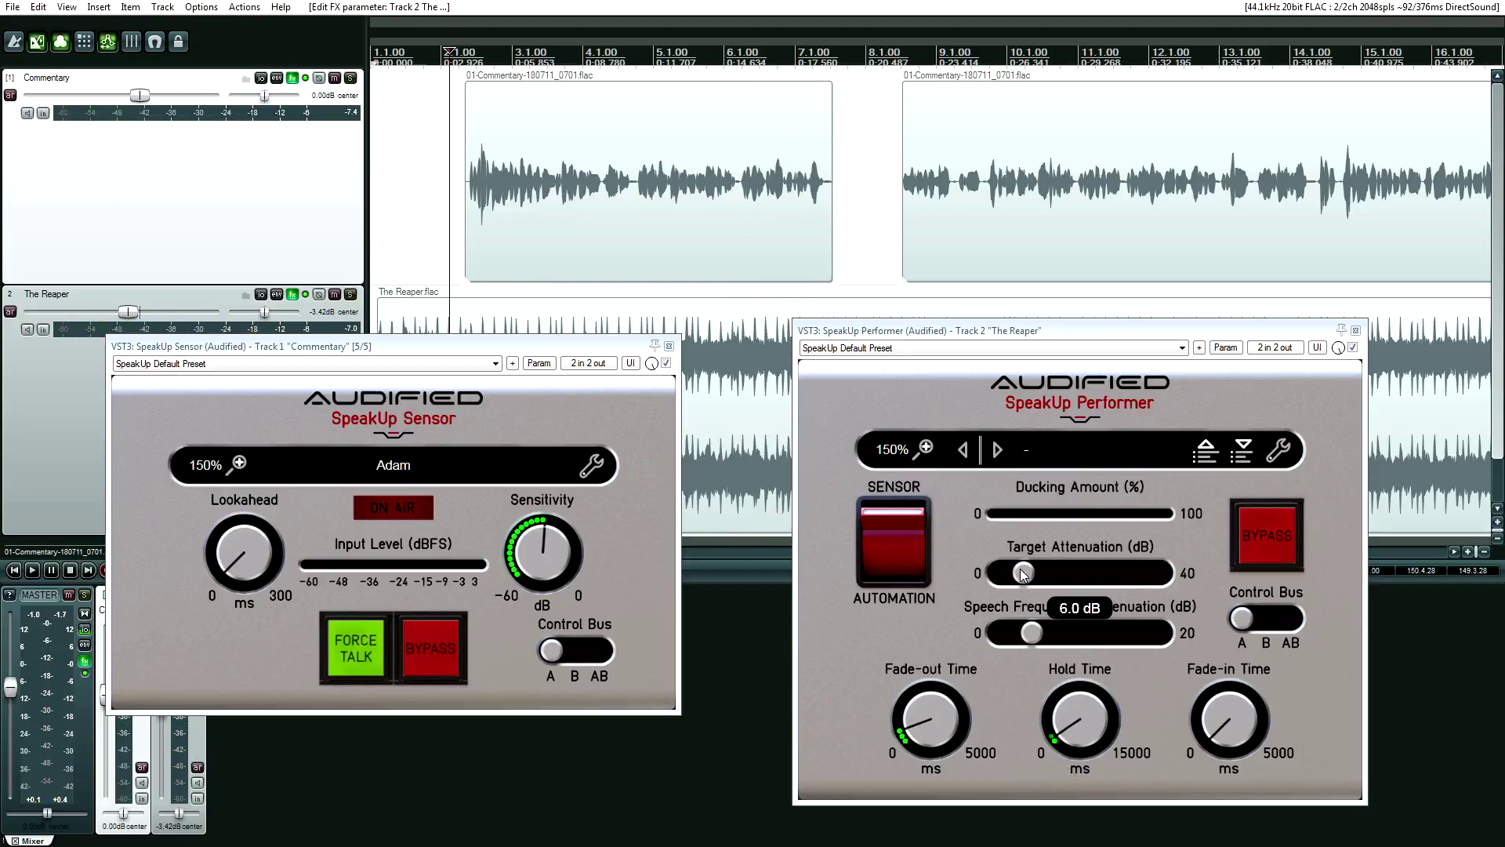
drag(1024, 576, 1027, 576)
key(space)
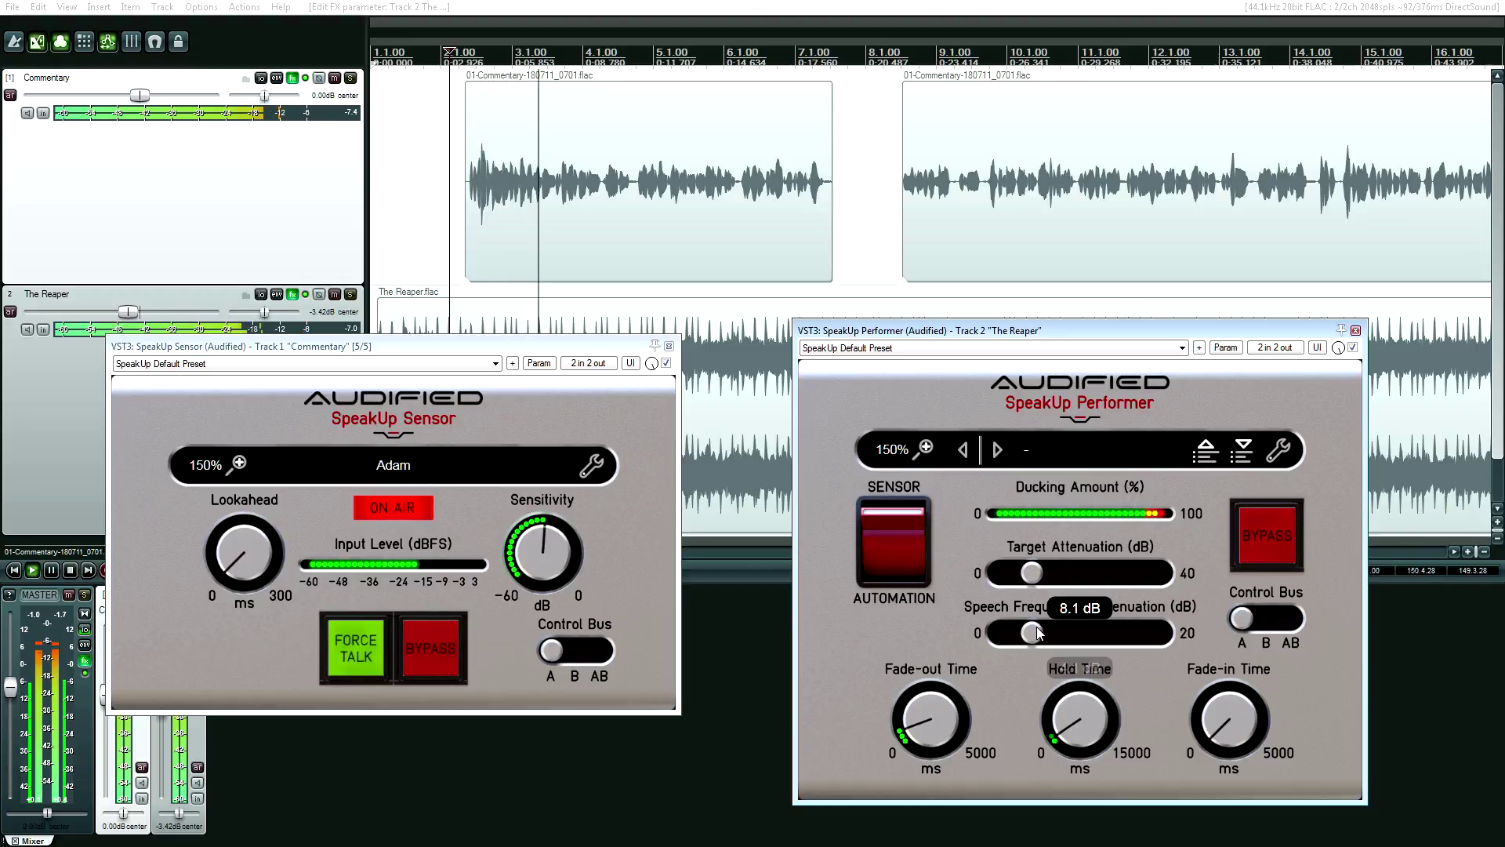
drag(1033, 637, 1038, 638)
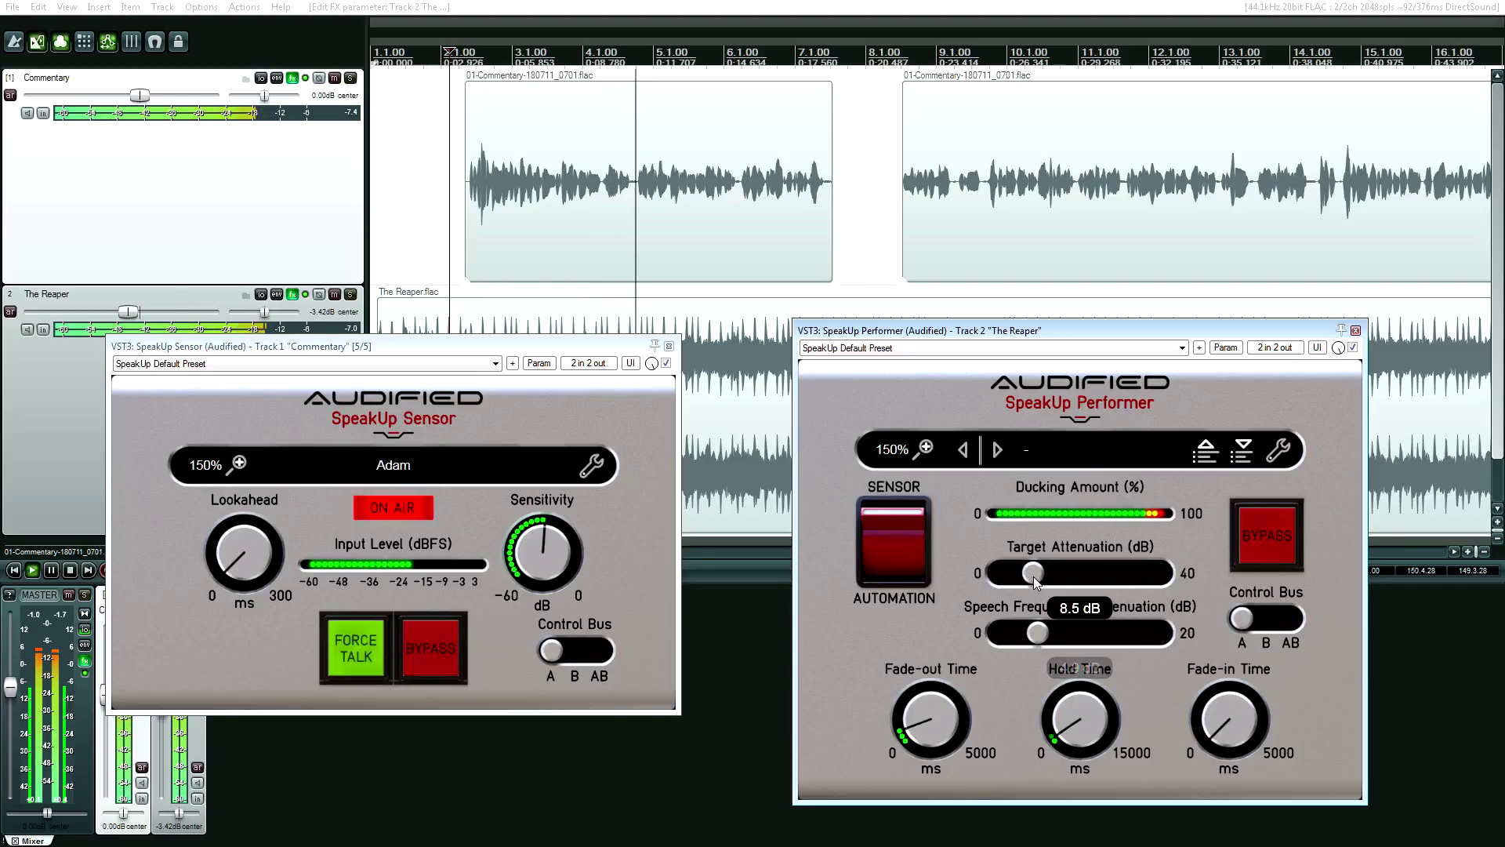
Step: Fine-tune Performer's Target Attenuation to 9.1 dB while replaying the first commentary clip
mouse_move(1035, 577)
mouse_down()
mouse_move(1151, 576)
mouse_move(1039, 581)
mouse_up()
key(space)
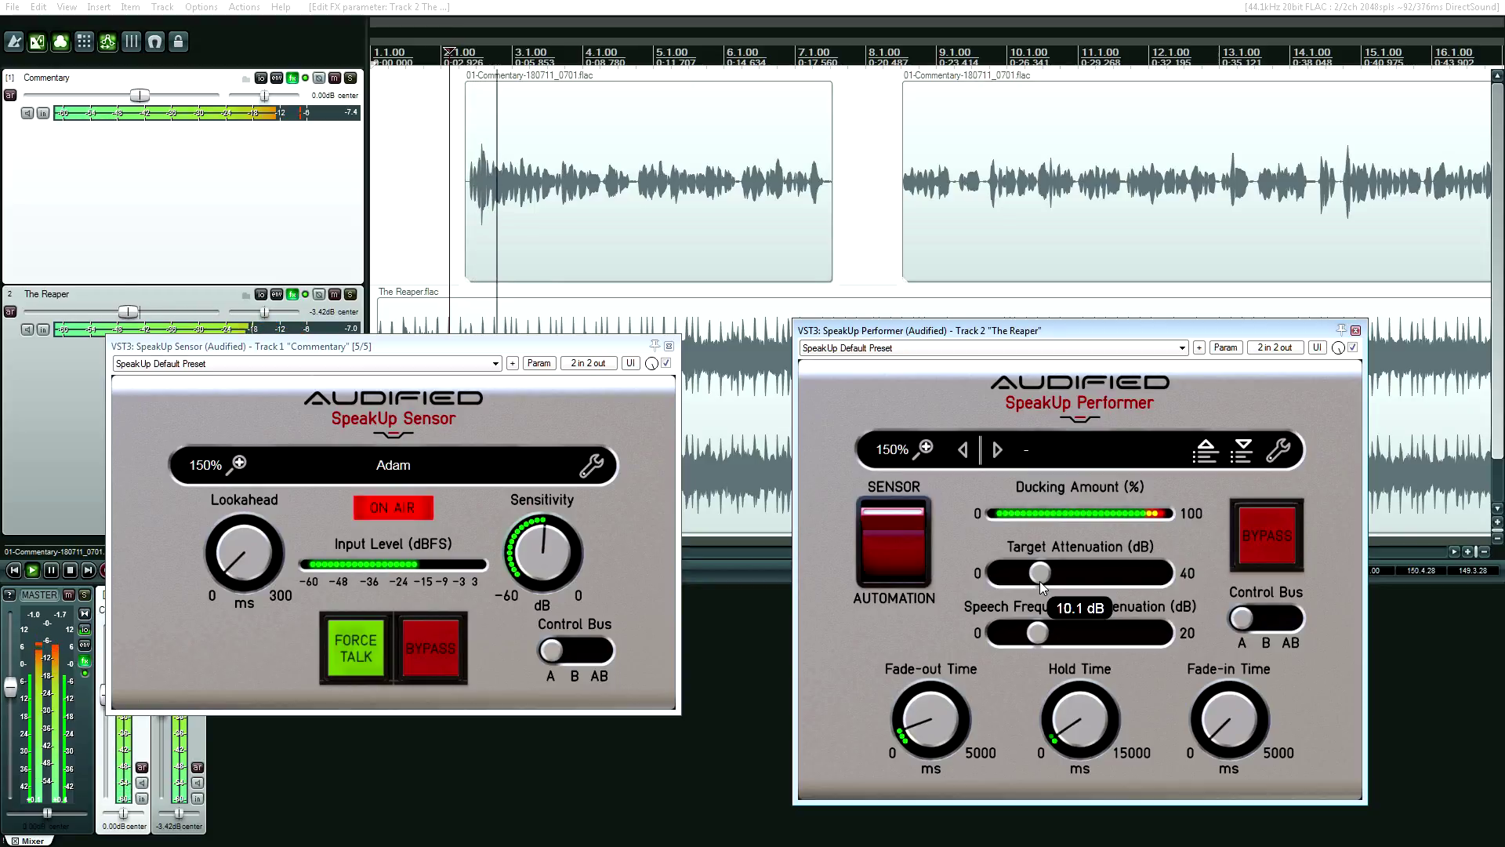
drag(1041, 580, 1035, 581)
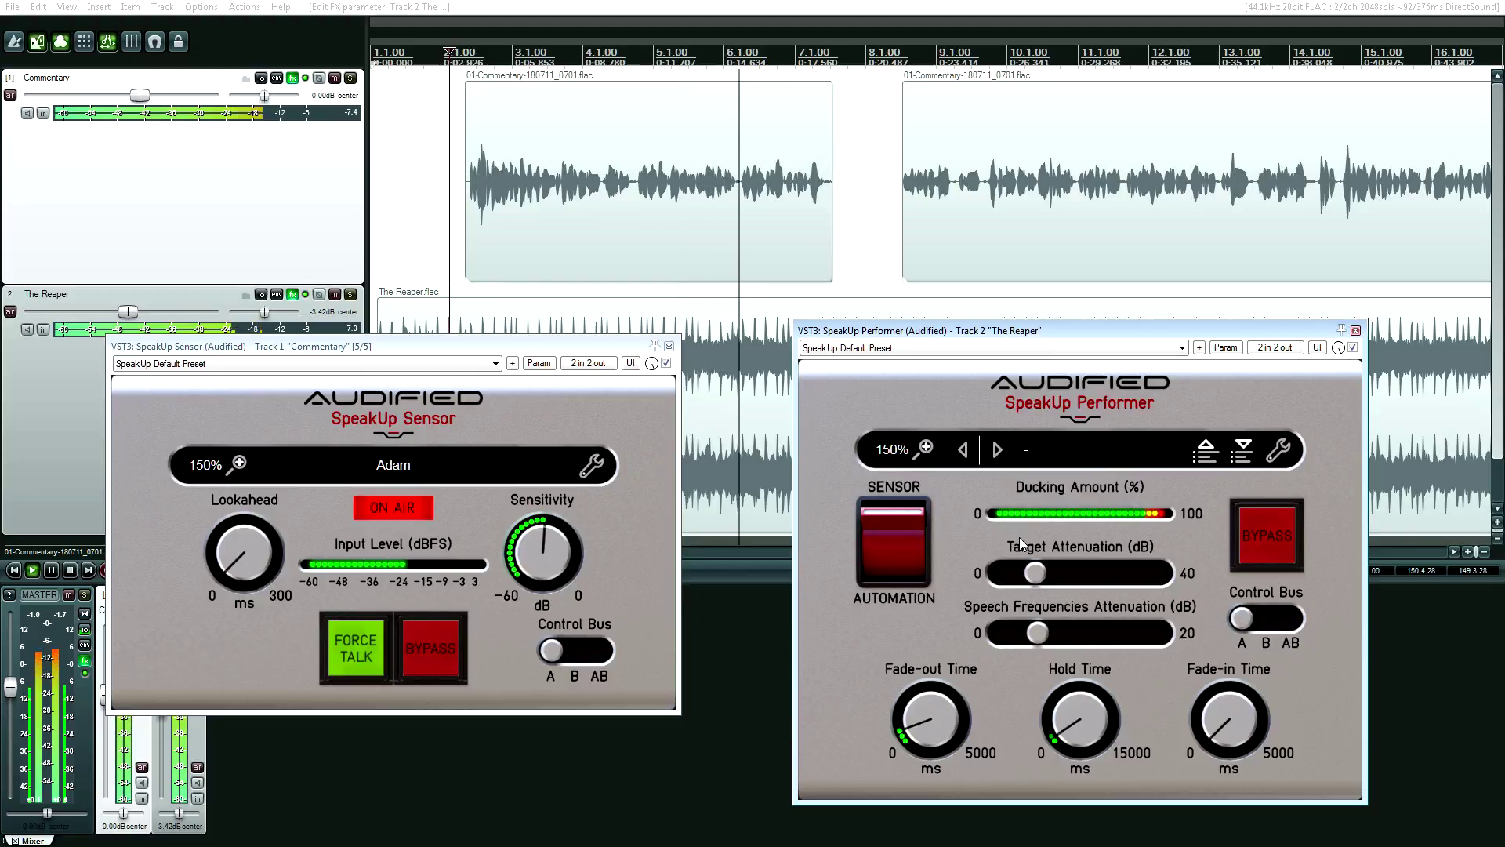
mouse_move(1033, 580)
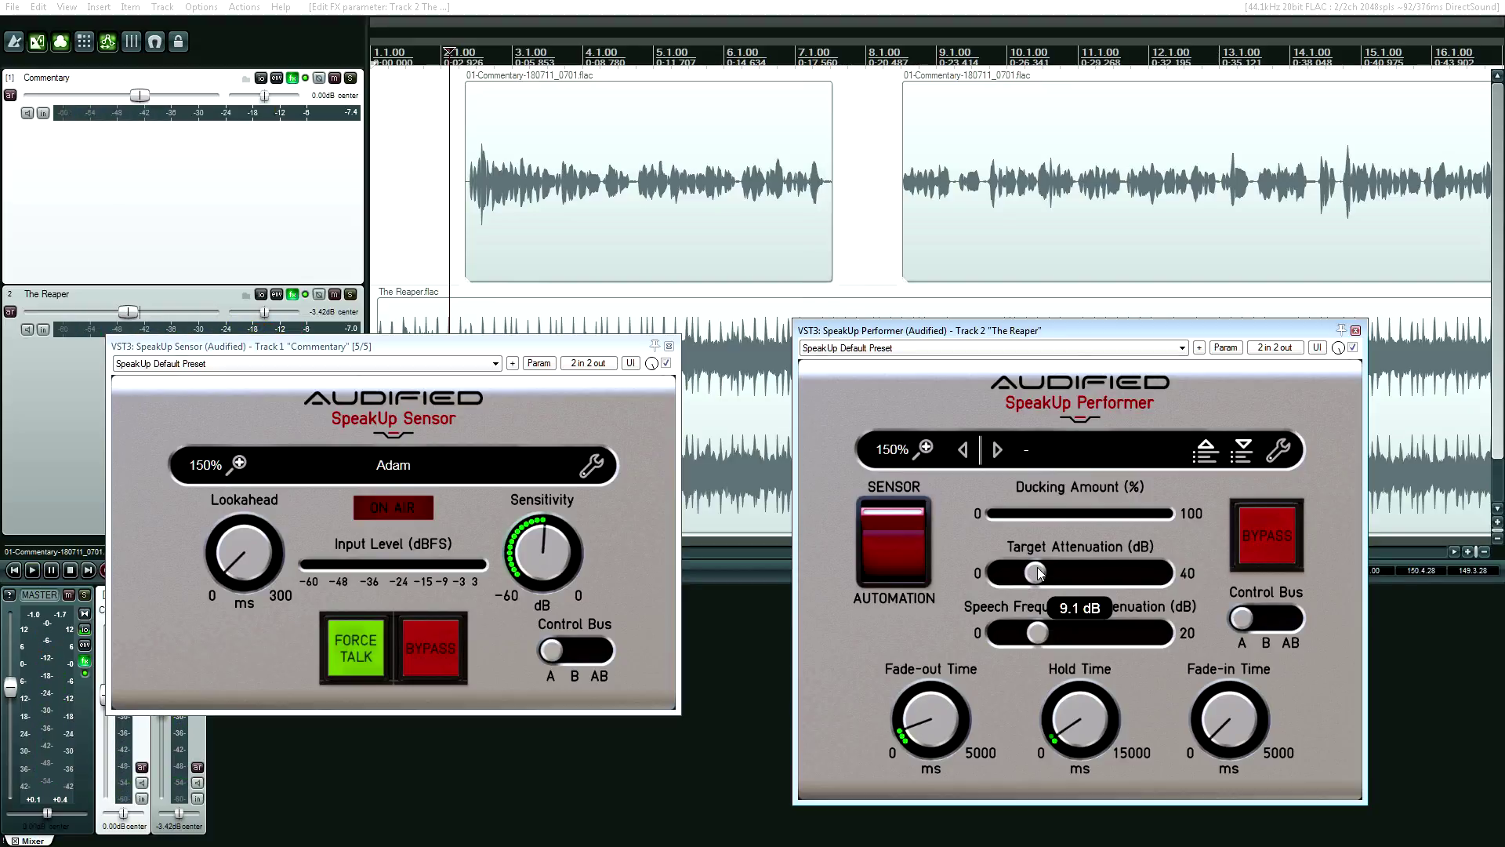
Step: Raise Performer's Fade-in Time to a little under half its range and play from near the end of the first commentary clip
mouse_move(1221, 713)
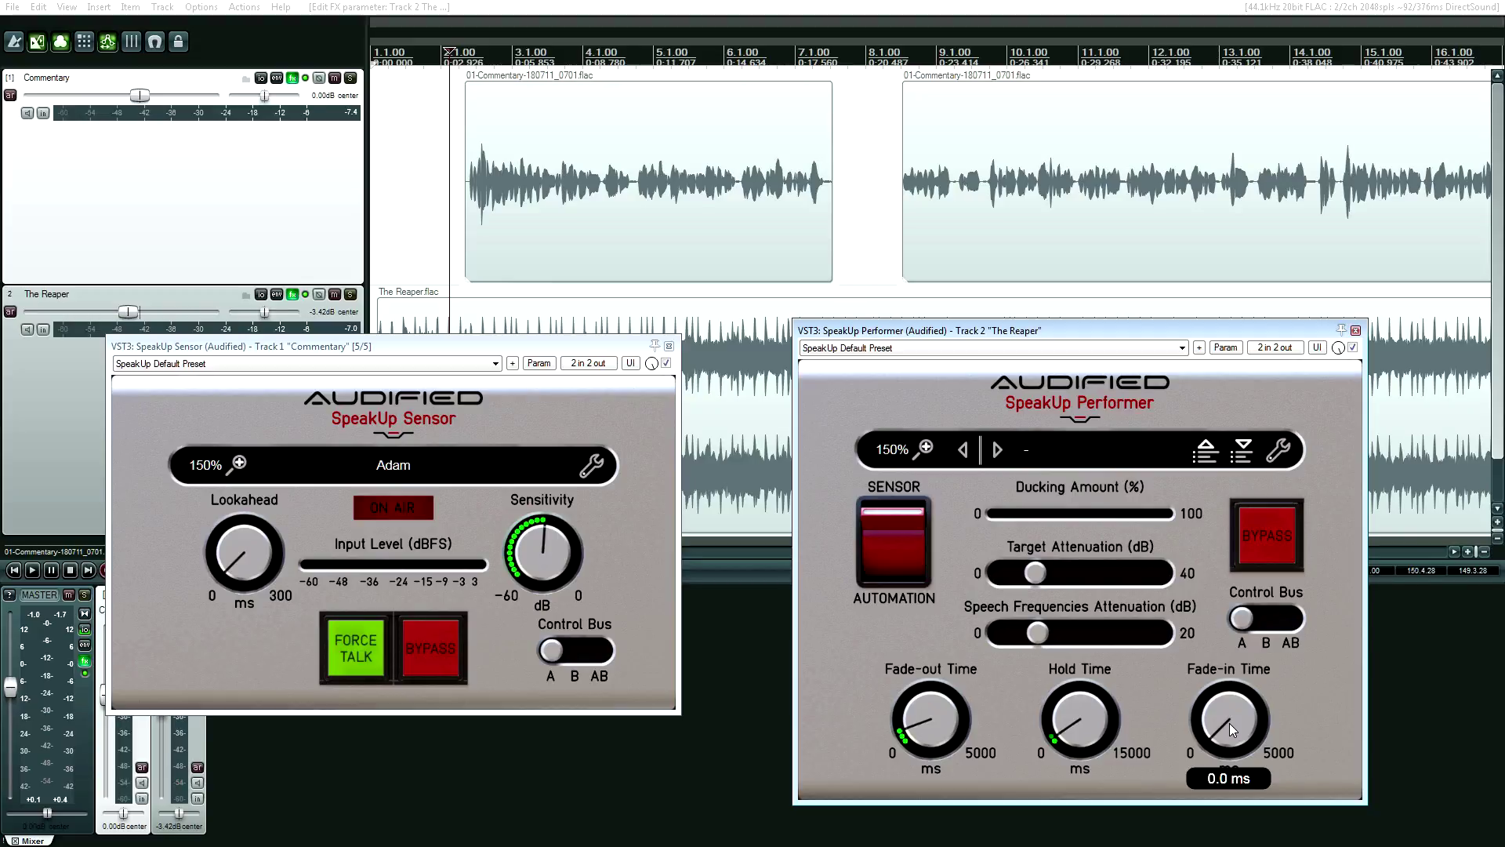
drag(1229, 723, 1229, 628)
mouse_move(1103, 732)
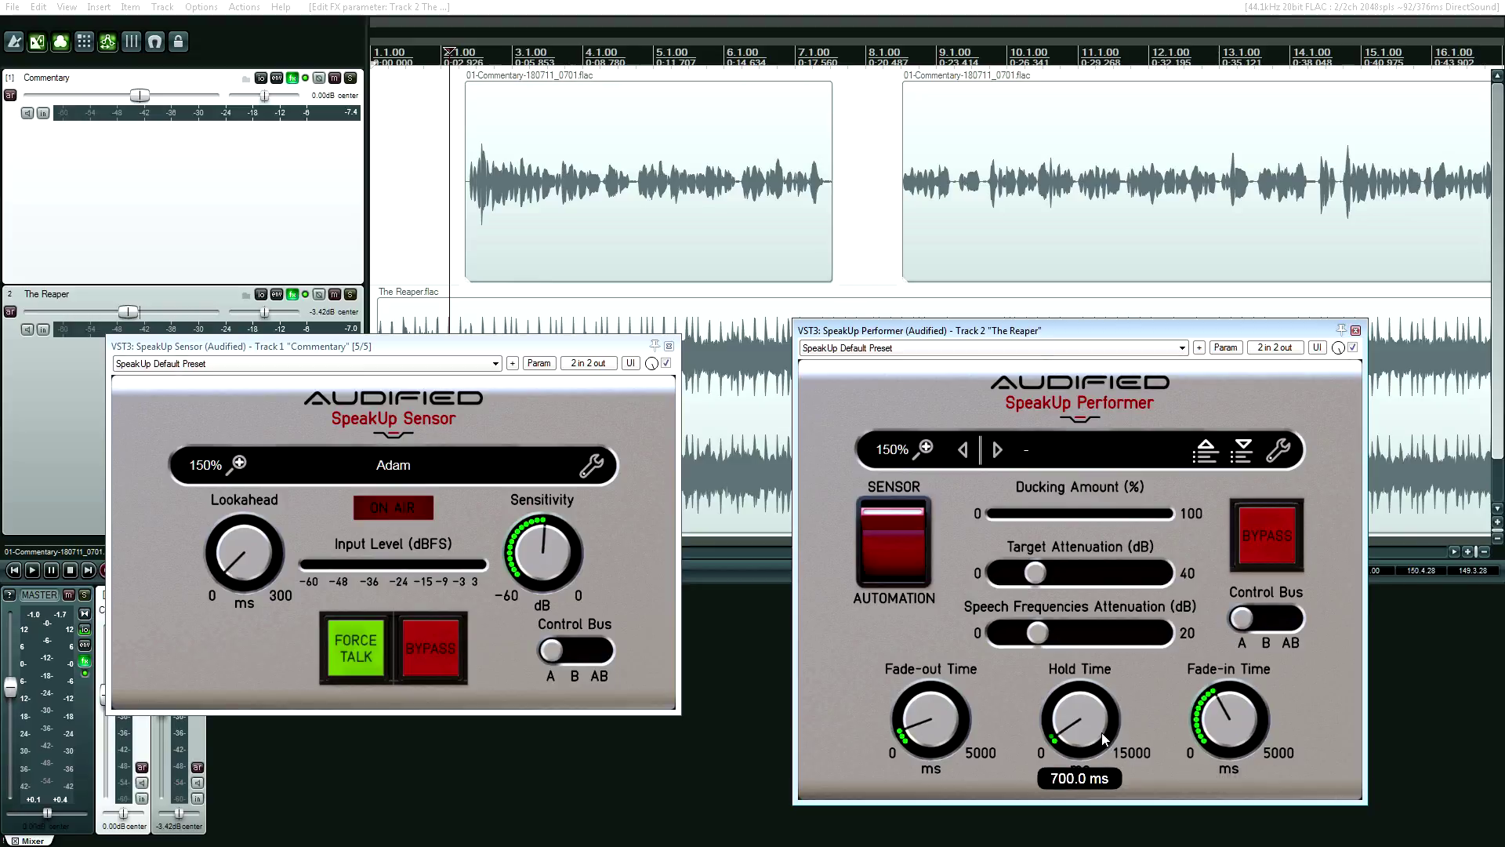
click(741, 235)
key(space)
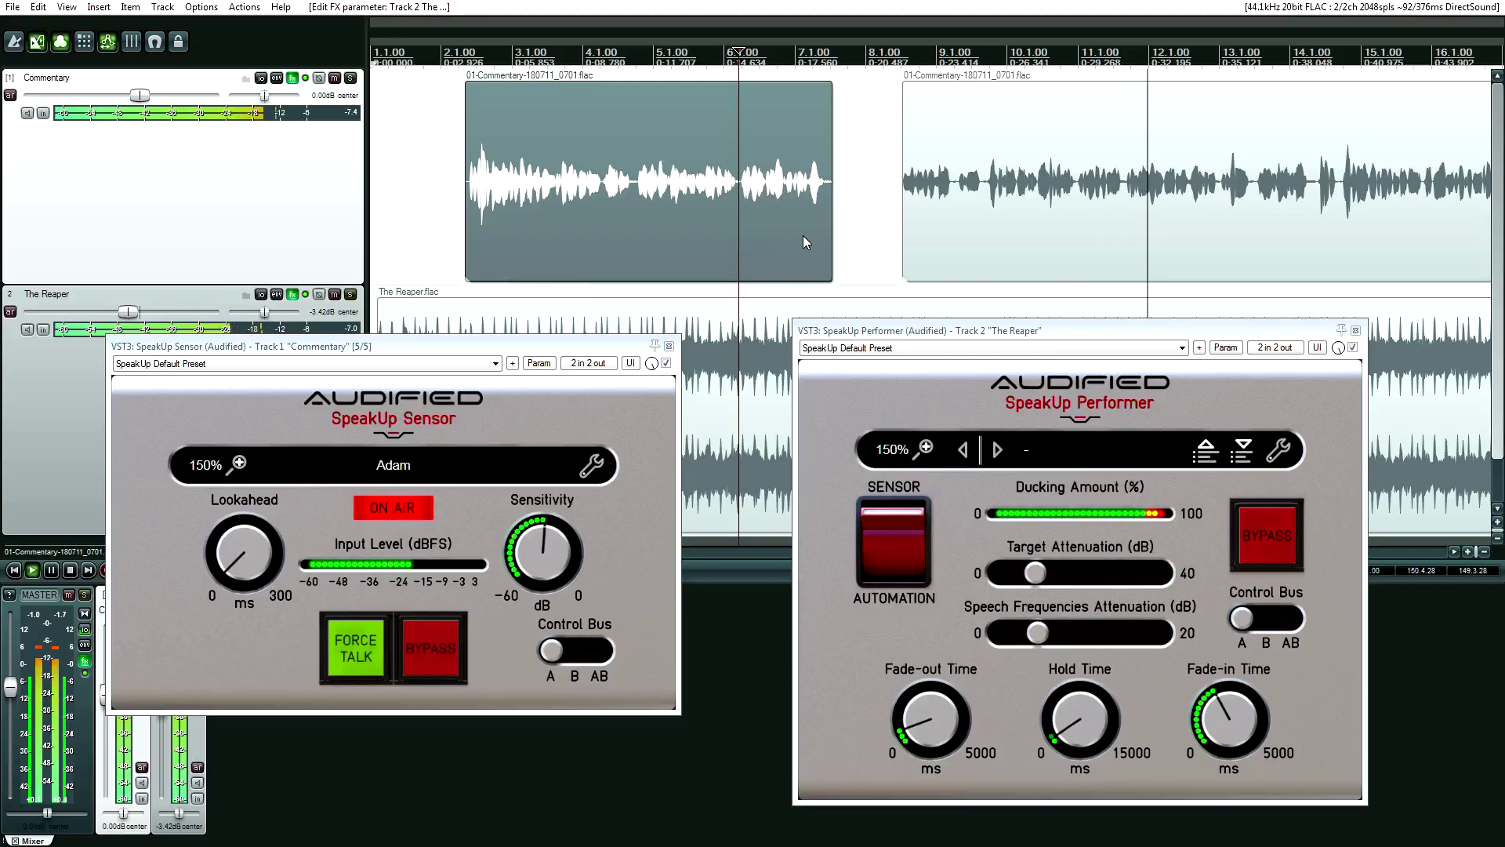
Step: Lower The Reaper track's volume to -6.15 dB while replaying the mix from before the first commentary clip
click(423, 241)
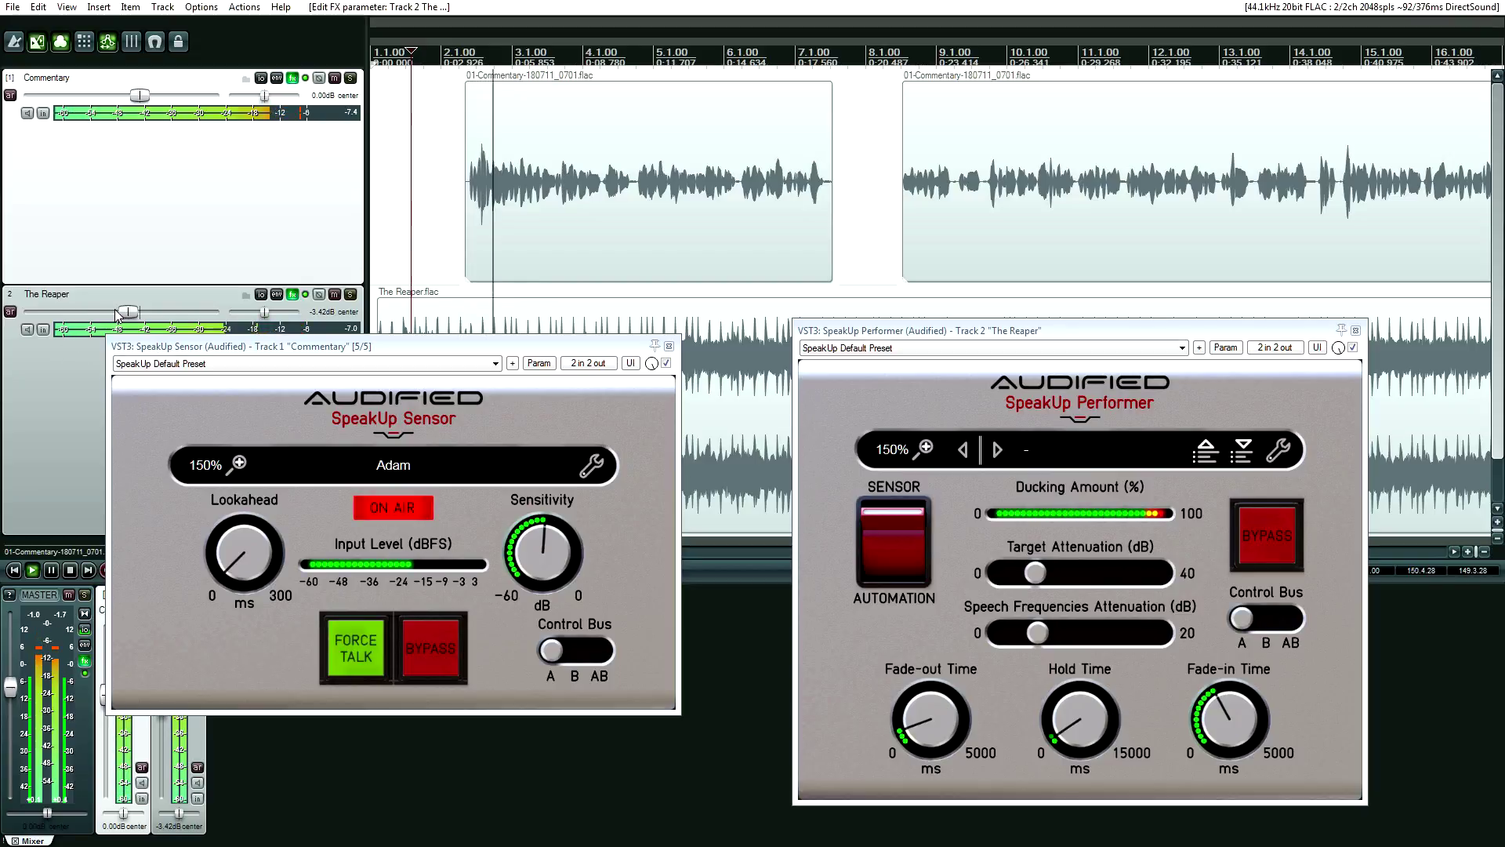
scroll(123, 315, down, 4)
key(space)
key(space)
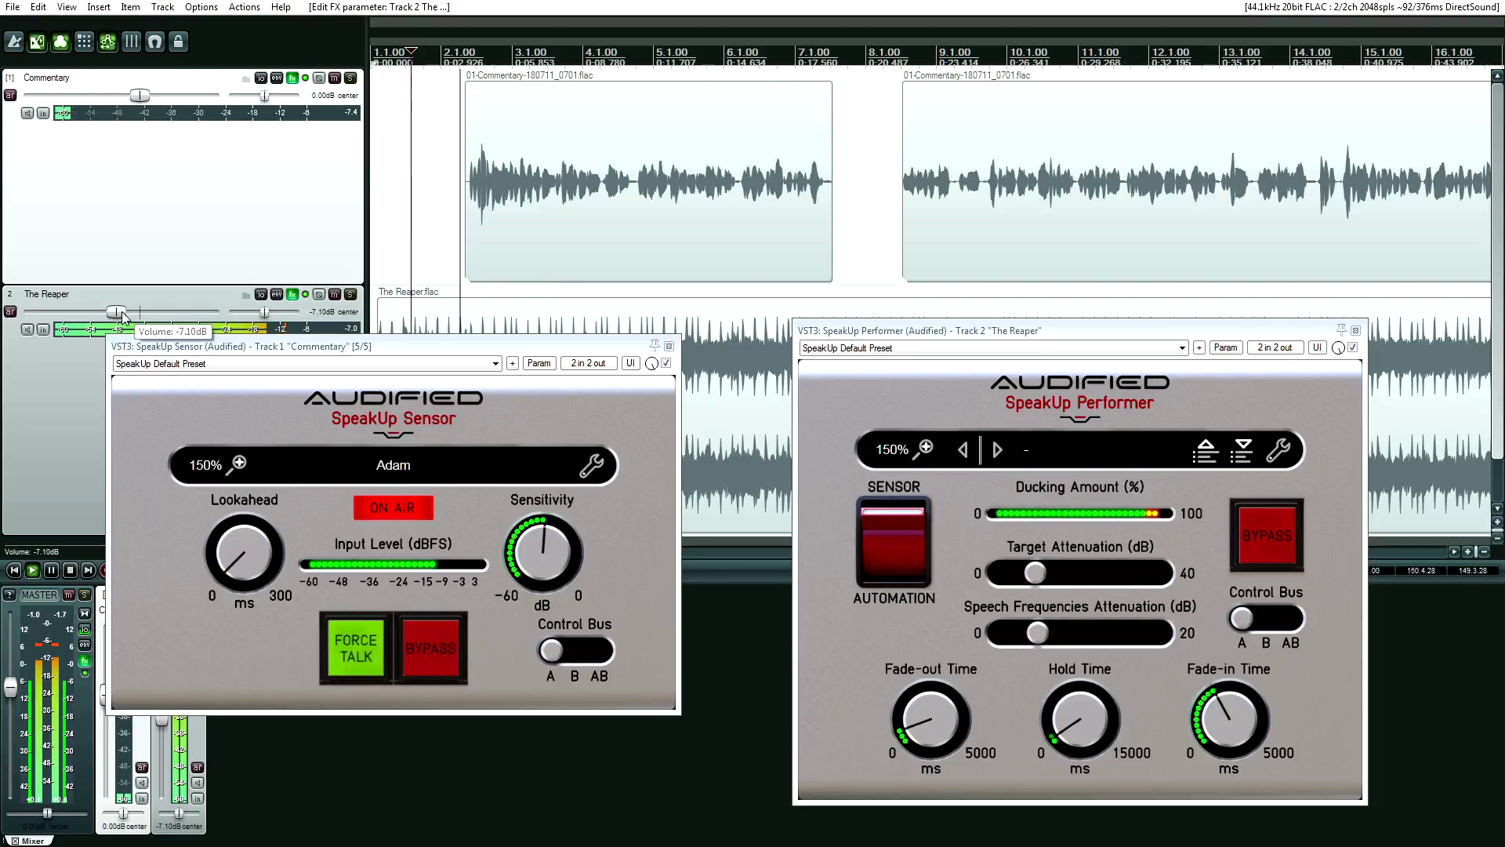
key(space)
click(379, 255)
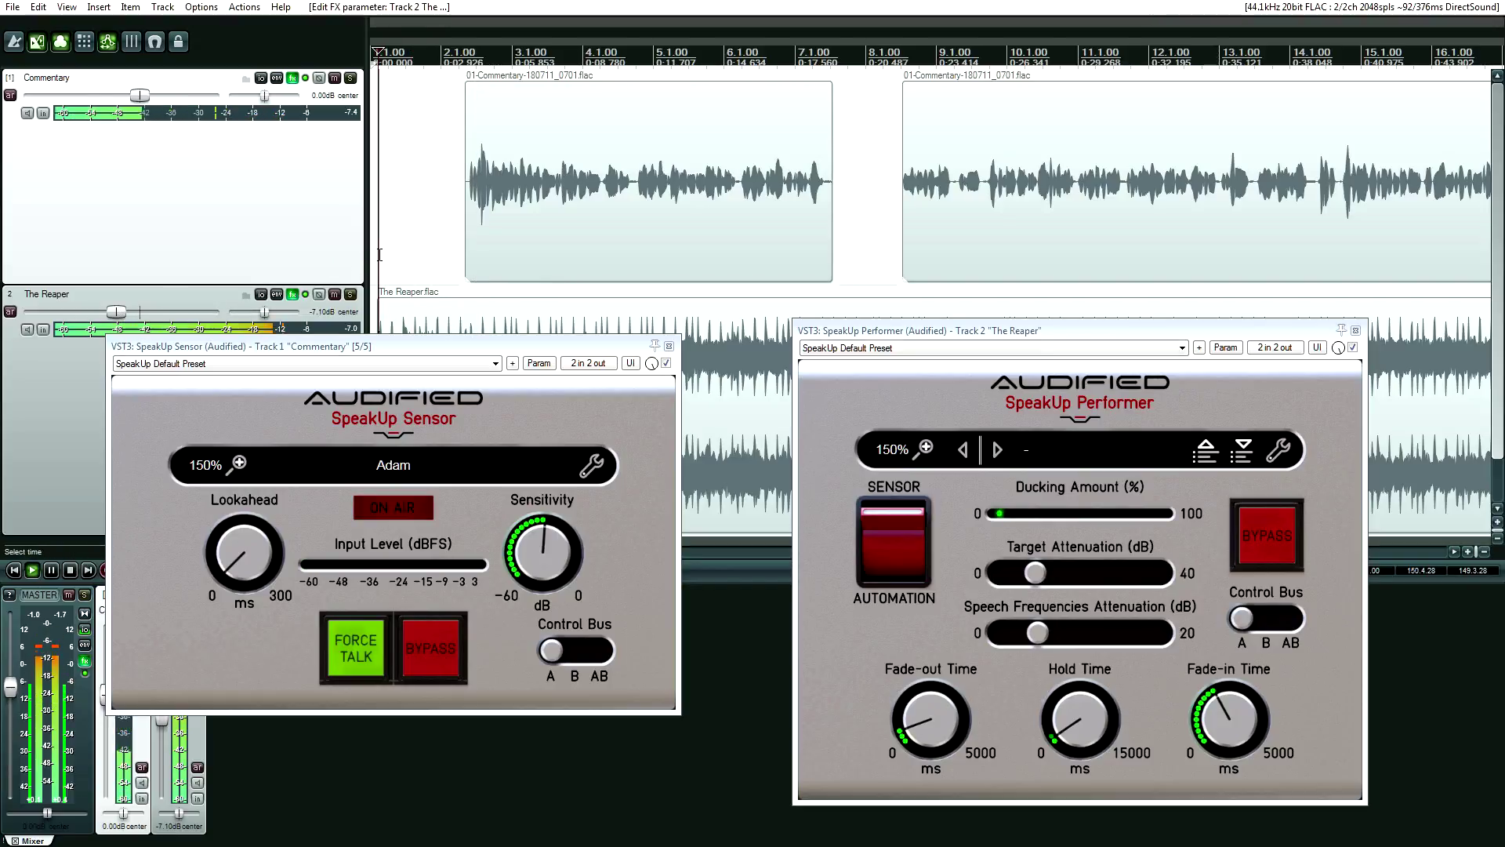
mouse_move(123, 315)
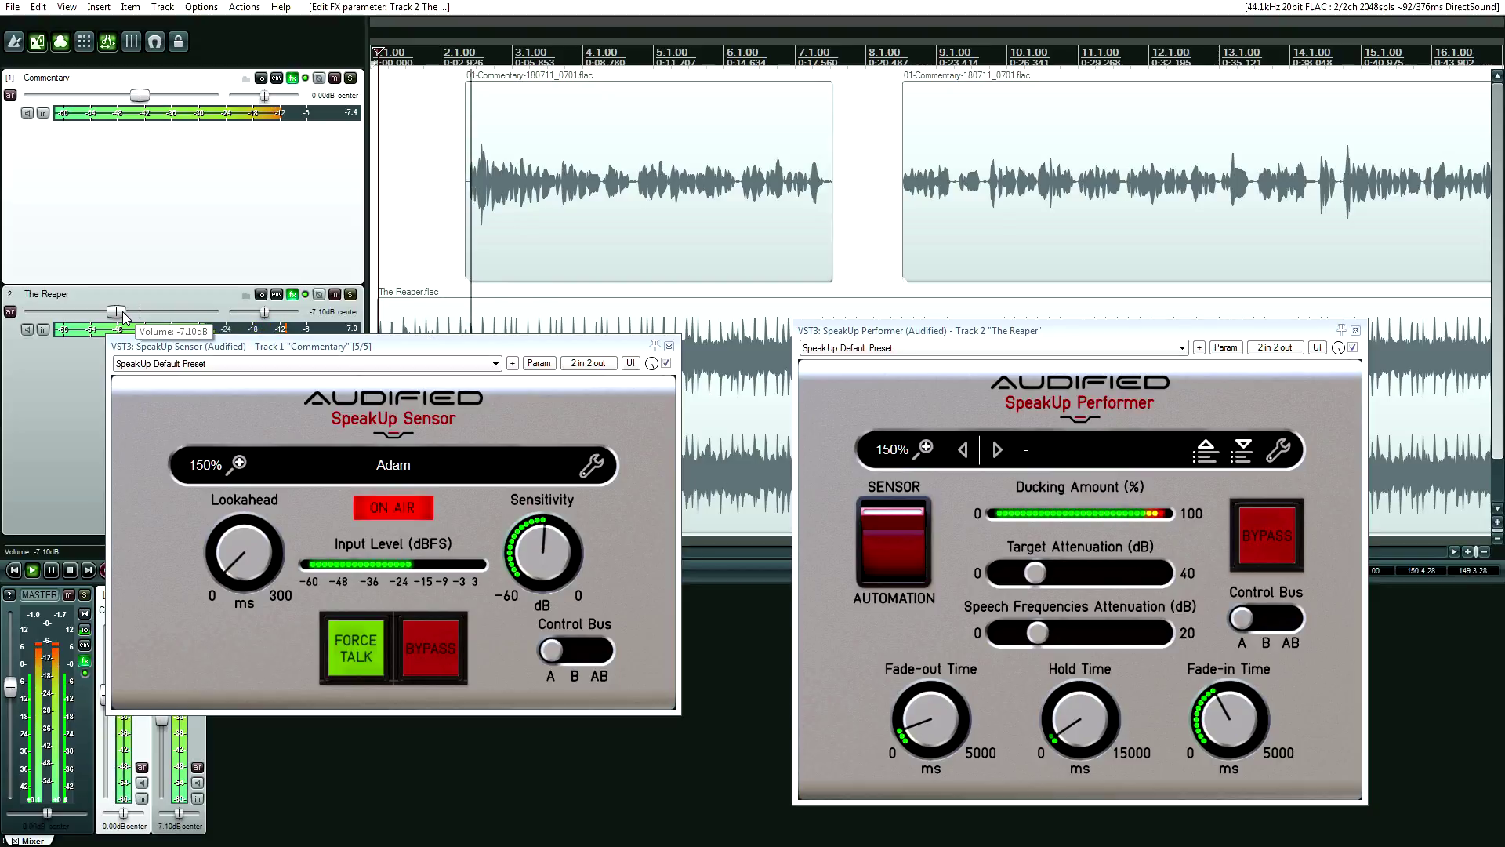
key(space)
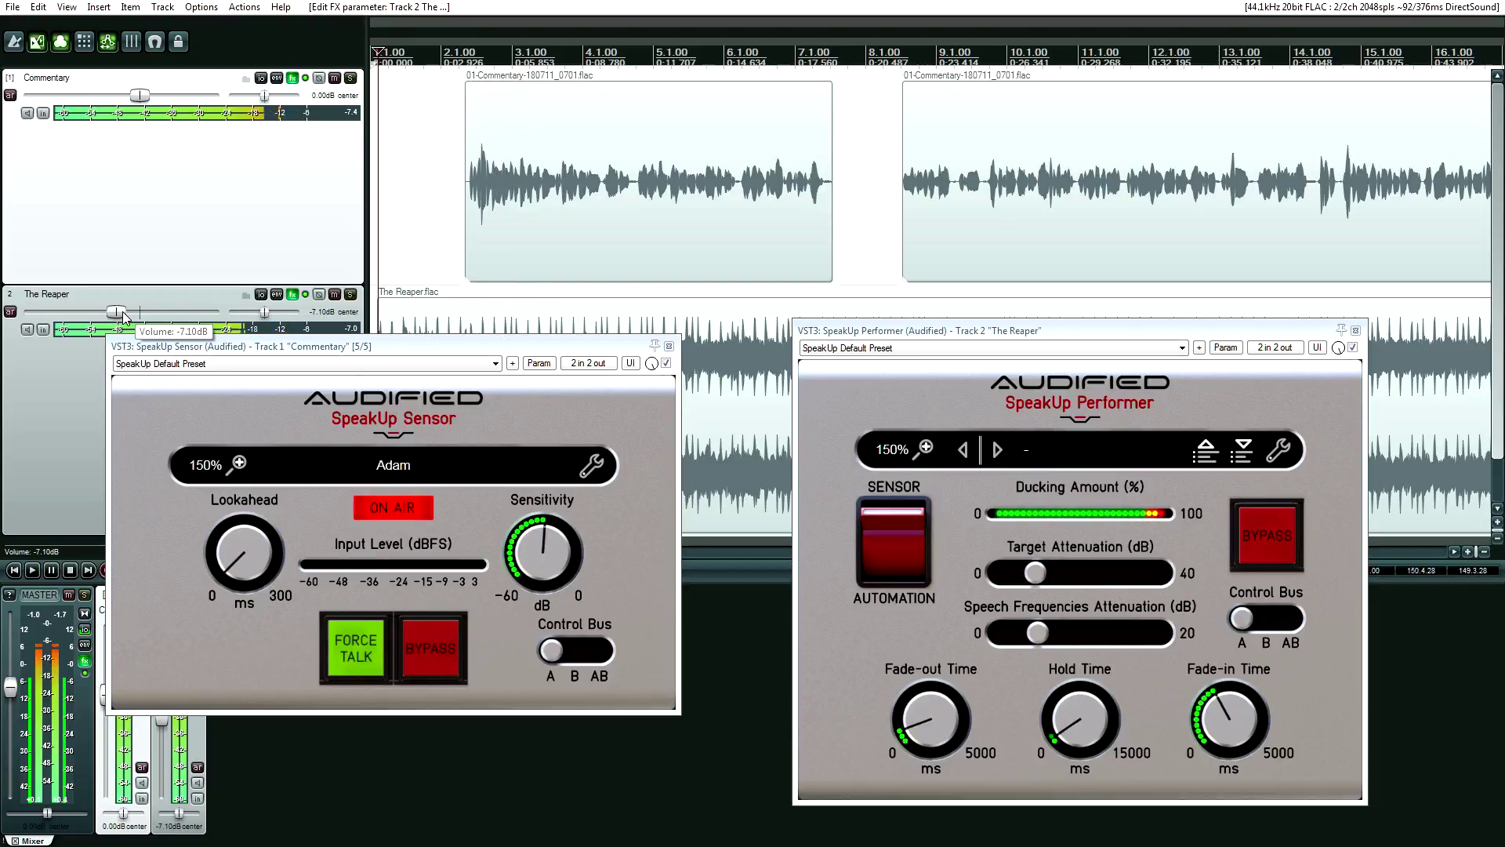
scroll(123, 312, up, 2)
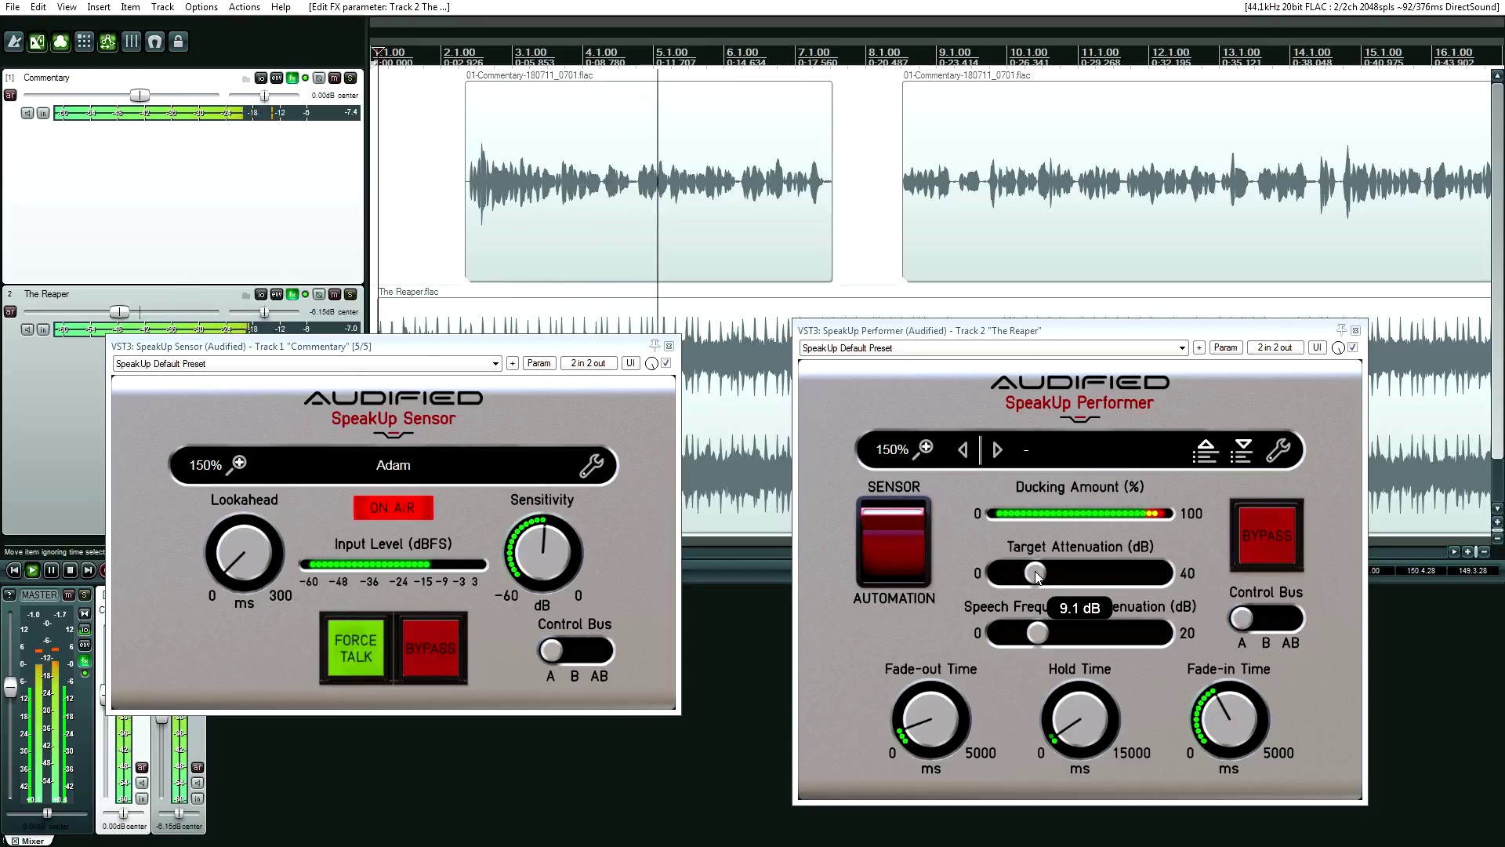
Step: Reduce Performer's Target Attenuation in two small steps while replaying from just before the first commentary clip
drag(1035, 573, 1023, 575)
click(452, 212)
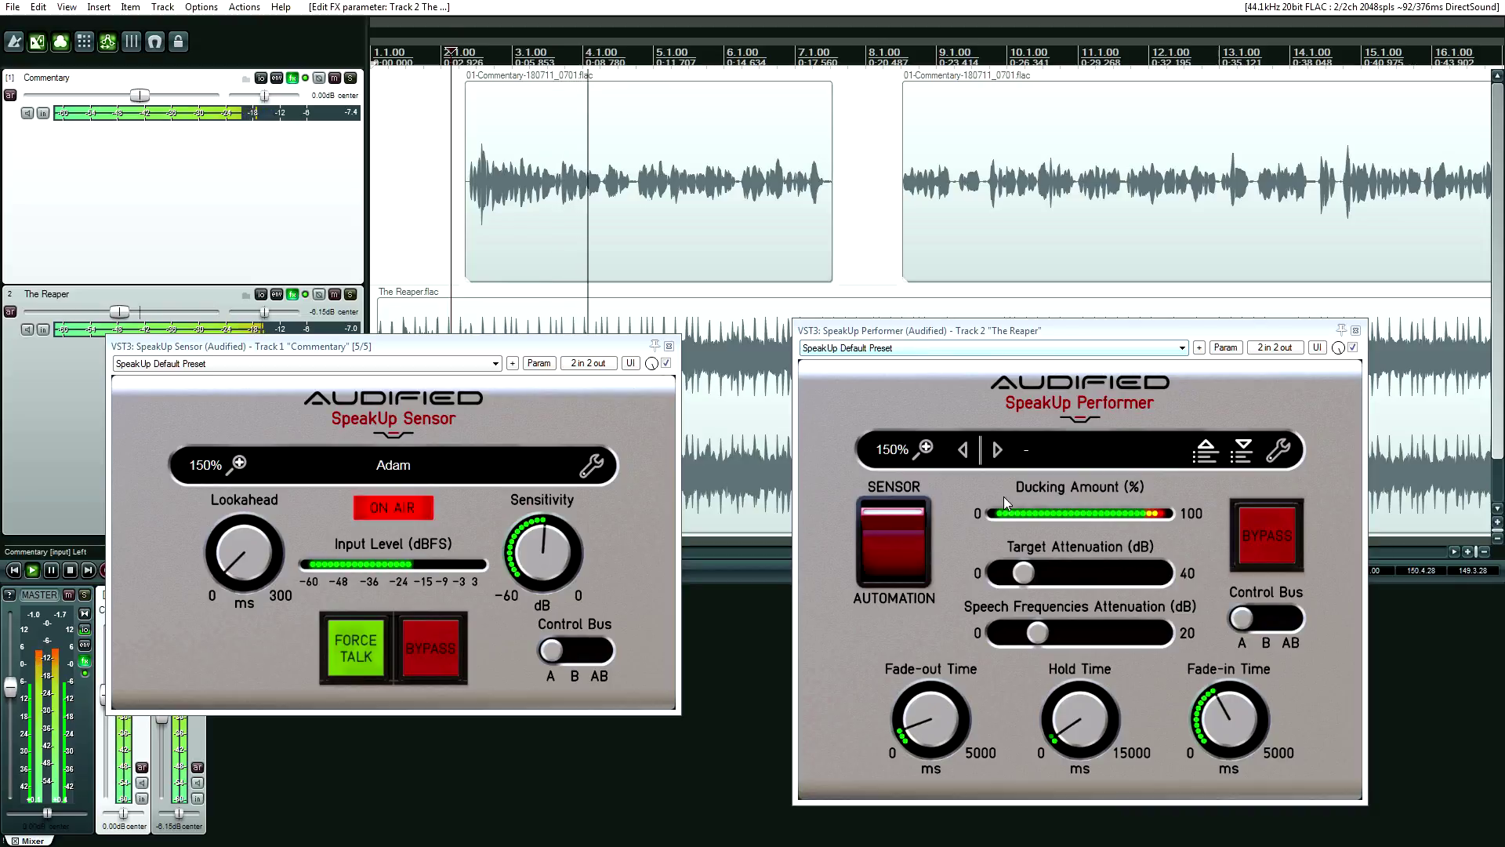
click(1022, 571)
drag(1022, 571, 1017, 571)
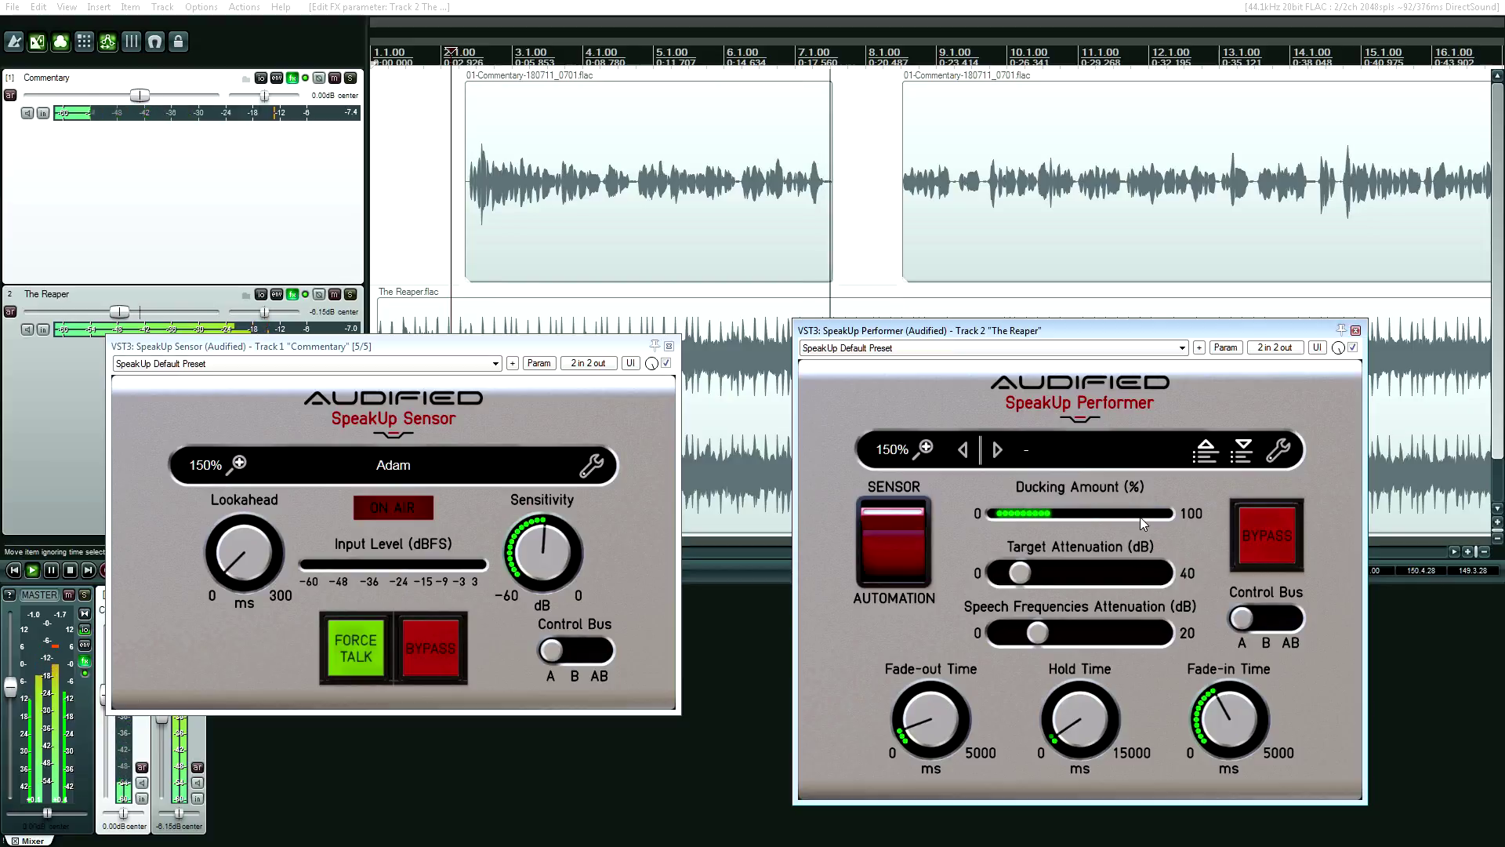
Step: Shorten Performer's Fade-in Time, entering 1000 ms as the value
drag(1264, 707, 1217, 774)
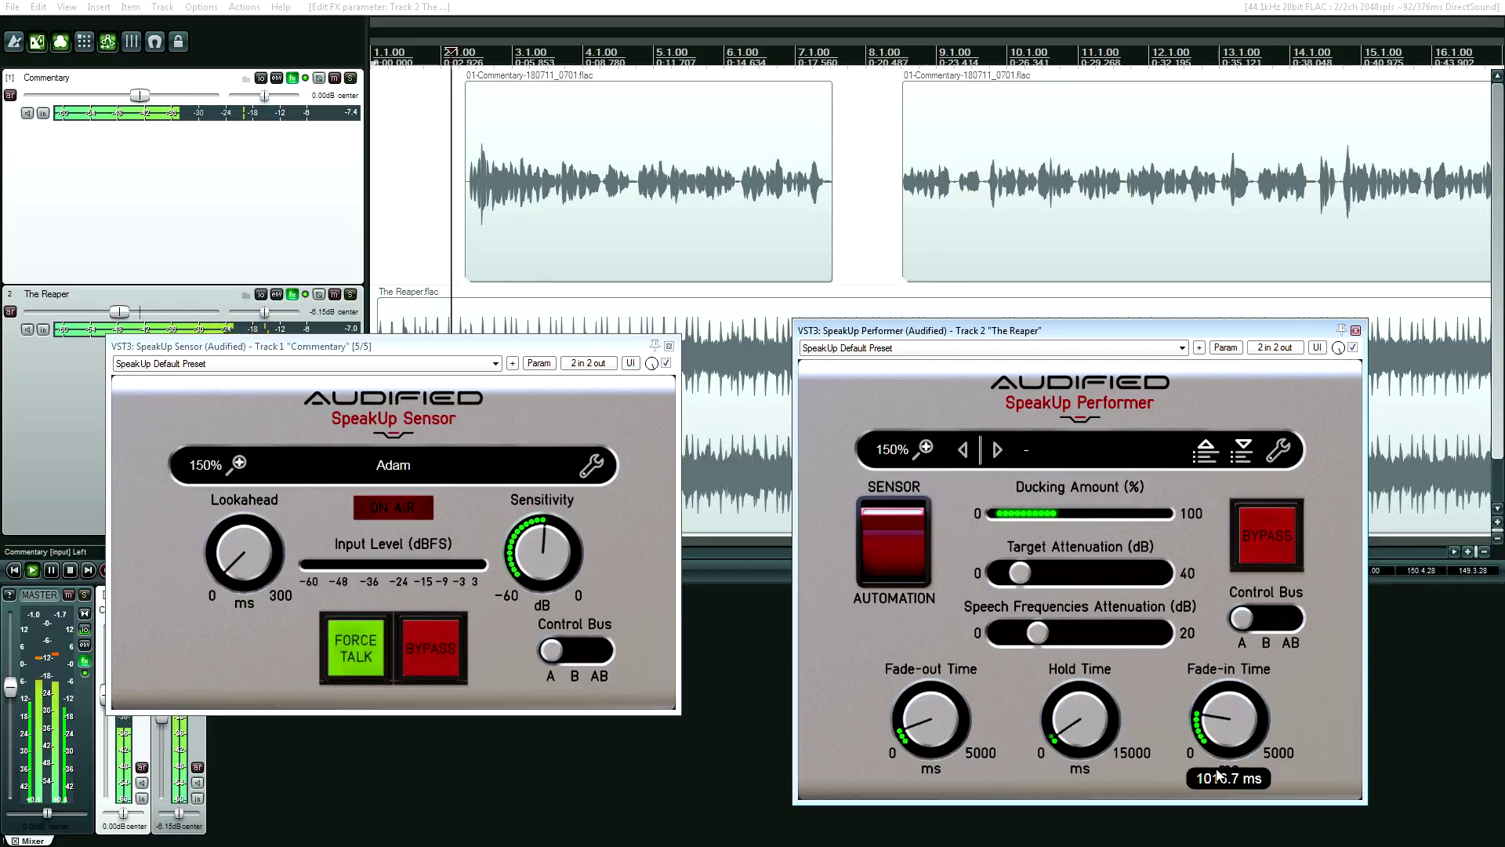
click(1219, 776)
click(1232, 778)
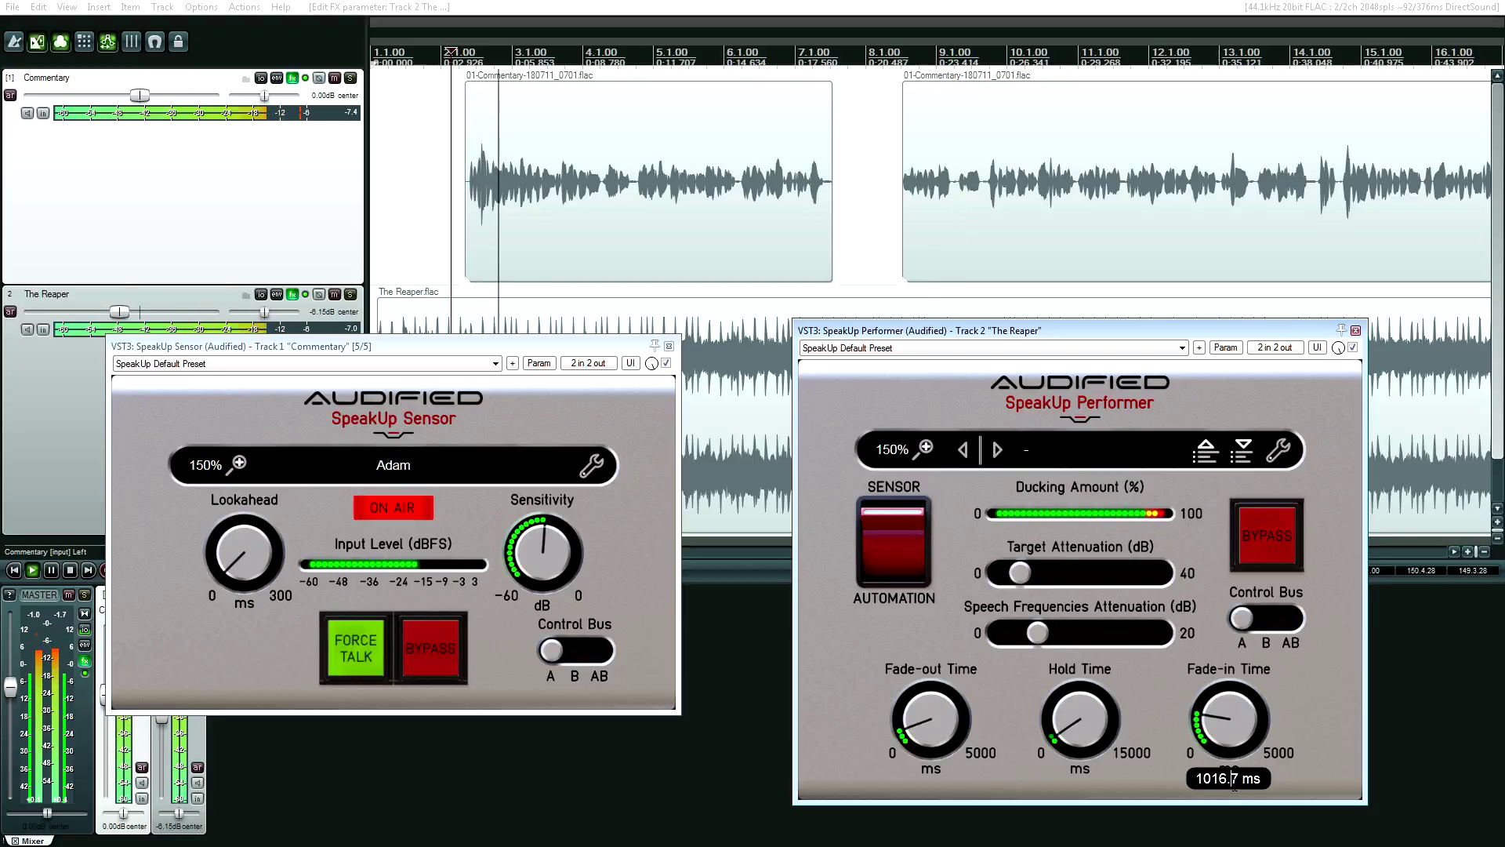
double_click(1228, 777)
text(1000)
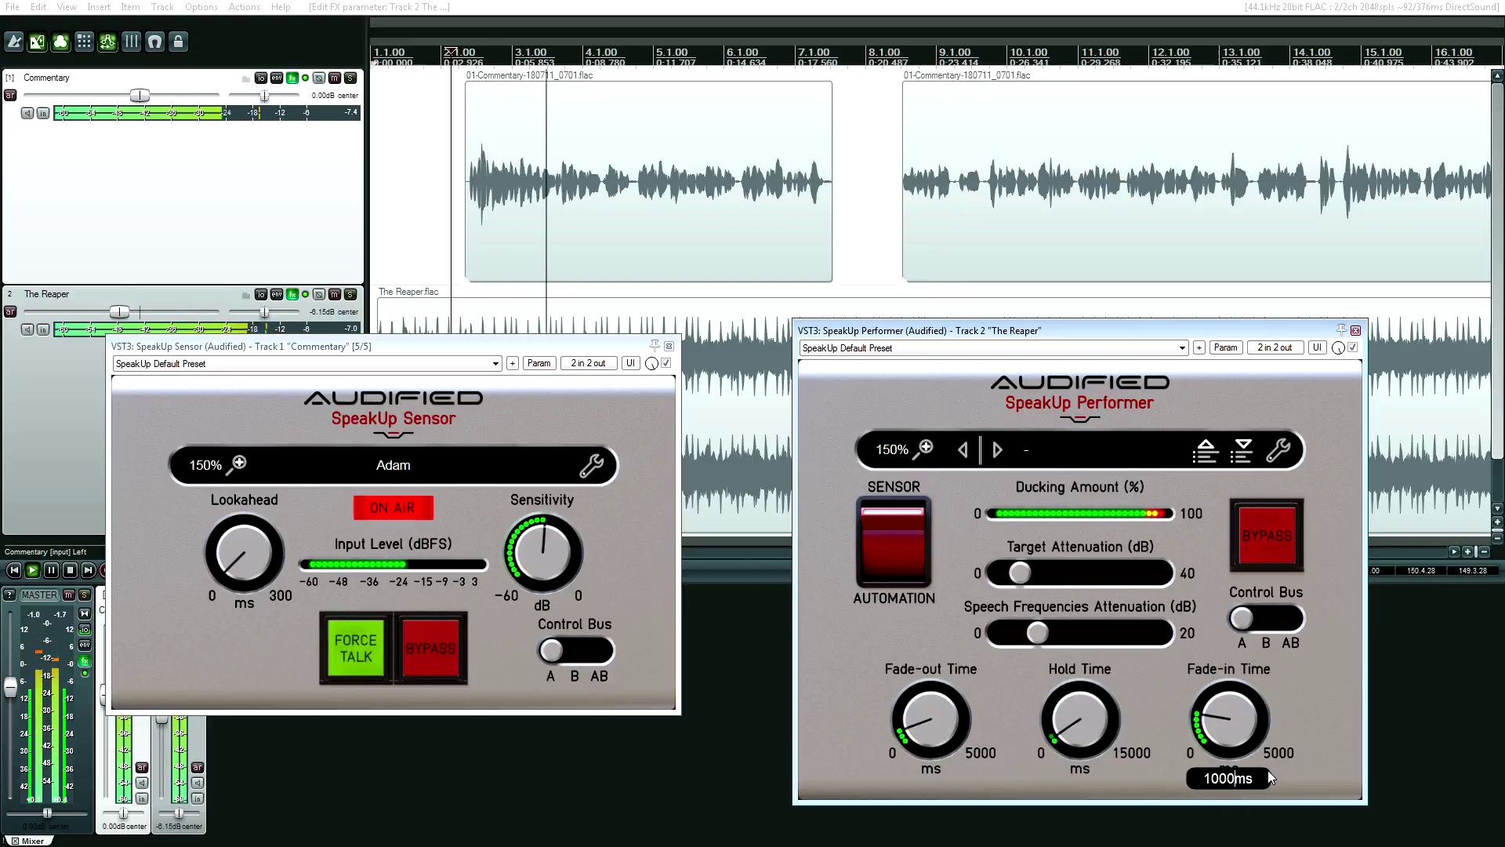
key(Return)
key(space)
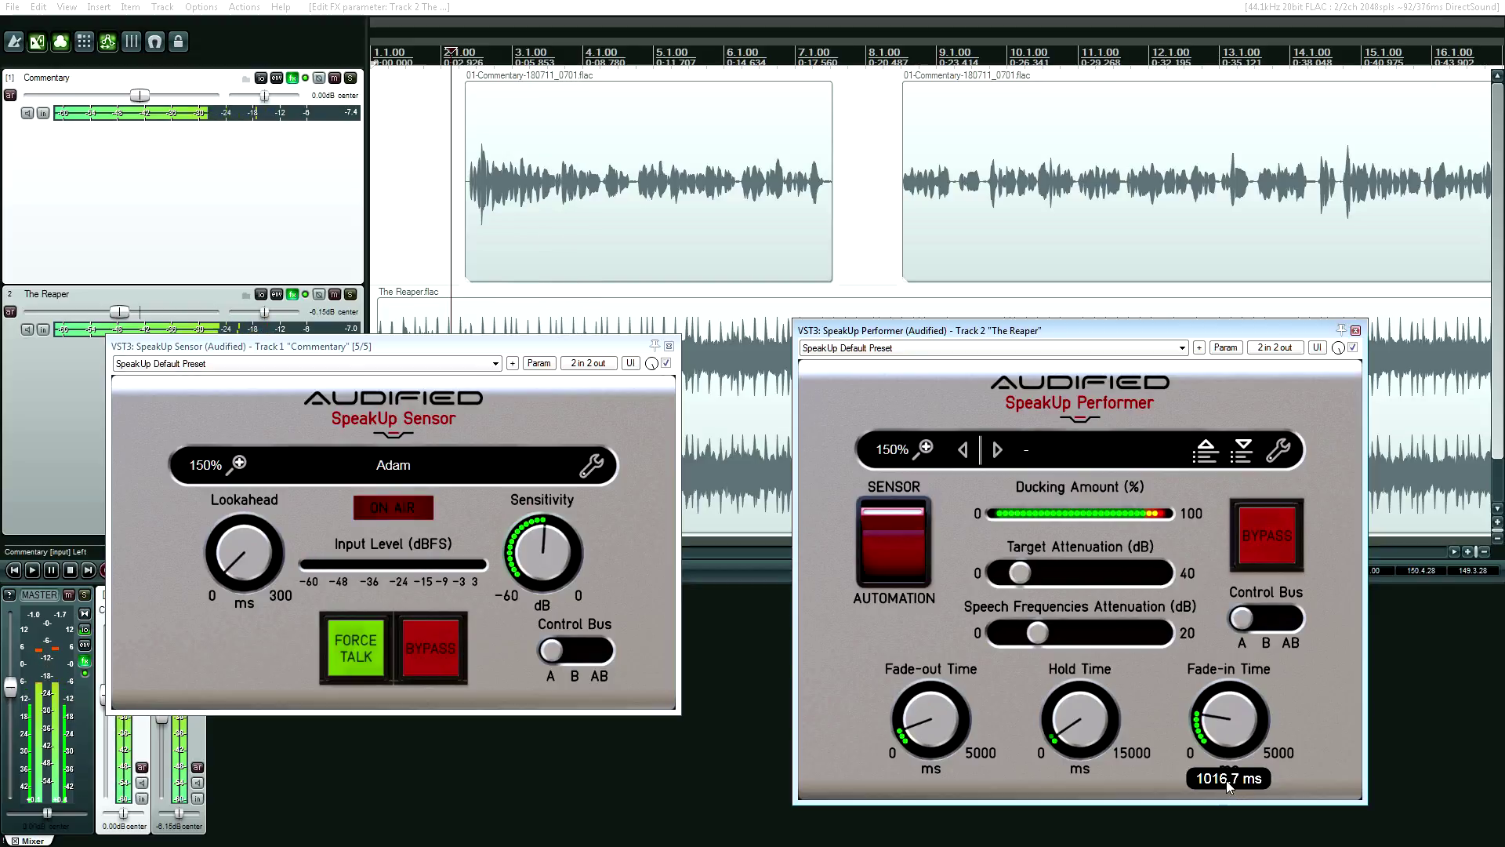
Step: Slightly raise Performer's Target Attenuation and play the mix from the project start into the second commentary clip
key(space)
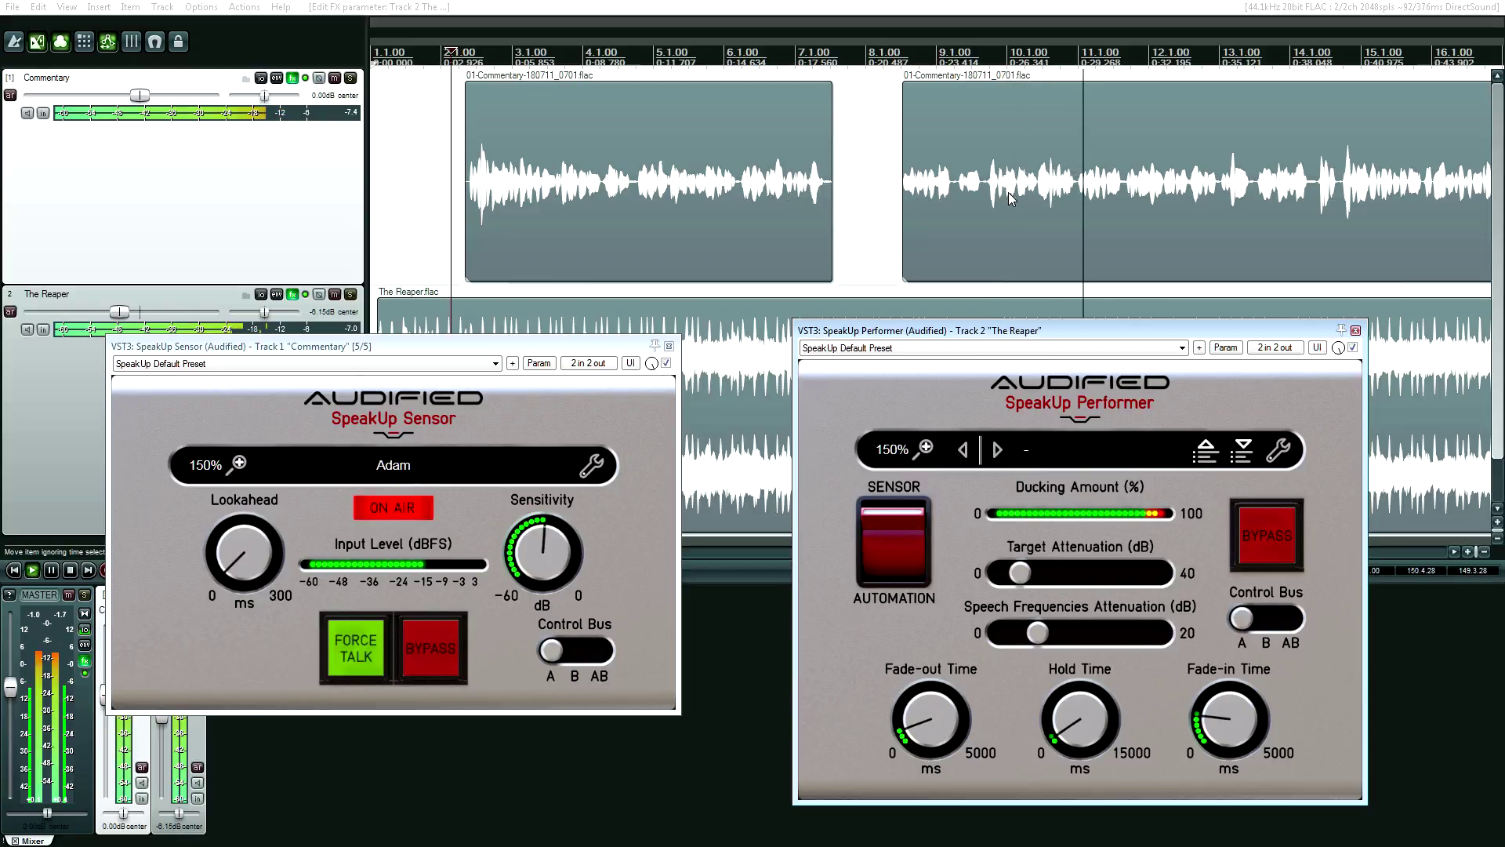
drag(1019, 573, 1029, 576)
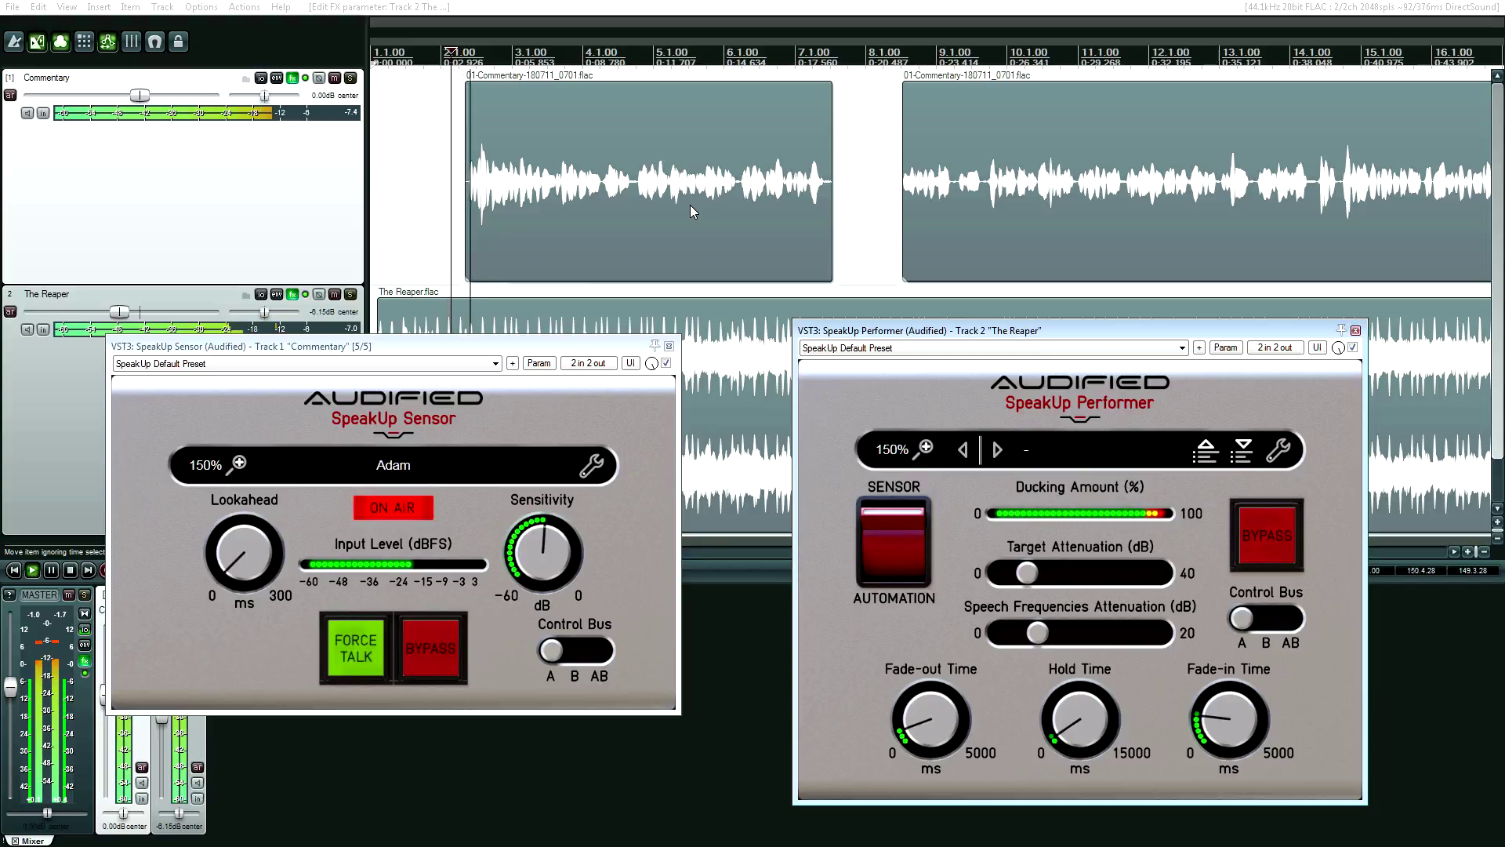
click(427, 217)
click(380, 236)
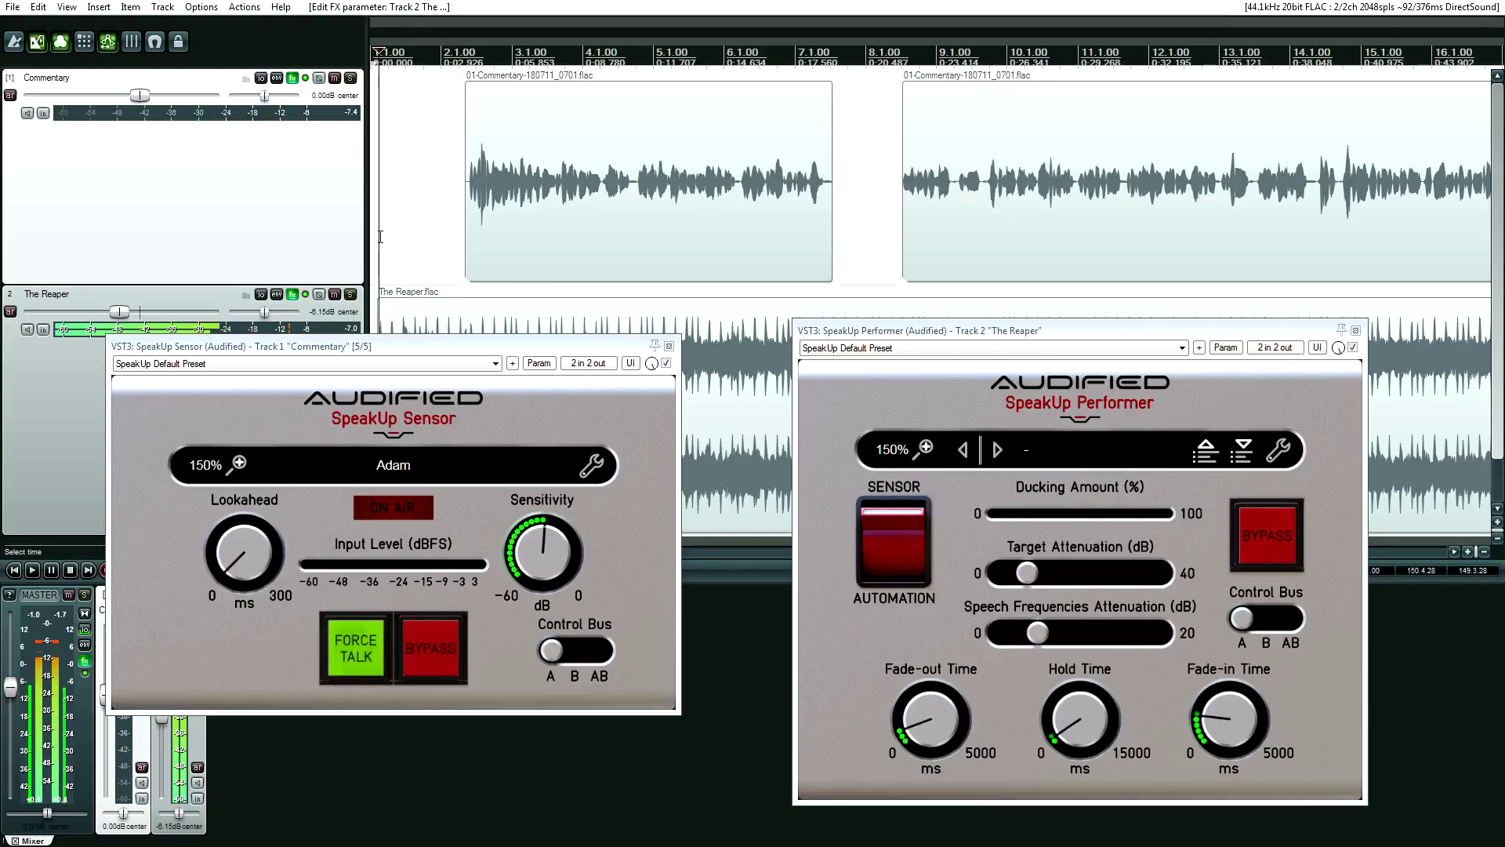
key(space)
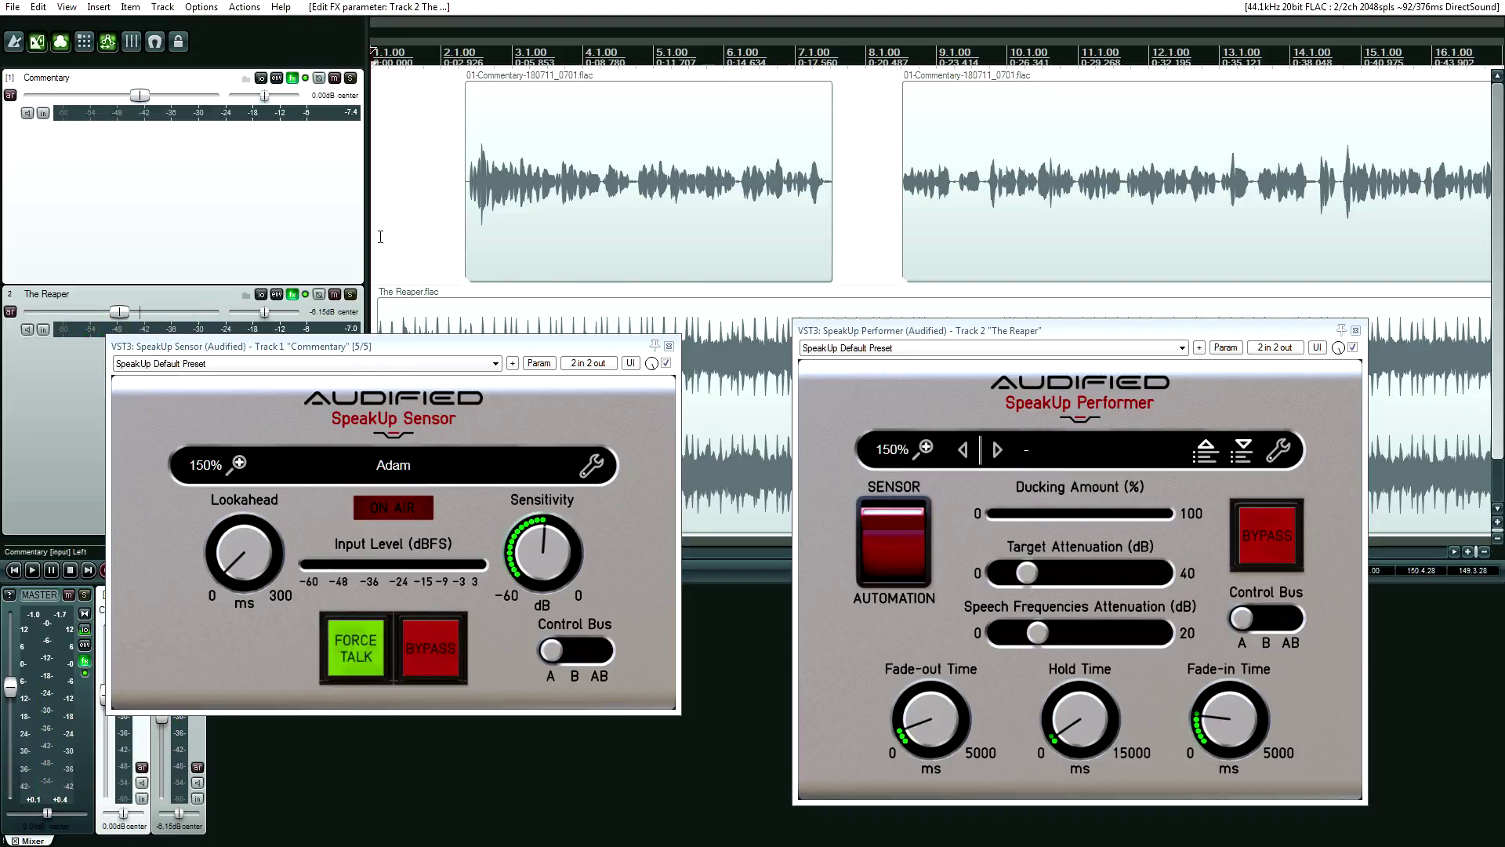
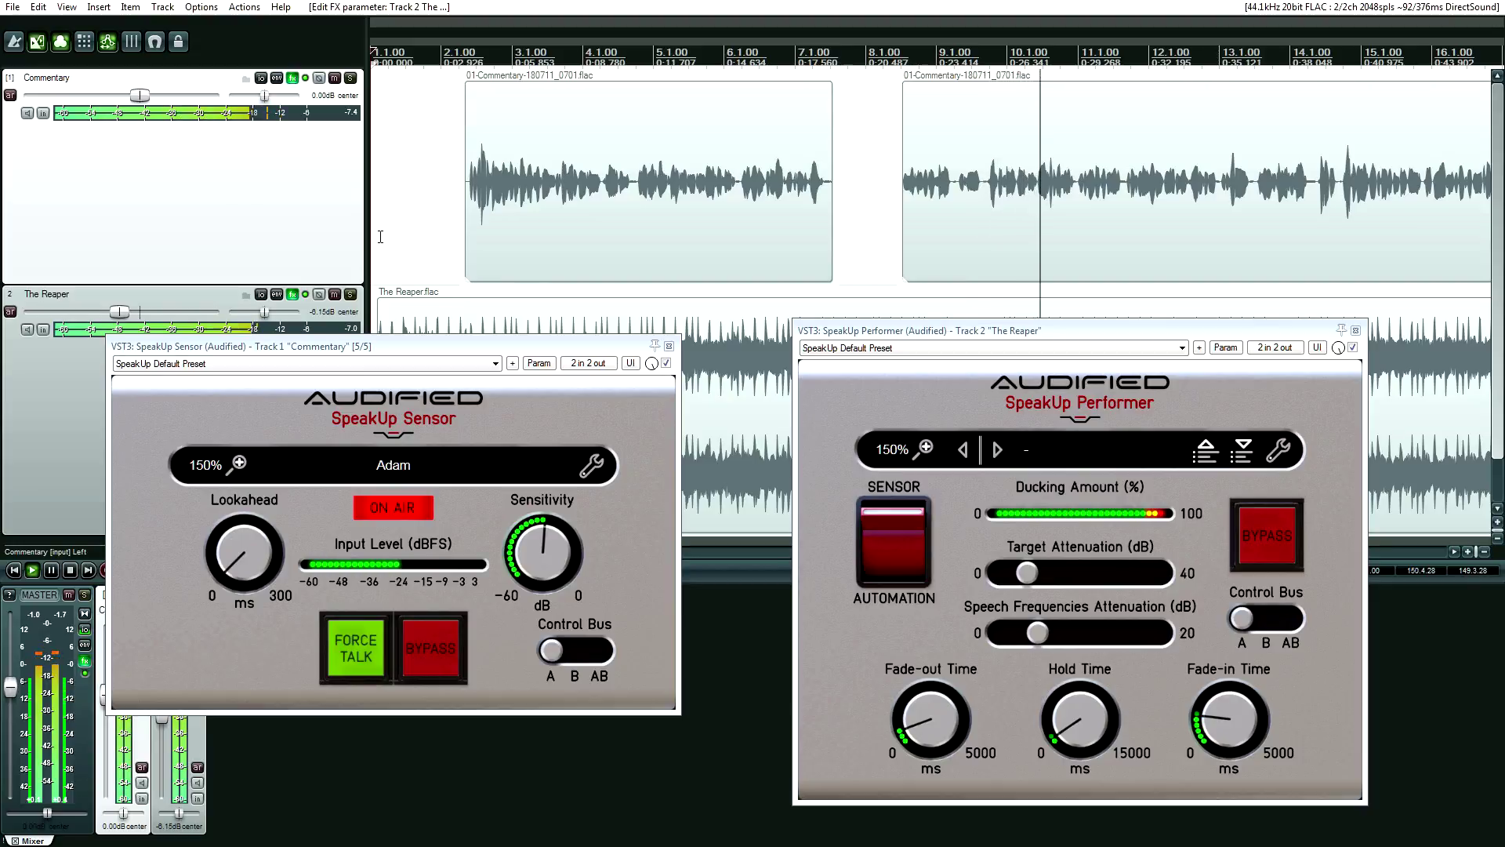
key(space)
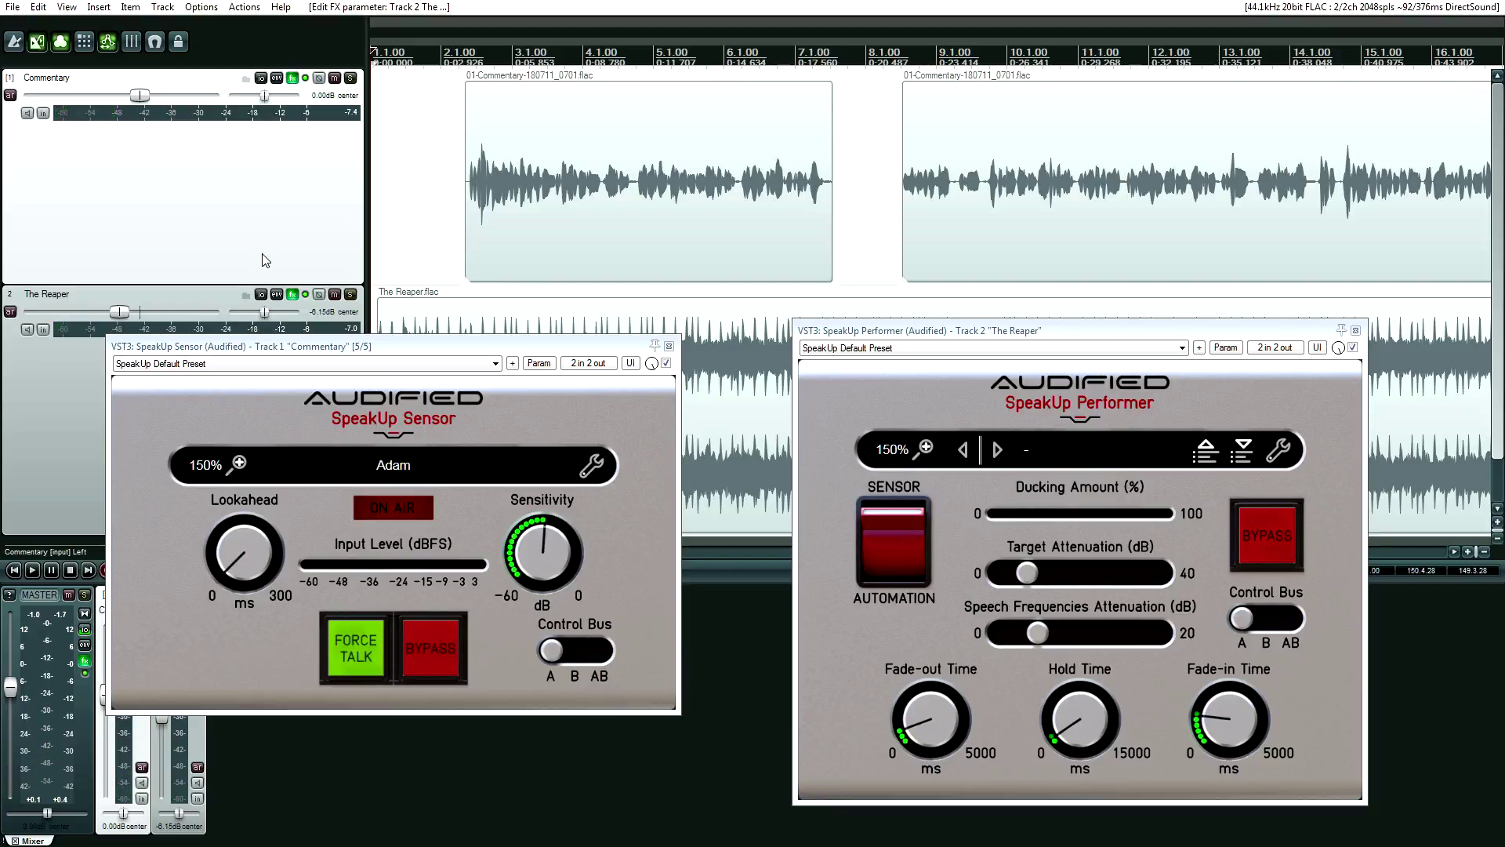
Step: Open the Commentary track's FX chain, move its window clear of Sensor's controls and set Sensor's Sensitivity to 0.0 dB
click(295, 77)
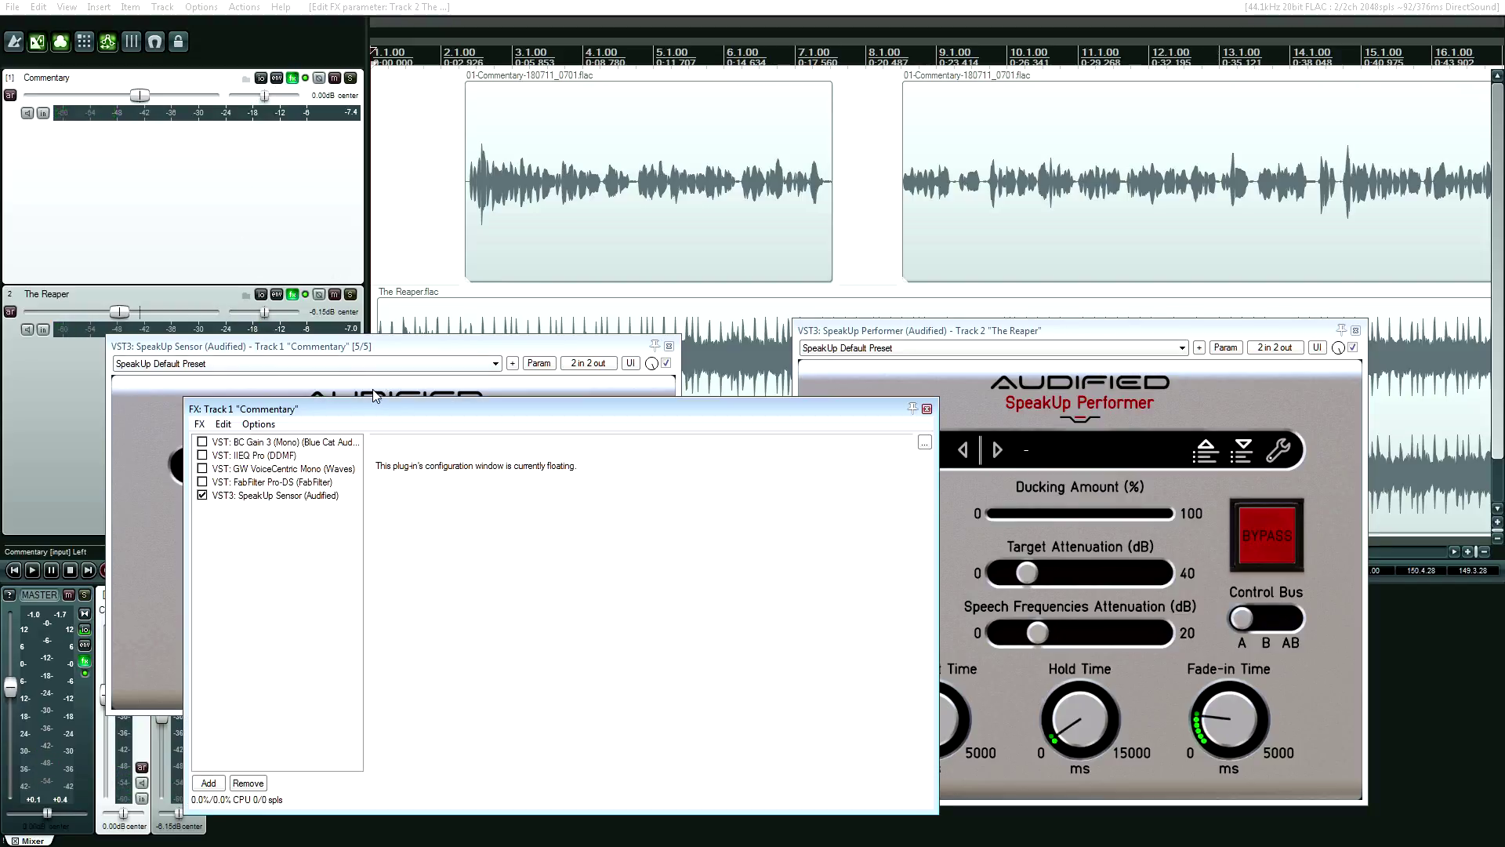
drag(359, 411, 359, 627)
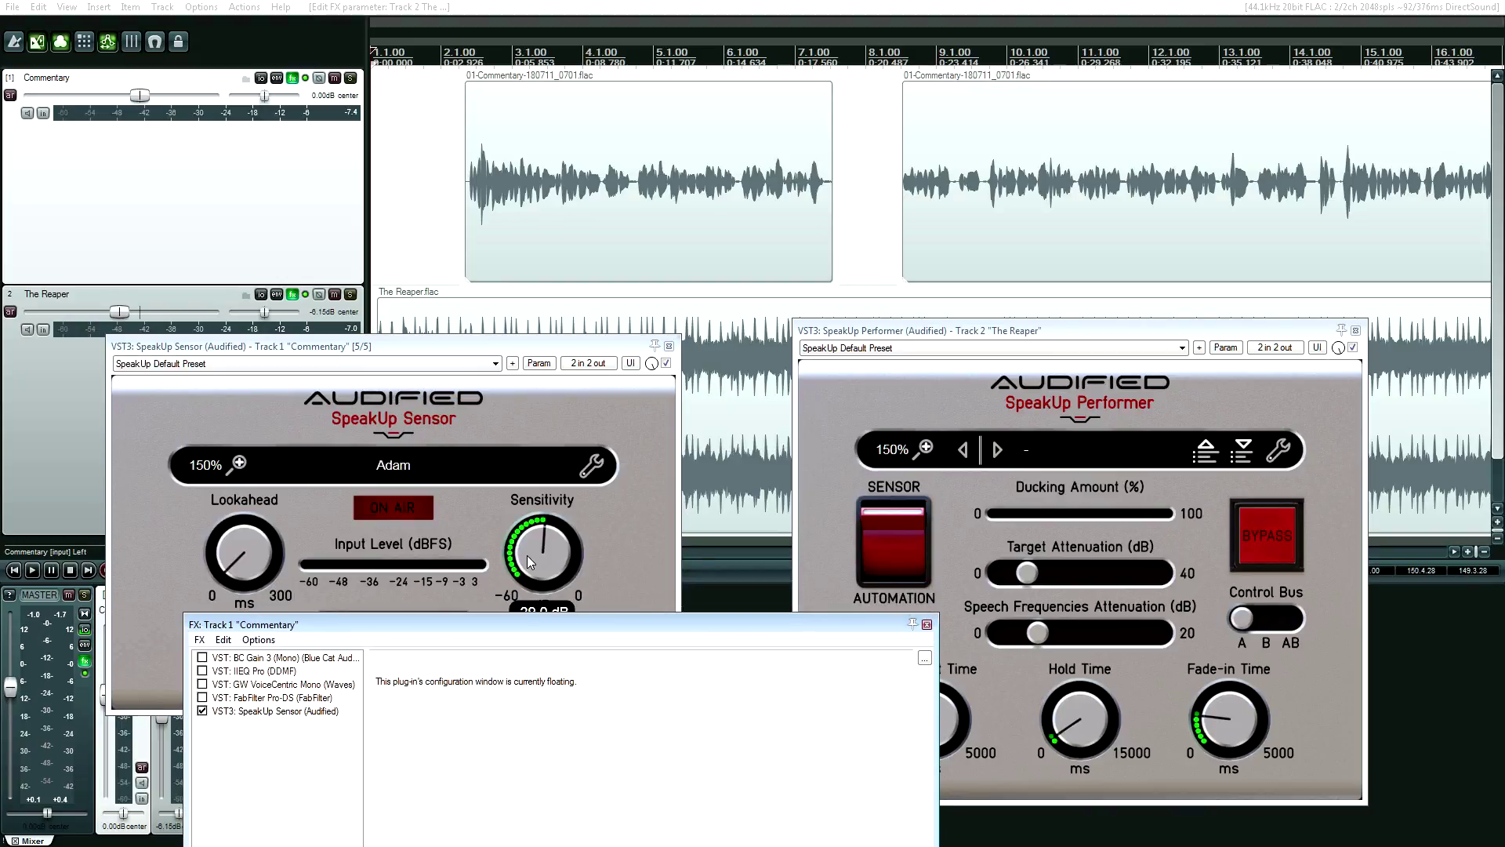
drag(527, 555, 549, 590)
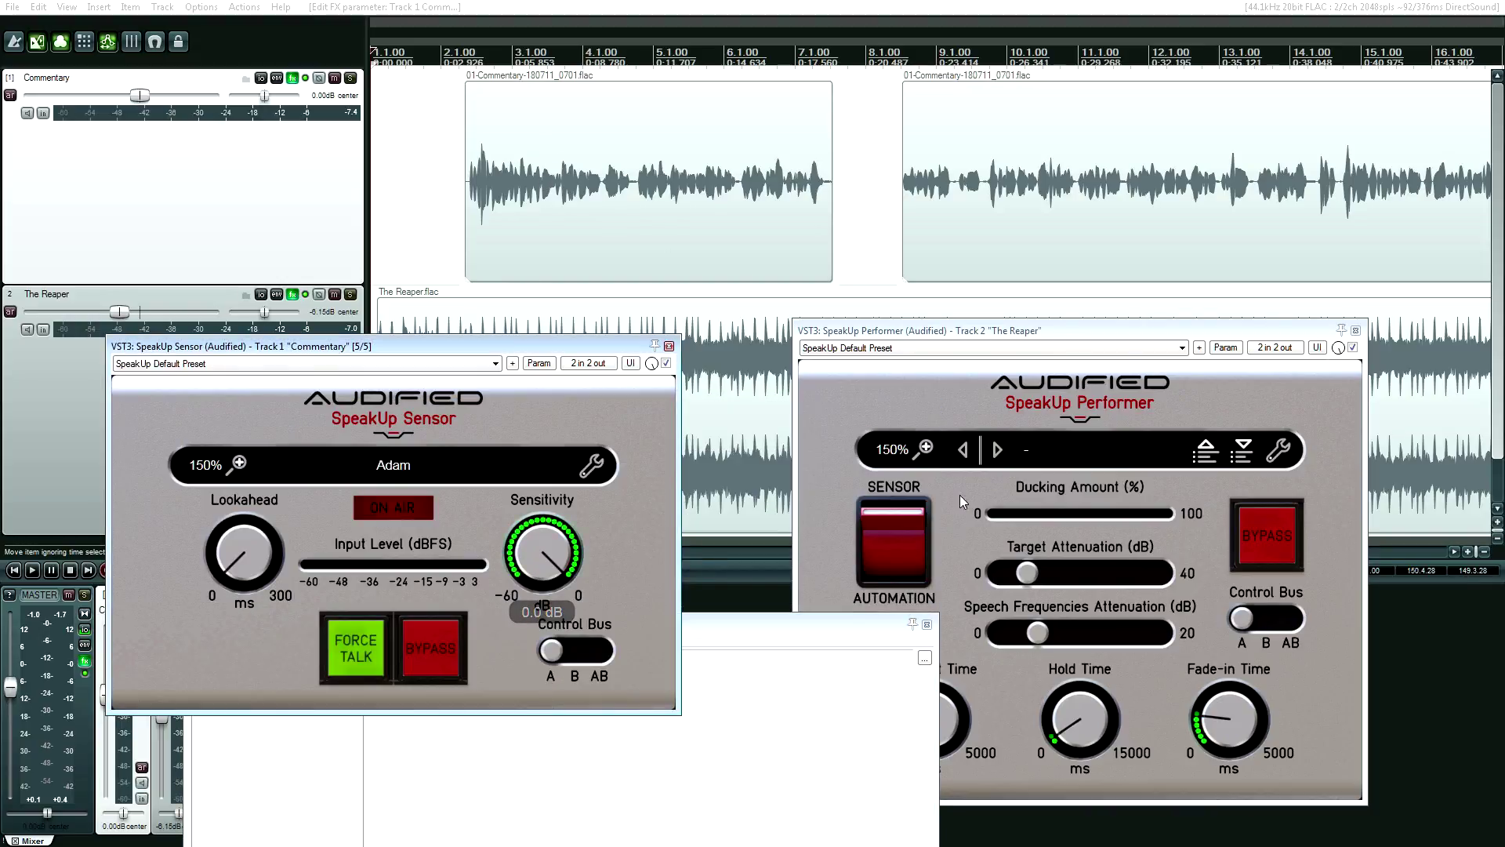
Step: Set Performer's Target Attenuation and Speech Frequencies Attenuation to 0 dB and move its window away from the Sensor window
click(1031, 342)
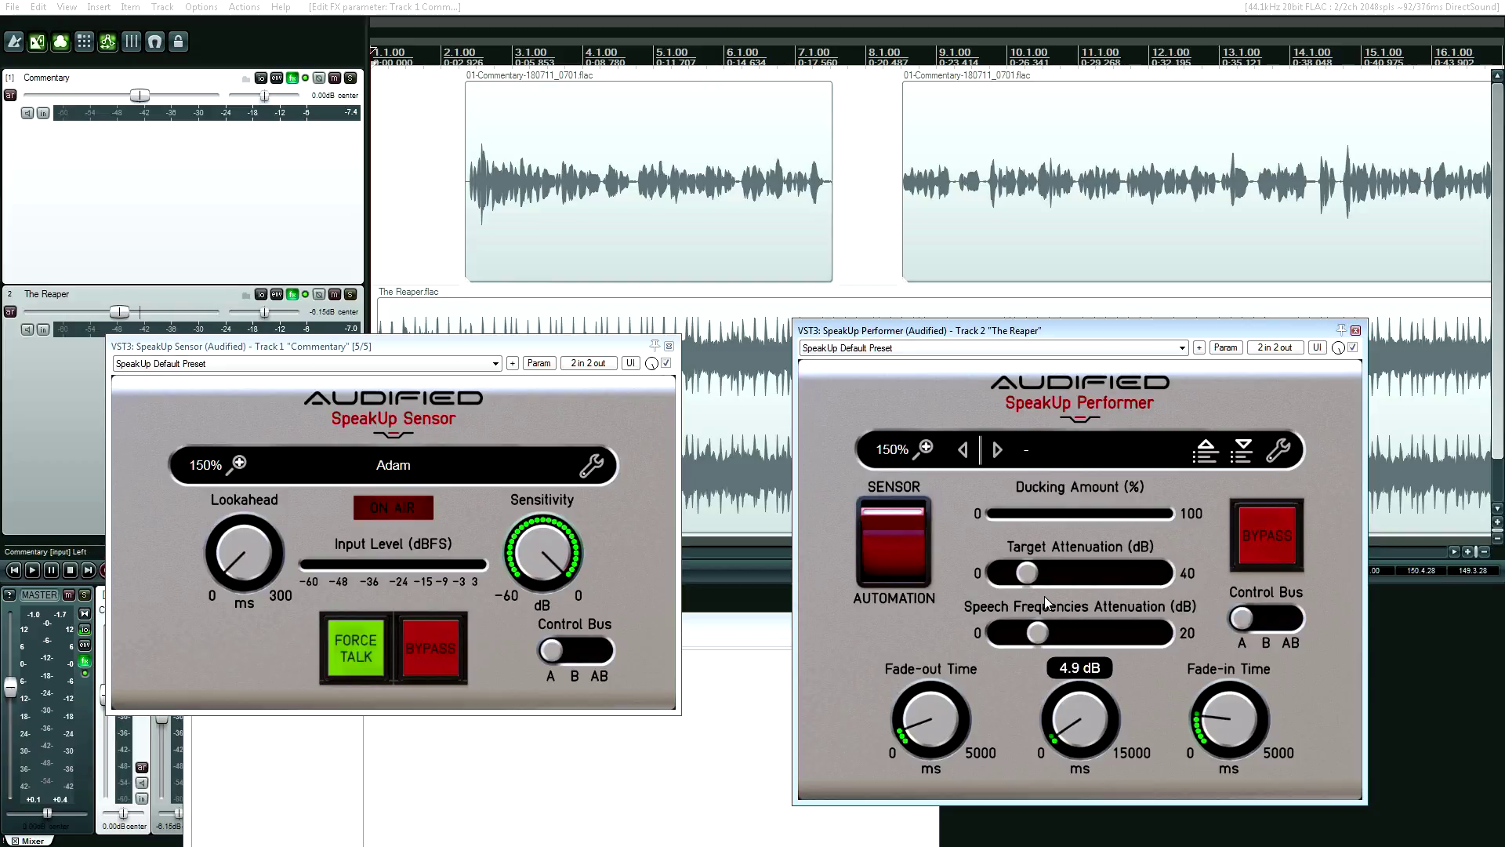
drag(1027, 573, 900, 583)
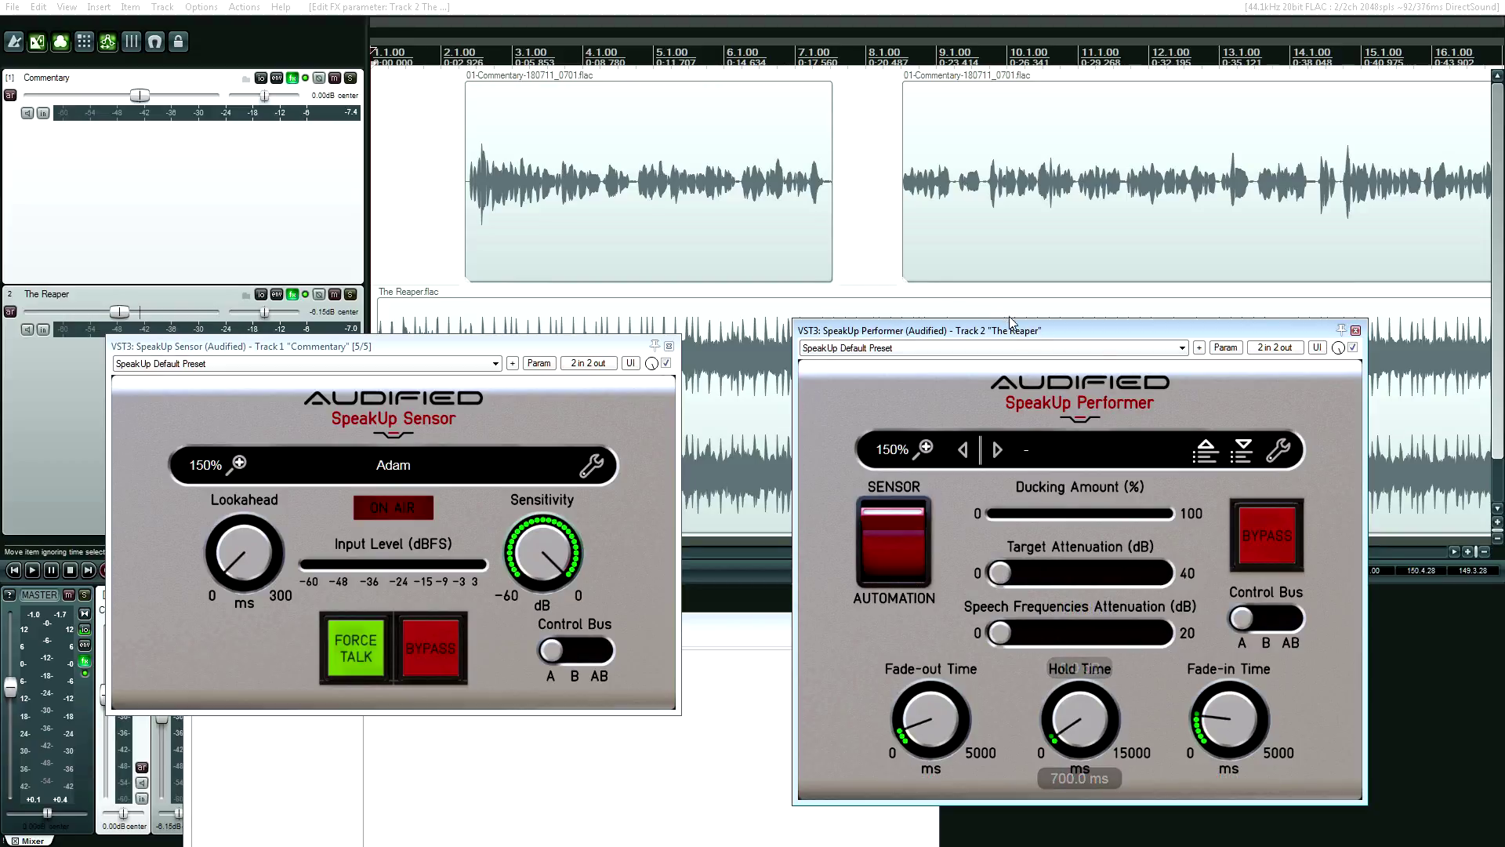
drag(863, 330, 931, 232)
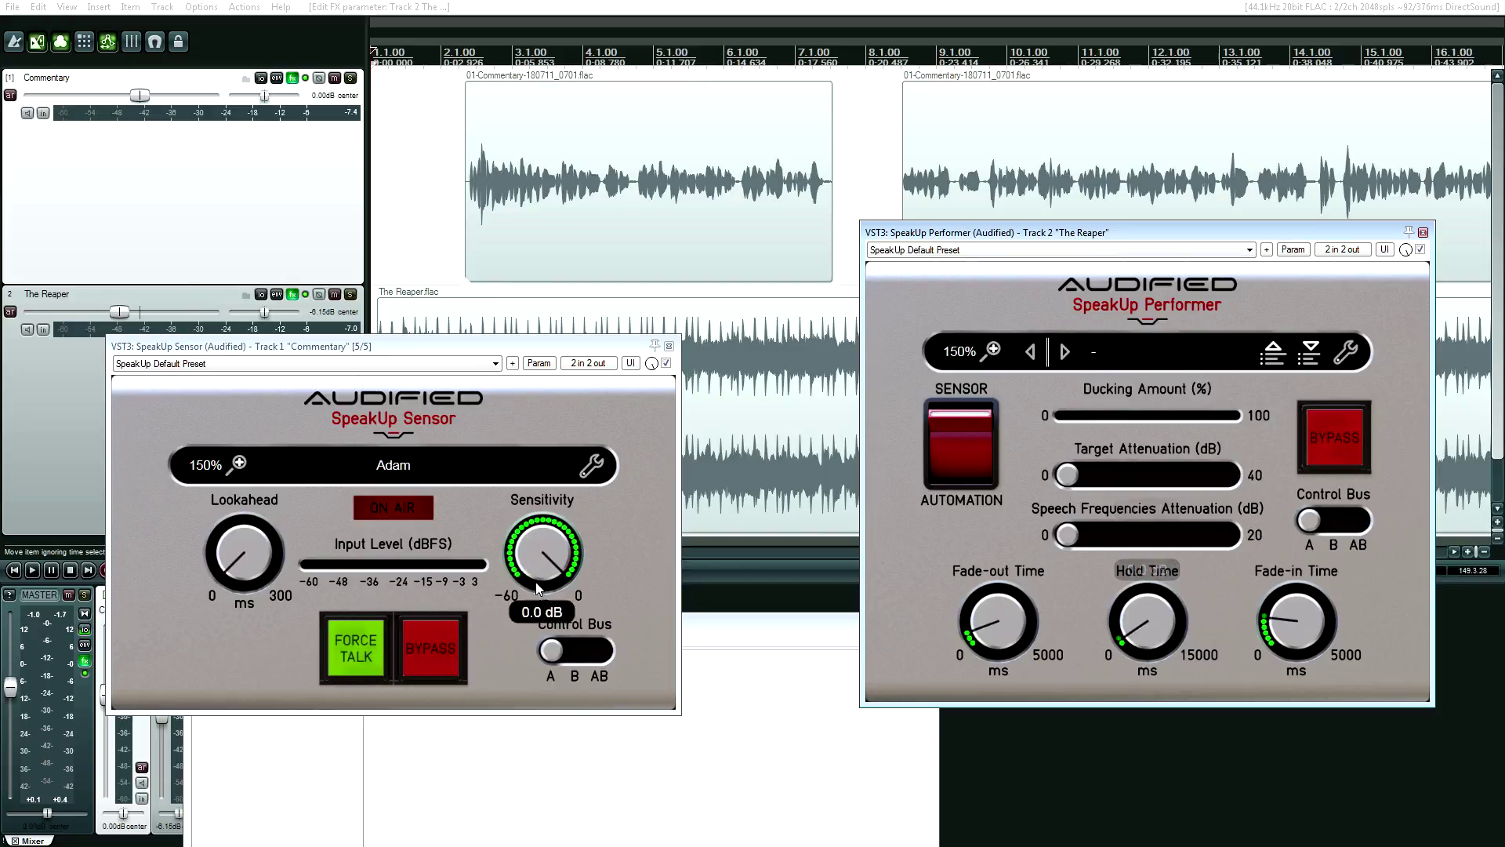
Step: Enable IIEQ Pro, GW VoiceCentric Mono and FabFilter Pro-DS in the Commentary track's FX chain and close the chain window
key(f)
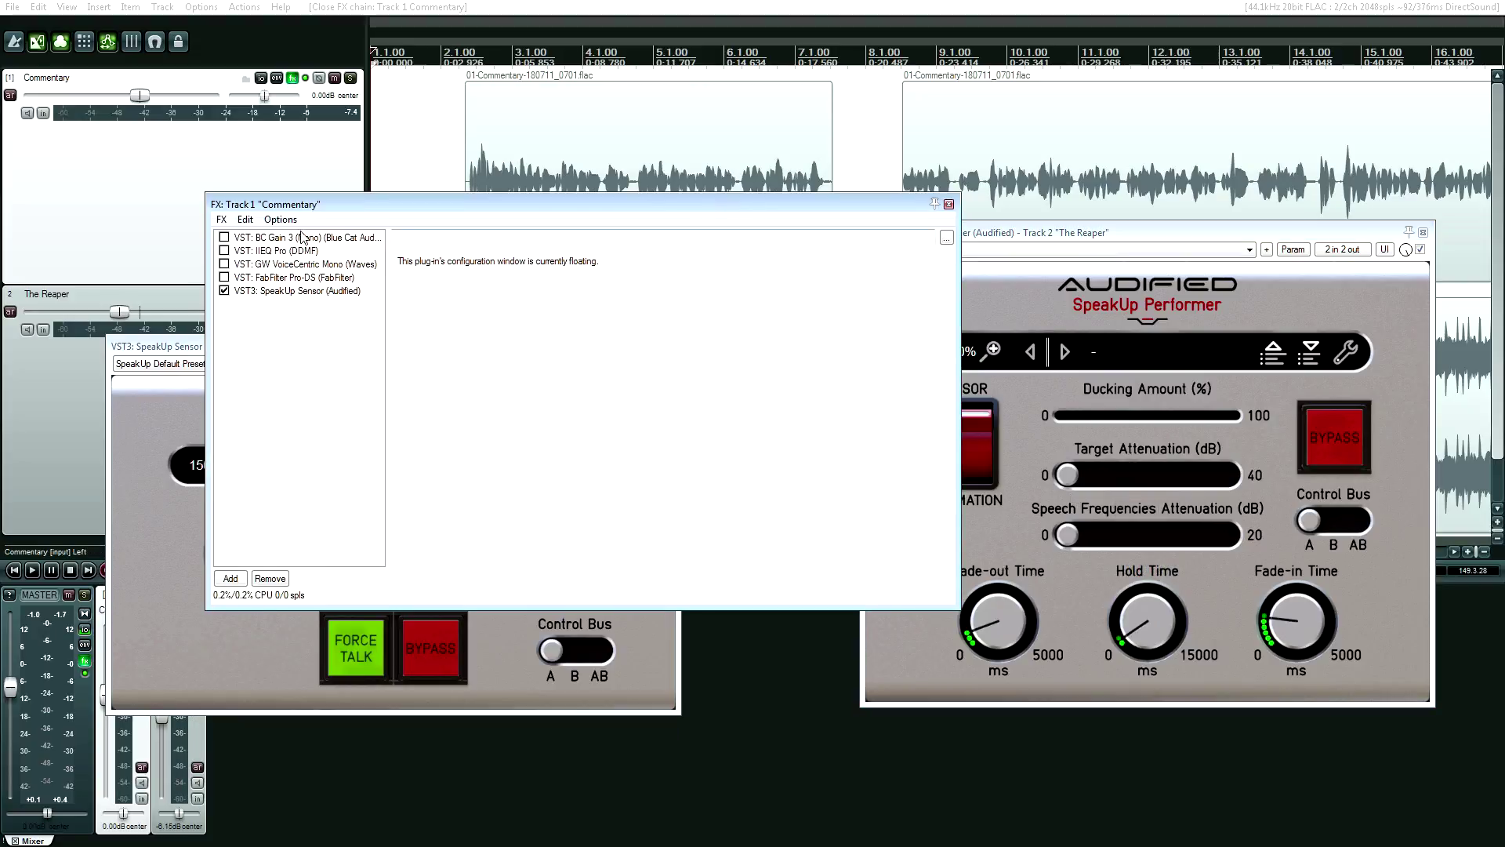
click(224, 251)
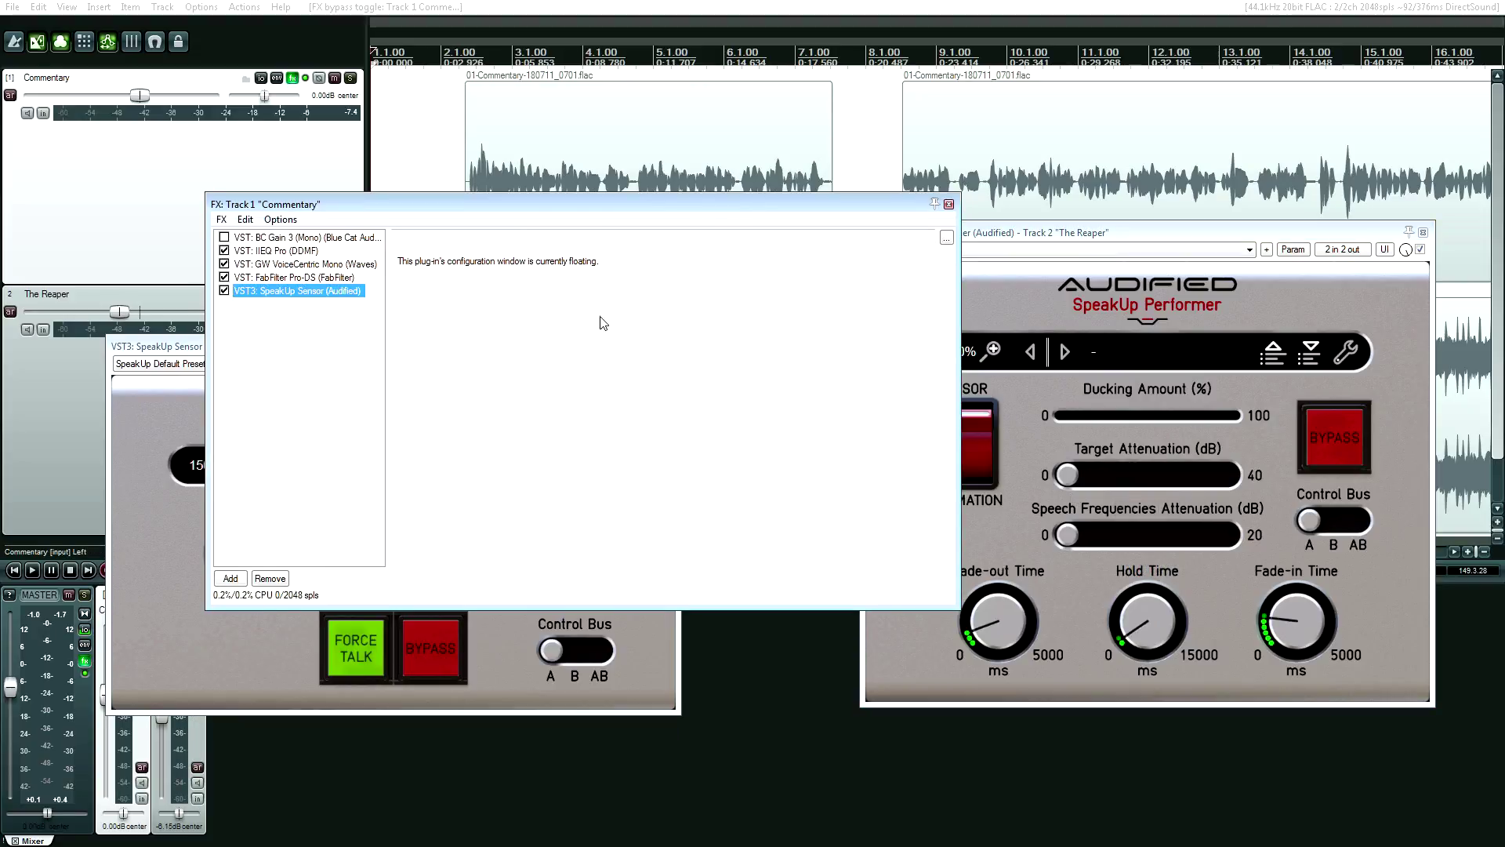
click(949, 205)
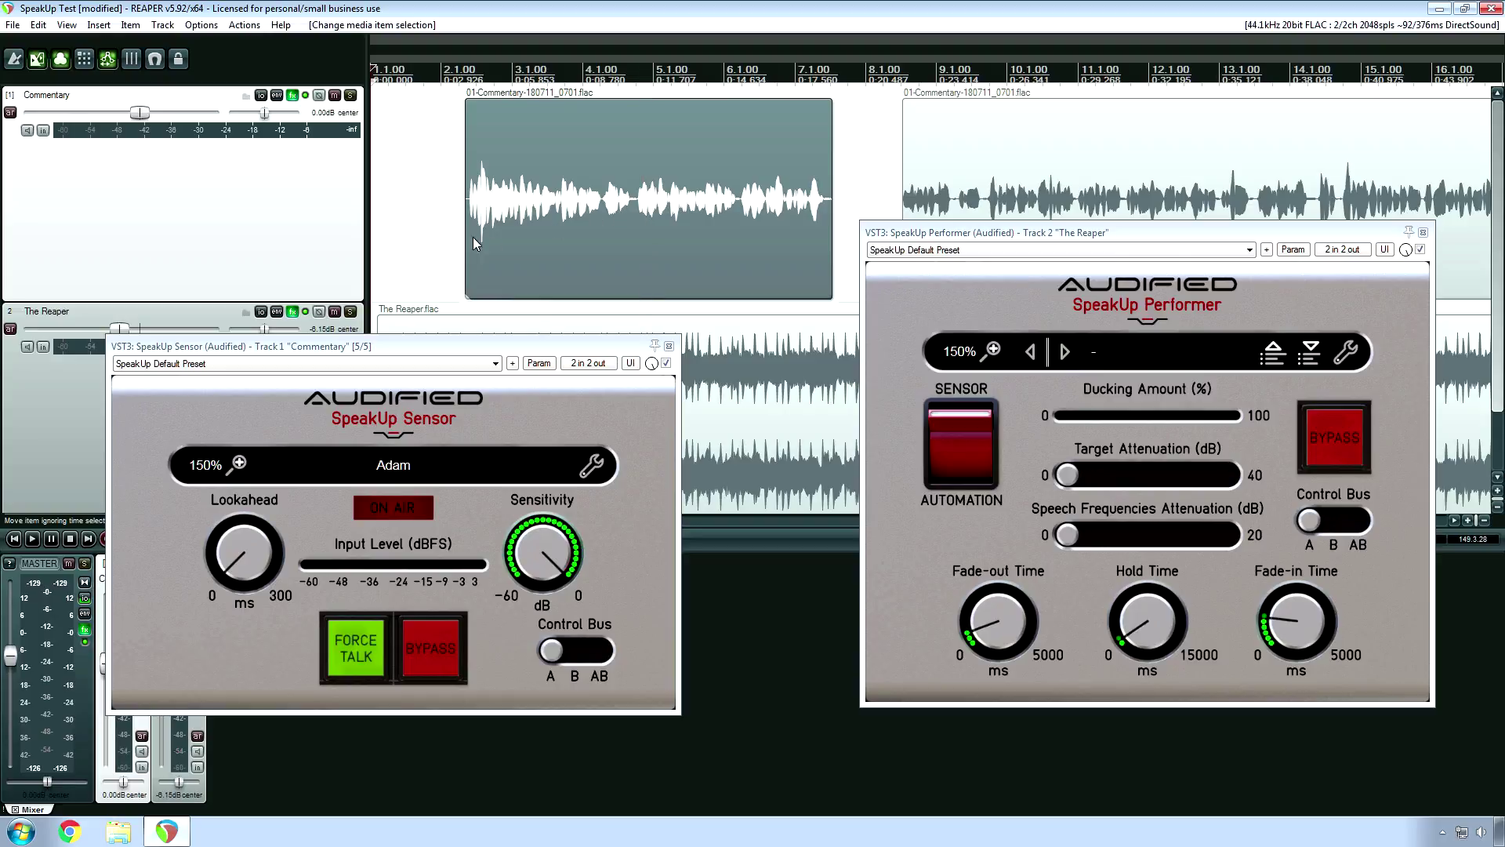
Step: Restore the full-screen view and reset The Reaper track's volume to 0.00 dB
key(F11)
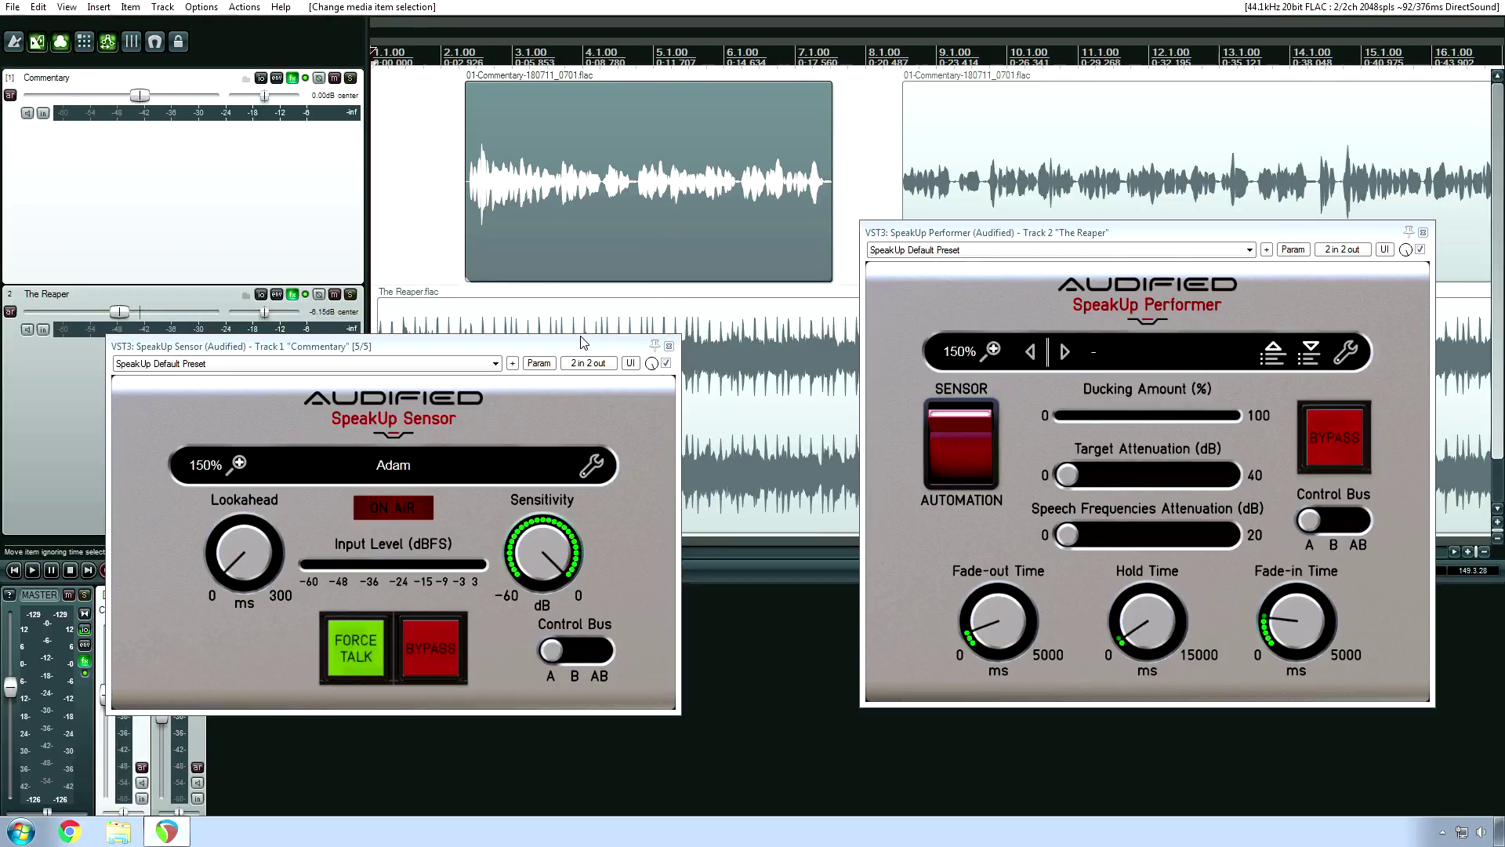
click(119, 311)
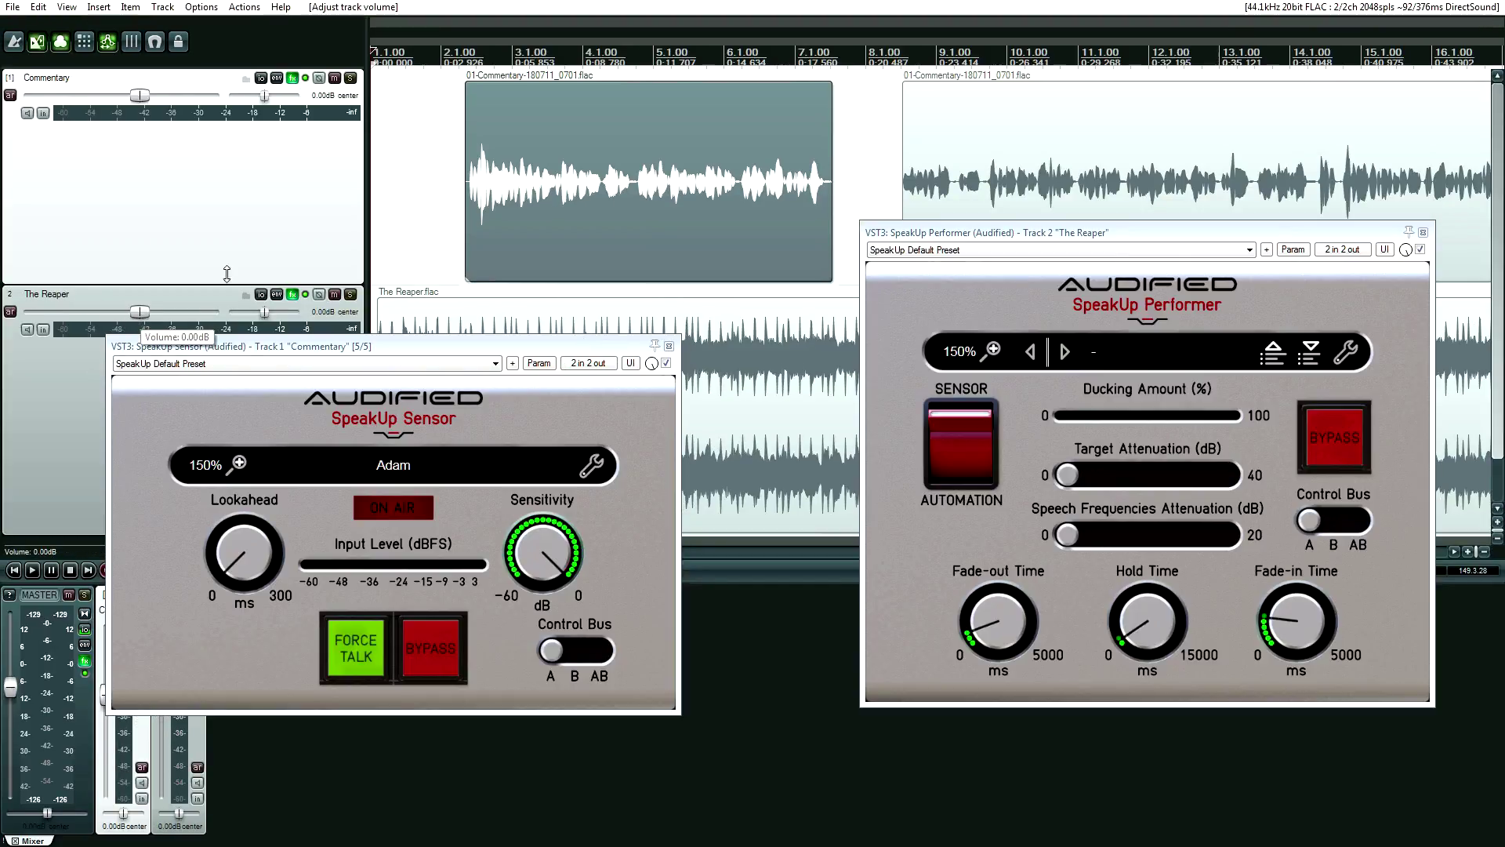
Step: Play the mix, solo the Commentary track, and check the enabled plug-ins in its FX chain before stopping playback
click(420, 208)
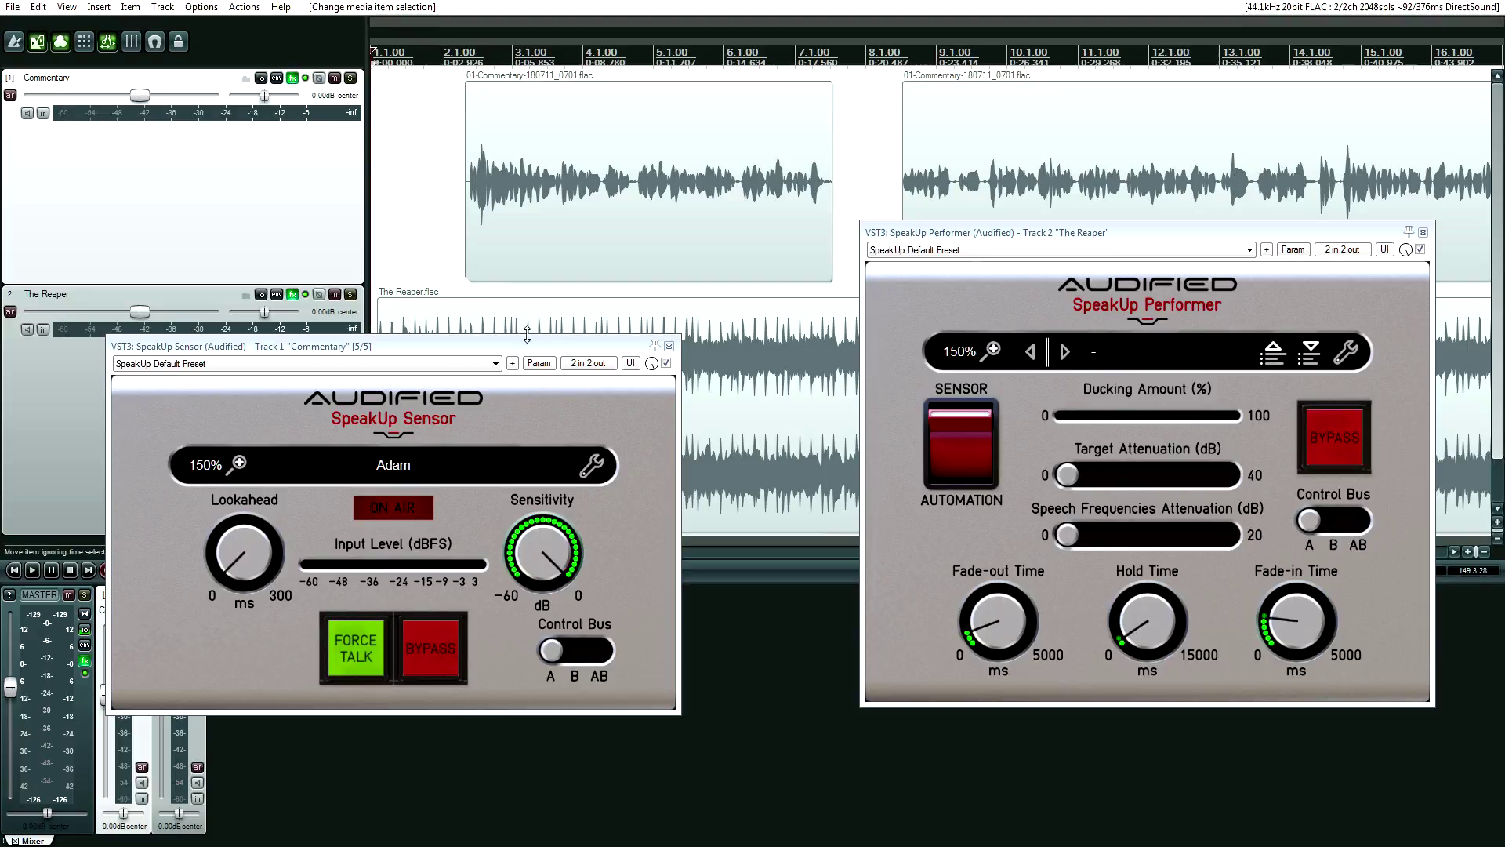
key(space)
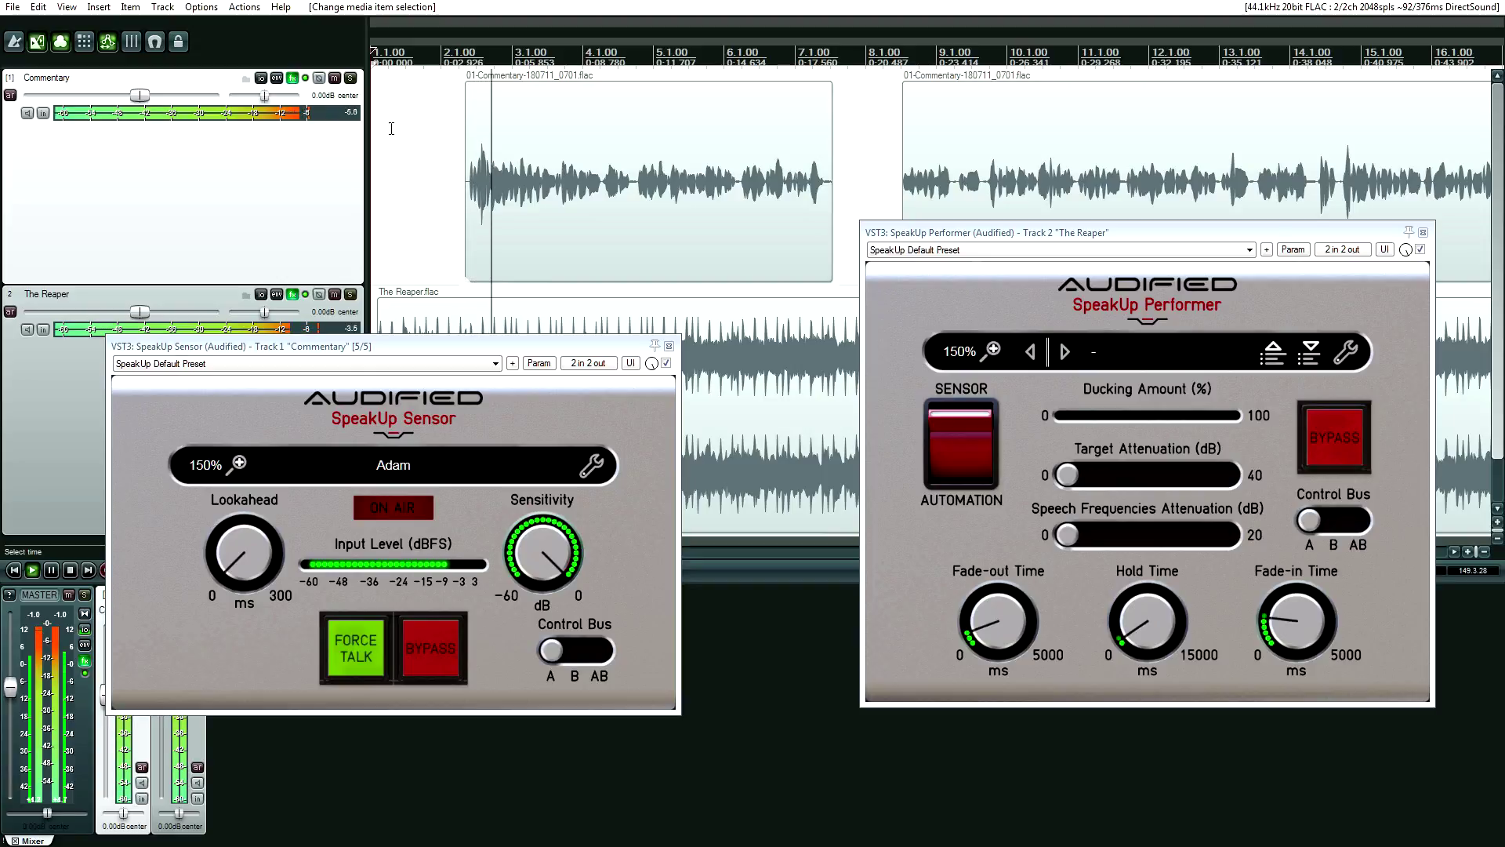
click(354, 79)
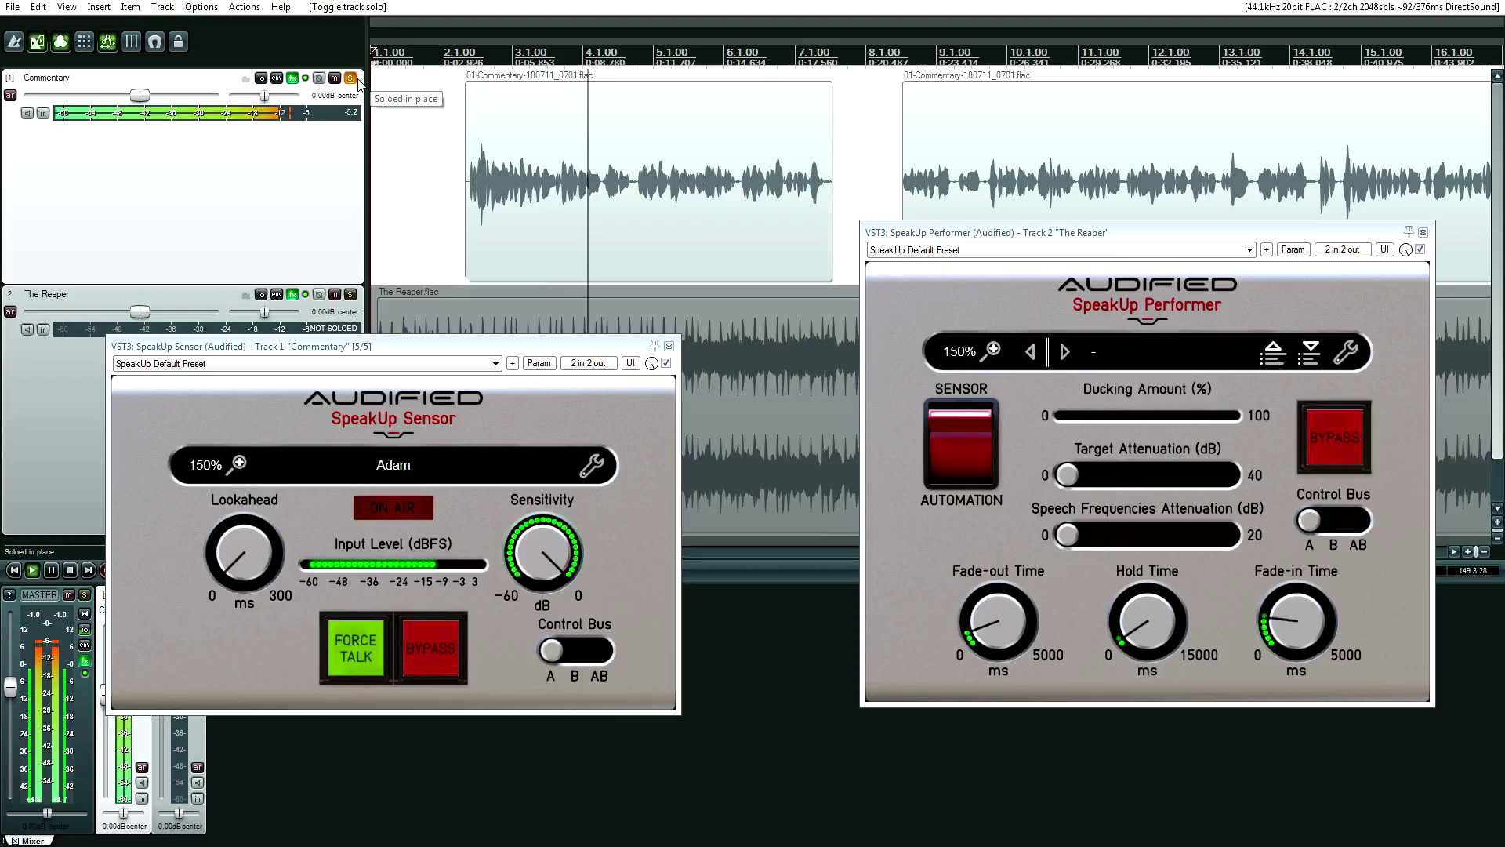
click(292, 79)
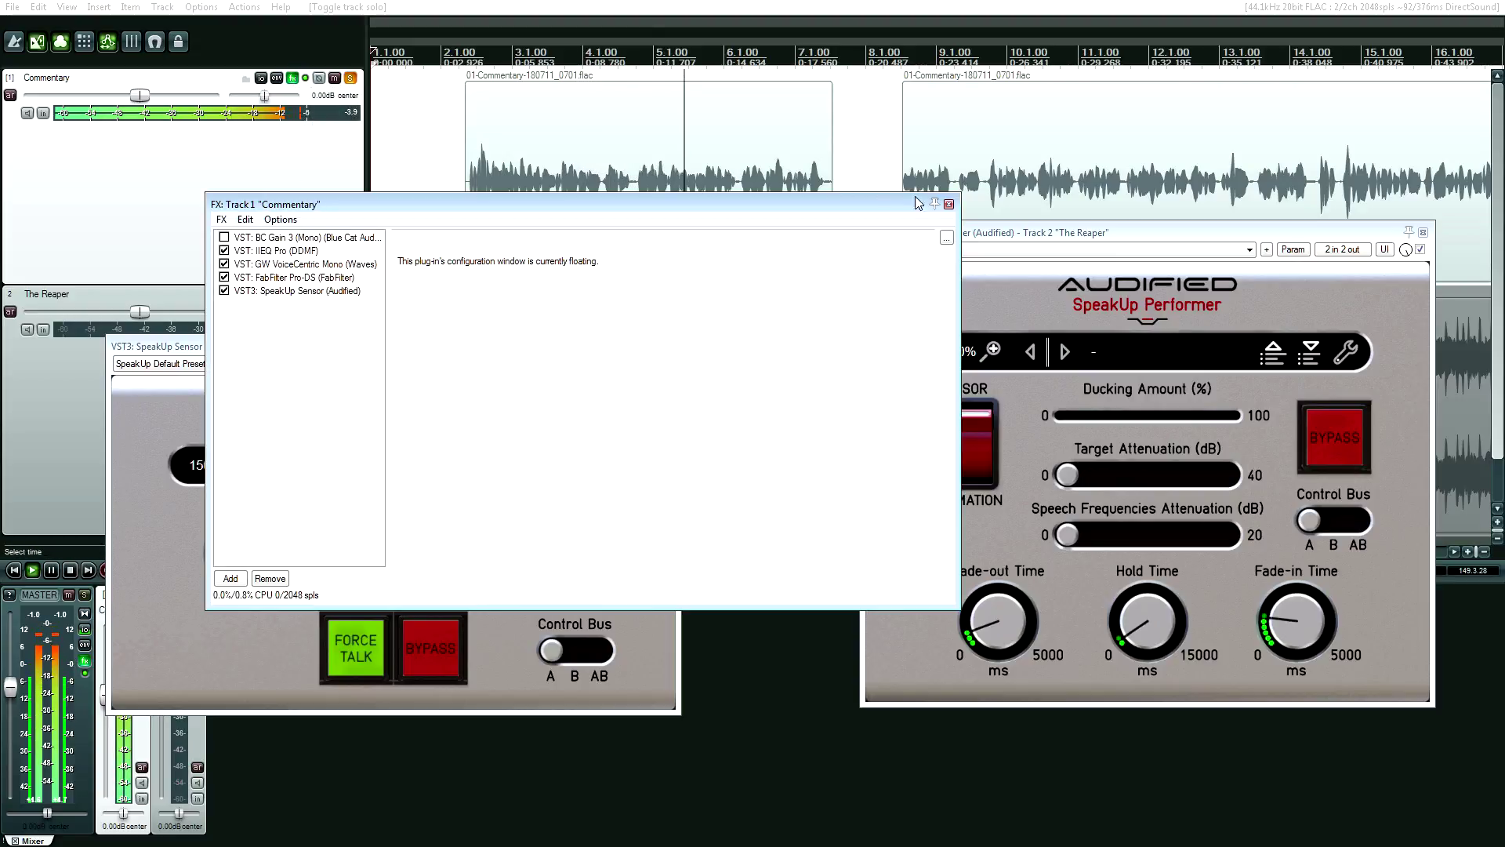
click(949, 204)
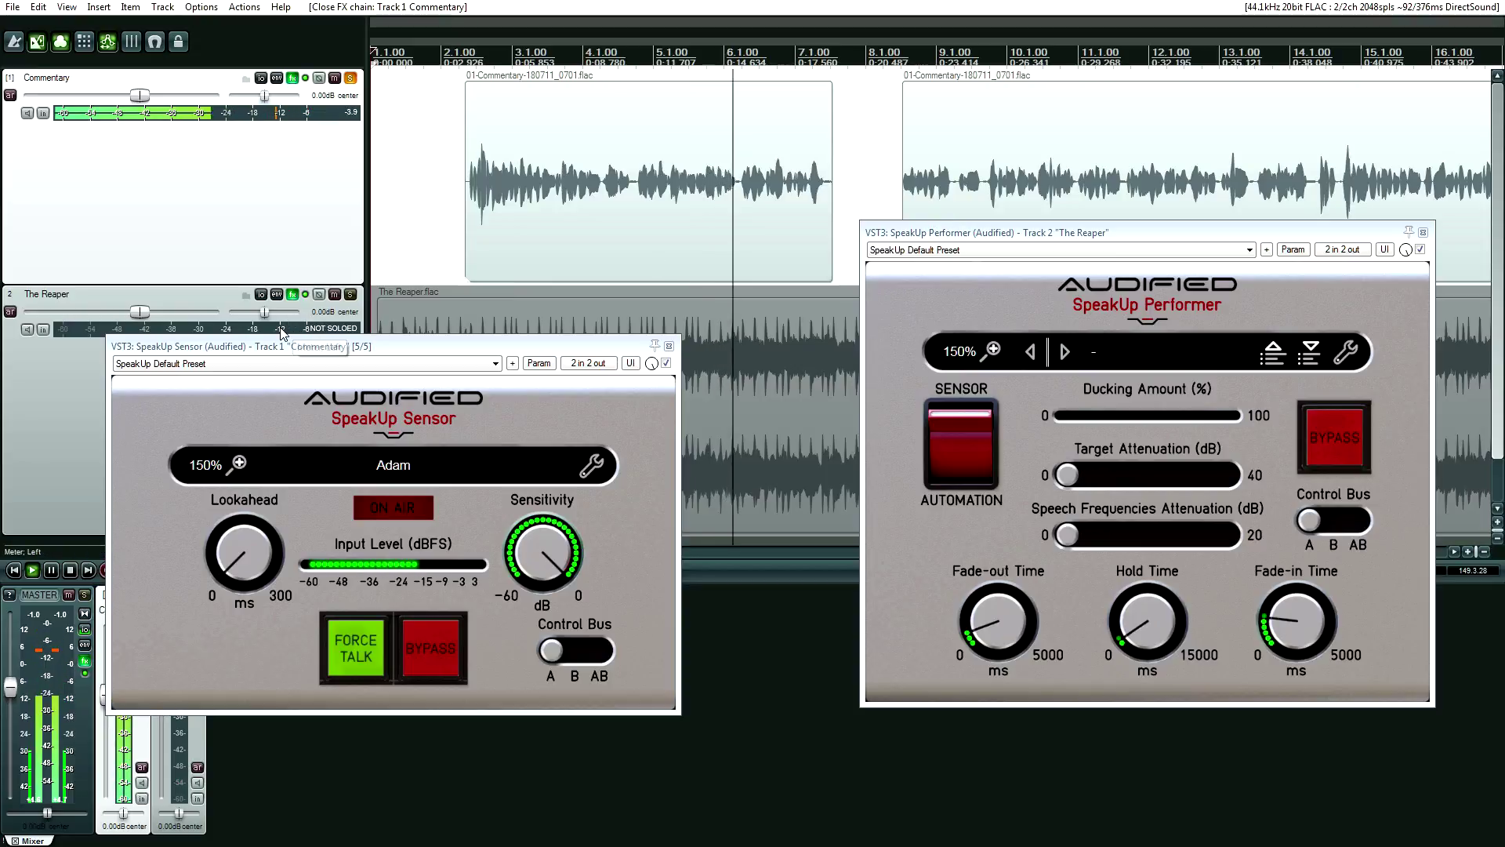
key(space)
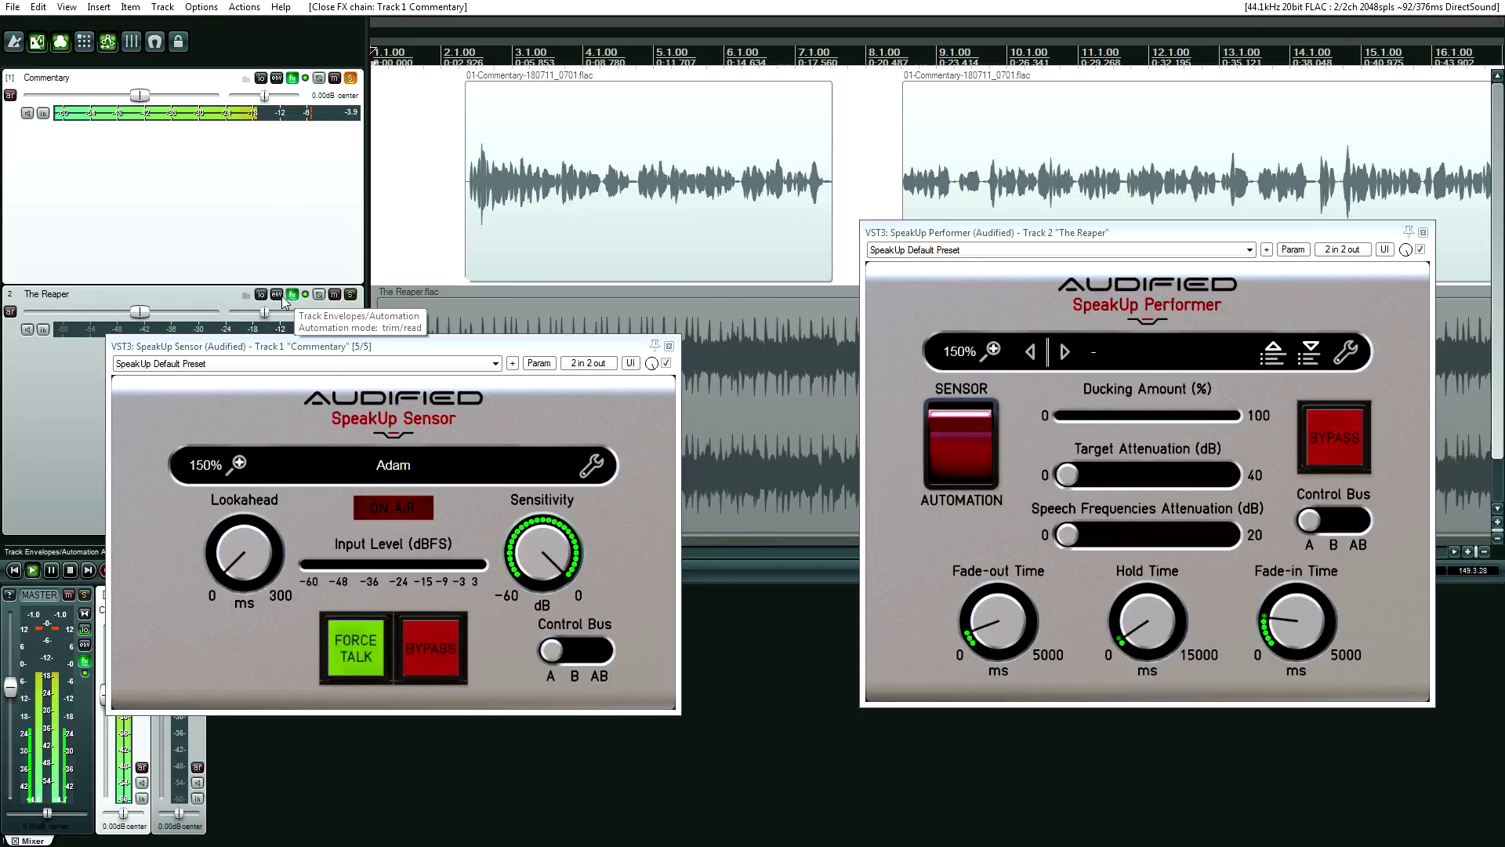
Step: Compare the Commentary and The Reaper tracks during playback by toggling their solos, leaving both tracks soloed
click(350, 78)
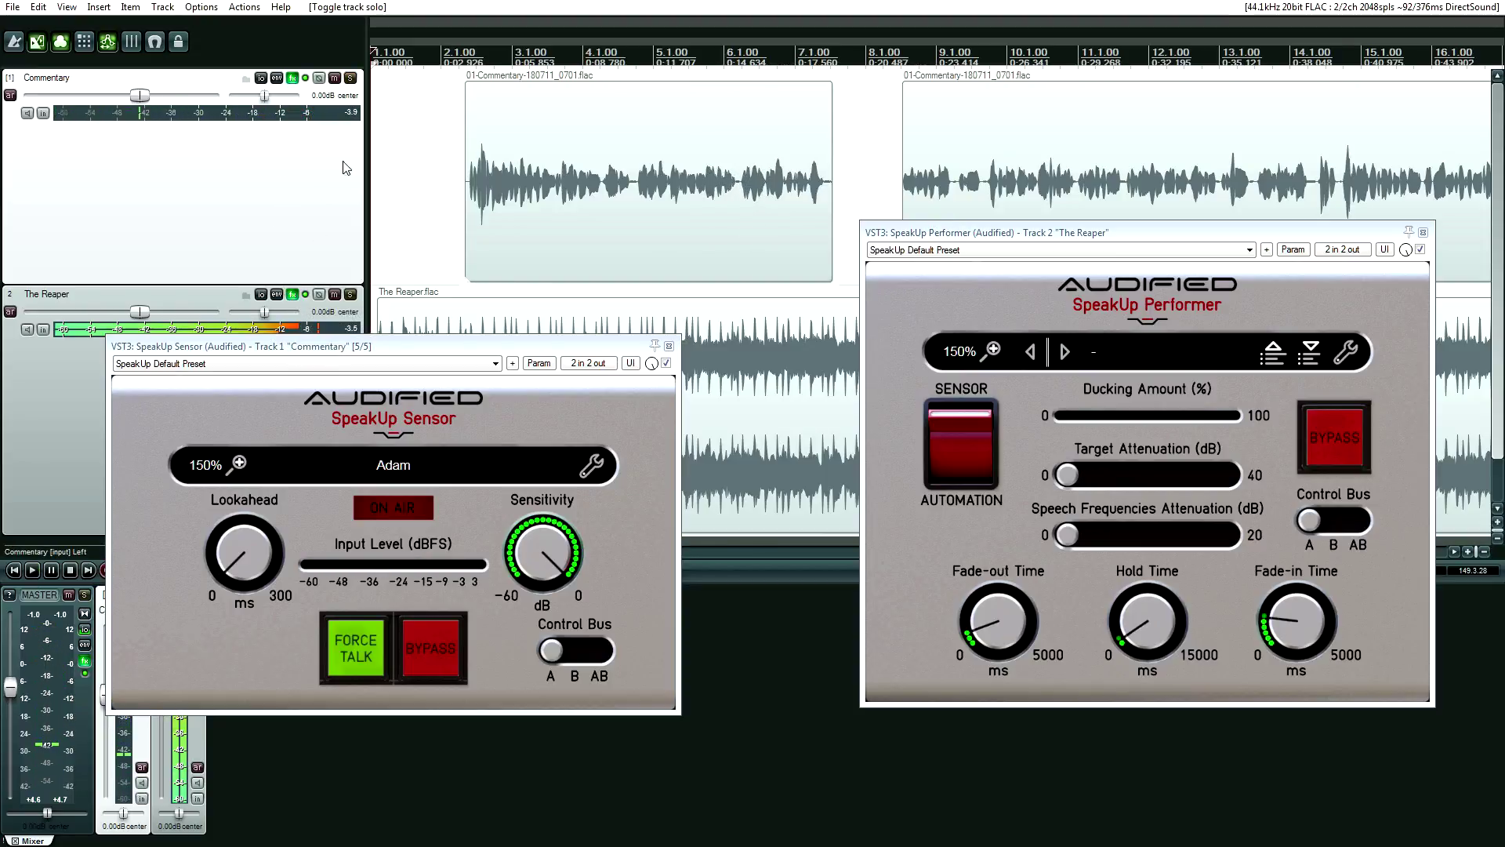
click(351, 294)
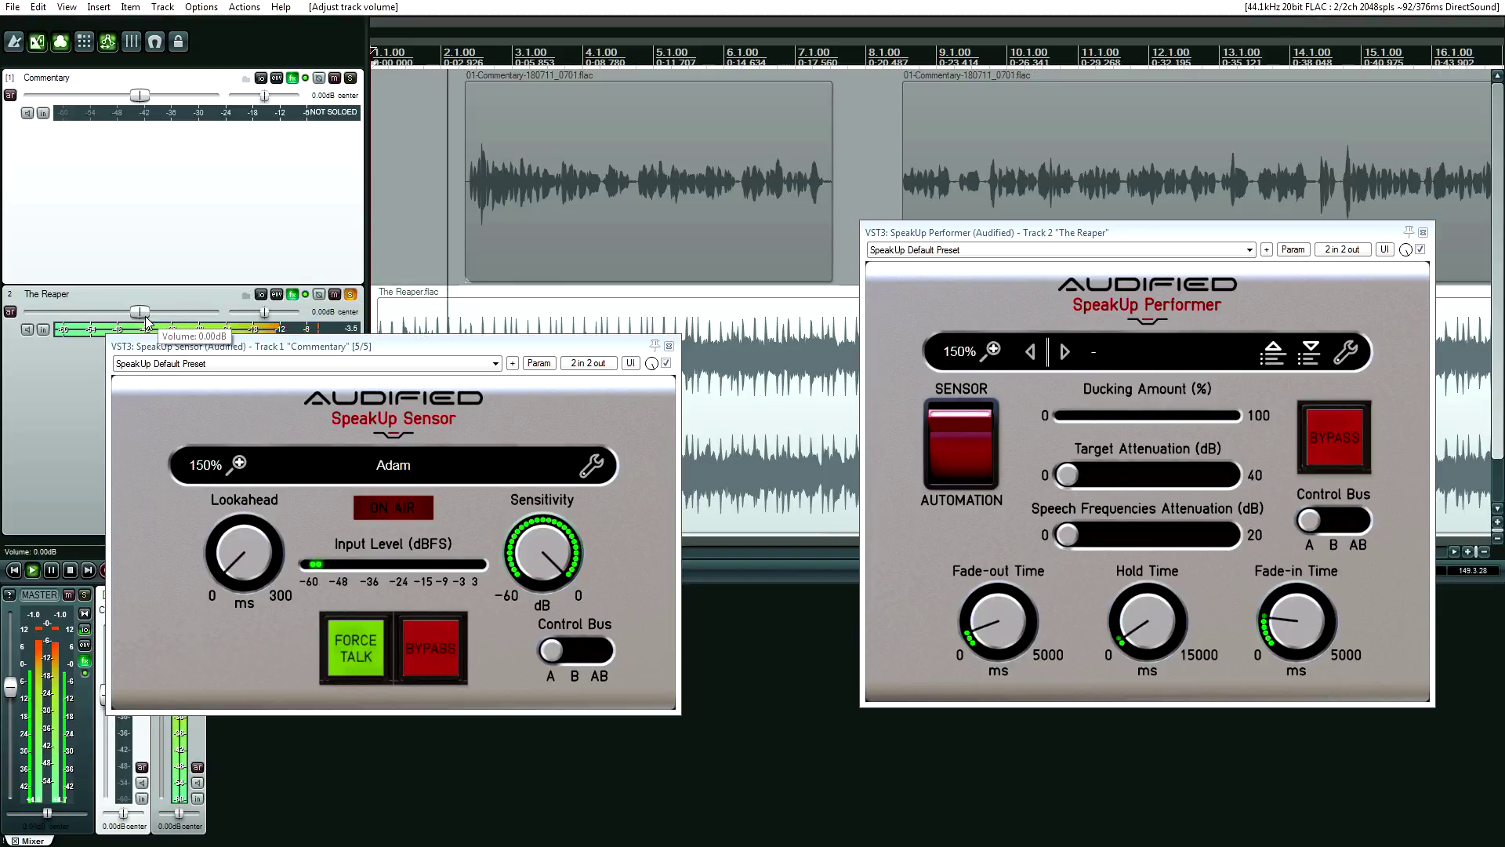
click(350, 78)
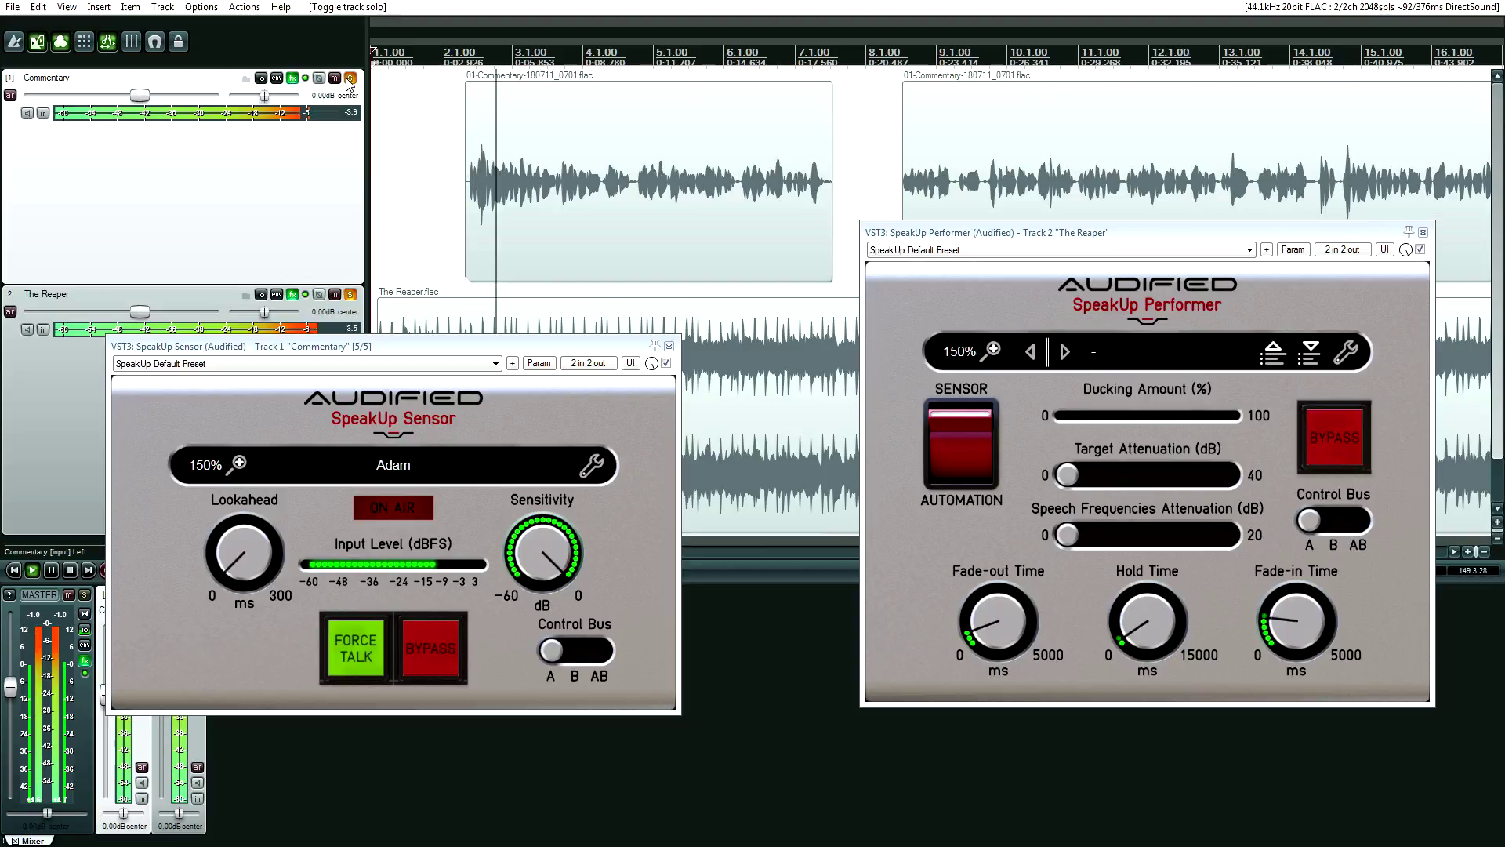
click(351, 295)
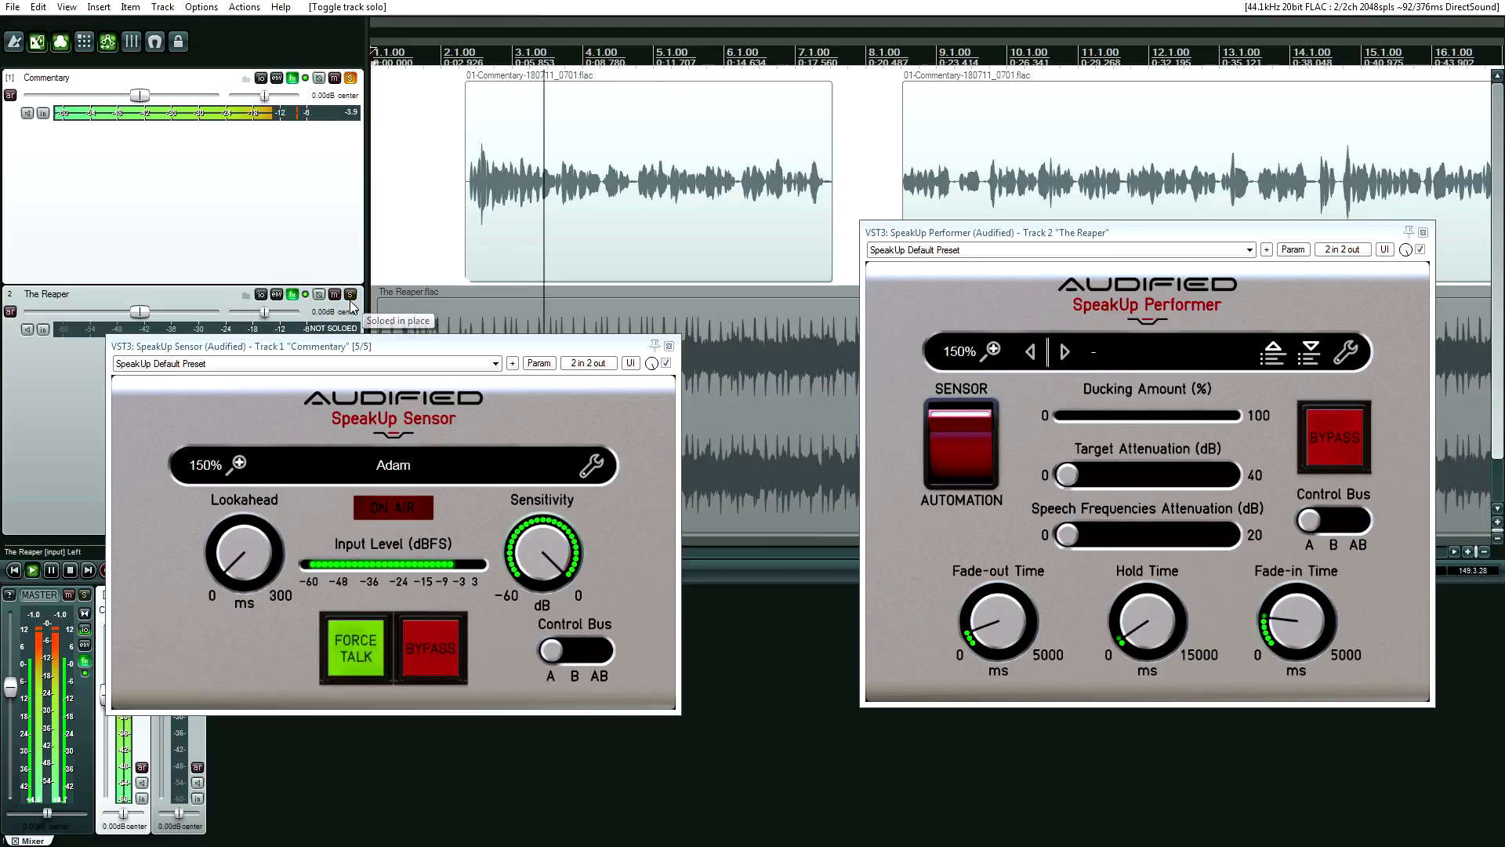
click(350, 297)
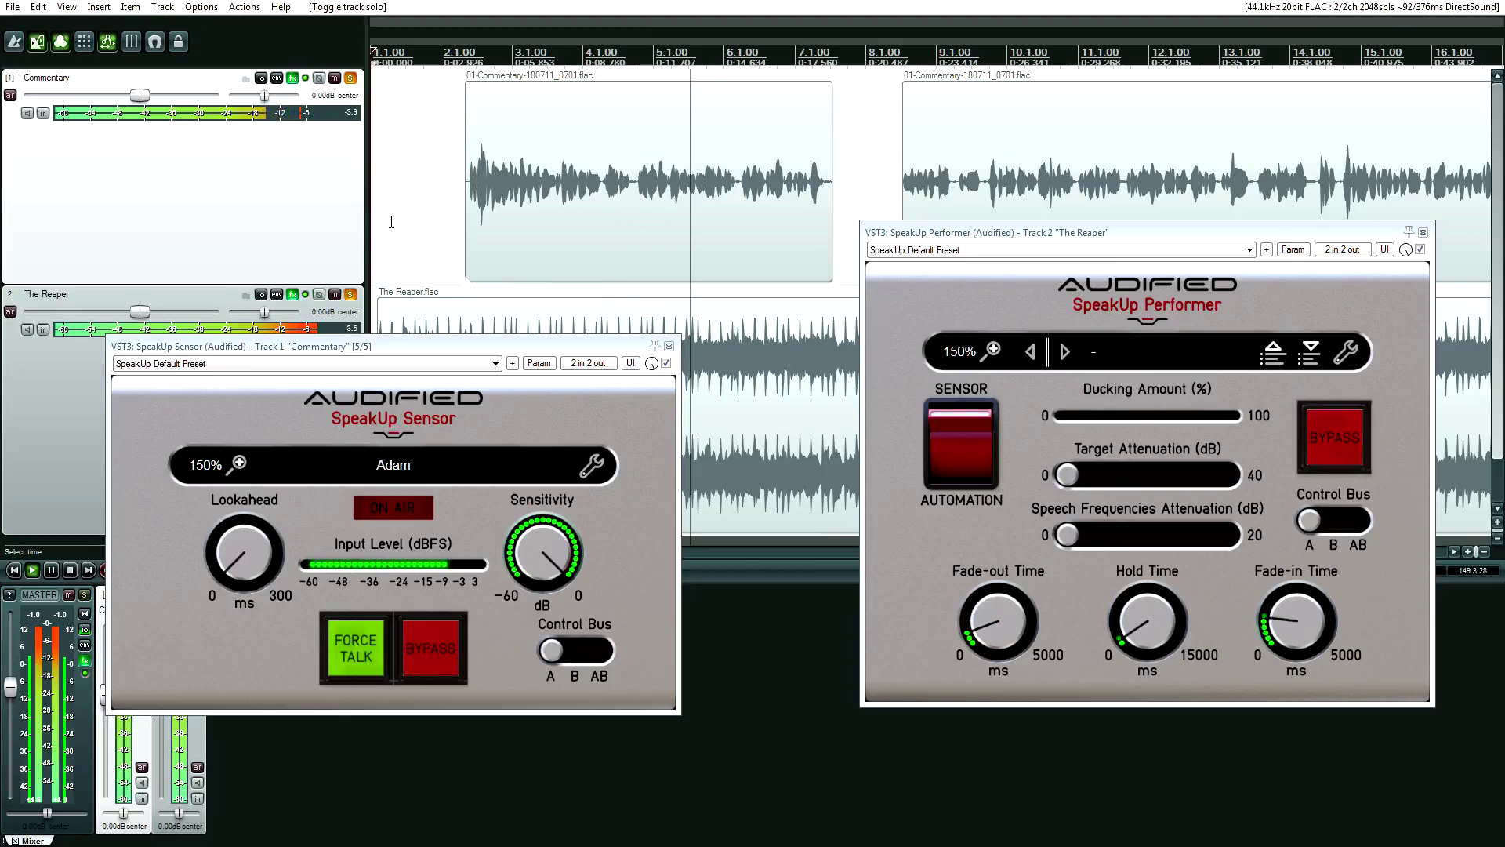
key(space)
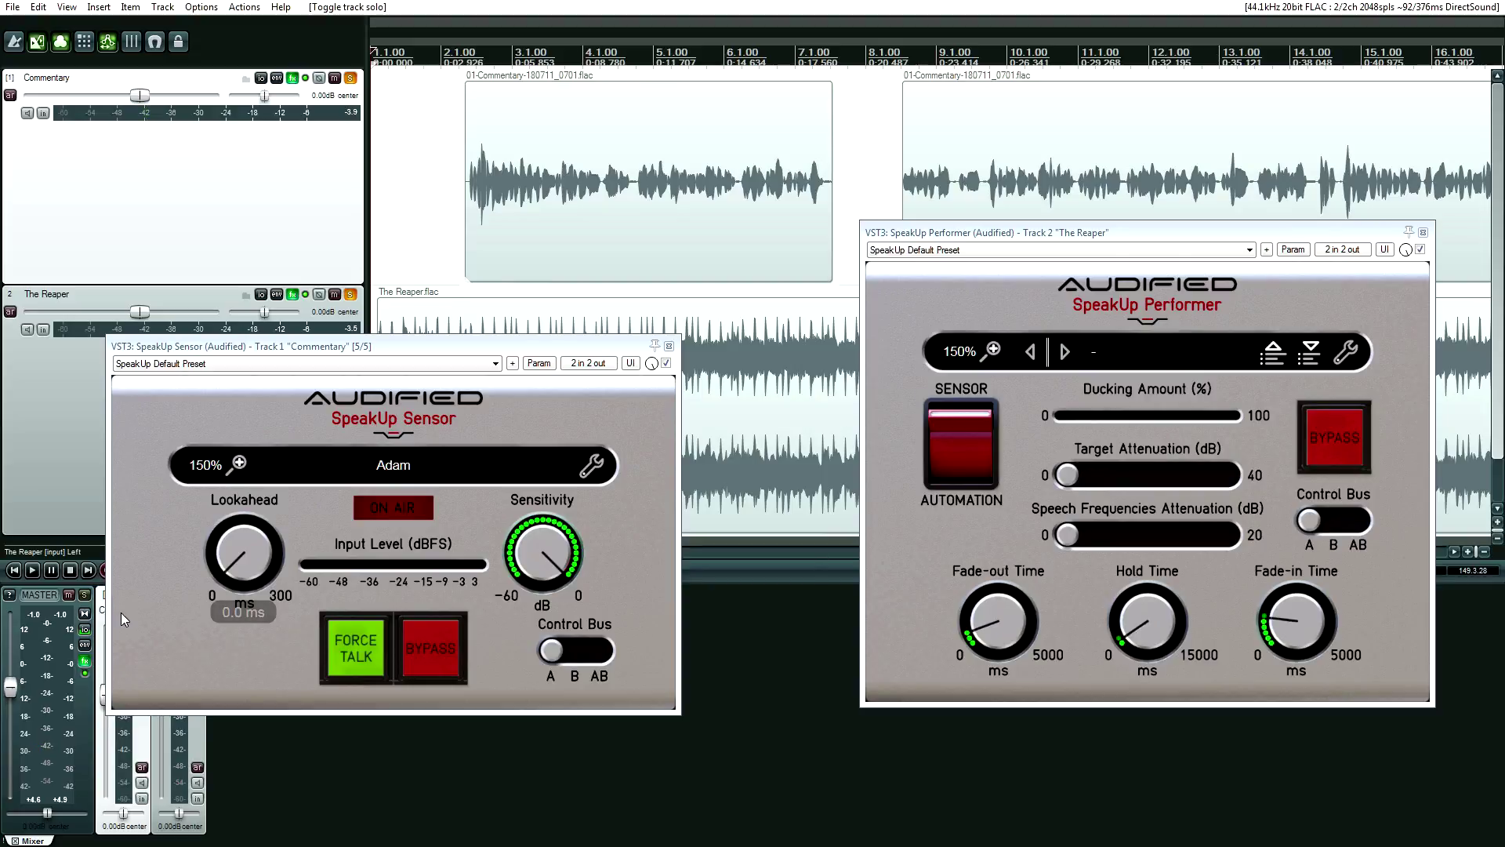
Step: Leave the full-screen view, bring up the system volume control, and dismiss it by returning to the start of the timeline
key(F11)
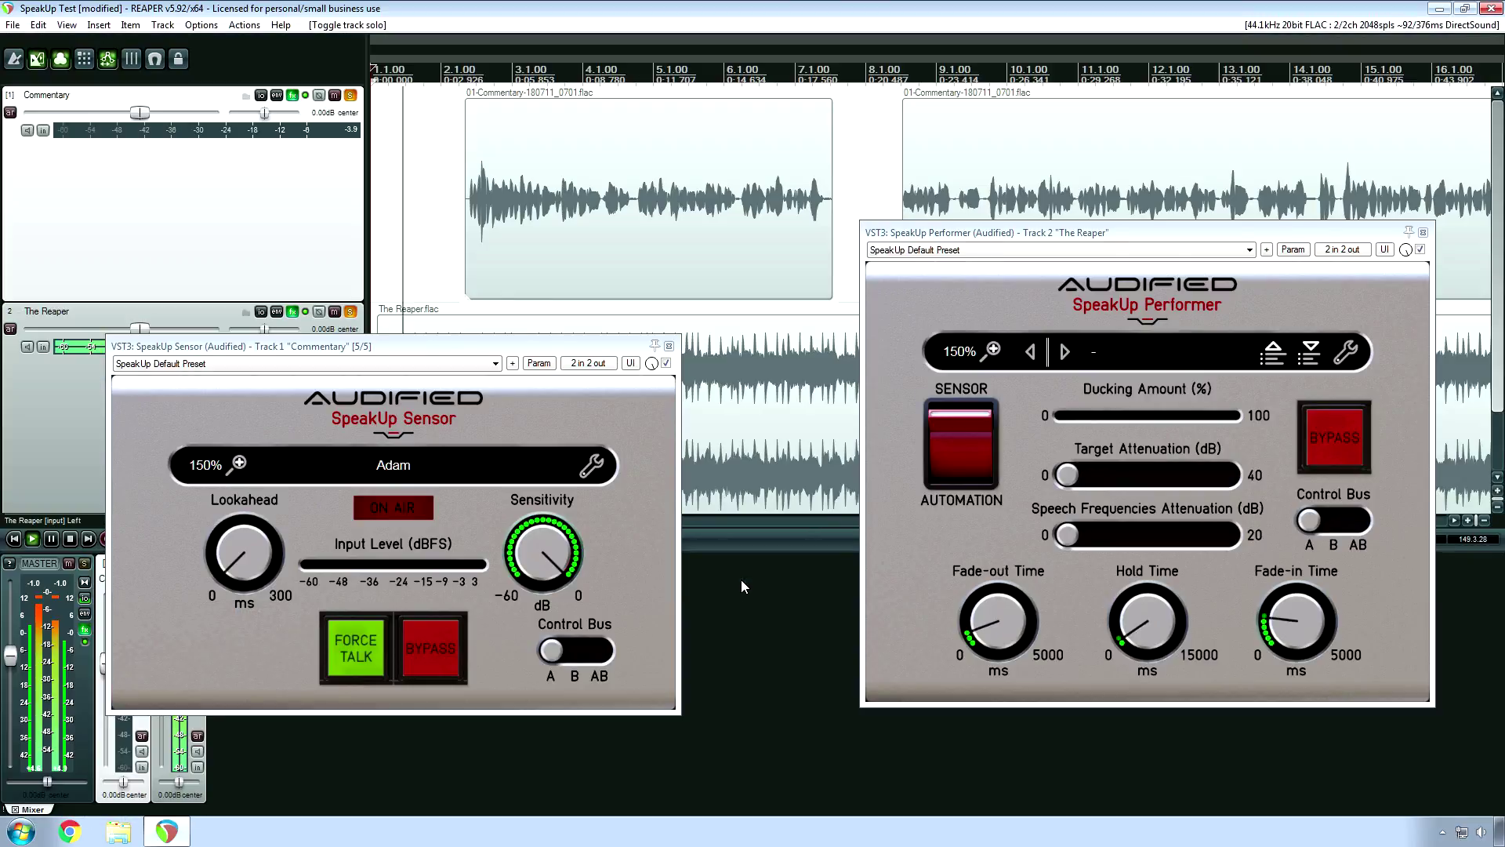
click(1481, 833)
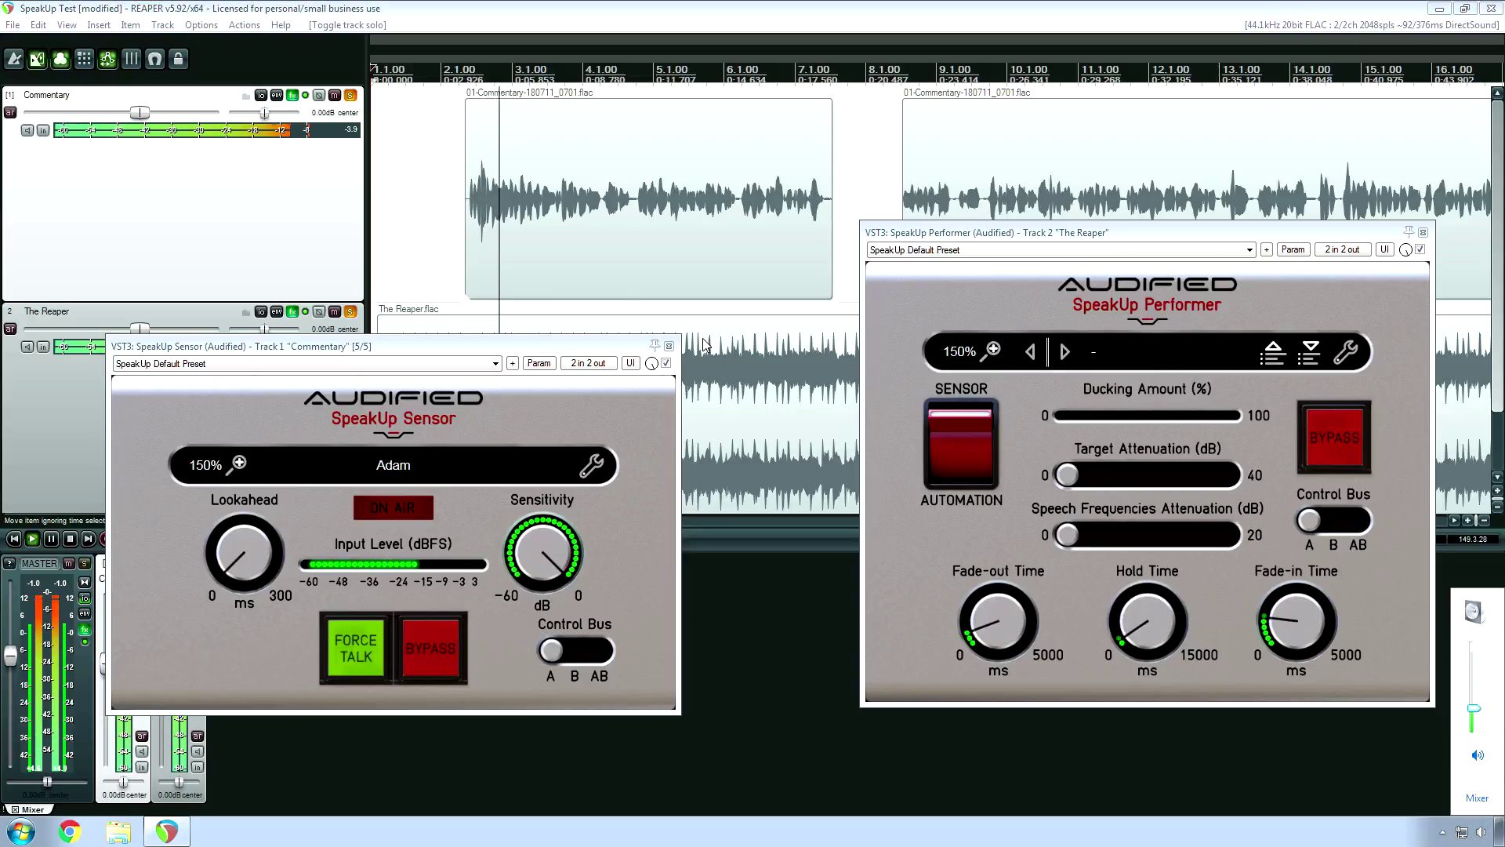
click(380, 235)
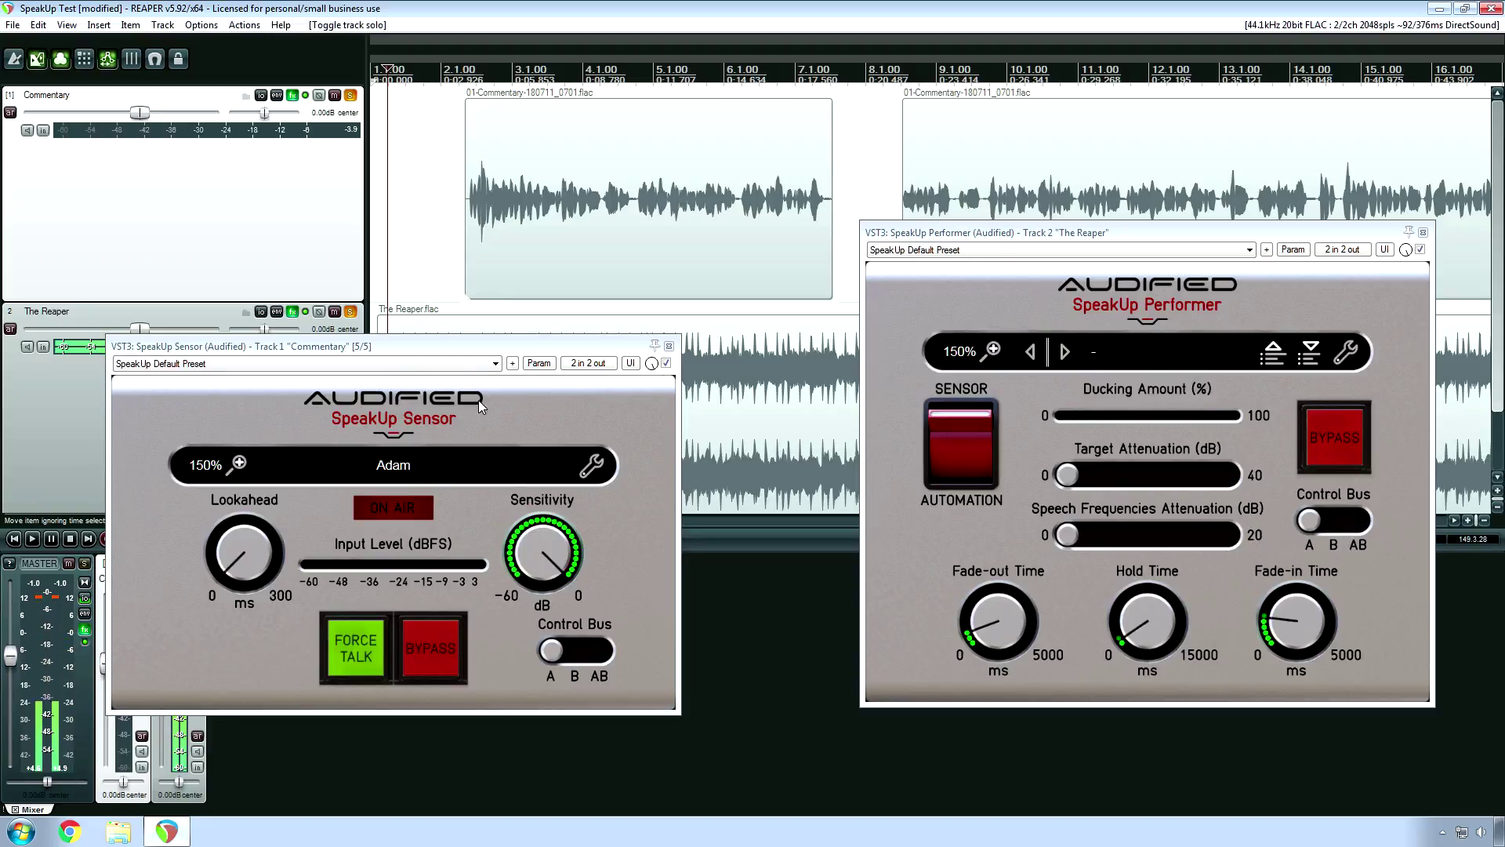
Step: Play from the start of the first commentary clip and set Sensor's Sensitivity to -17.8 dB
key(space)
mouse_move(541, 566)
mouse_down()
mouse_move(543, 584)
mouse_move(556, 547)
mouse_move(551, 586)
mouse_up()
click(486, 242)
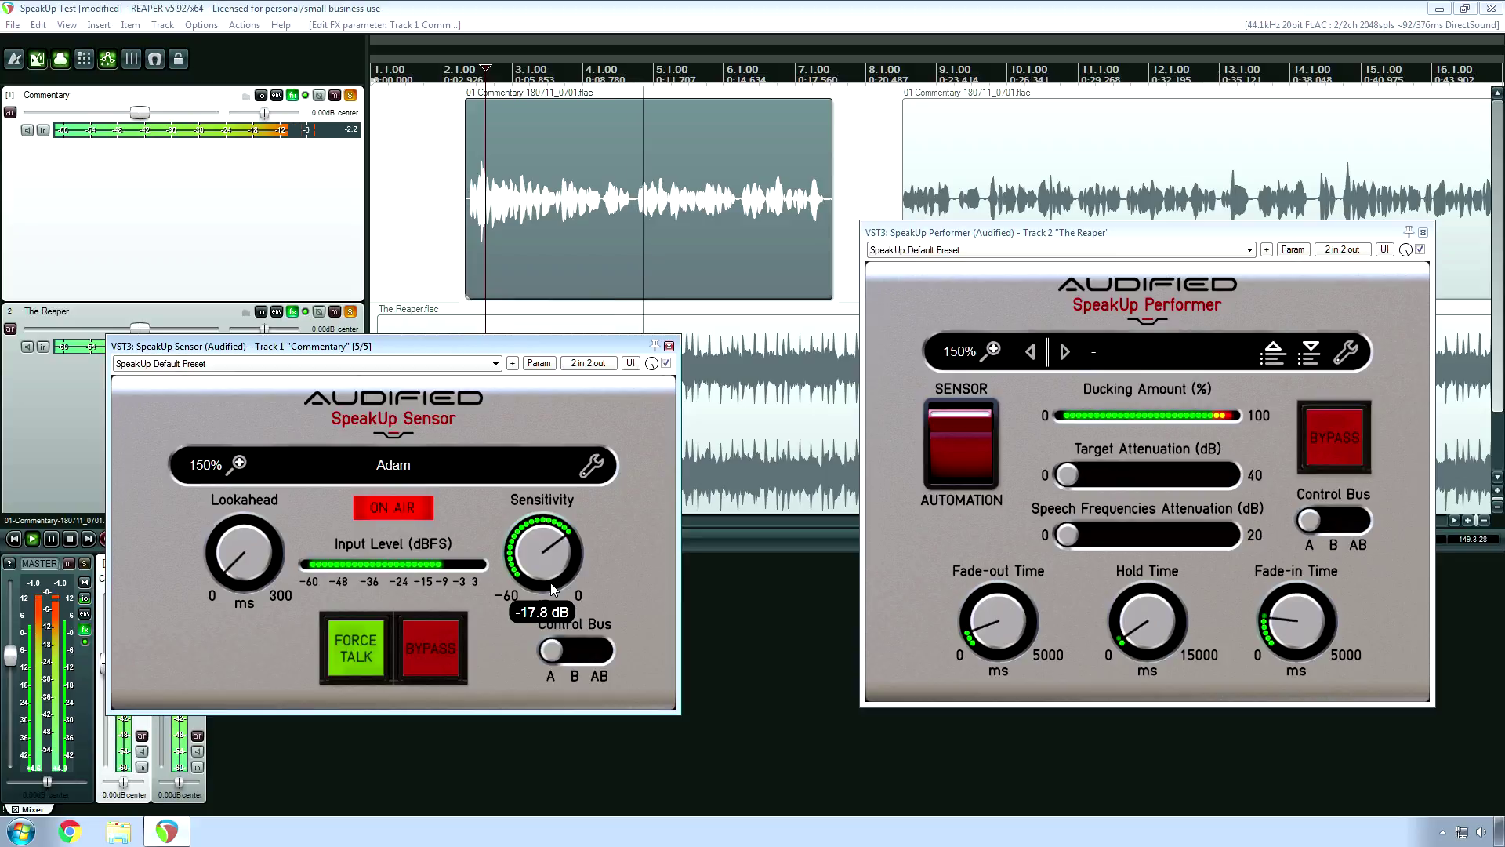
key(space)
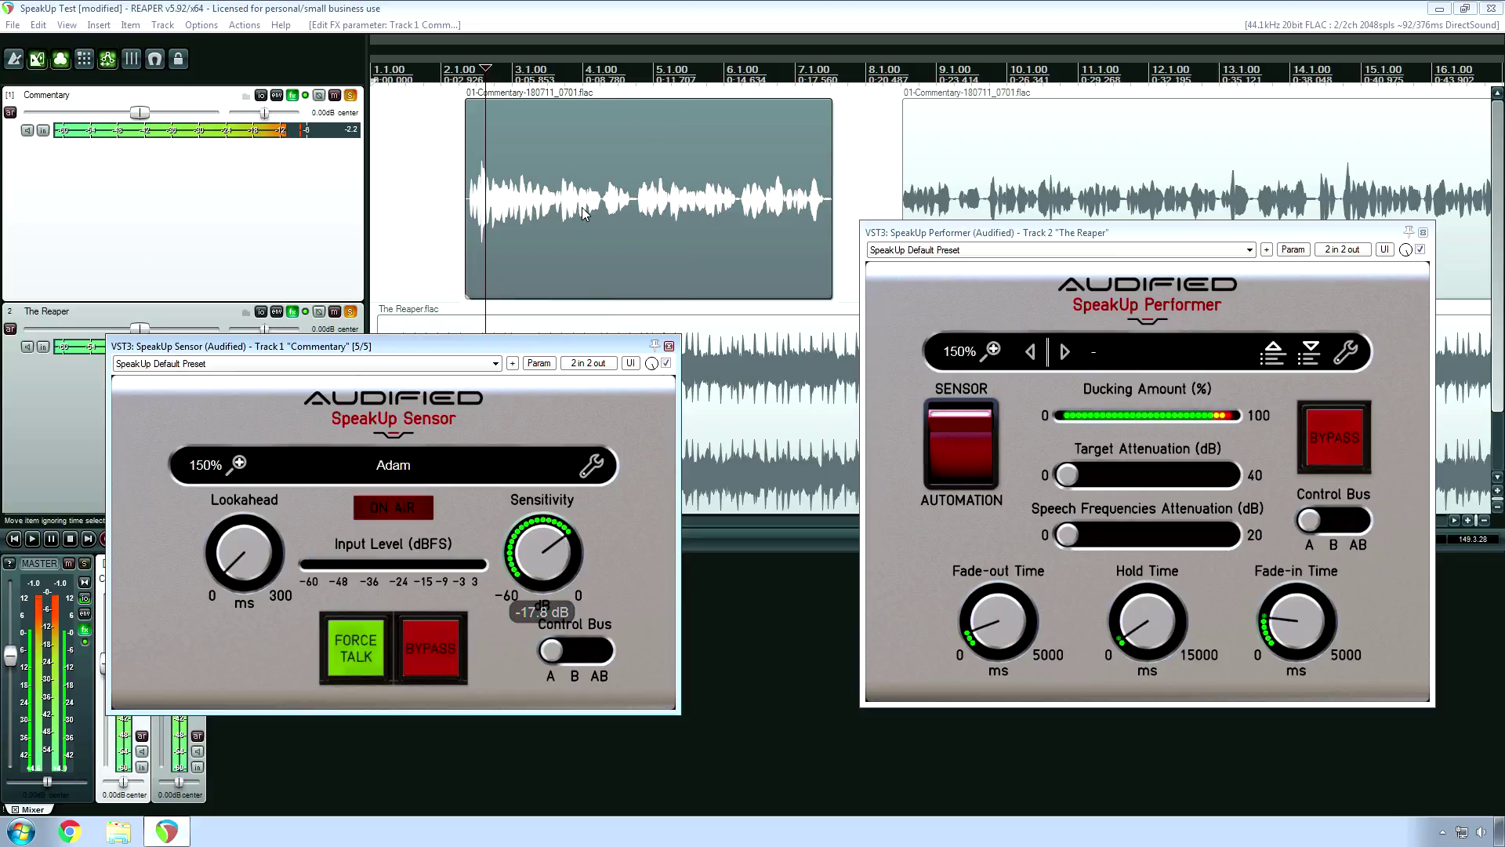
Step: Play the commentary from about bar 4 and set Performer's Target Attenuation to 3.8 dB and Speech Frequencies Attenuation to 3.9 dB
click(584, 212)
key(space)
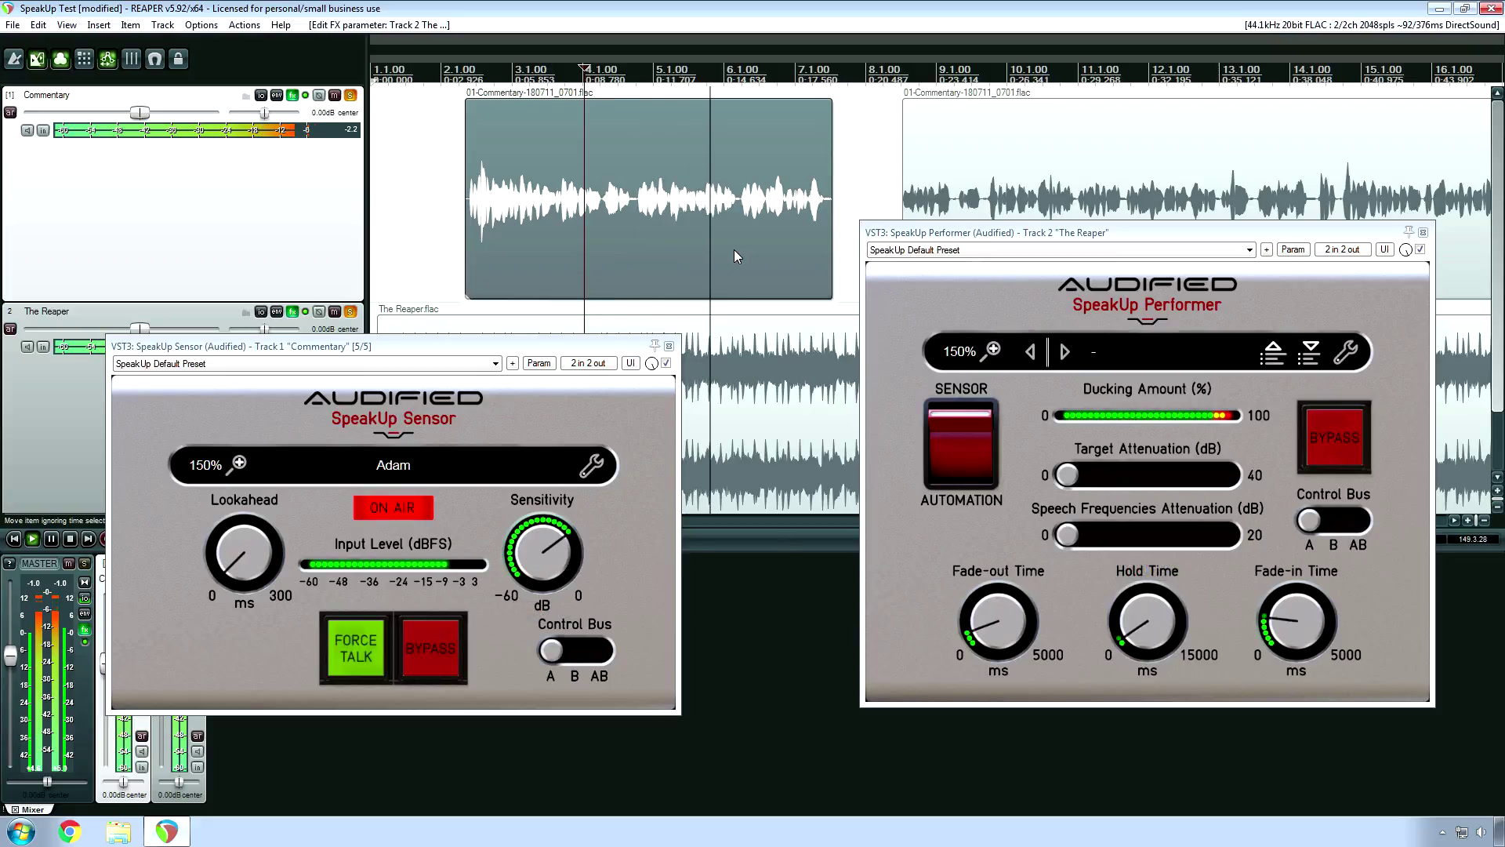
drag(1069, 480, 1081, 479)
drag(1066, 534, 1098, 538)
key(space)
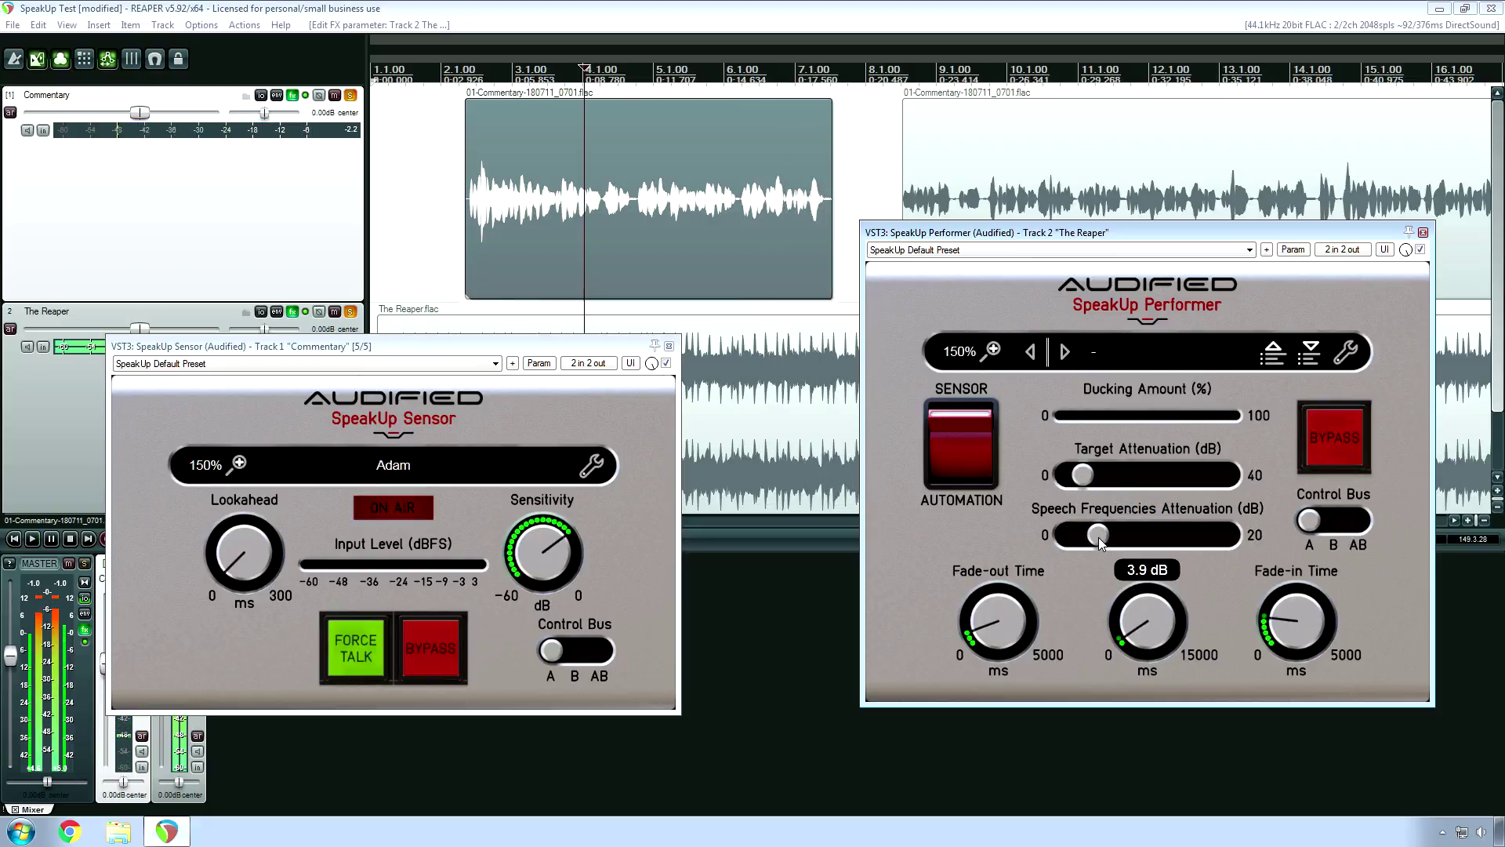
Step: During playback, try Performer with Target Attenuation at 0.0 dB and Speech Frequencies Attenuation at 6.0 dB
key(space)
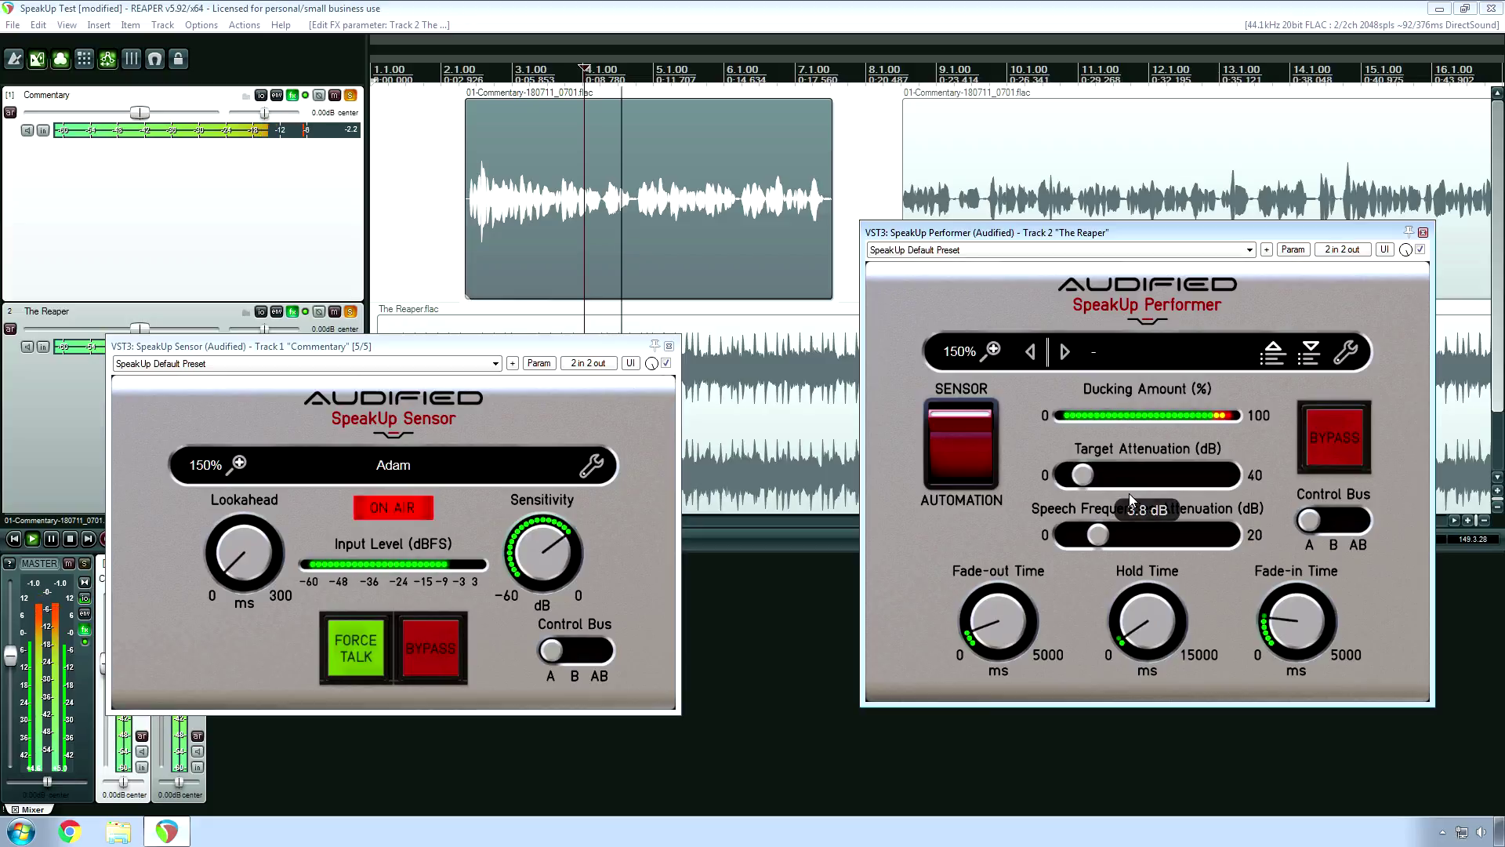
drag(1090, 481, 1068, 478)
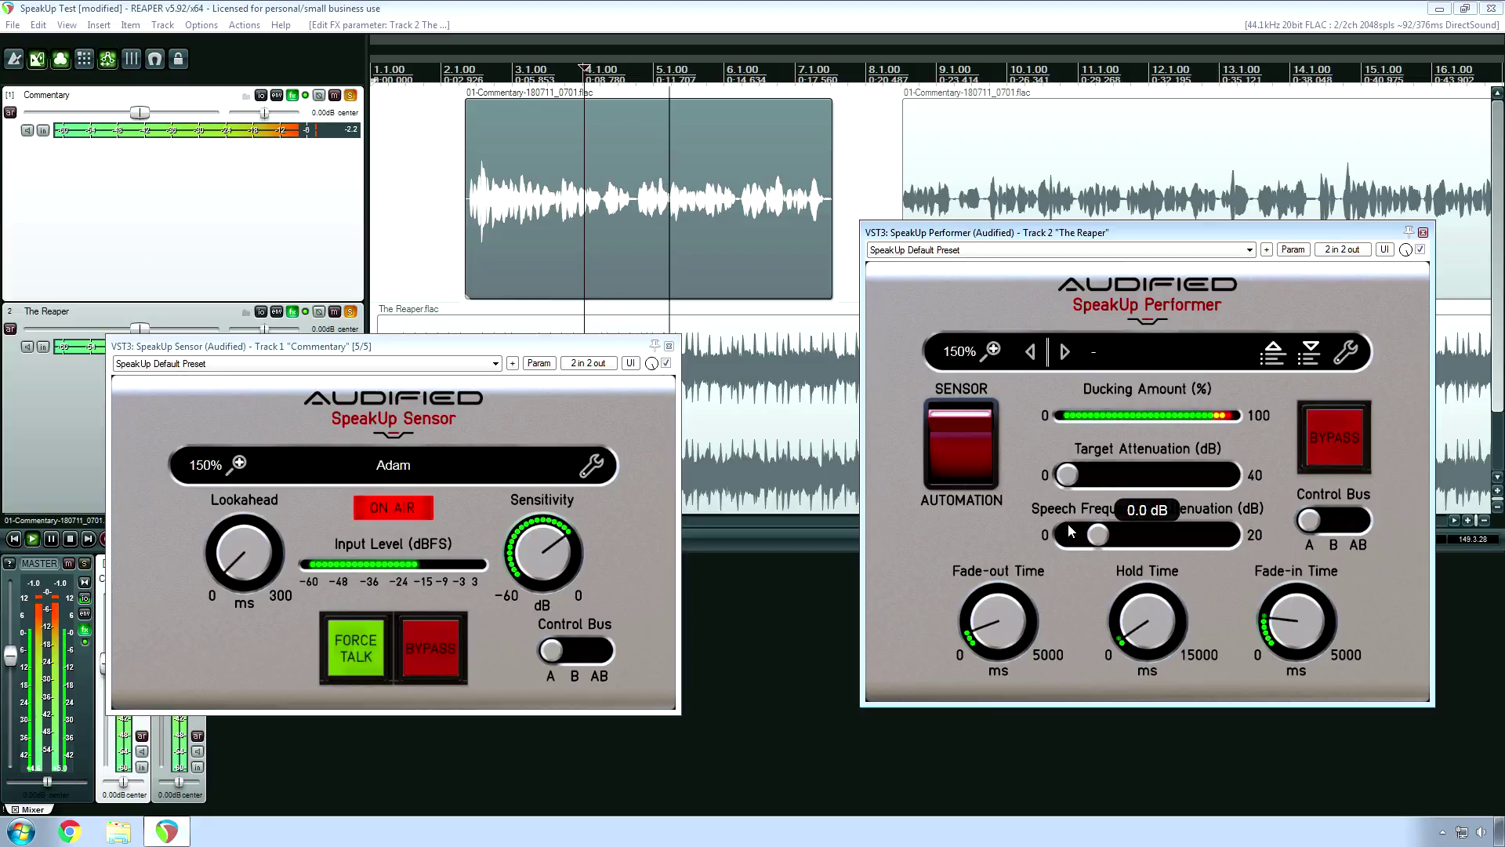
drag(1097, 535, 1118, 557)
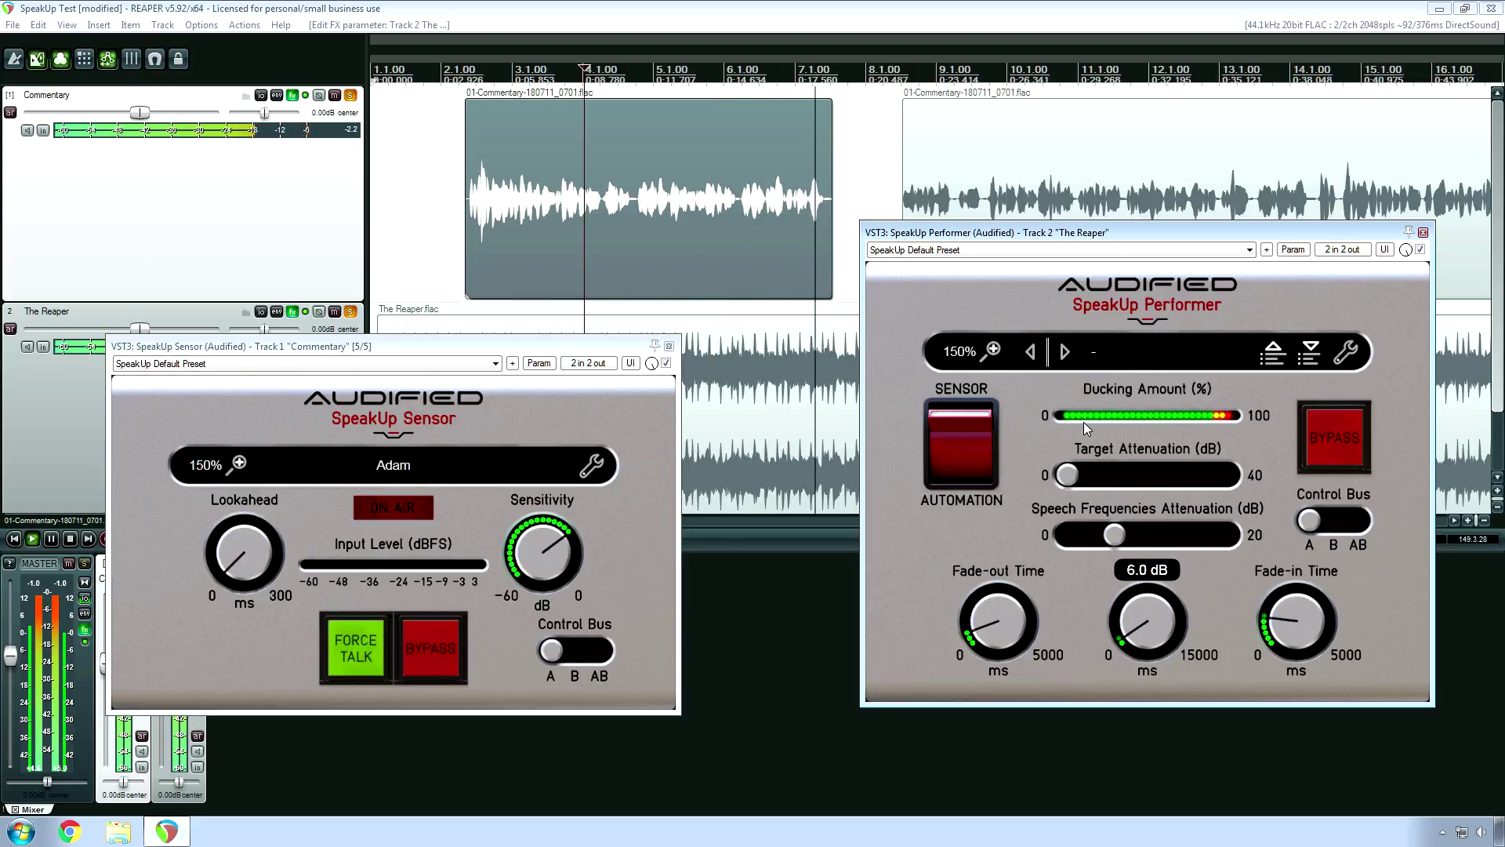
Step: Try a Speech Frequencies Attenuation of 5.0 dB with Target Attenuation at 9.5 dB and 7.0 dB while listening
mouse_move(1070, 479)
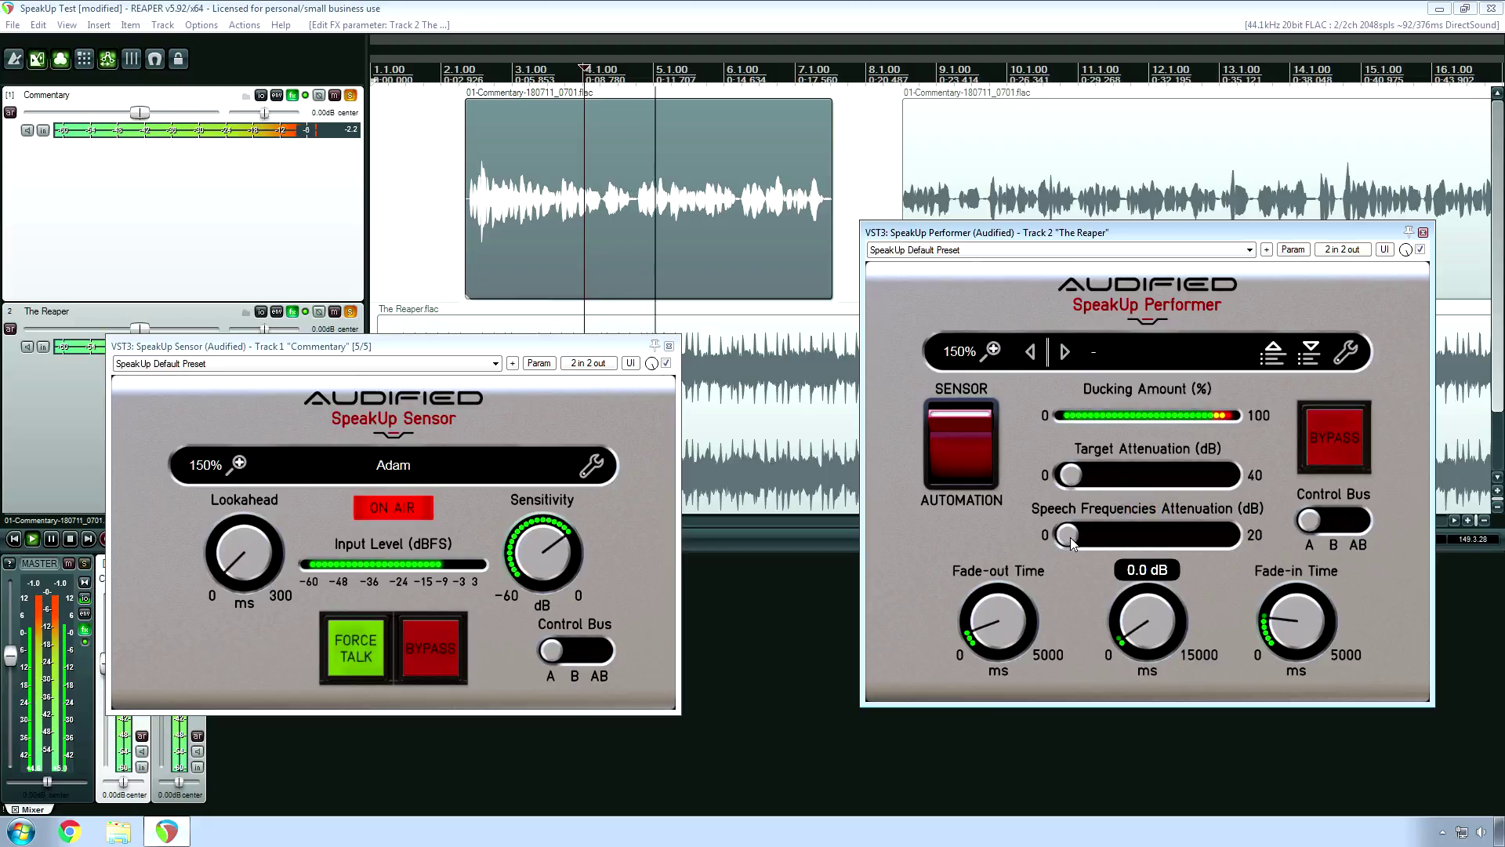
drag(1071, 537, 1107, 536)
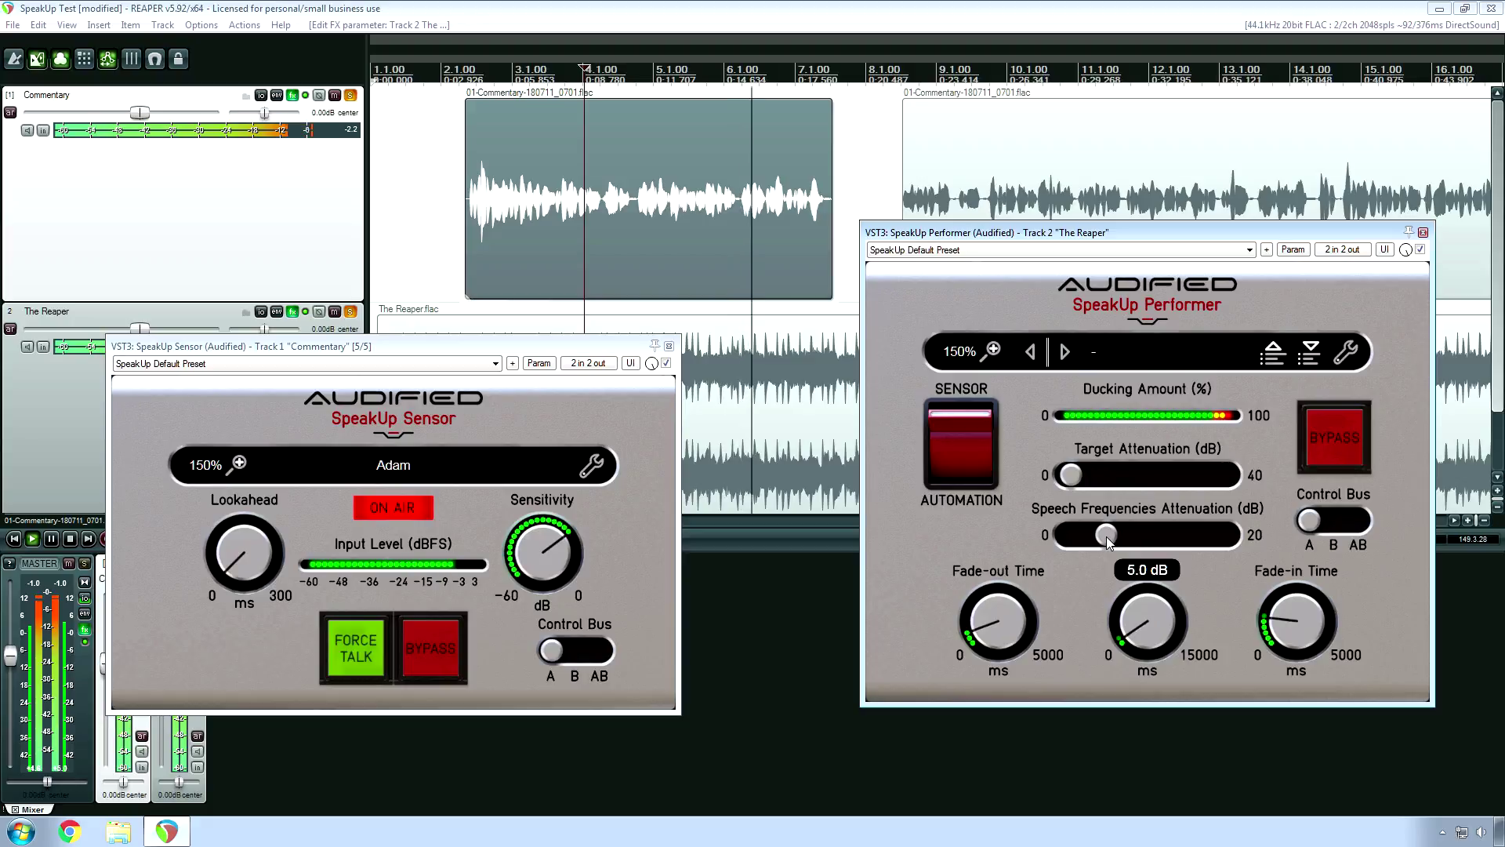
drag(1073, 481, 1107, 482)
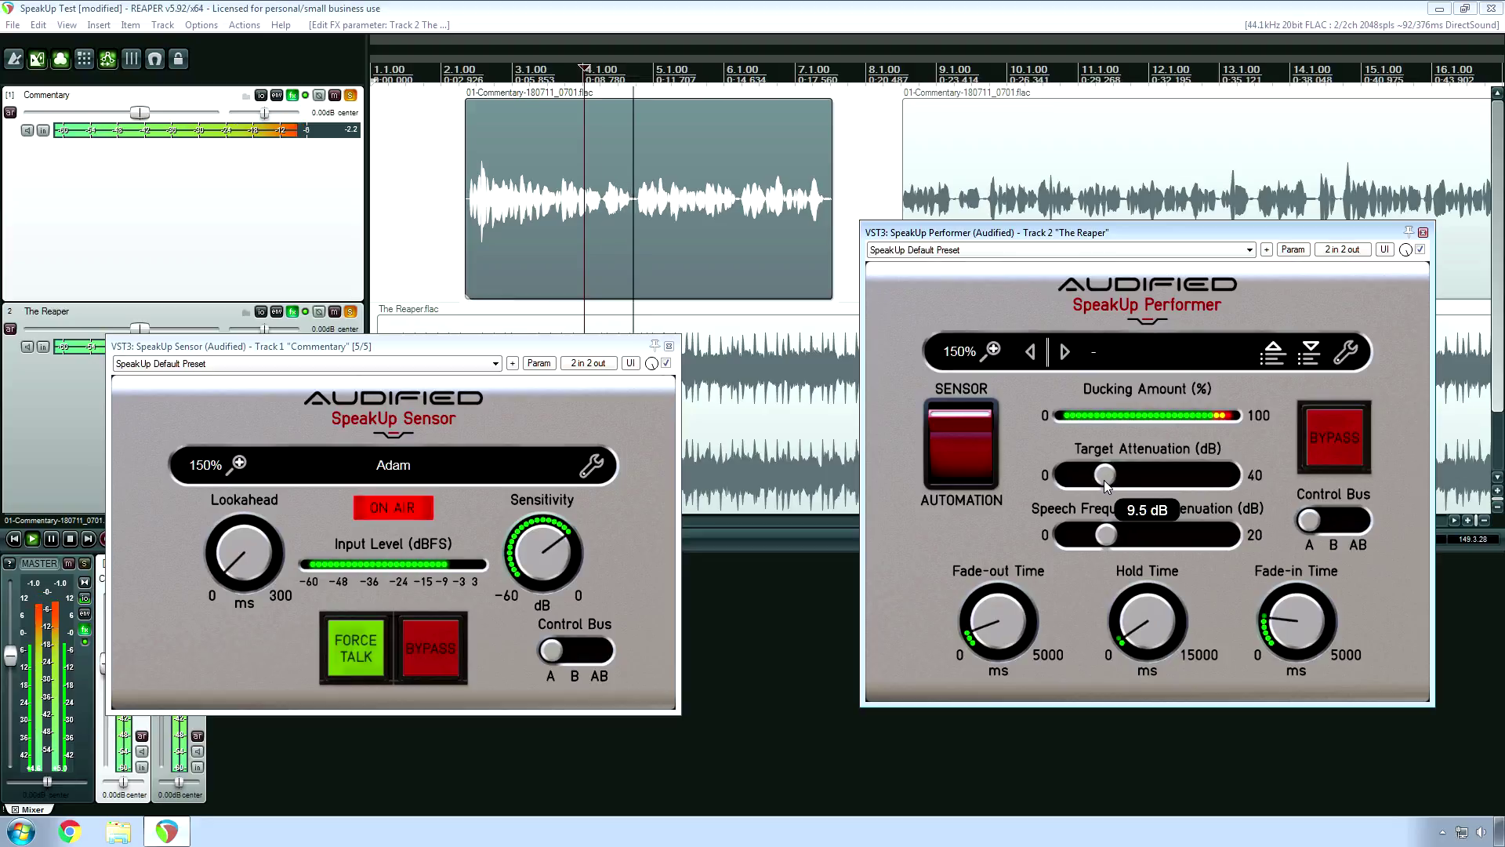
mouse_move(1102, 482)
mouse_down()
mouse_move(1058, 491)
mouse_move(1095, 482)
mouse_up()
key(space)
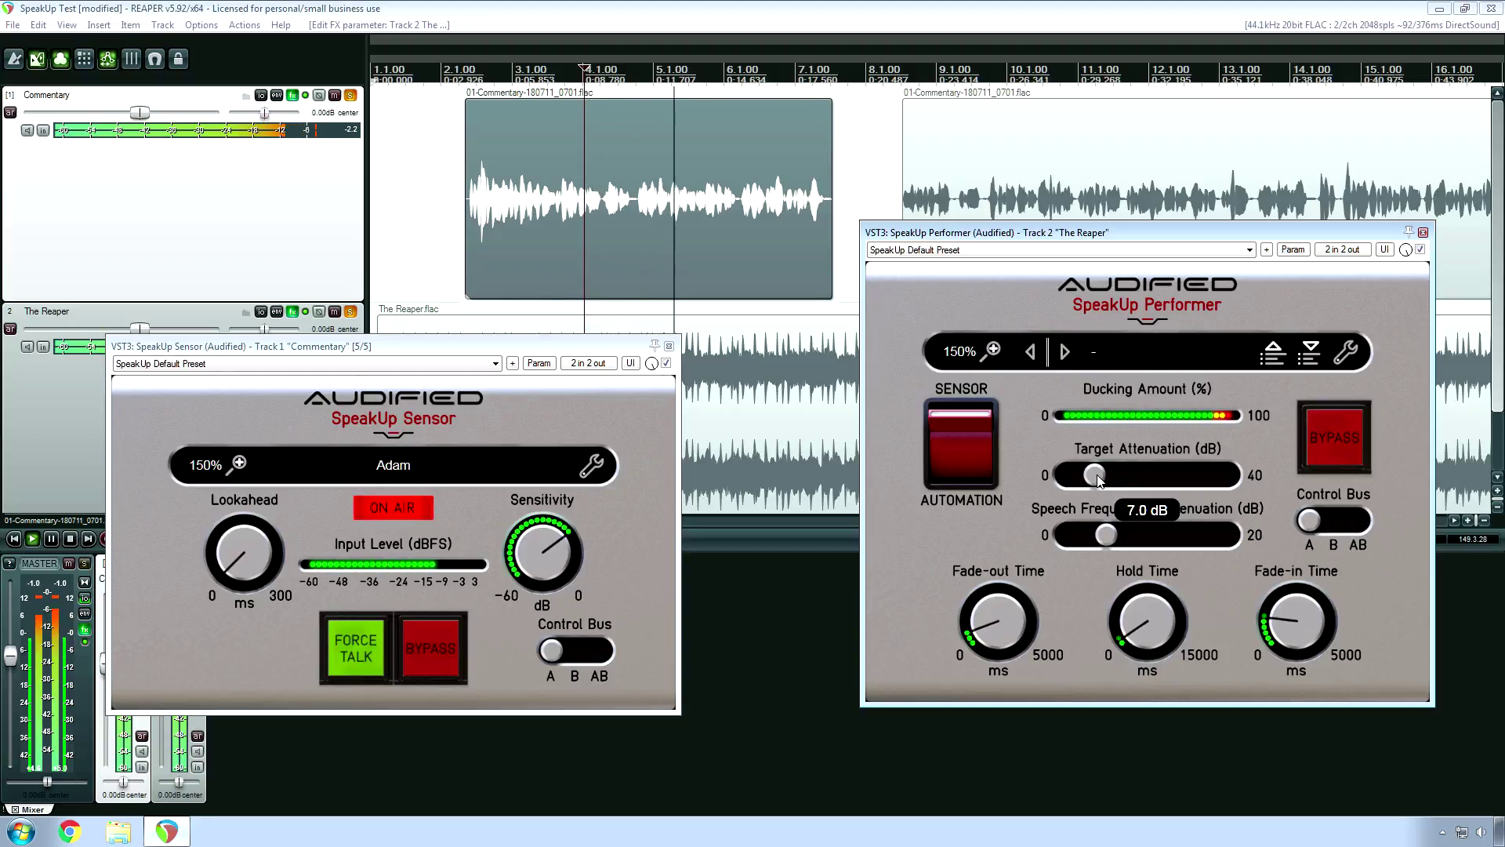
Step: Set Performer's Speech Frequencies Attenuation to about 6 dB and fine-tune Target Attenuation to 6.8 dB during playback
drag(1098, 480, 1103, 480)
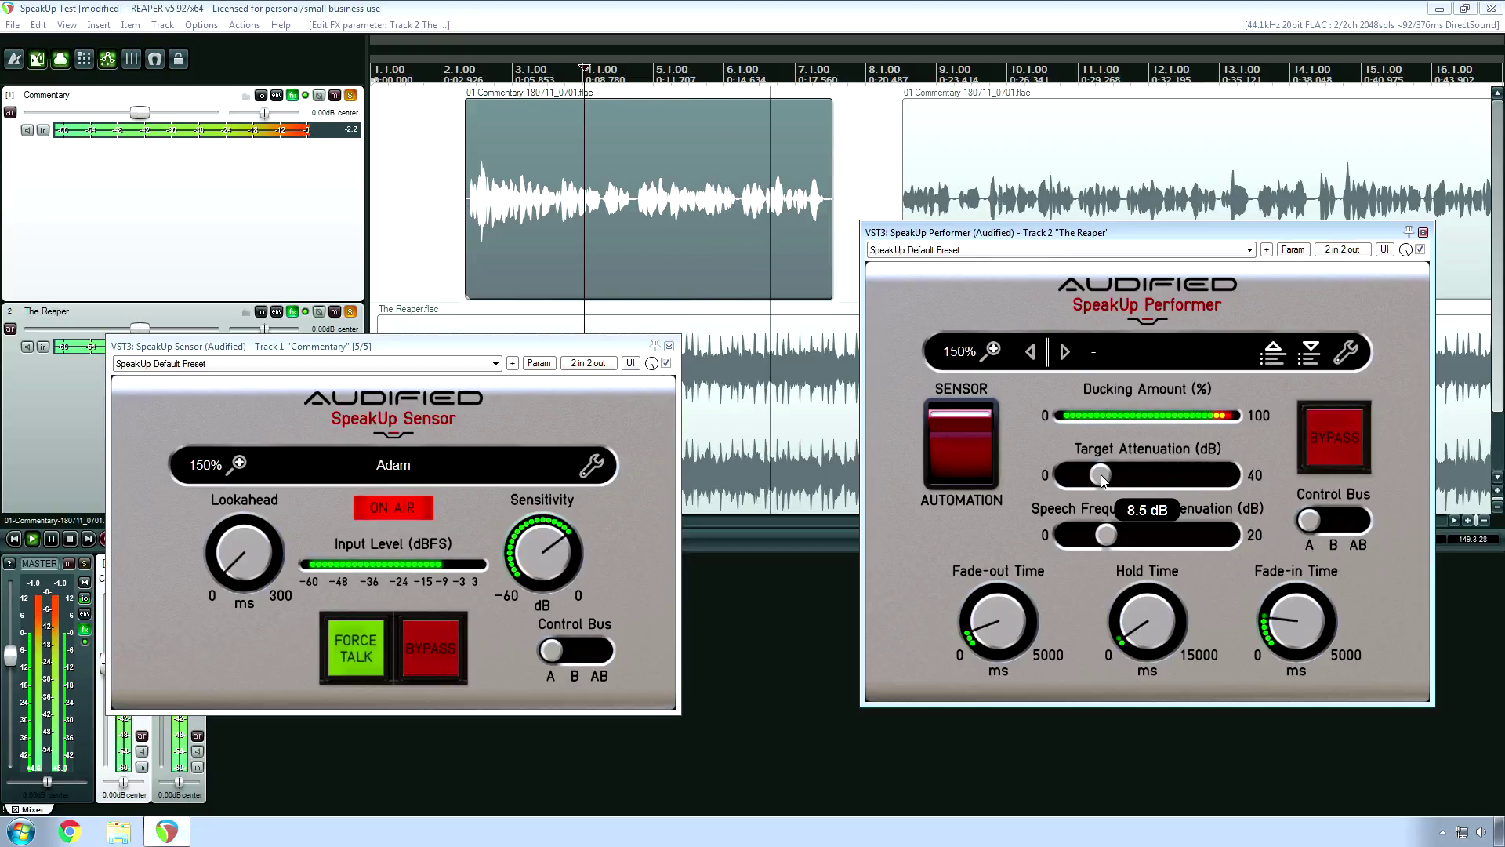
drag(1101, 477, 1099, 477)
drag(1107, 535, 1111, 540)
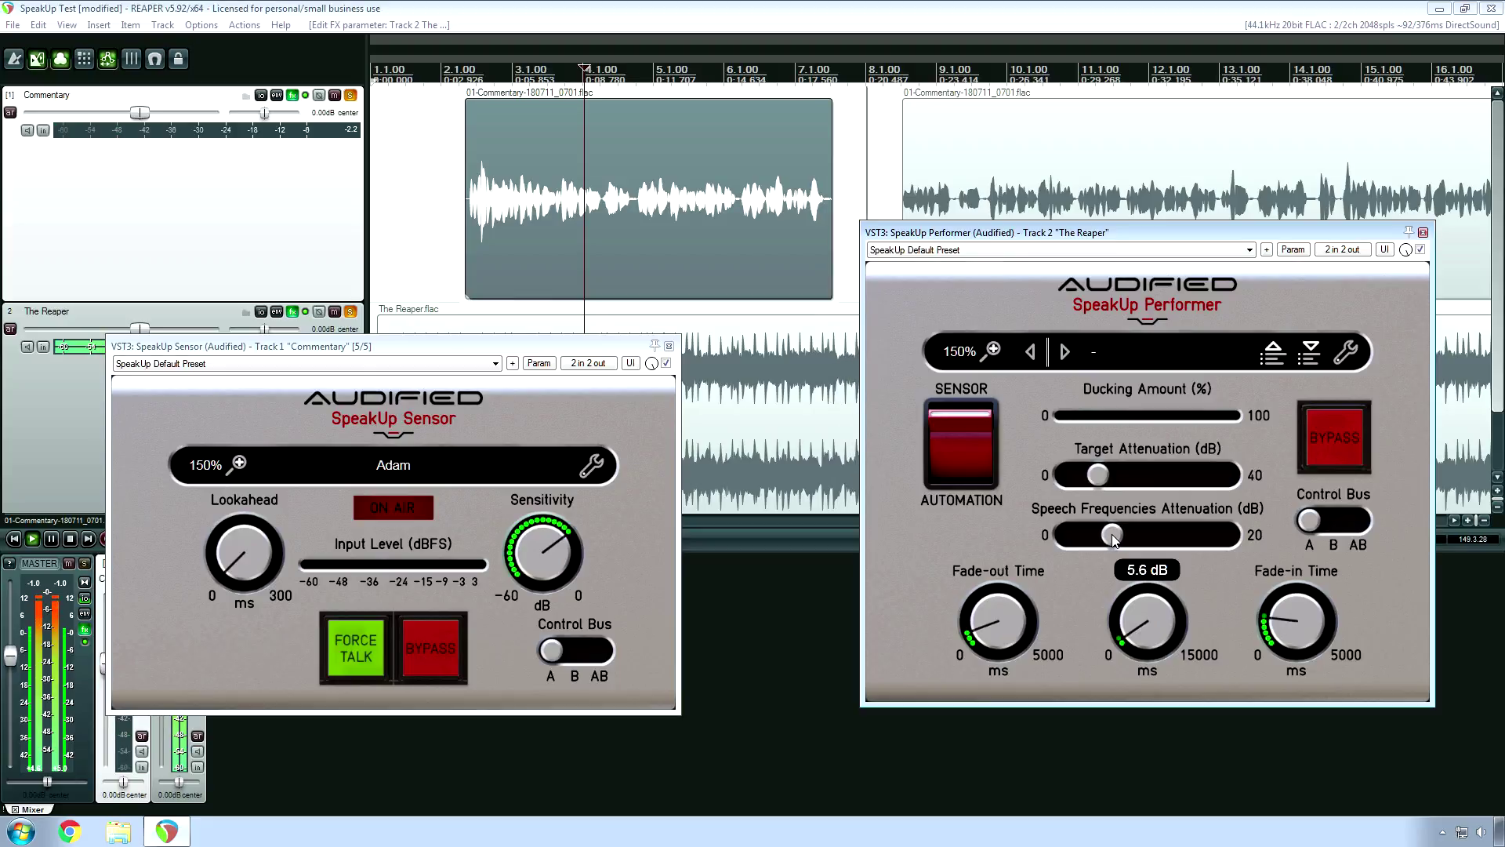
drag(1107, 483, 1099, 479)
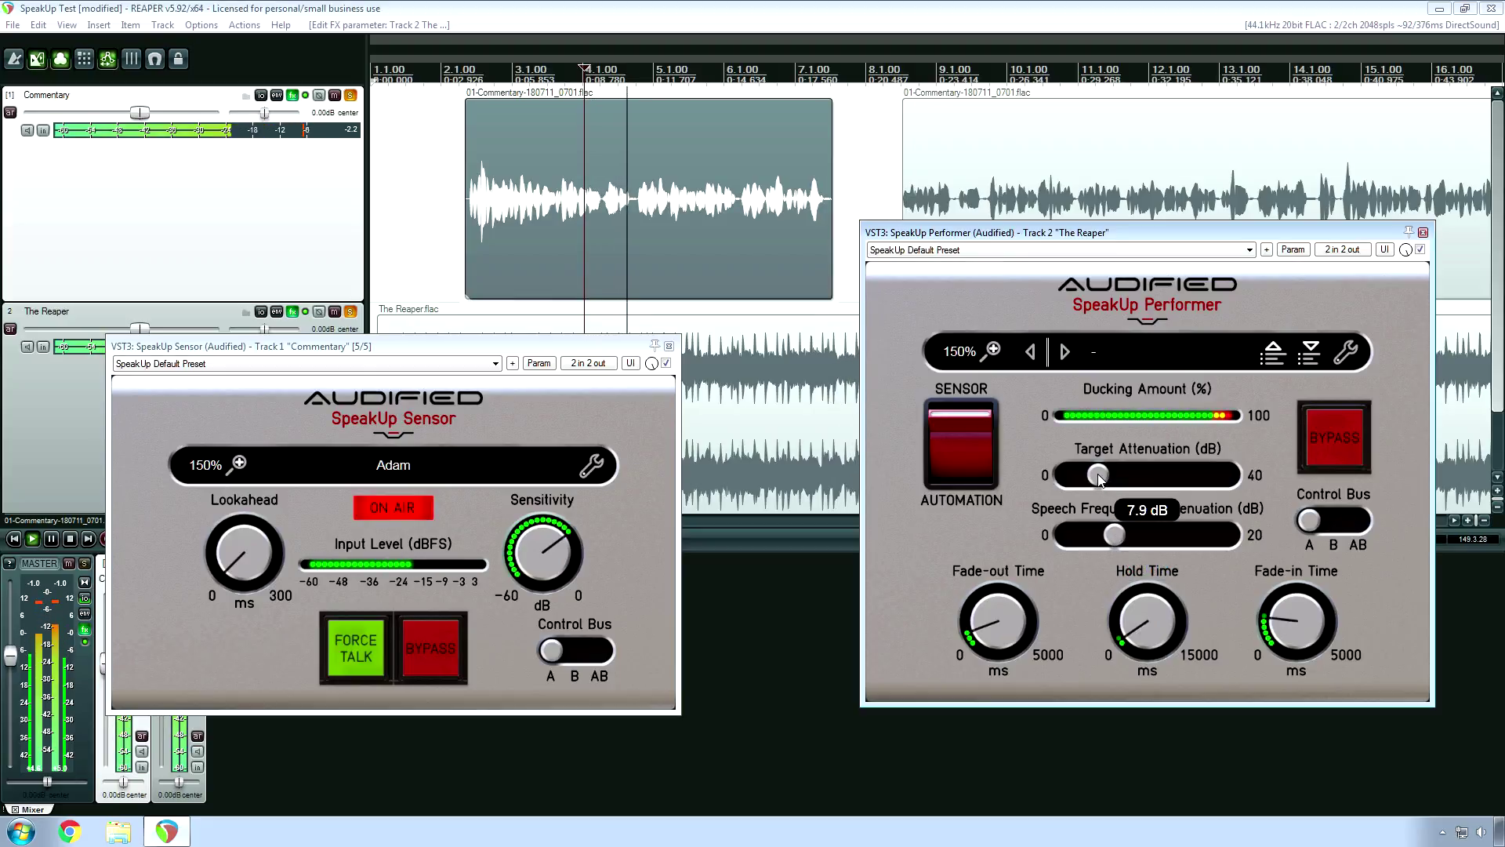
drag(1099, 469, 1096, 474)
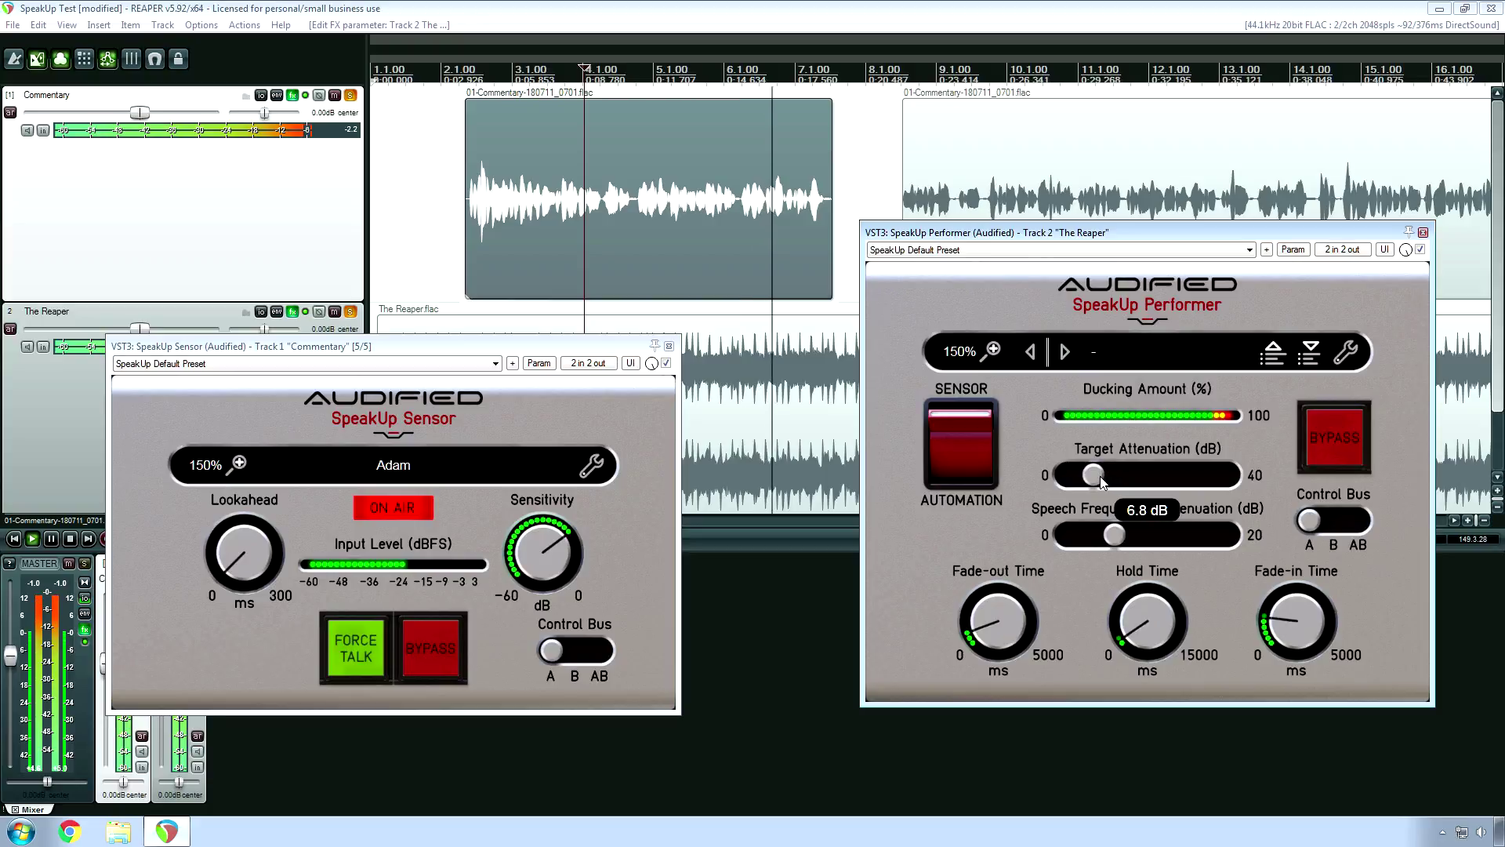
Step: Lower Performer's Target Attenuation in small adjustments to 5.0 dB while listening, and stop playback
drag(1096, 480, 1073, 481)
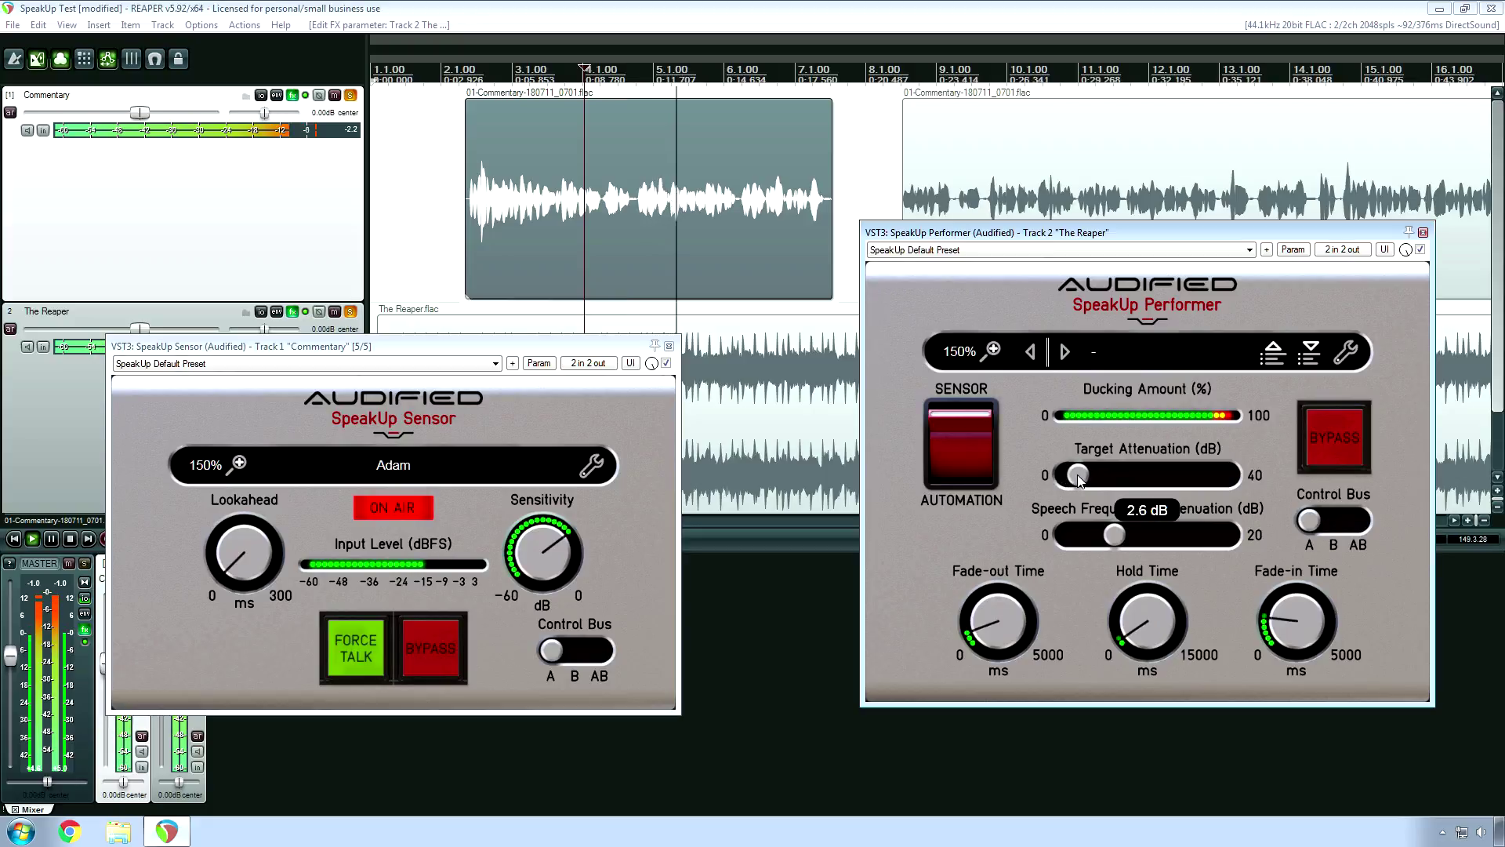
drag(1079, 478, 1085, 479)
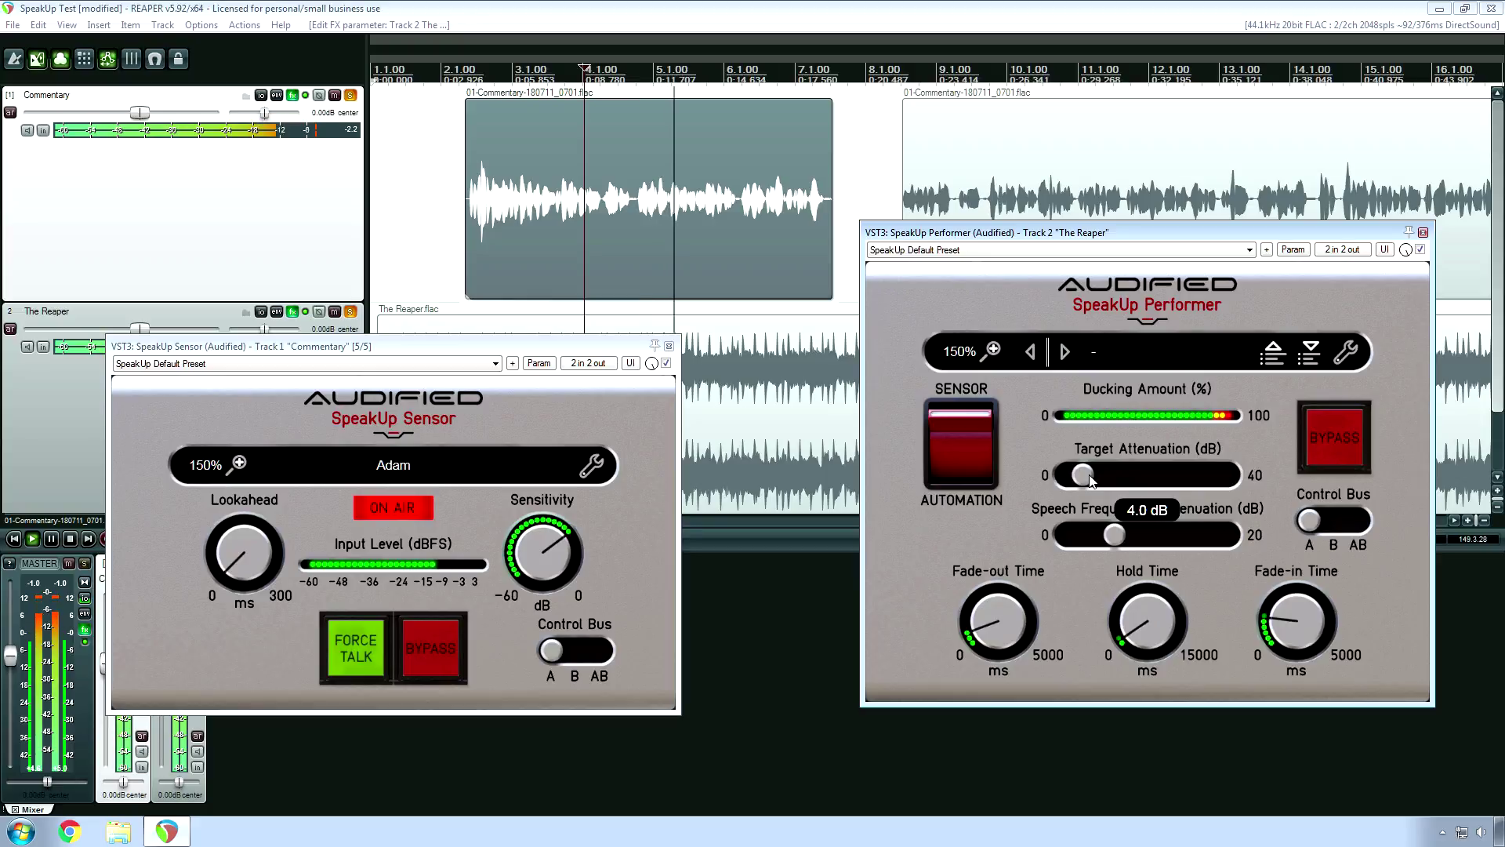
scroll(1091, 478, up, 4)
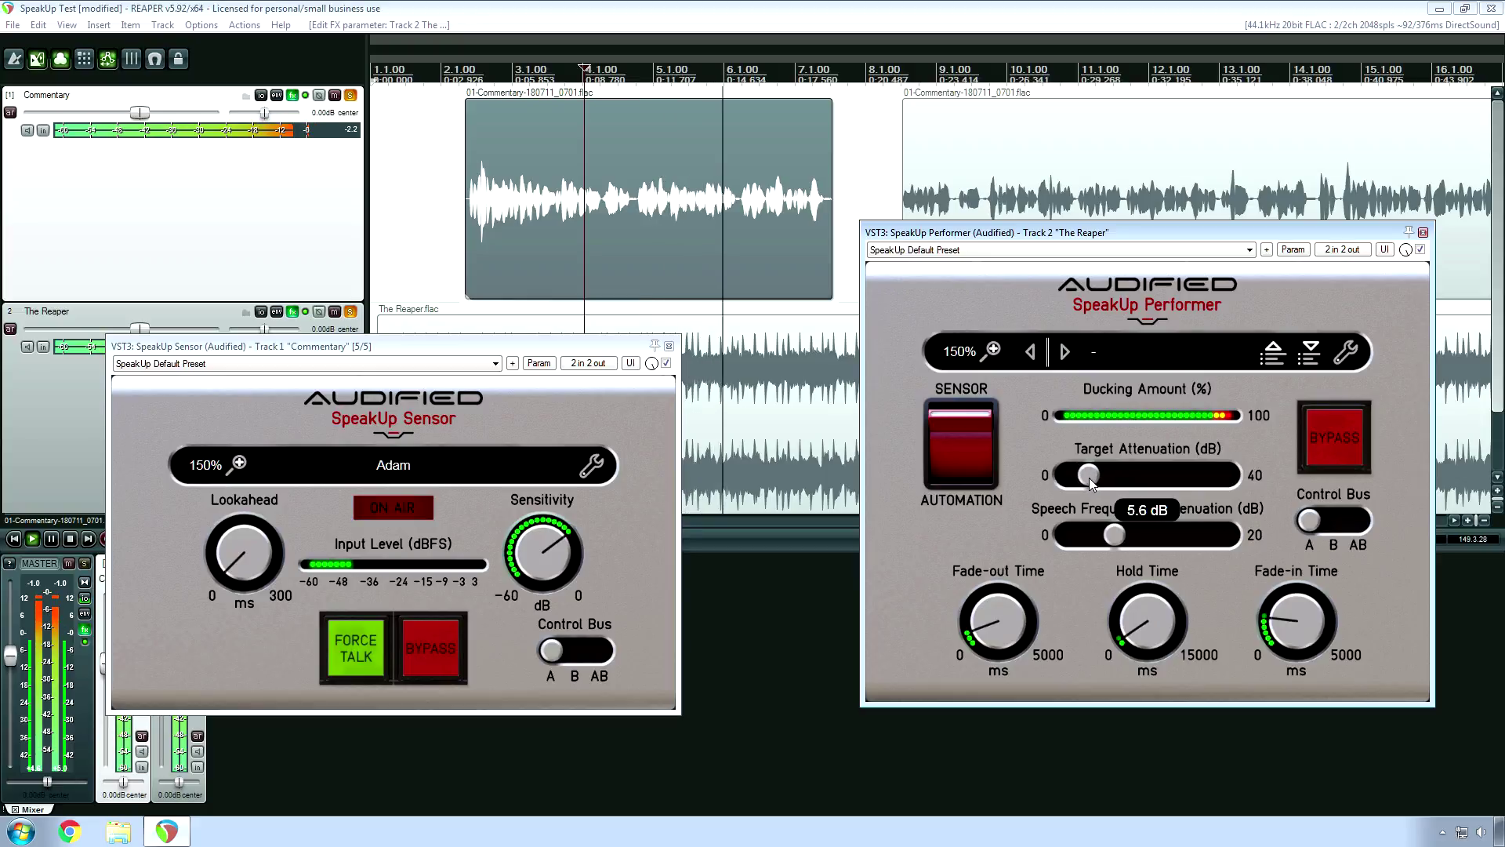
scroll(1088, 476, down, 2)
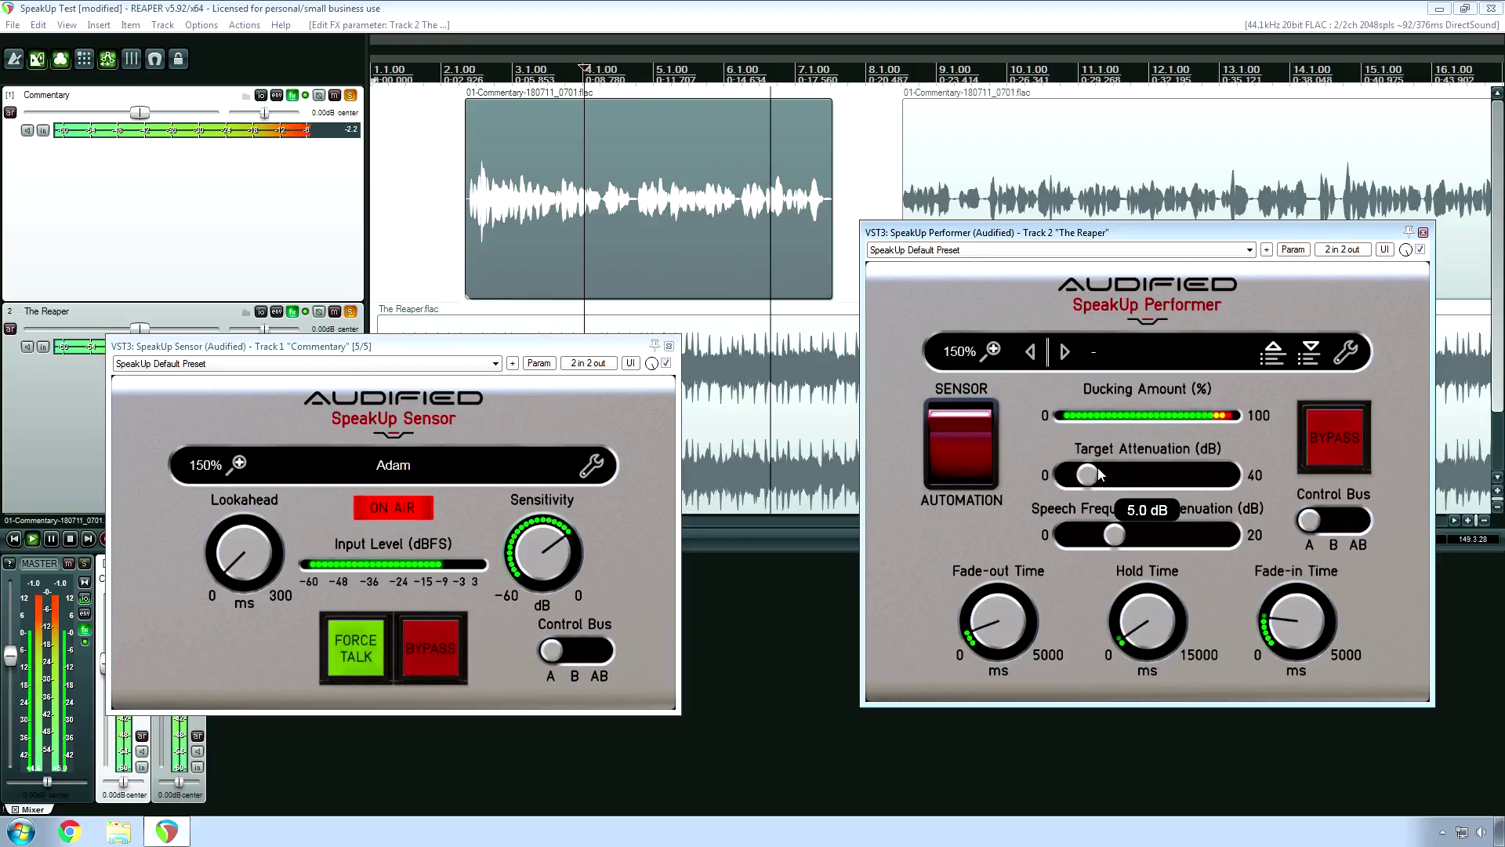
key(space)
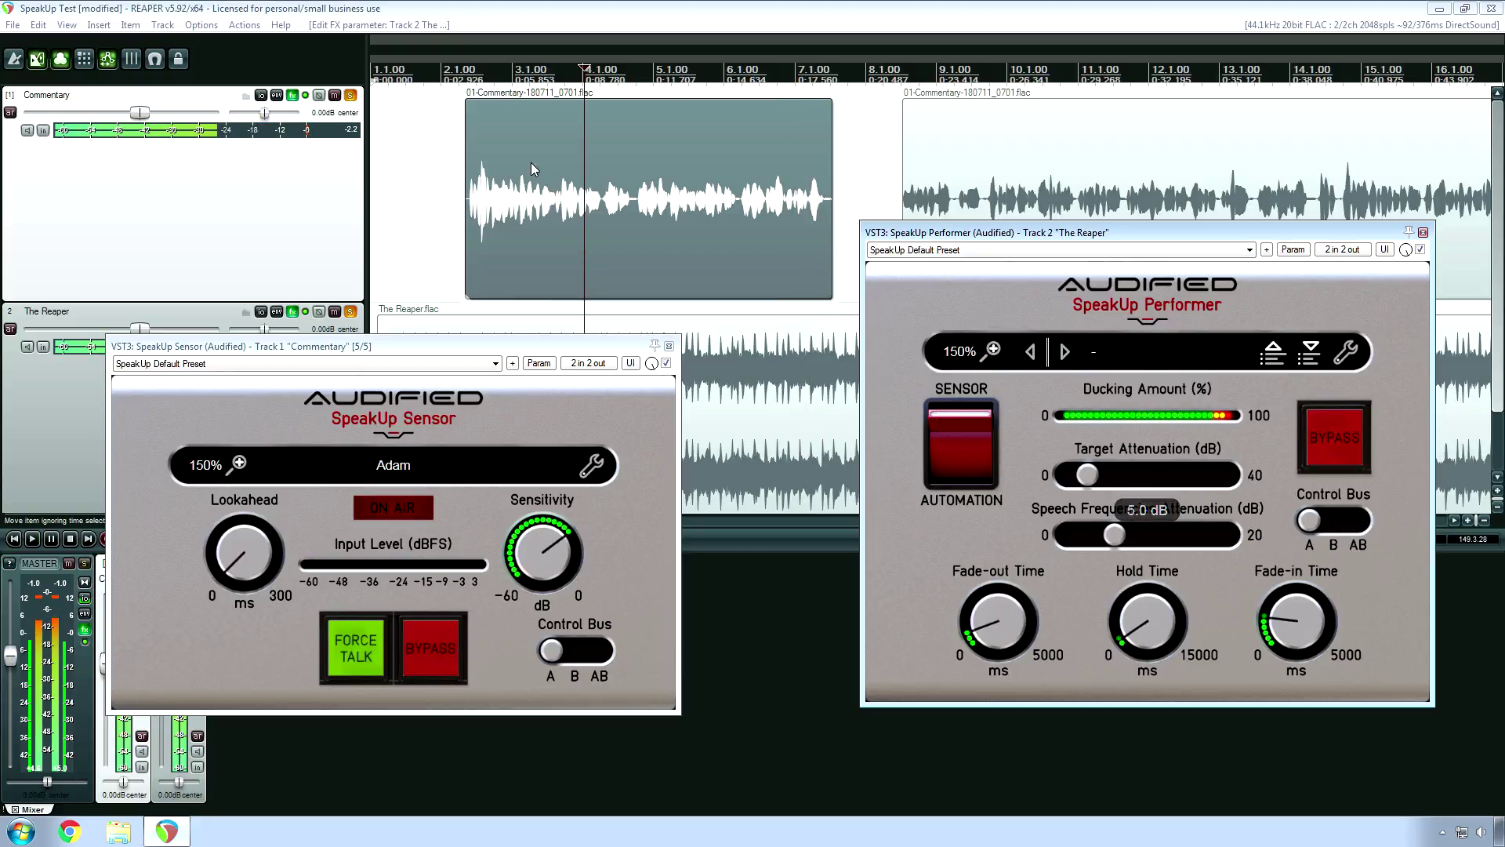
Step: Play the project, fine-tune Performer's Target Attenuation to 5.8 dB while listening to the commentary over the music, and stop playback
click(443, 141)
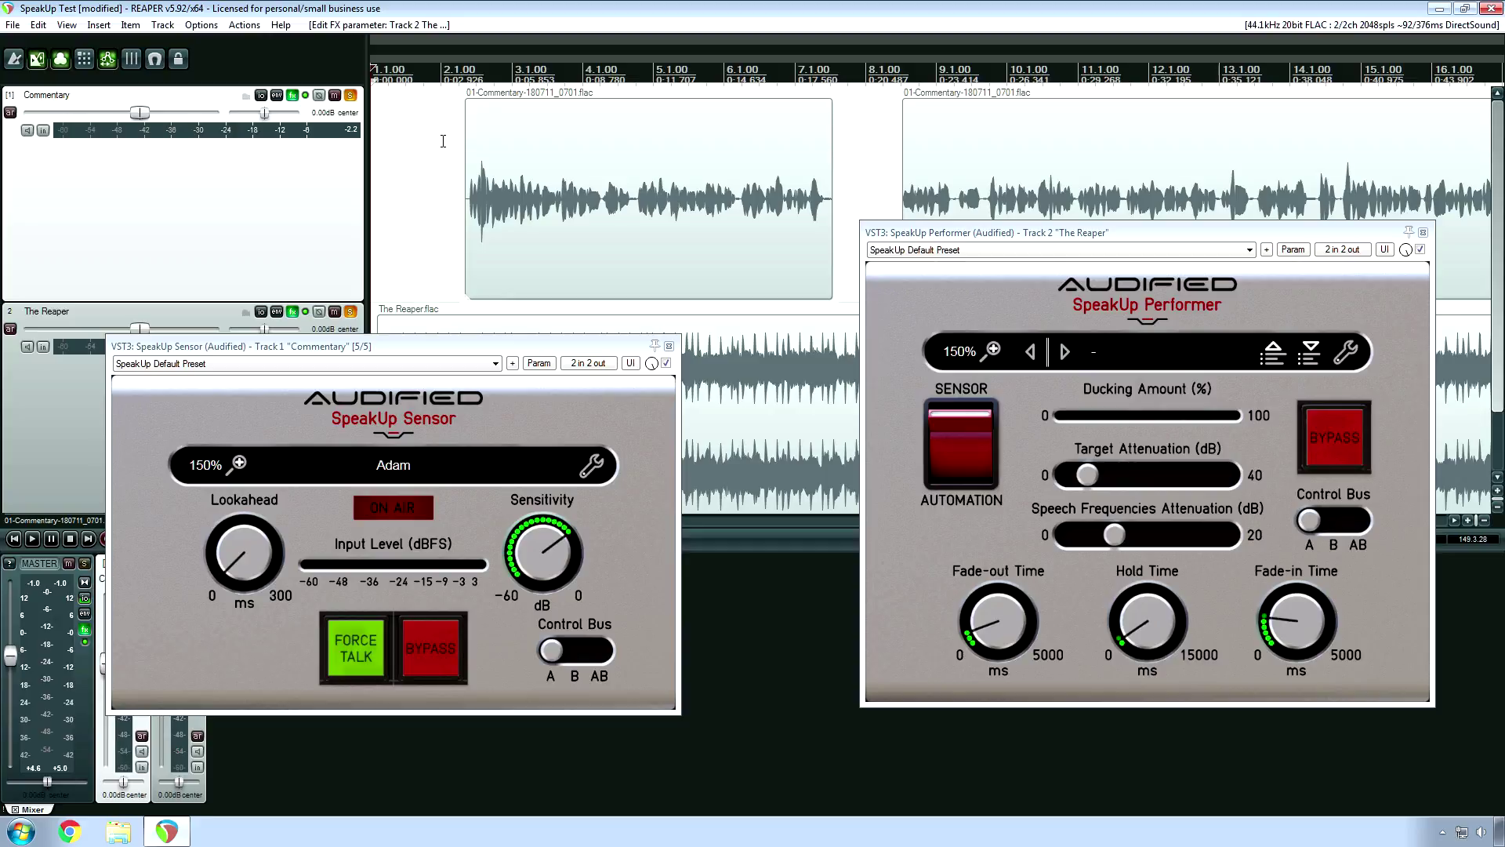
key(space)
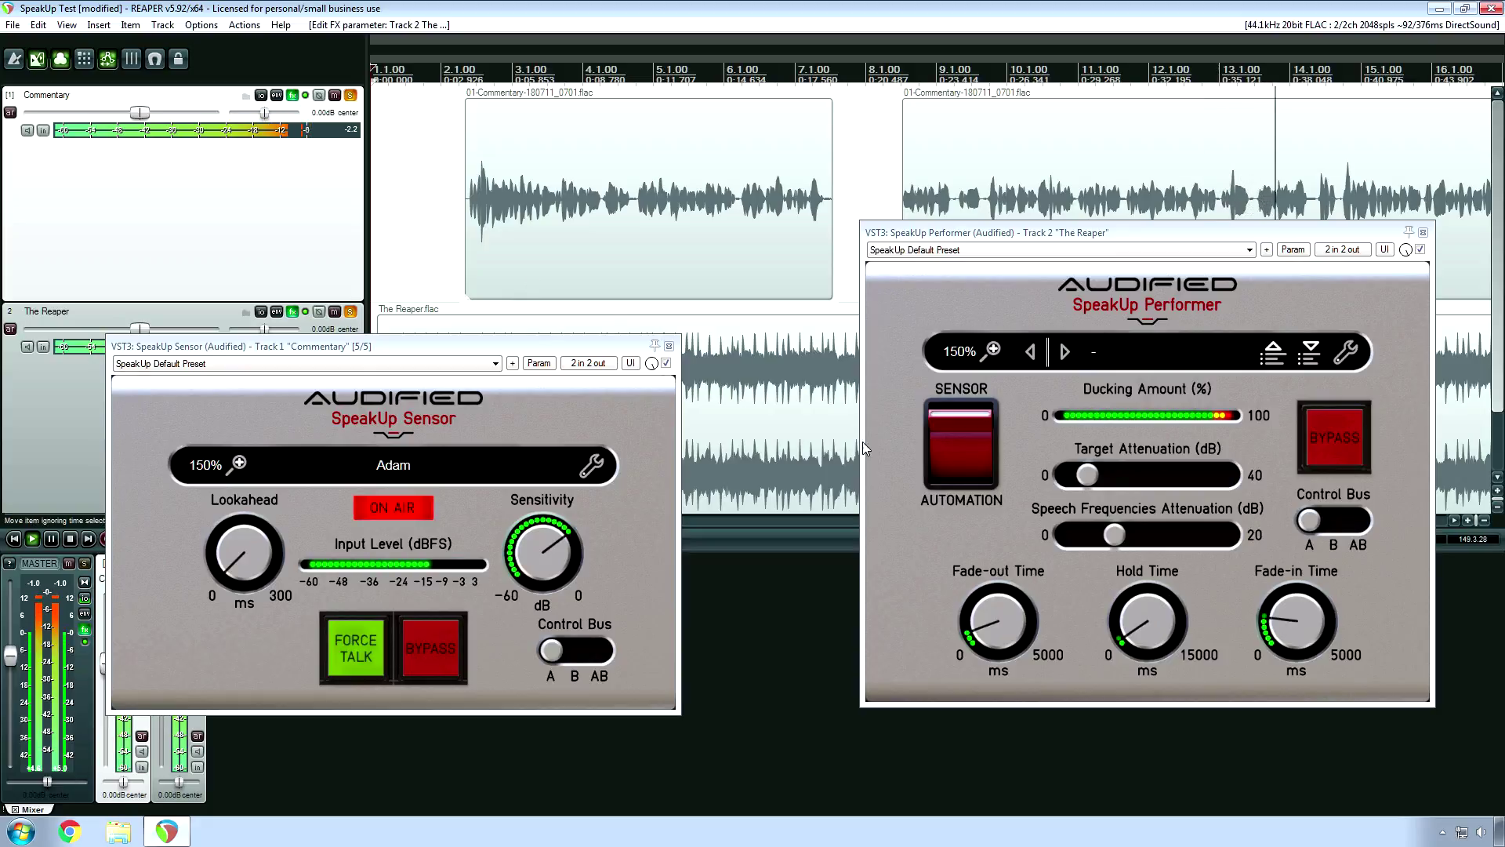
click(1091, 477)
drag(1094, 480, 1098, 479)
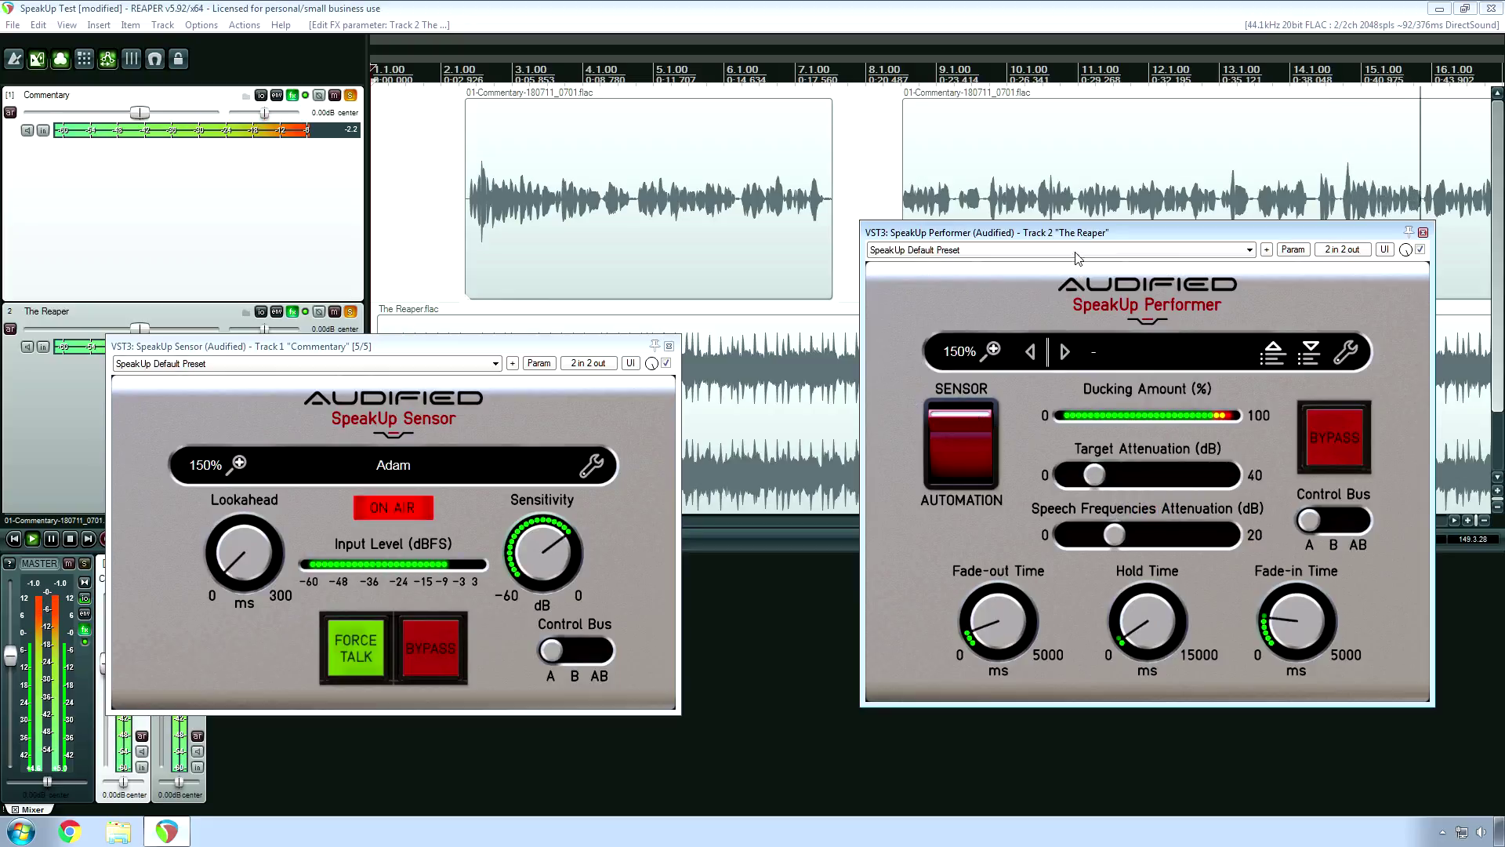
drag(1063, 232, 1009, 348)
mouse_move(1047, 600)
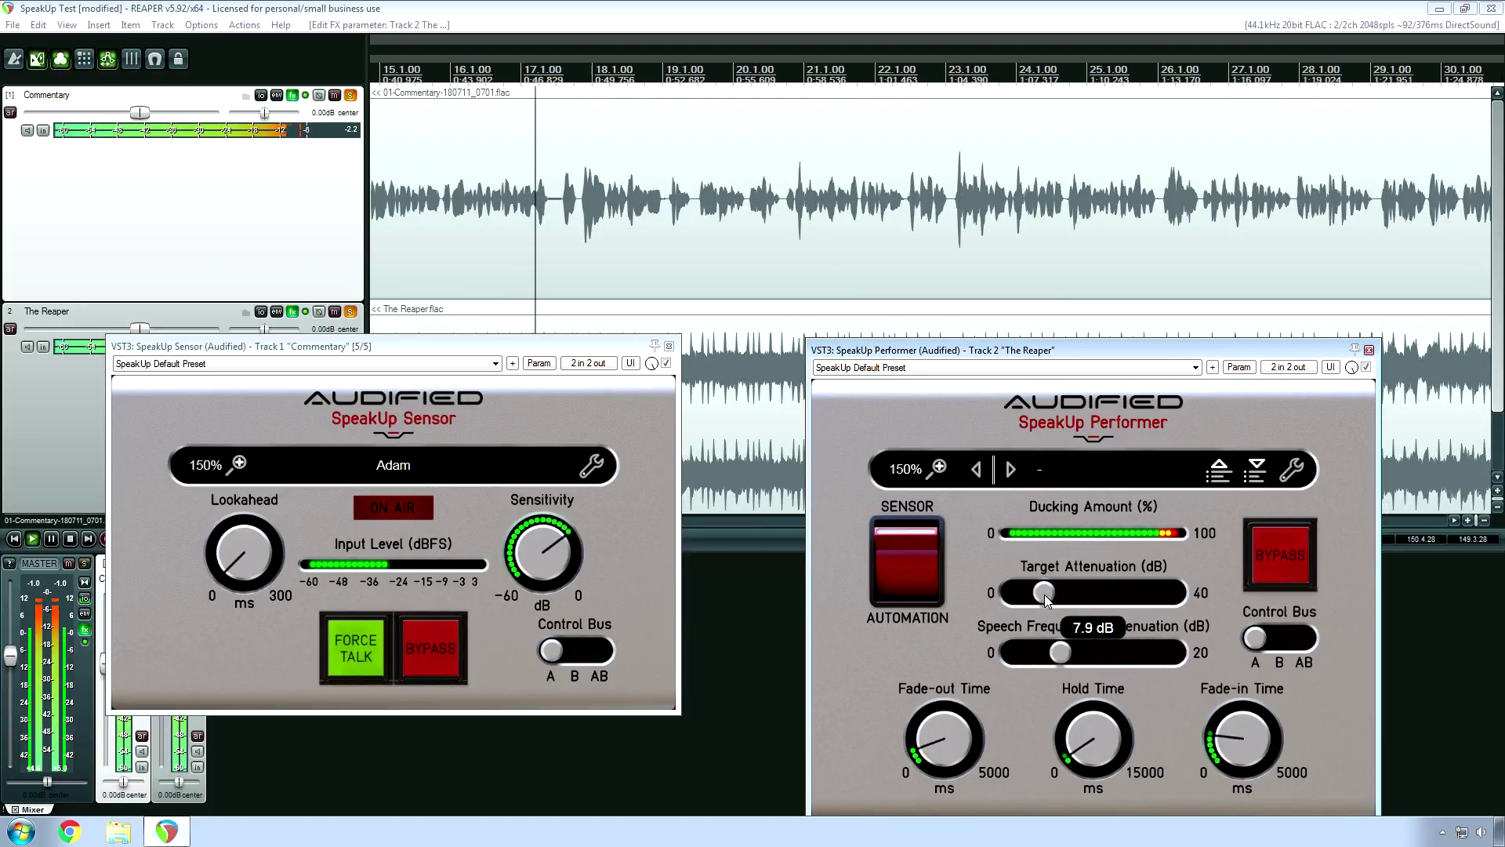
drag(1047, 599, 1039, 600)
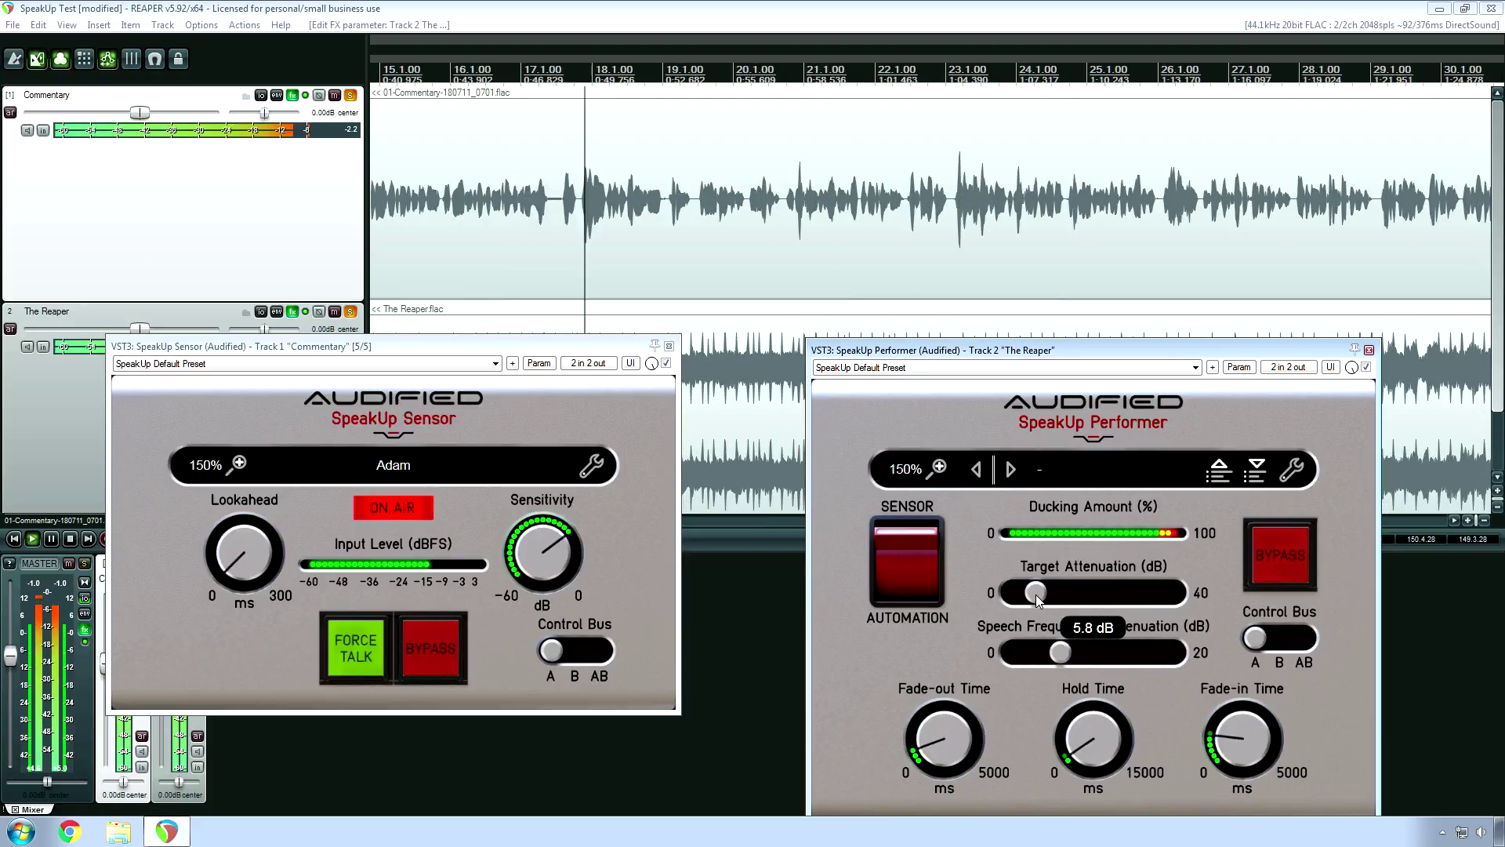
click(790, 7)
key(space)
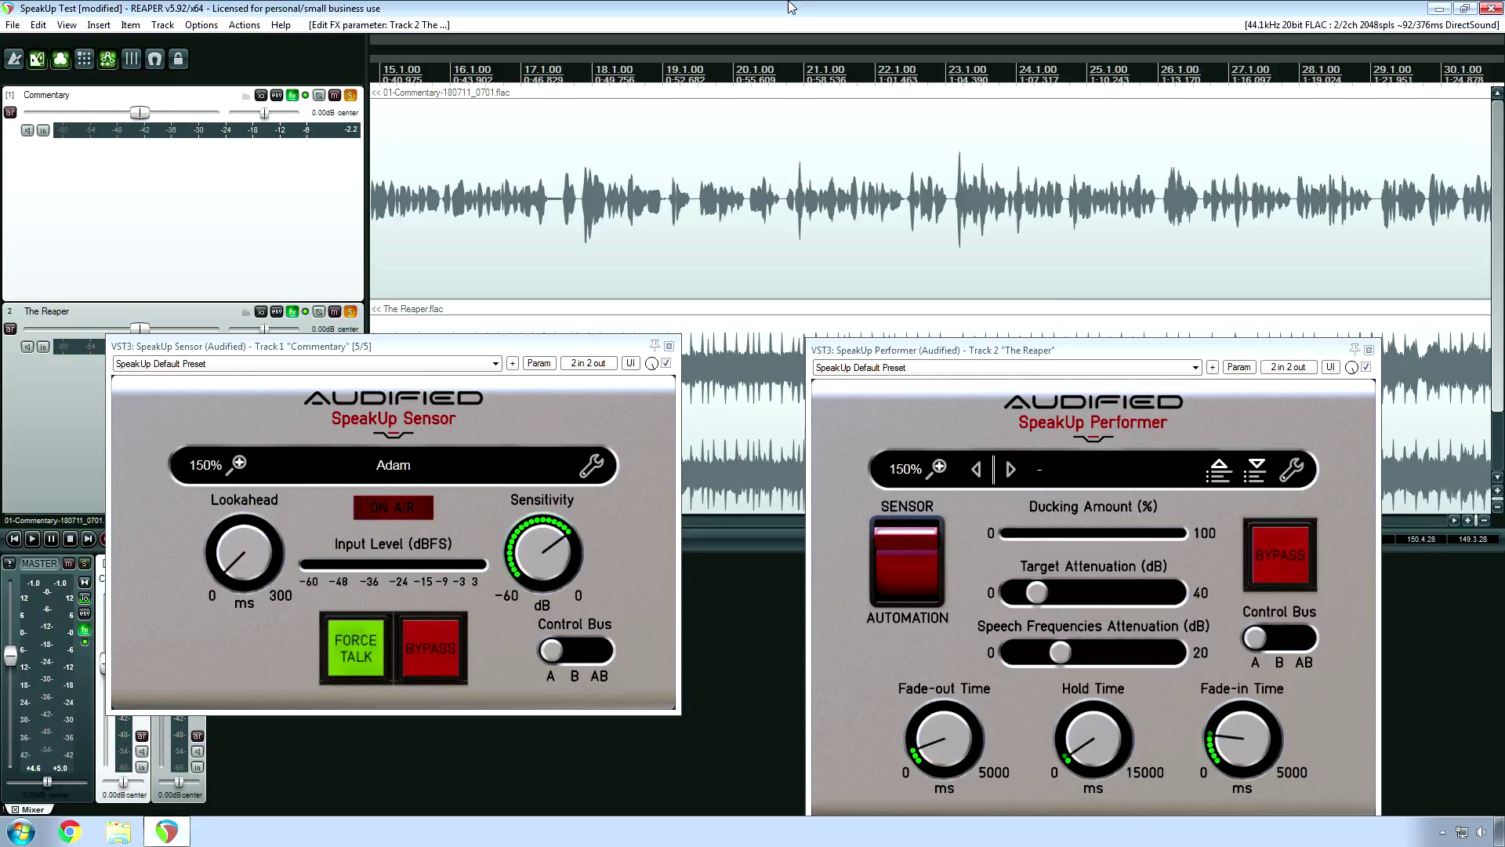
Step: Return to the project start and move the SpeakUp Performer window up so that it fits fully on screen beside Sensor
key(Home)
click(625, 158)
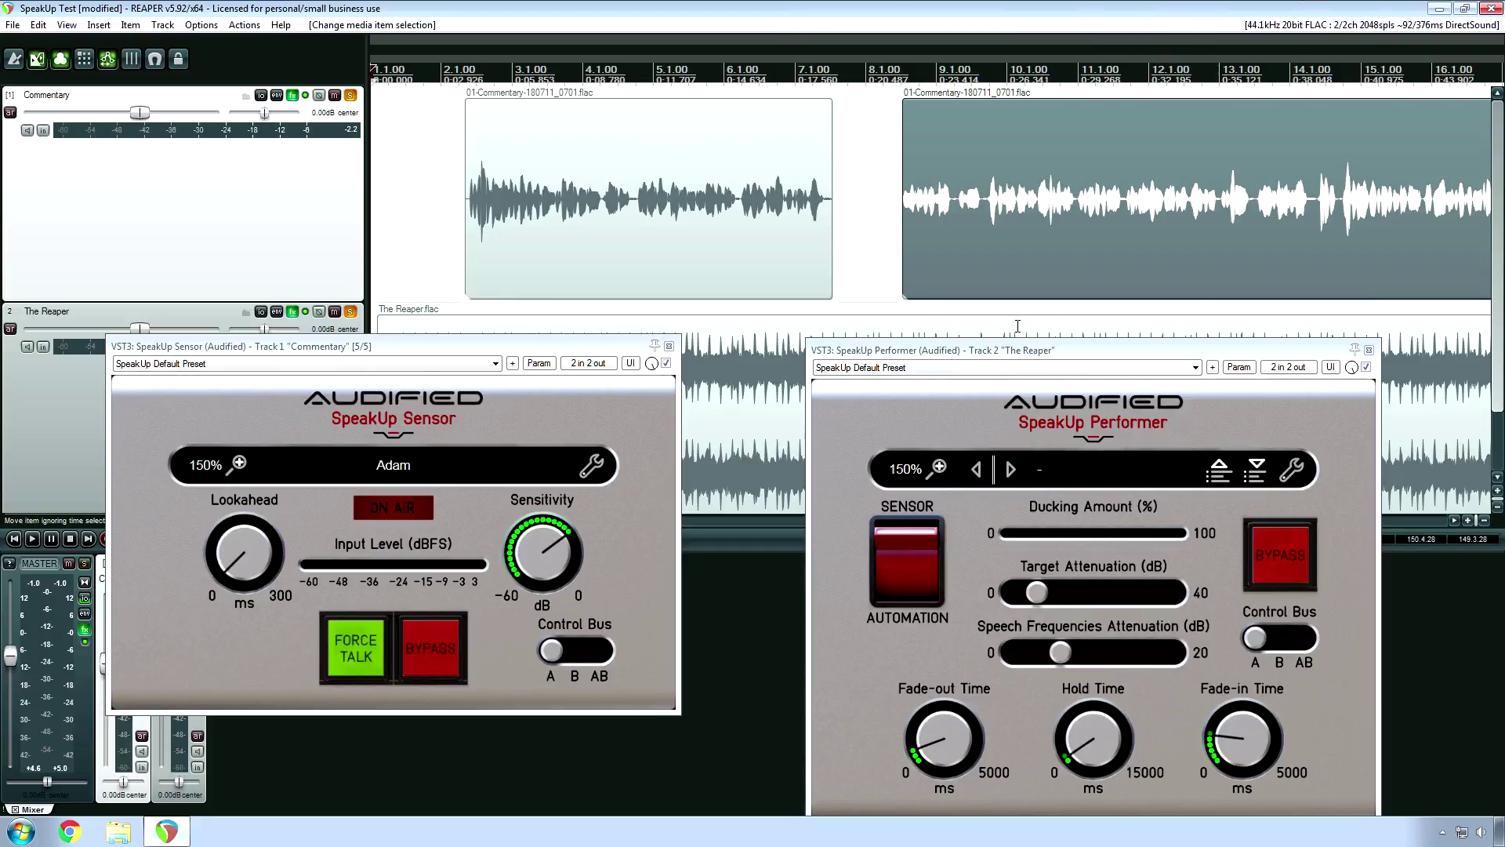
click(929, 350)
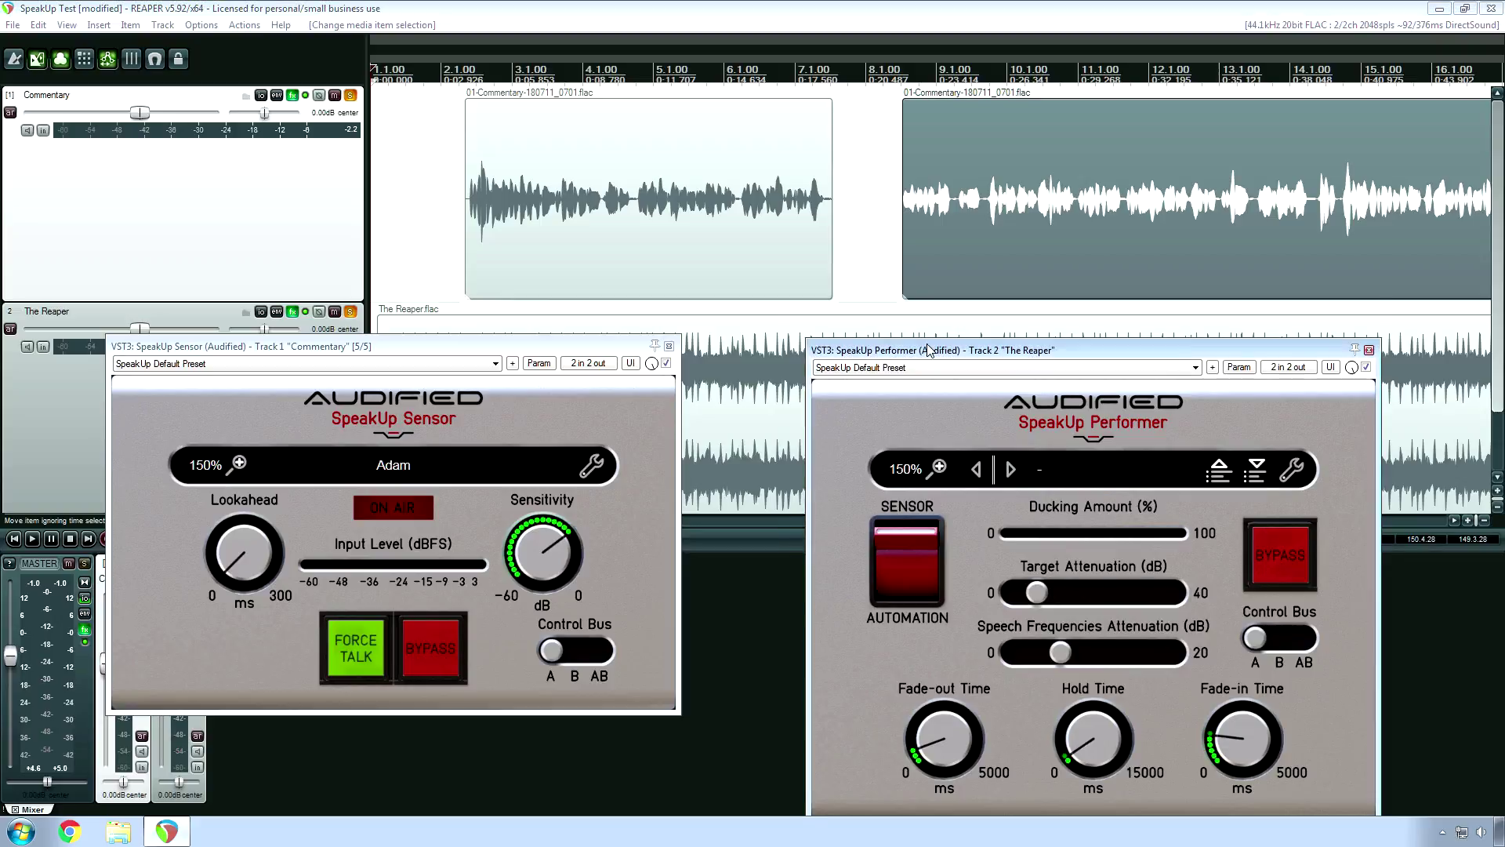
drag(928, 350, 892, 269)
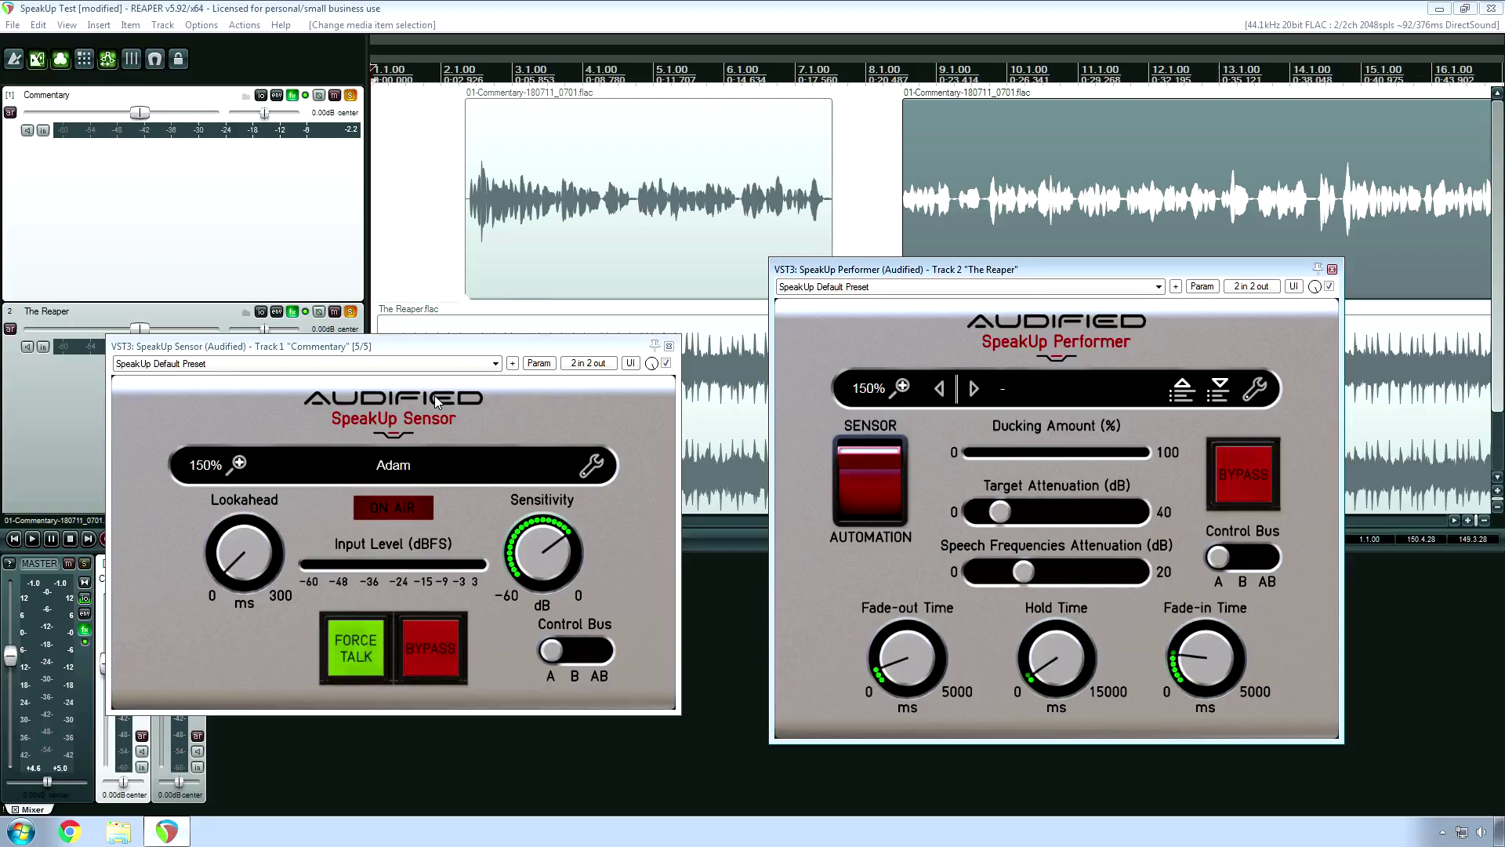
mouse_move(1081, 565)
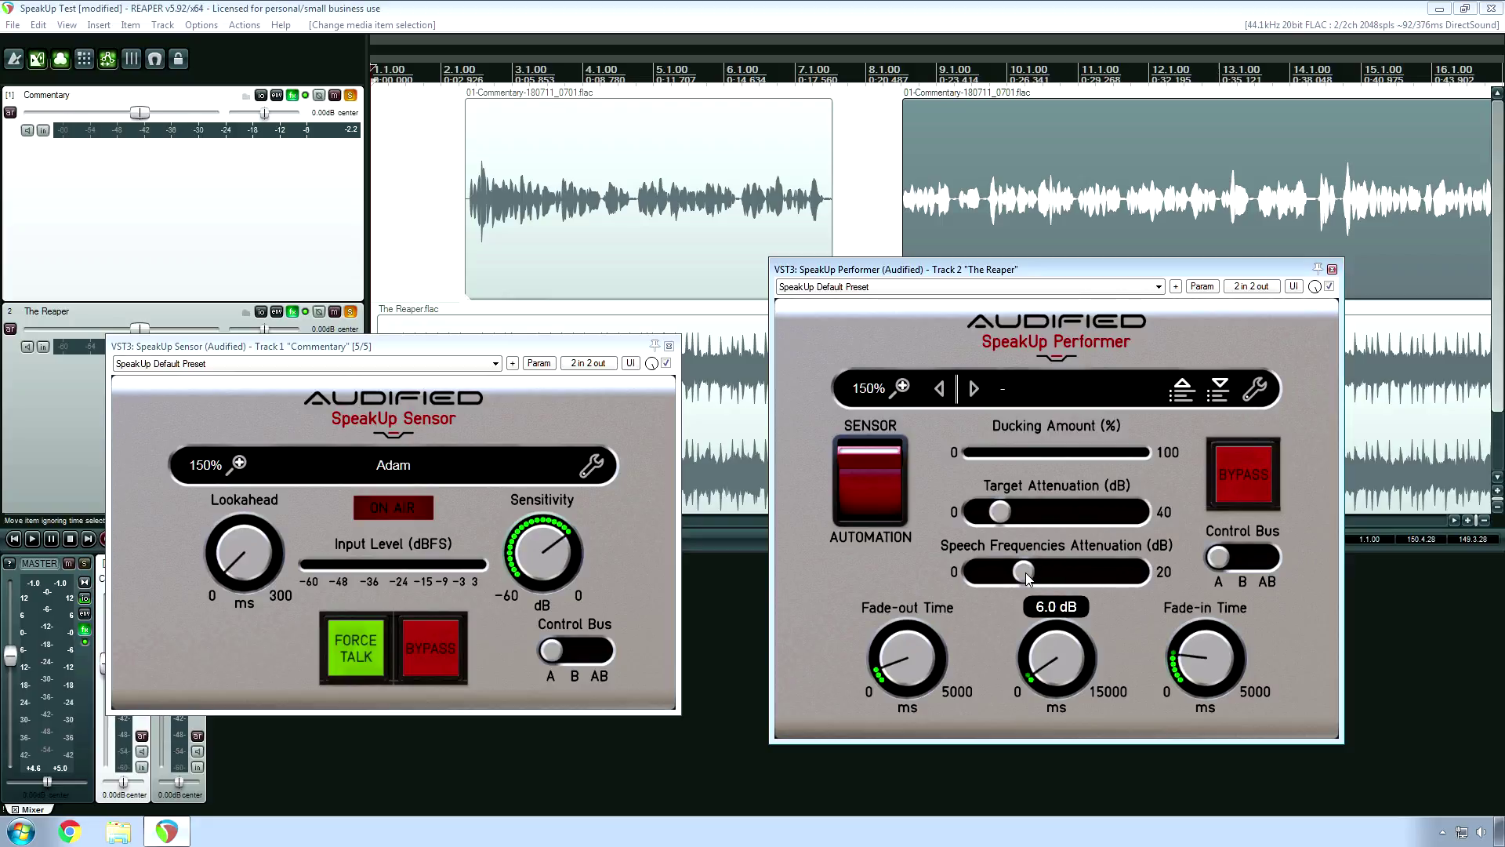